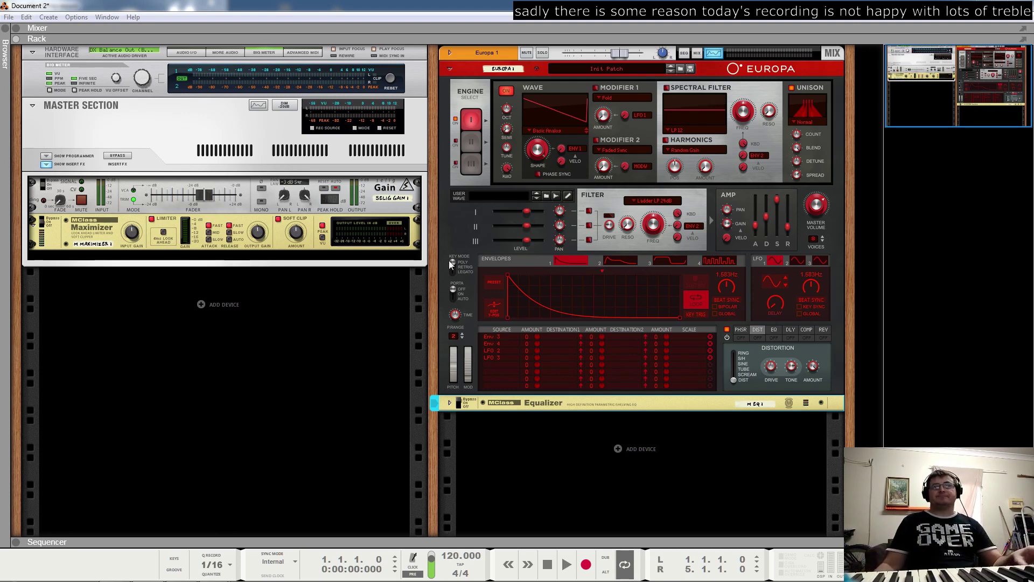
# Open the Spectrum EQ for Europa 1 and enable its low-pass filter at about 2.70 kHz and high-pass filter at about 1.20 kHz
pyautogui.rightClick(296, 307)
pyautogui.click(321, 286)
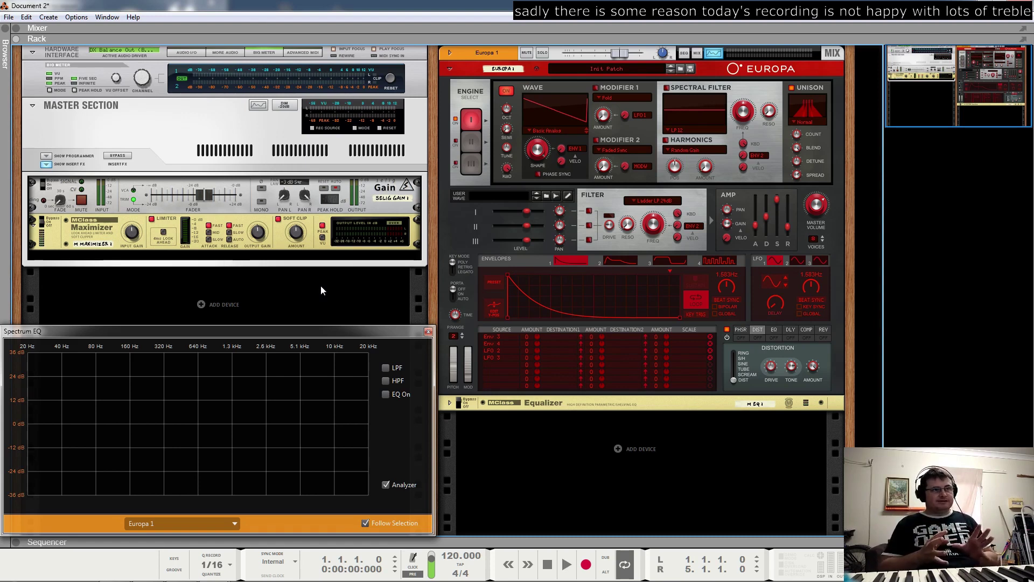
pyautogui.click(386, 368)
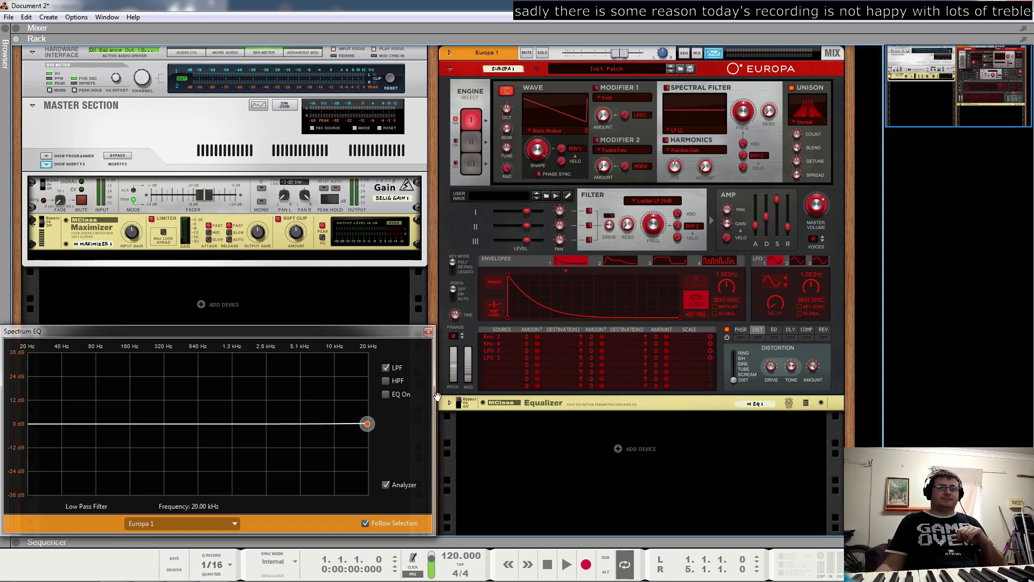
pyautogui.moveTo(367, 427)
pyautogui.mouseDown()
pyautogui.moveTo(119, 425)
pyautogui.moveTo(247, 445)
pyautogui.moveTo(411, 447)
pyautogui.moveTo(215, 438)
pyautogui.moveTo(321, 444)
pyautogui.mouseUp()
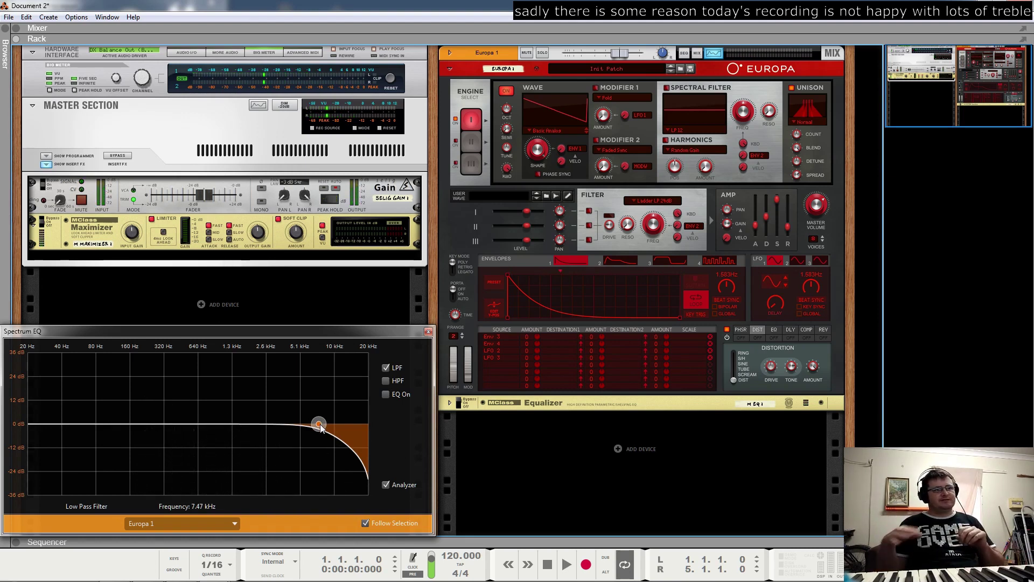
pyautogui.moveTo(320, 424); pyautogui.dragTo(267, 435)
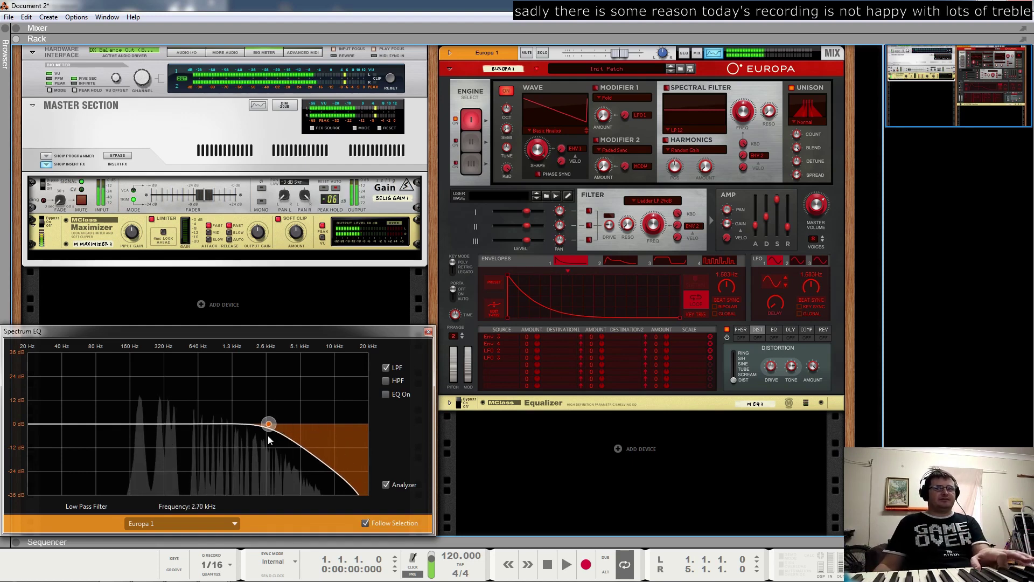
pyautogui.click(385, 380)
pyautogui.moveTo(28, 424); pyautogui.dragTo(230, 457)
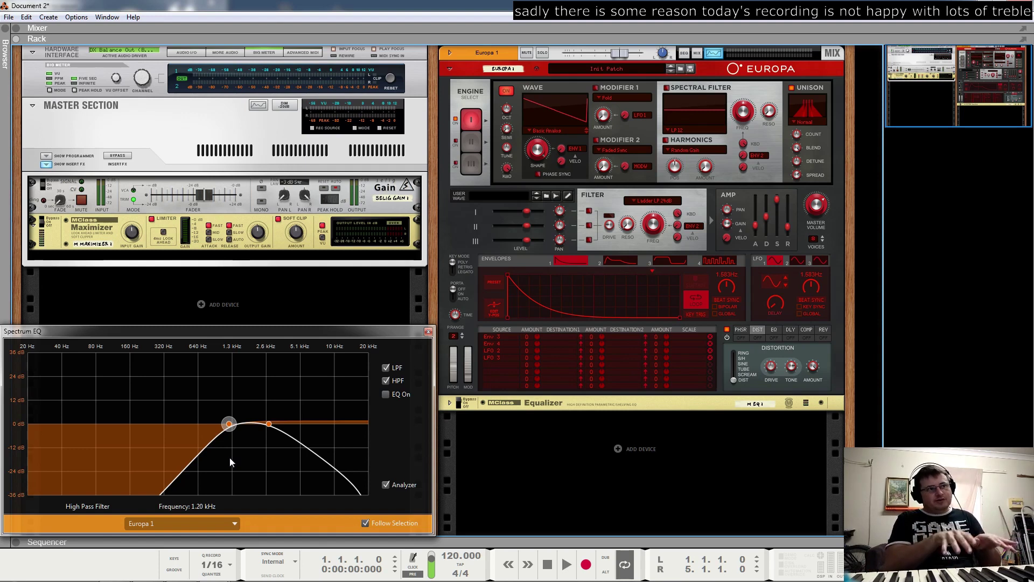
# Return the high-pass and low-pass filters to the ends of the frequency range and turn both off
pyautogui.moveTo(229, 423); pyautogui.dragTo(28, 423)
pyautogui.moveTo(270, 424); pyautogui.dragTo(368, 424)
pyautogui.click(385, 368)
pyautogui.click(385, 380)
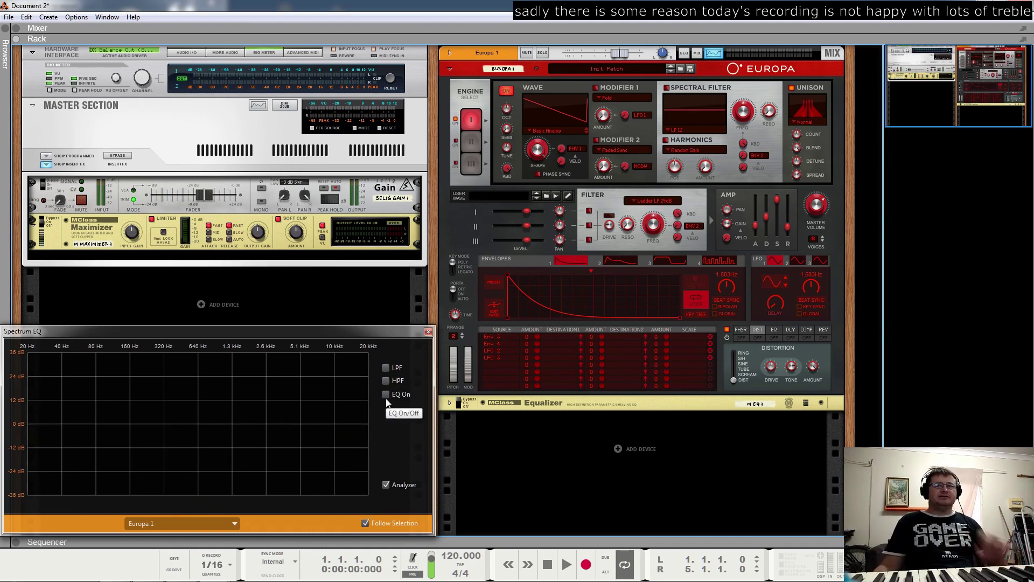
# Toggle the MClass Equalizer between bypass and on to compare the sound
pyautogui.click(462, 403)
pyautogui.click(461, 402)
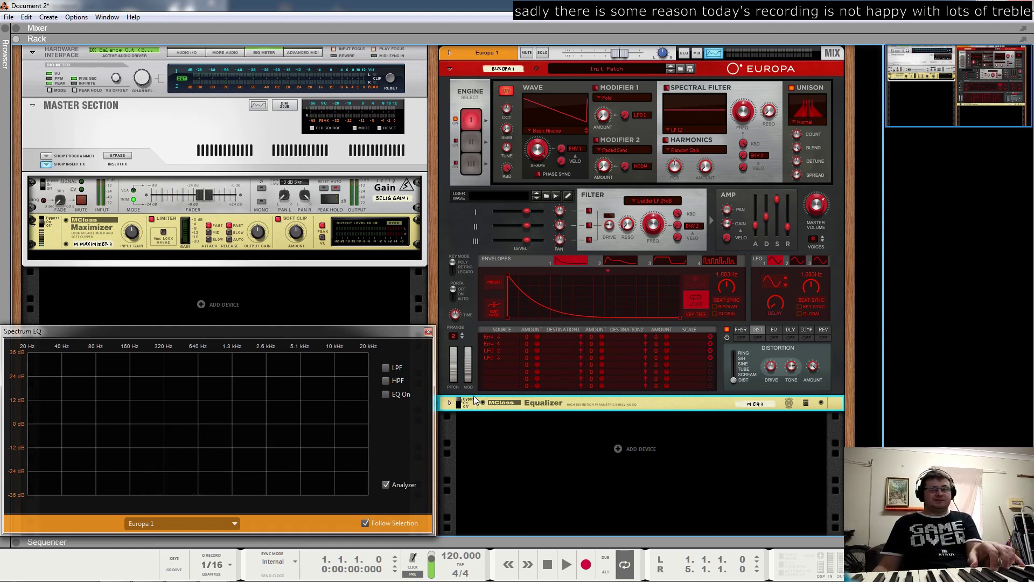
pyautogui.click(459, 405)
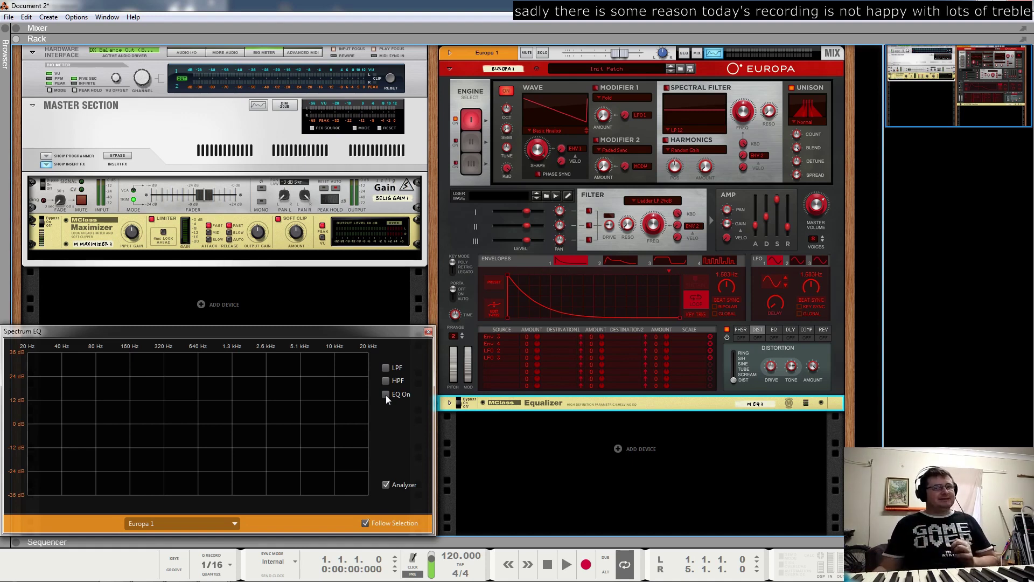
# Turn on the channel EQ, cut the low mid band by about 15.6 dB near 201 Hz, and return its gain to 0 dB
pyautogui.click(386, 395)
pyautogui.moveTo(180, 424); pyautogui.dragTo(115, 454)
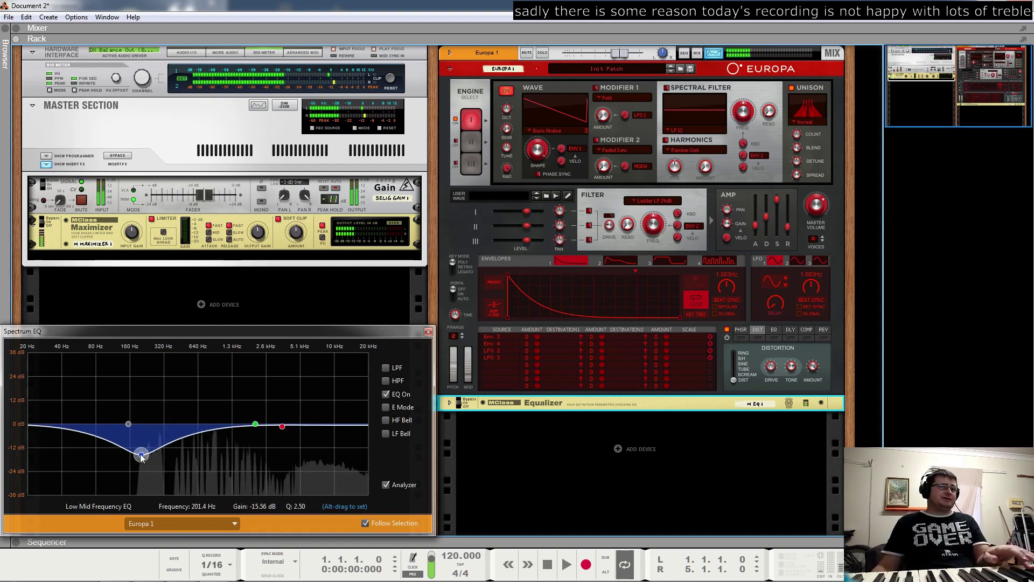
pyautogui.moveTo(141, 449); pyautogui.dragTo(150, 428)
pyautogui.keyDown('ctrl'); pyautogui.click(153, 432); pyautogui.keyUp('ctrl')
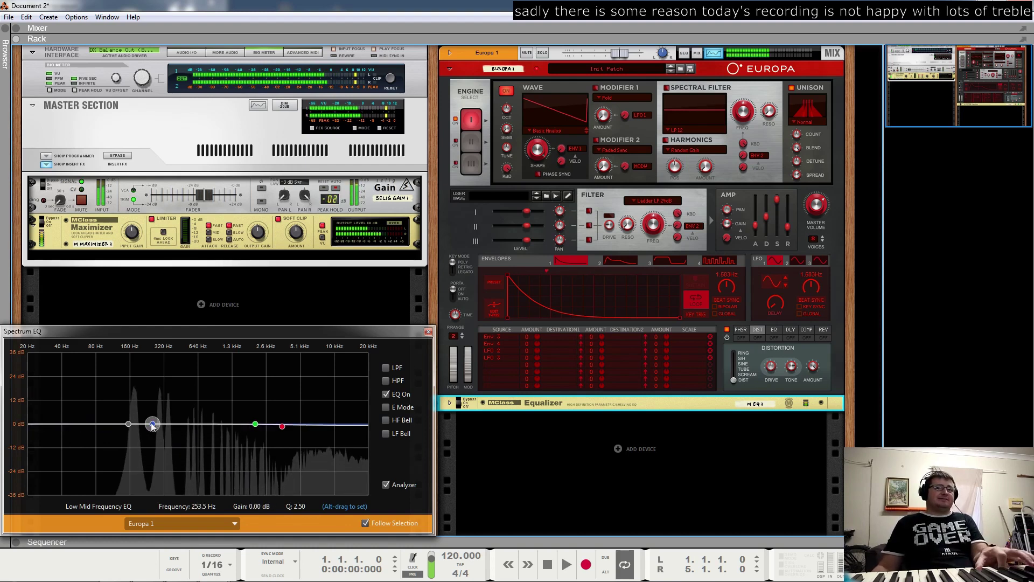
# Move the low mid band to about 330 Hz, try cuts of about 10.5 dB and 14.6 dB, and return its gain to 0 dB
pyautogui.moveTo(153, 428); pyautogui.dragTo(162, 427)
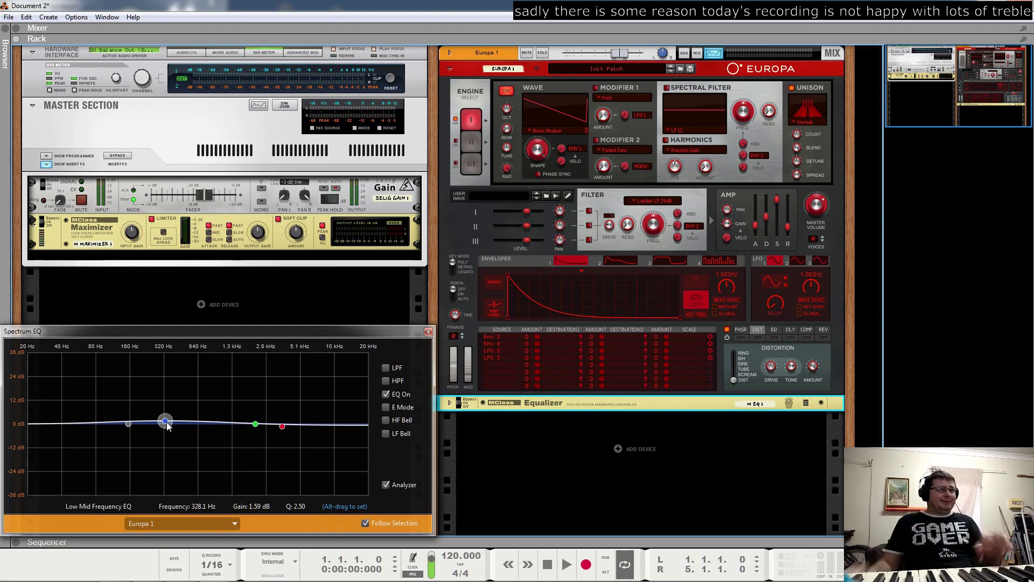
pyautogui.moveTo(167, 426); pyautogui.dragTo(166, 446)
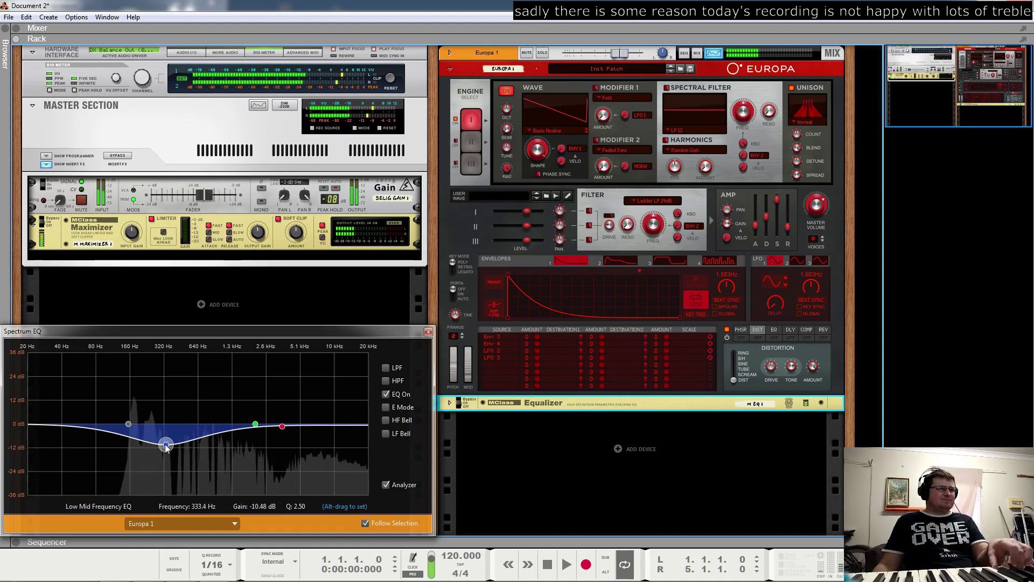
pyautogui.moveTo(166, 447); pyautogui.dragTo(168, 426)
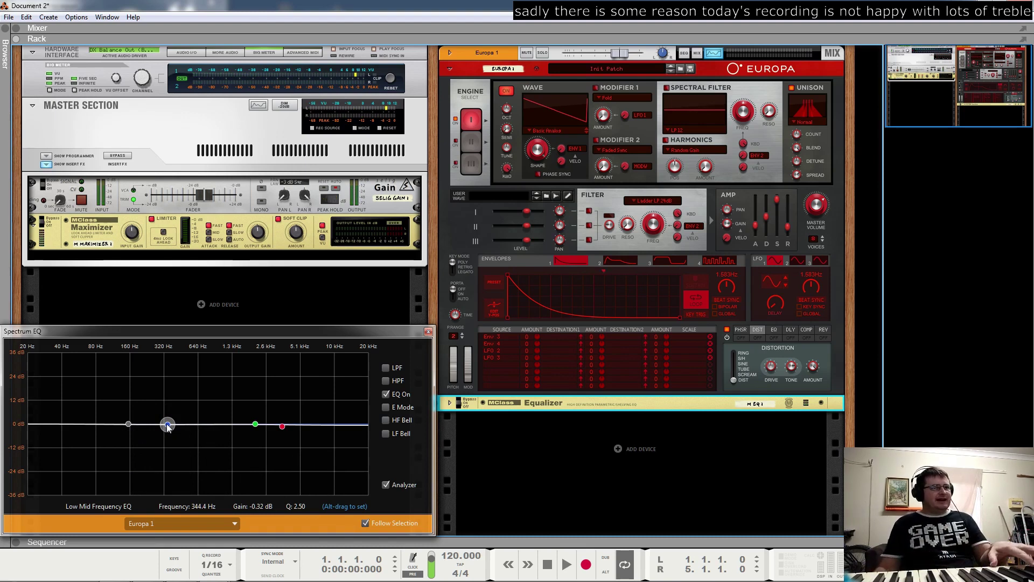
pyautogui.moveTo(167, 429); pyautogui.dragTo(168, 457)
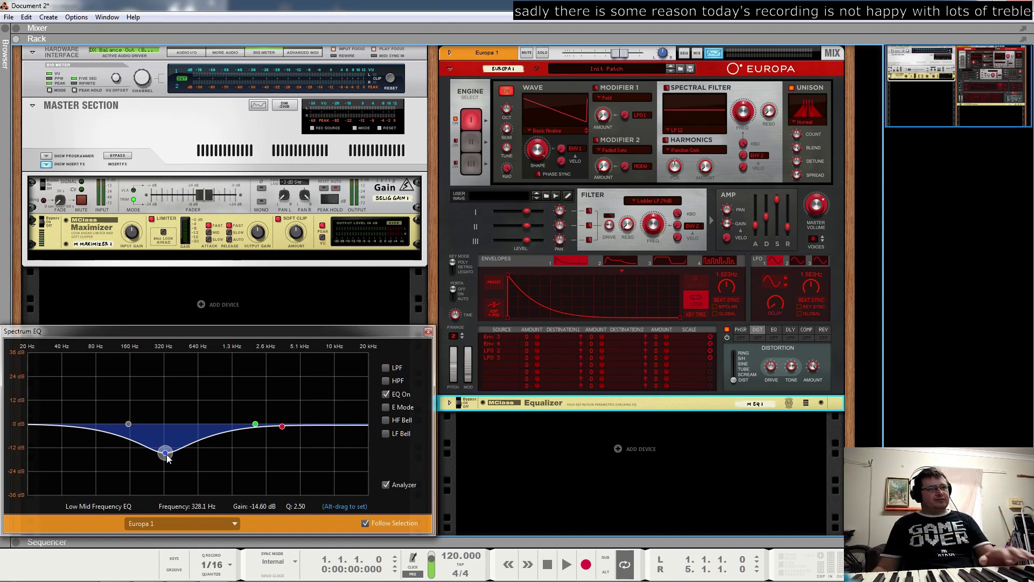
pyautogui.moveTo(169, 455); pyautogui.dragTo(166, 425)
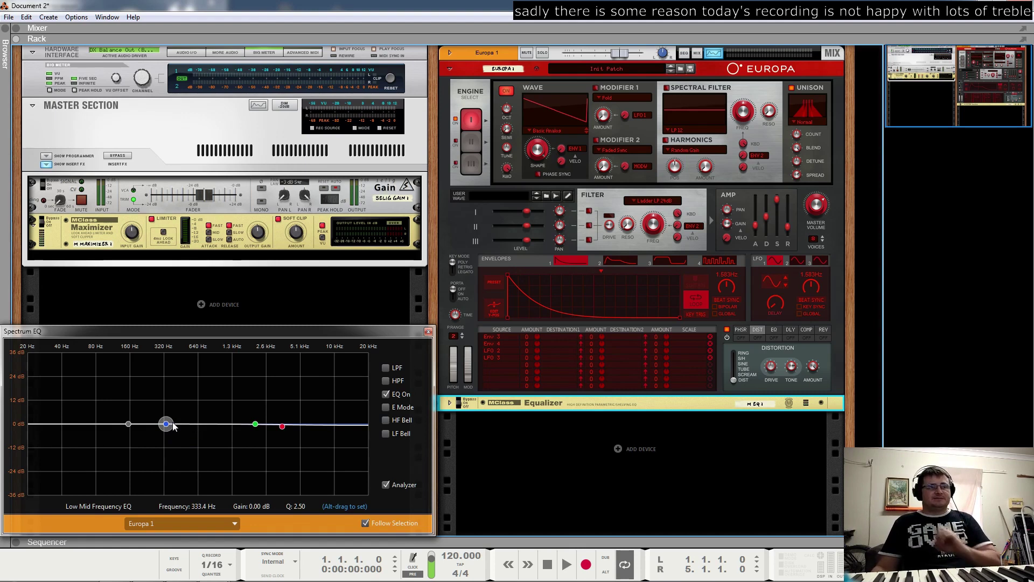
# Try gentle low mid cuts of about 2.5 dB at 313 Hz and 2.9 dB at 303 Hz, returning the gain to 0 dB
pyautogui.moveTo(167, 425); pyautogui.dragTo(167, 429)
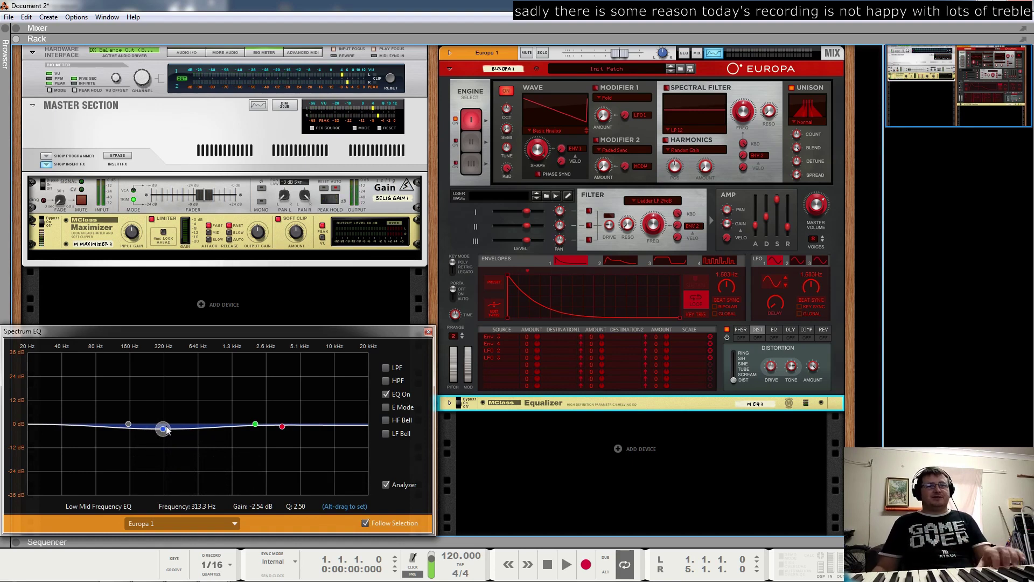
pyautogui.moveTo(167, 429)
pyautogui.mouseDown()
pyautogui.moveTo(161, 436)
pyautogui.moveTo(164, 426)
pyautogui.mouseUp()
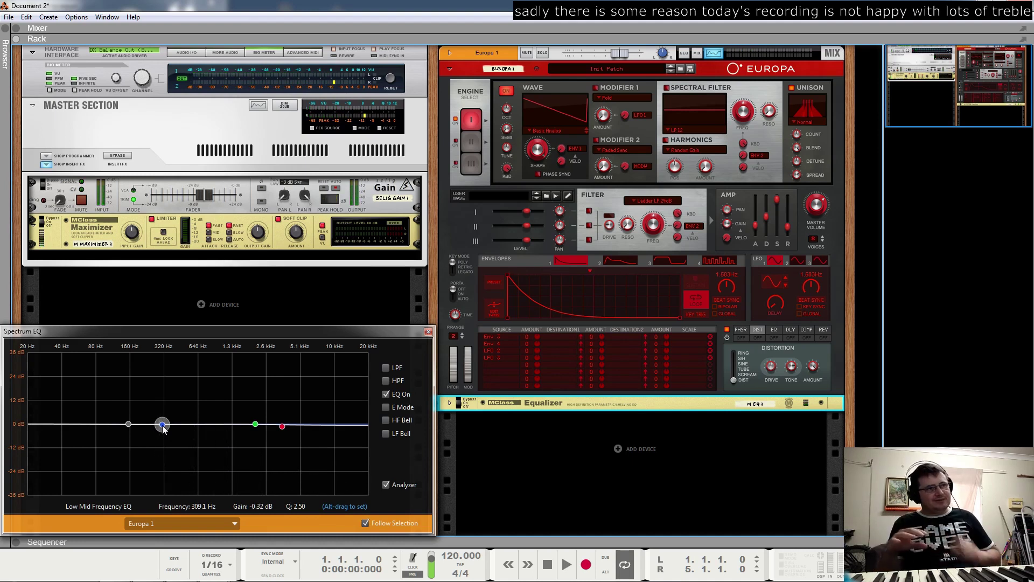
pyautogui.moveTo(164, 429)
pyautogui.mouseDown()
pyautogui.moveTo(166, 441)
pyautogui.moveTo(166, 424)
pyautogui.moveTo(162, 432)
pyautogui.mouseUp()
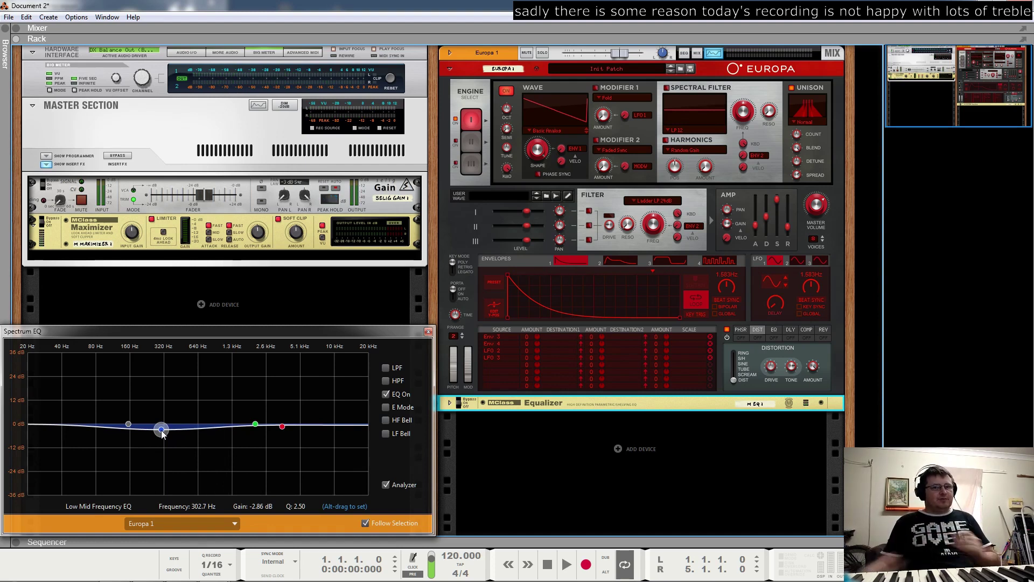
pyautogui.moveTo(162, 433); pyautogui.dragTo(163, 426)
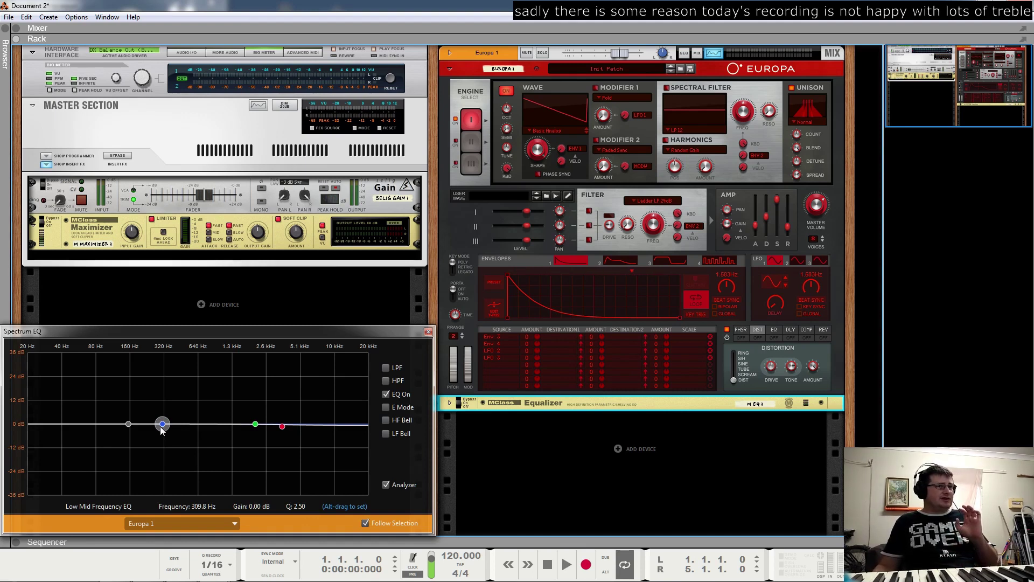
# Look up the Tokyo Dawn Labs plugins among the browser's effects and close the browser
pyautogui.click(8, 36)
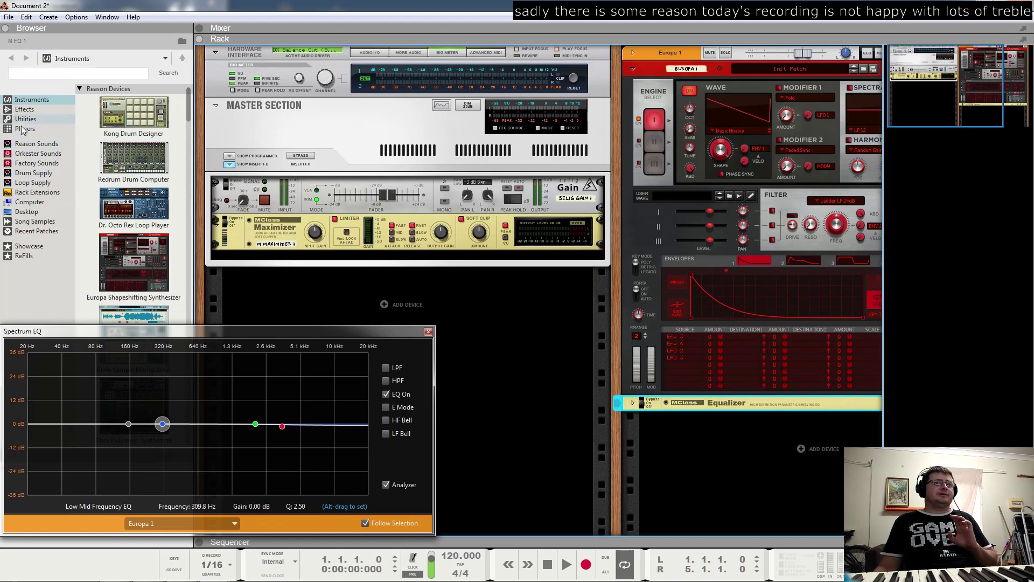
pyautogui.click(25, 109)
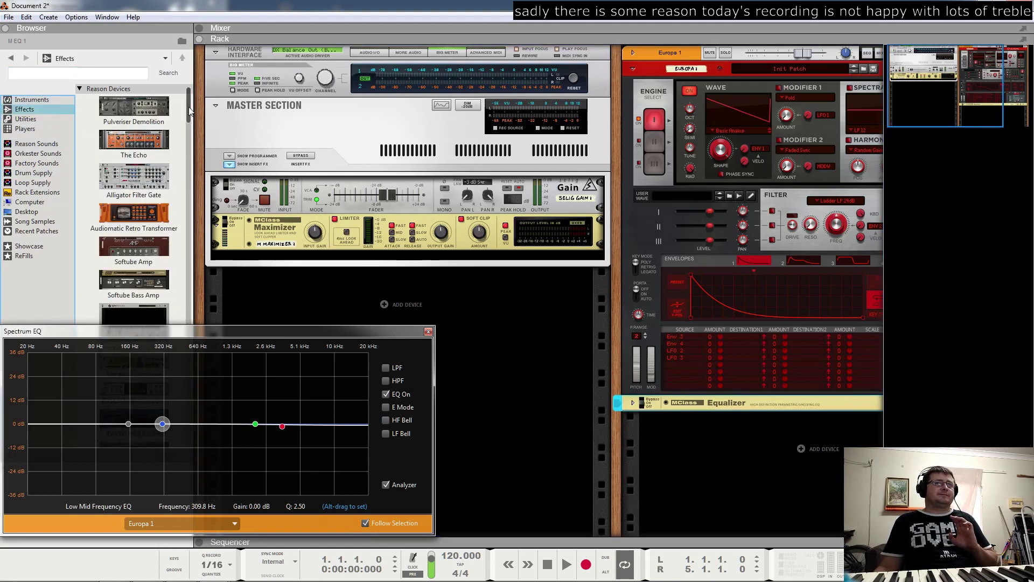
pyautogui.scroll(-15, 180, 263)
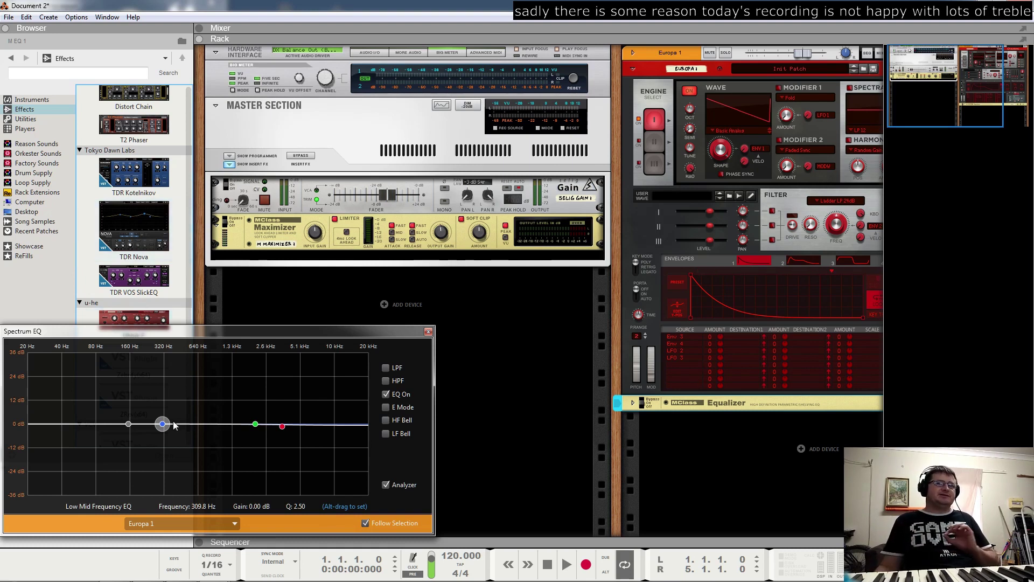
pyautogui.moveTo(163, 425)
pyautogui.mouseDown()
pyautogui.moveTo(164, 440)
pyautogui.moveTo(164, 424)
pyautogui.mouseUp()
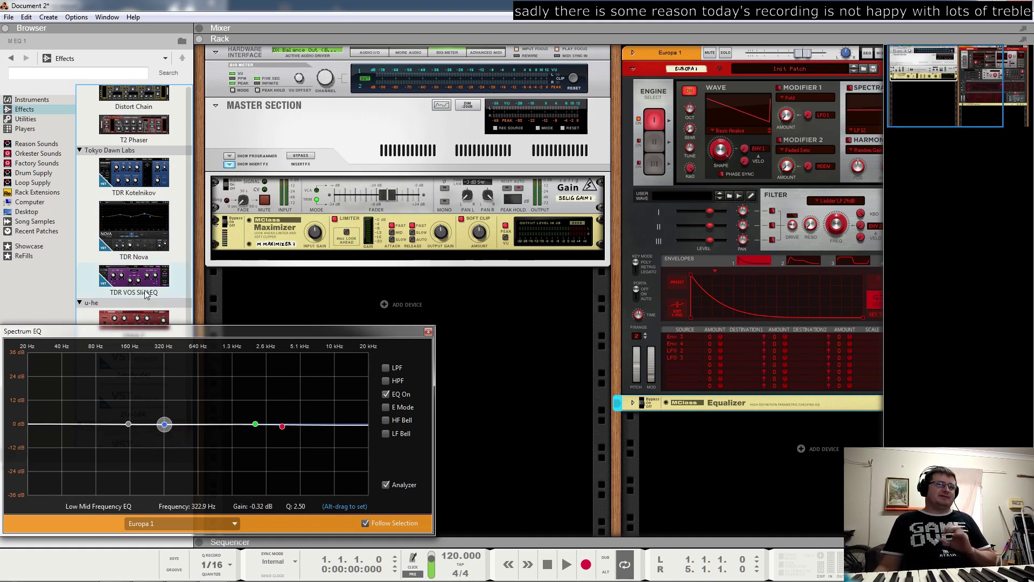
pyautogui.click(11, 29)
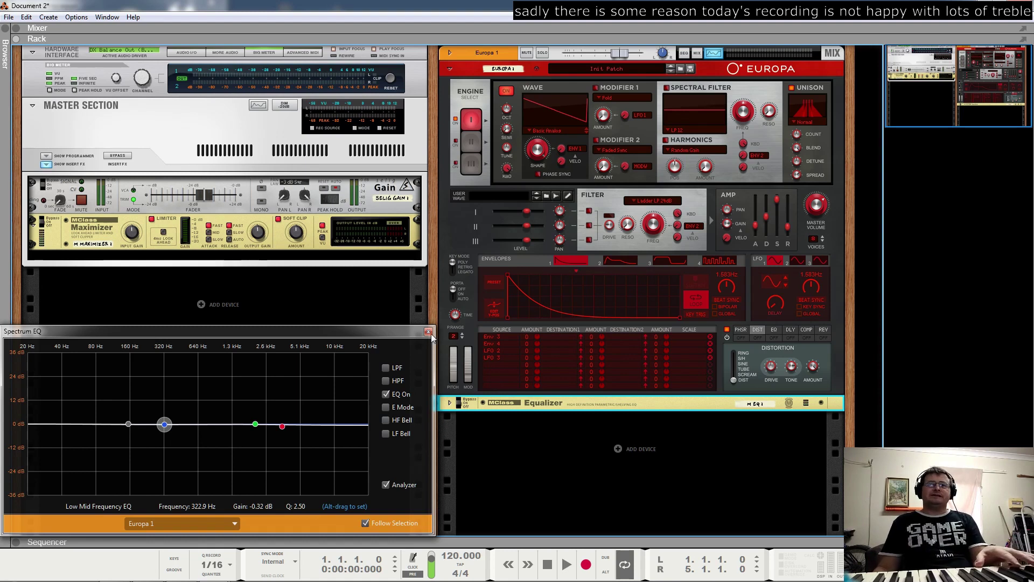
# Turn off the channel EQ, unfold the MClass Equalizer in the rack, and compare its bypassed and active sound
pyautogui.click(386, 394)
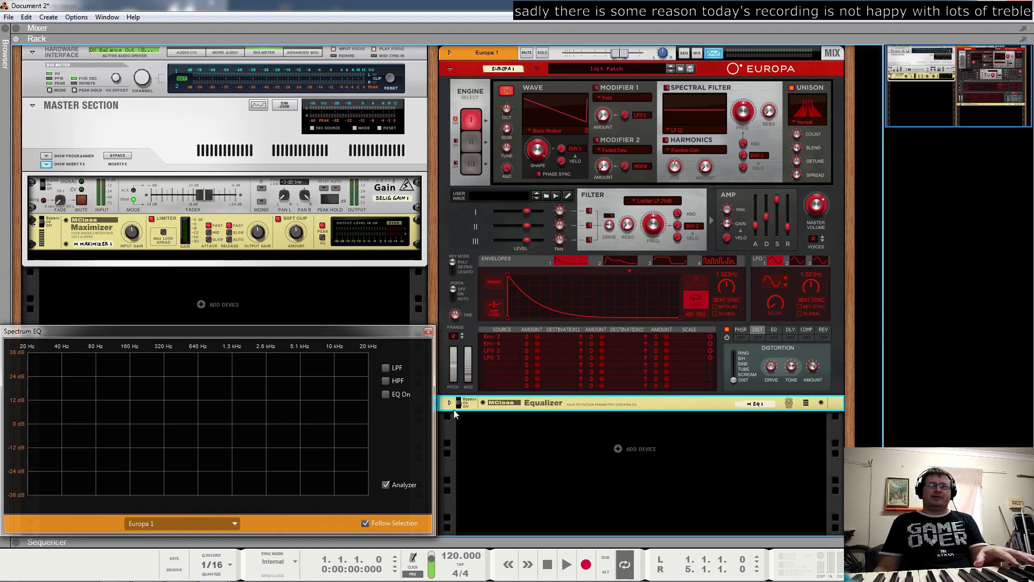
pyautogui.click(449, 403)
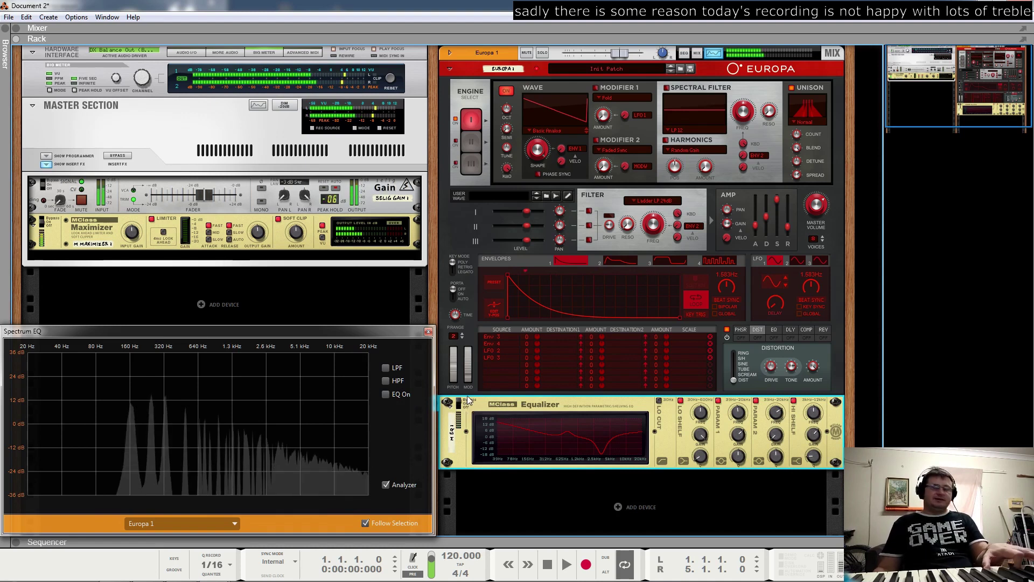
pyautogui.click(462, 401)
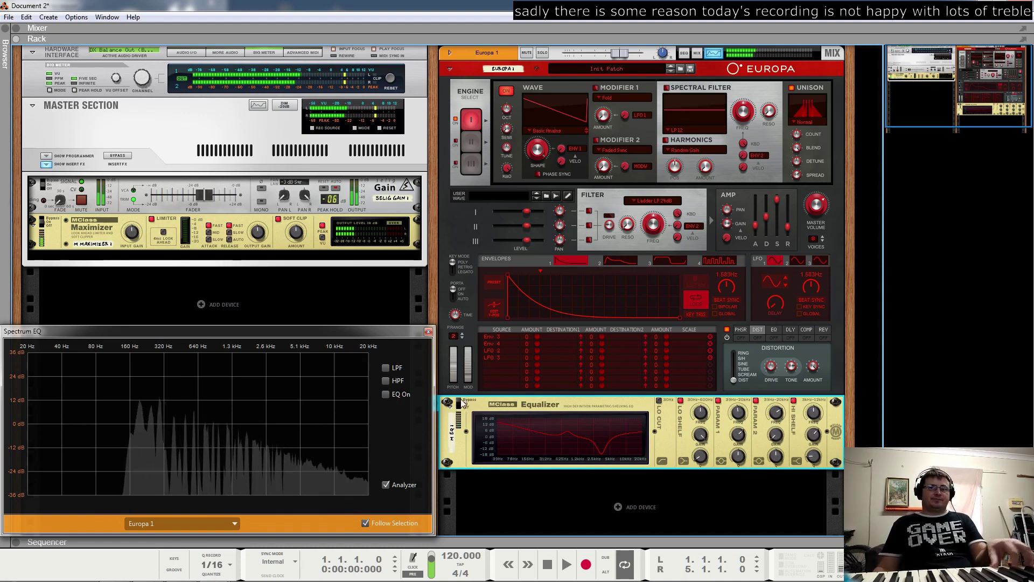
pyautogui.click(462, 408)
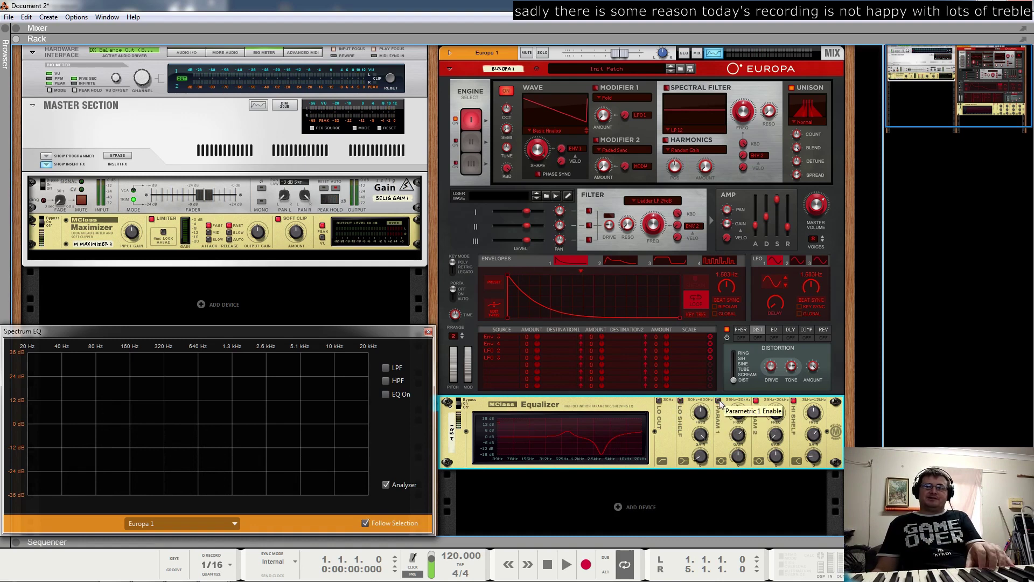
# Switch off the MClass Equalizer's Parametric 2 and Hi Shelf bands, and re-enable Hi Shelf, Parametric 2 and Parametric 1 one by one for comparison
pyautogui.click(756, 400)
pyautogui.click(794, 400)
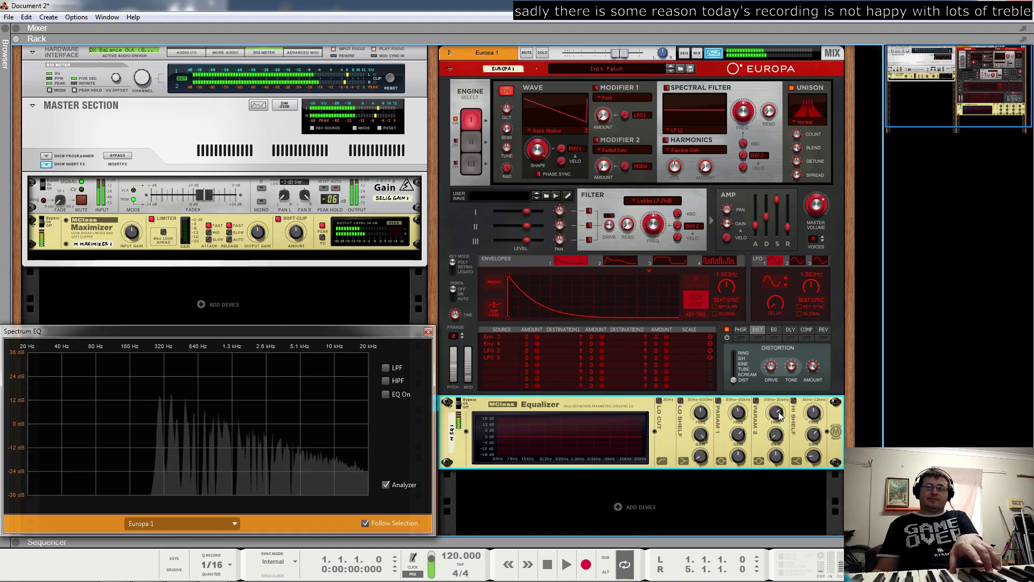
pyautogui.click(793, 400)
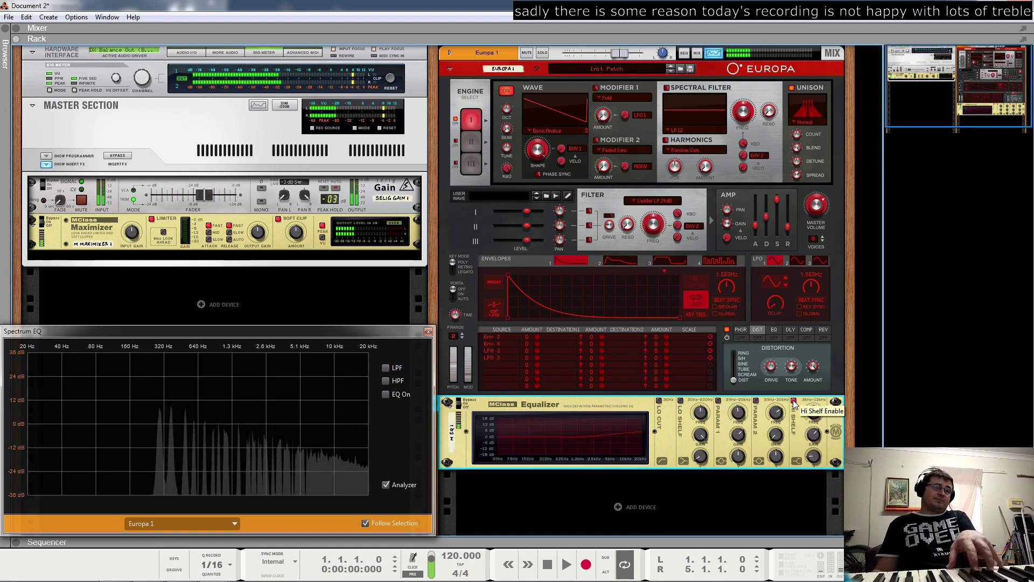
pyautogui.click(756, 400)
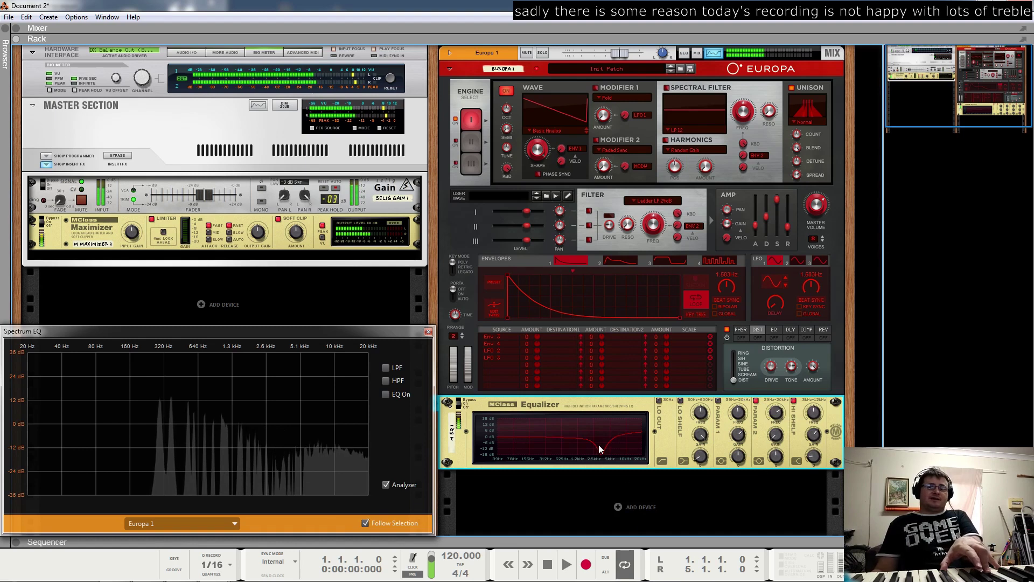
pyautogui.click(718, 400)
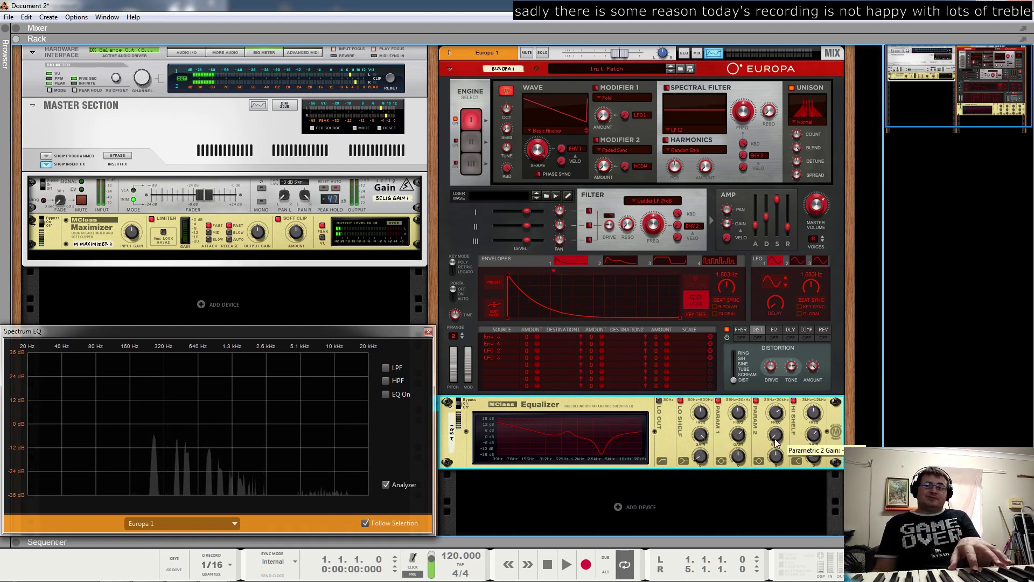
# Try raising the Parametric 2 gain, bring it back to a cut, and isolate that band by disabling the other bands
pyautogui.moveTo(776, 443); pyautogui.dragTo(783, 343)
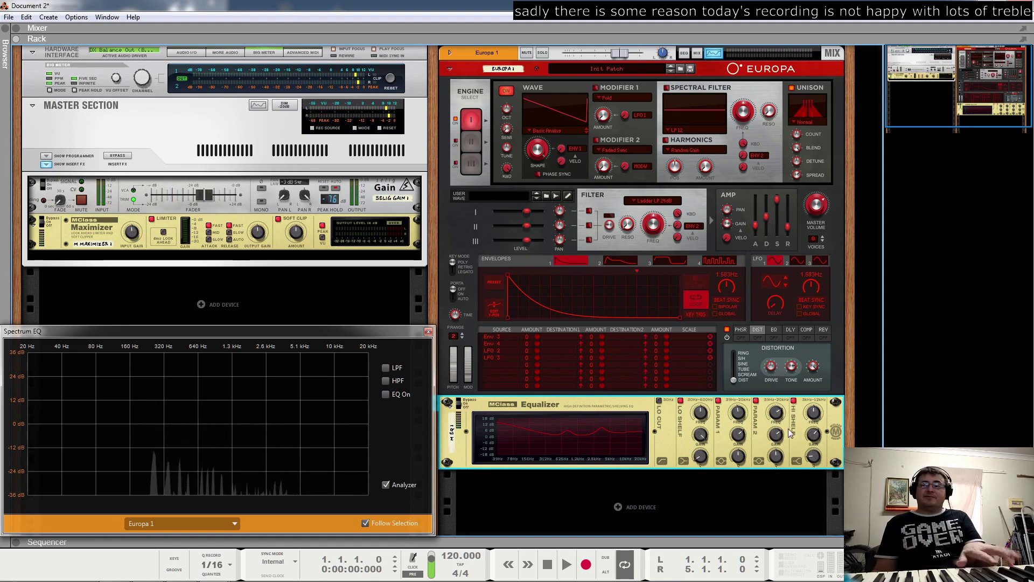
pyautogui.moveTo(780, 435); pyautogui.dragTo(780, 485)
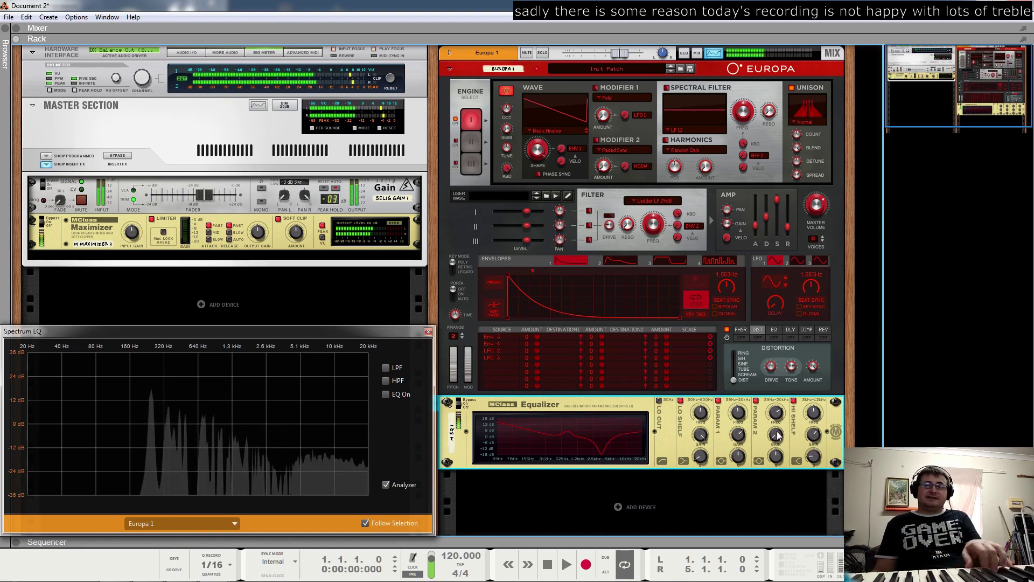
pyautogui.click(719, 400)
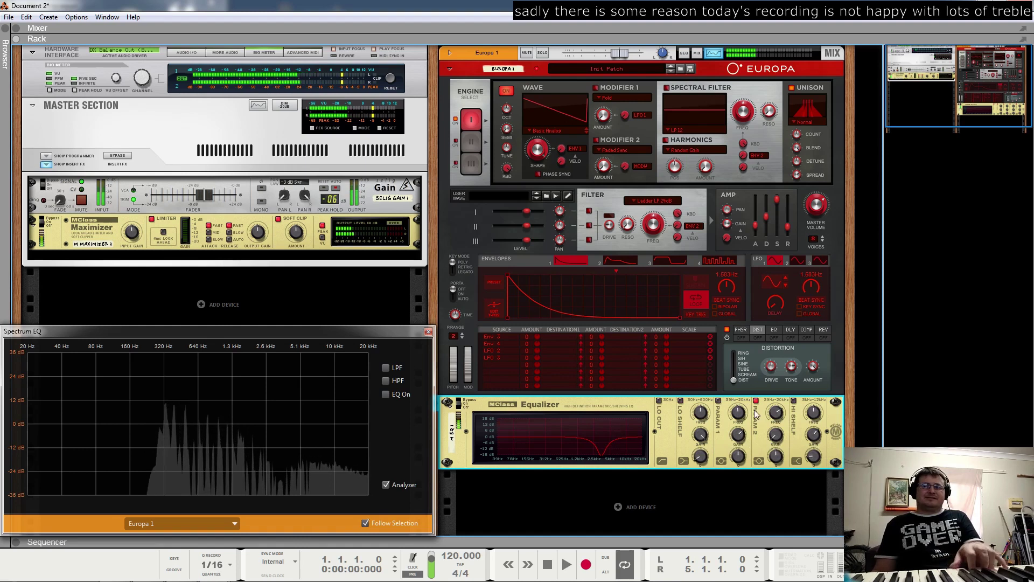
# Re-enable the Parametric 1 and Low Shelf bands on the MClass Equalizer
pyautogui.click(718, 400)
pyautogui.click(680, 401)
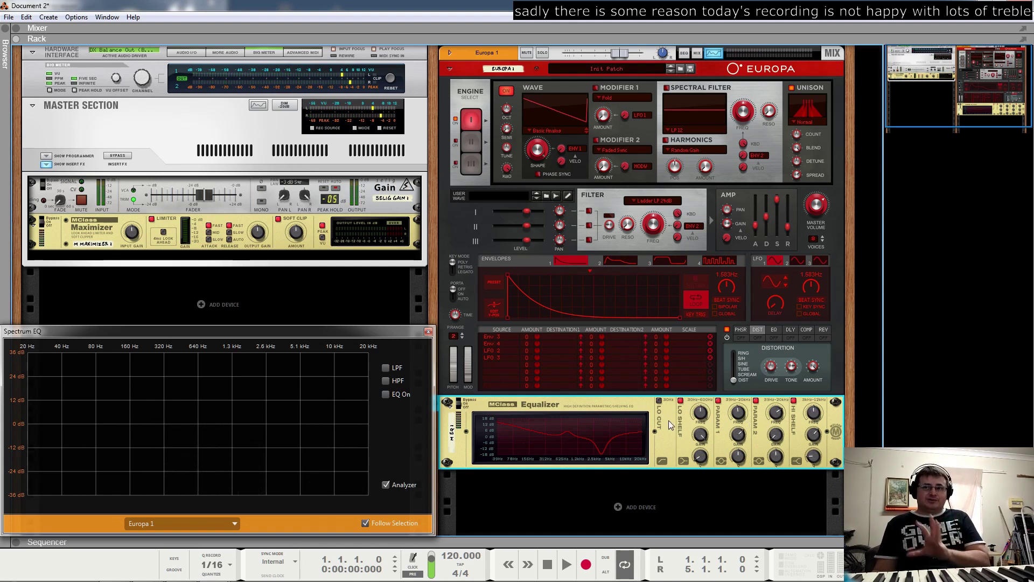
pyautogui.click(465, 401)
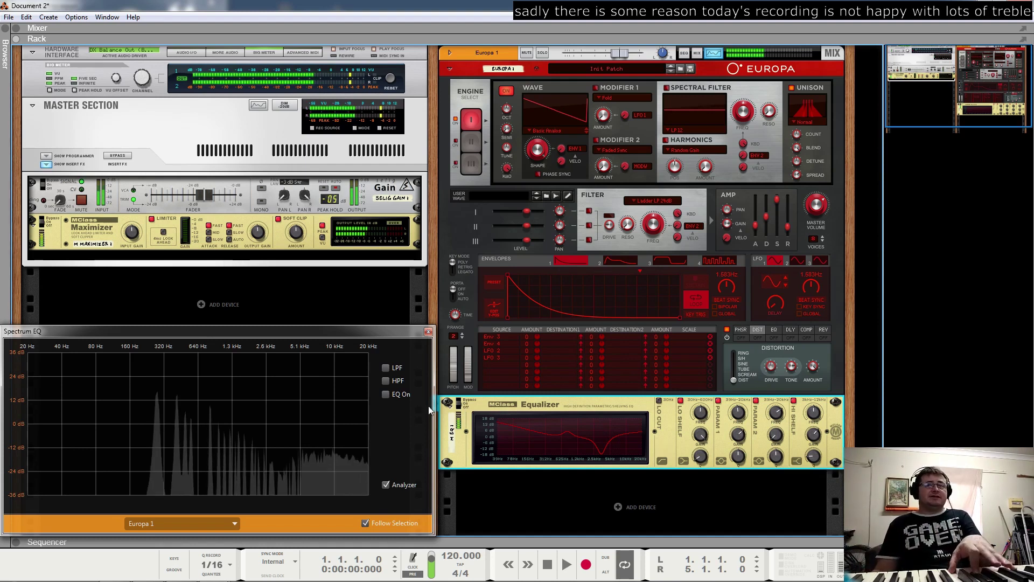
# Turn on the channel EQ, lower its high-frequency band to -1.59 dB at 22 kHz, and compare it off and on
pyautogui.click(385, 394)
pyautogui.moveTo(281, 427); pyautogui.dragTo(364, 426)
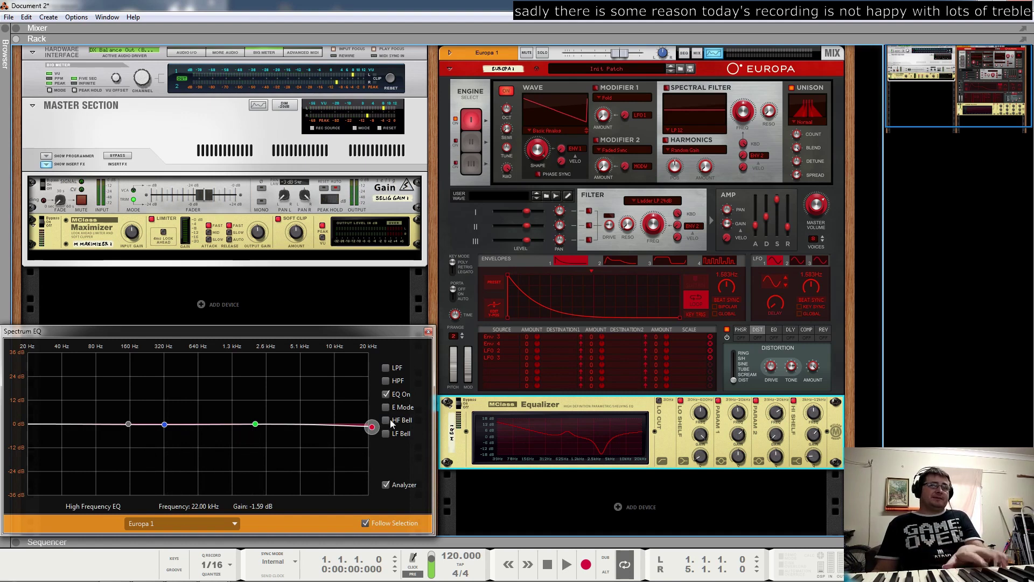
pyautogui.click(386, 393)
pyautogui.click(386, 394)
# Set the channel EQ's high mid band to about 1.08 kHz at 2.22 dB and its low band to 40 Hz at -6.03 dB
pyautogui.click(258, 421)
pyautogui.moveTo(258, 421); pyautogui.dragTo(223, 421)
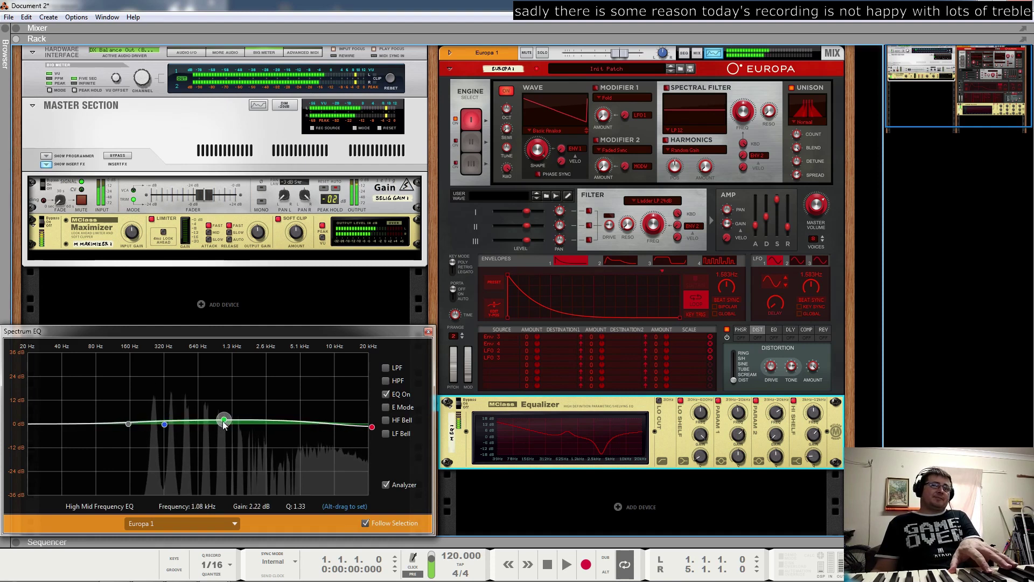
pyautogui.moveTo(128, 424); pyautogui.dragTo(31, 436)
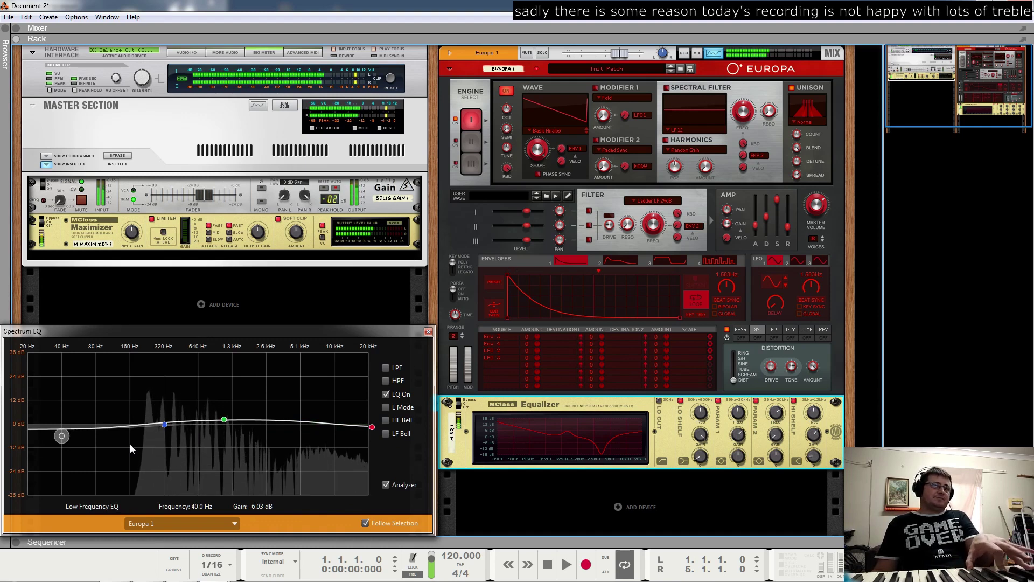
# Compare the Europa sound with the channel EQ off and on several times, leaving it on
pyautogui.click(385, 394)
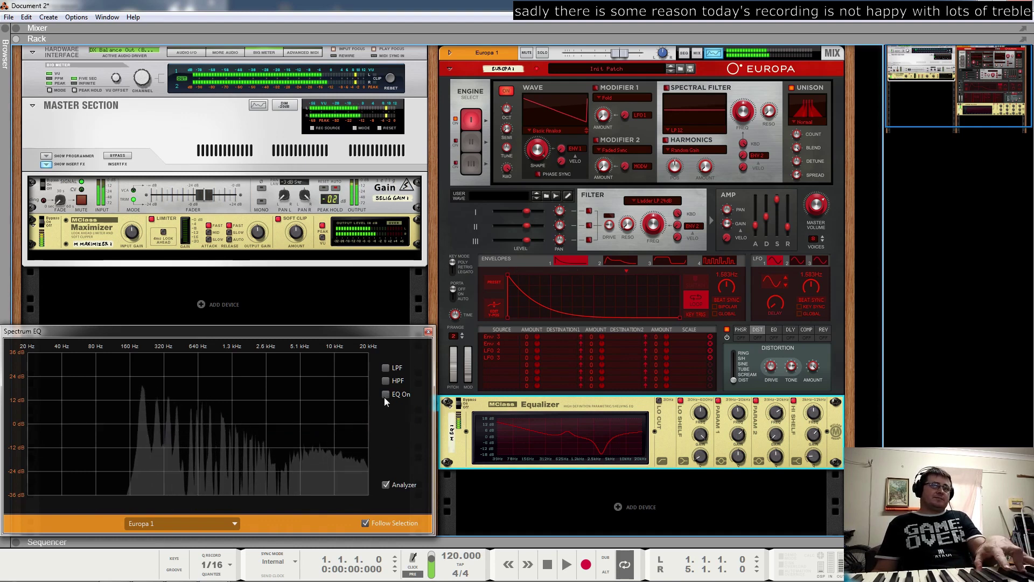
pyautogui.click(385, 395)
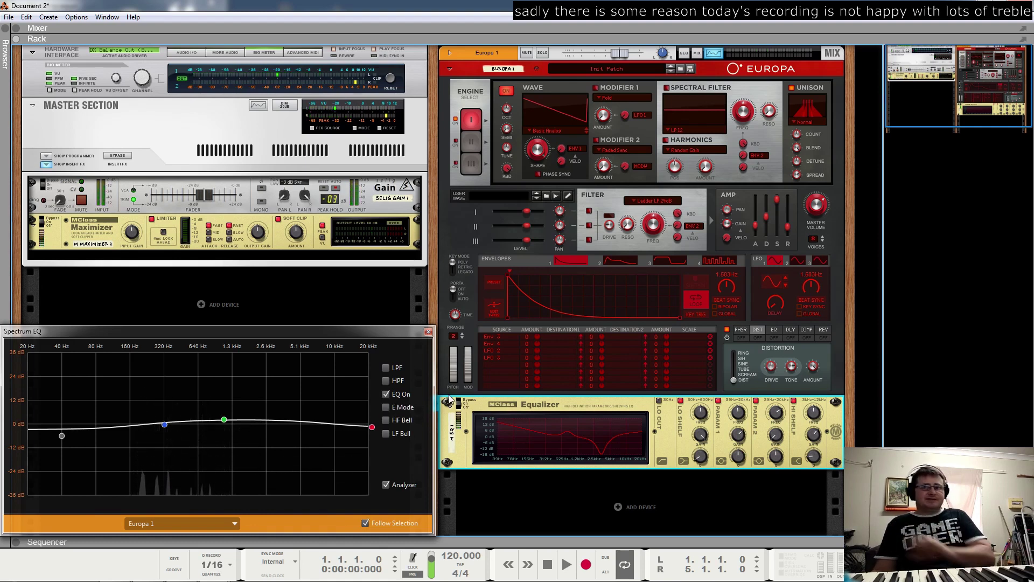
pyautogui.click(387, 395)
pyautogui.click(386, 395)
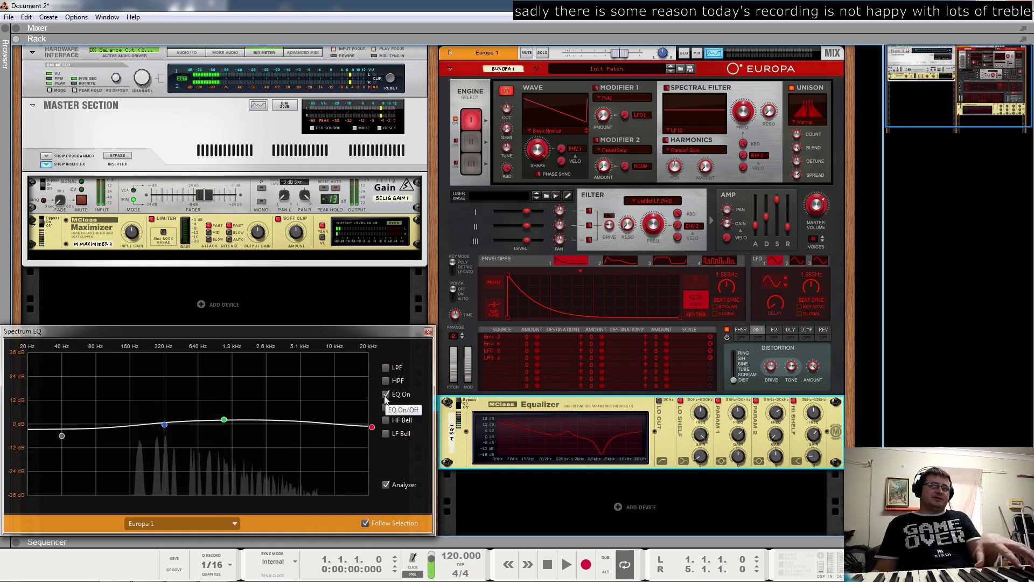
pyautogui.click(386, 395)
pyautogui.click(385, 395)
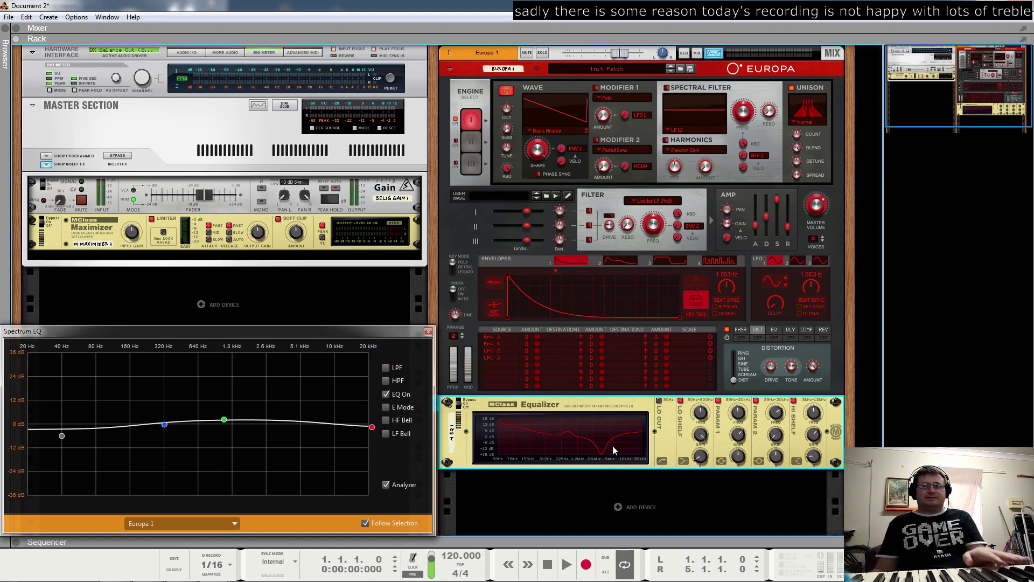
# Narrow the MClass Equalizer's Parametric 2 band, sweep its frequency down to the low end, and disable the band
pyautogui.moveTo(775, 456); pyautogui.dragTo(779, 409)
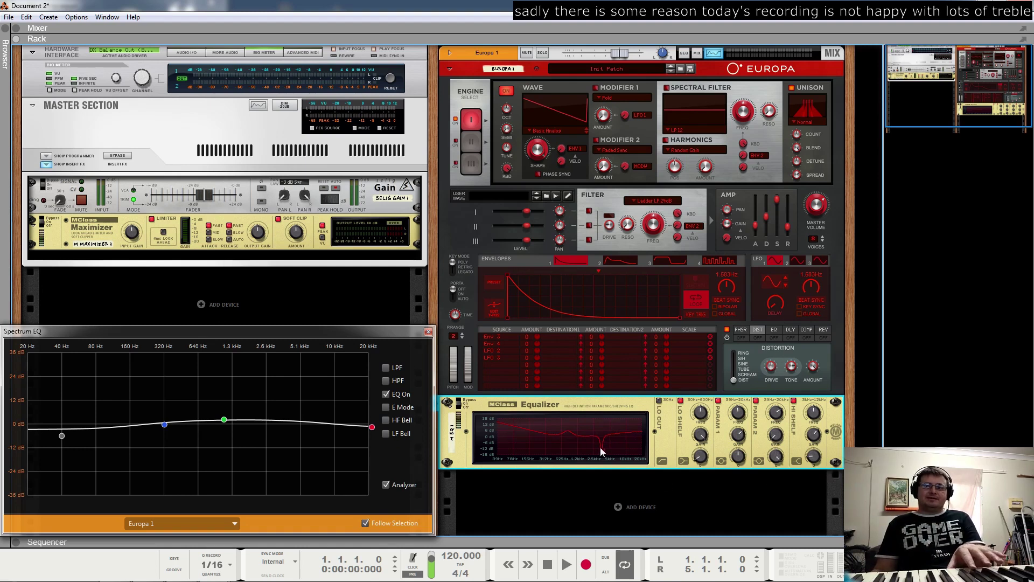
pyautogui.moveTo(775, 412); pyautogui.dragTo(766, 504)
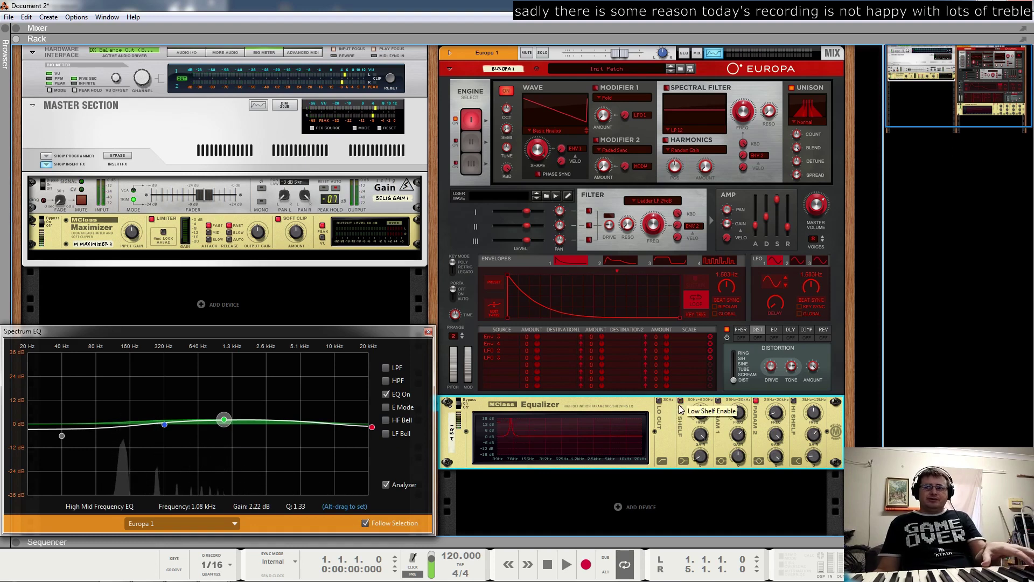
pyautogui.click(756, 399)
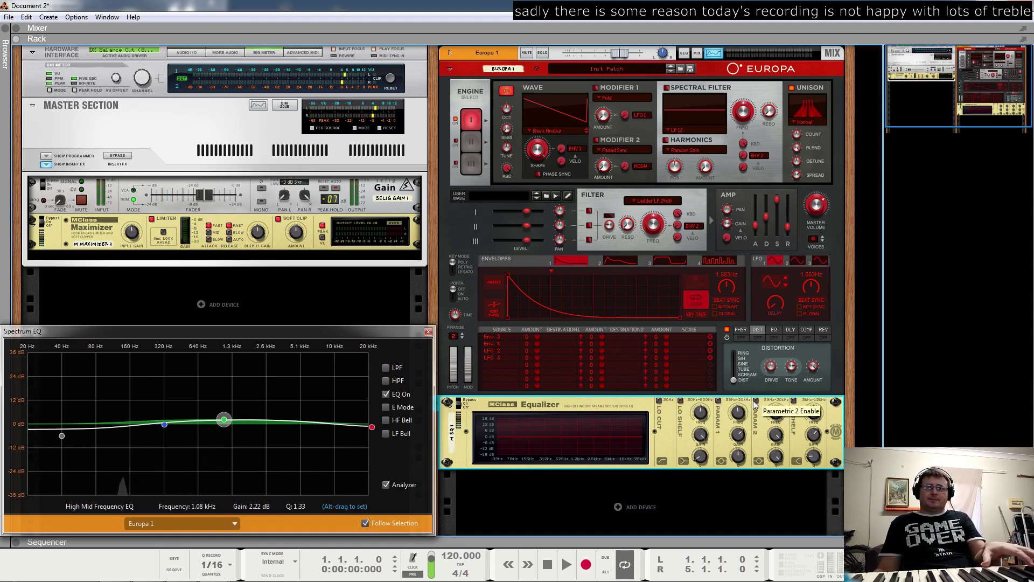
# Turn off the channel EQ and sweep Parametric 1's frequency with a Q of 32.0, both as a narrow boost and as a narrow cut
pyautogui.click(382, 393)
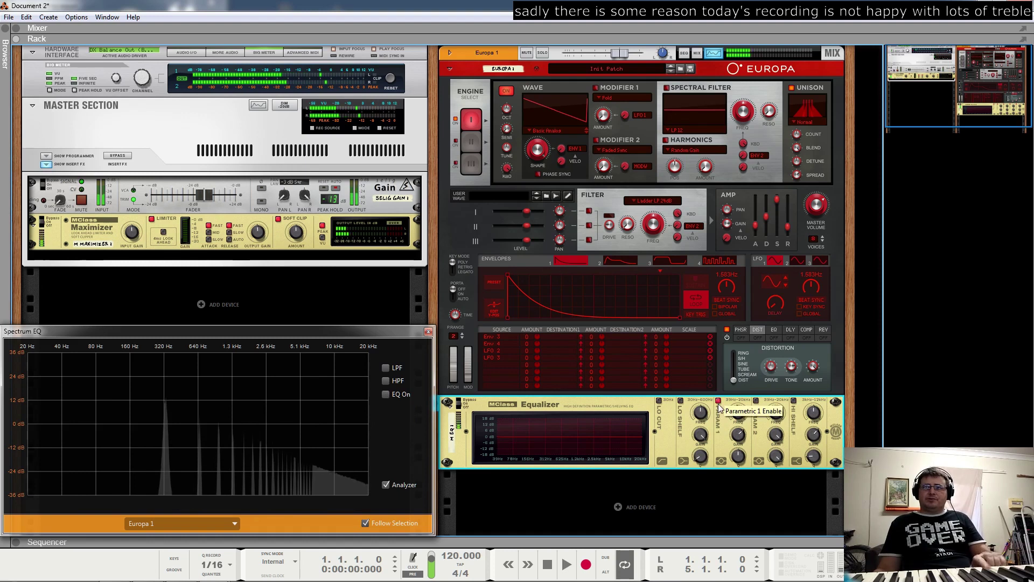
pyautogui.moveTo(738, 438); pyautogui.dragTo(742, 250)
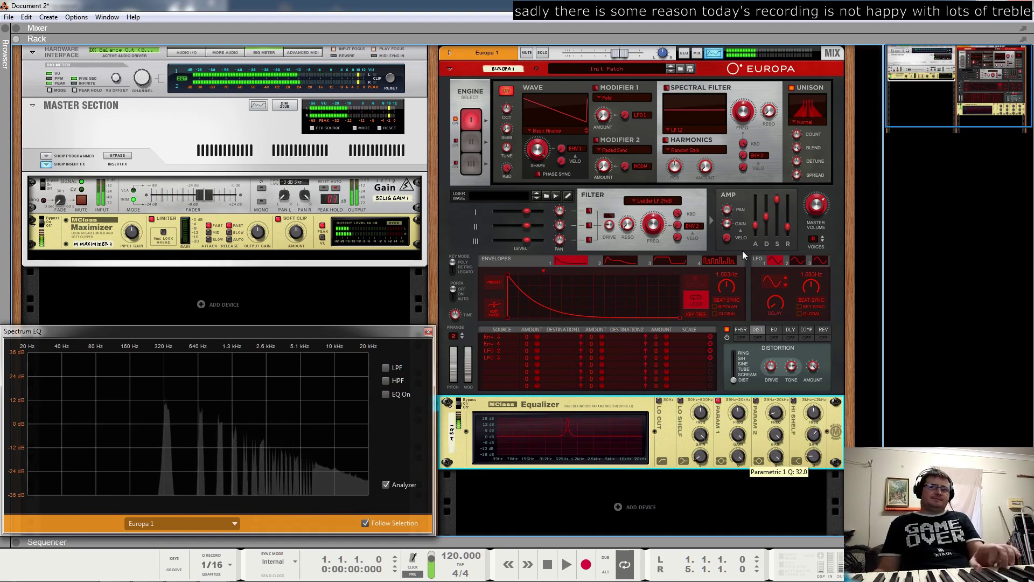
pyautogui.moveTo(738, 414)
pyautogui.mouseDown()
pyautogui.moveTo(743, 386)
pyautogui.moveTo(736, 418)
pyautogui.mouseUp()
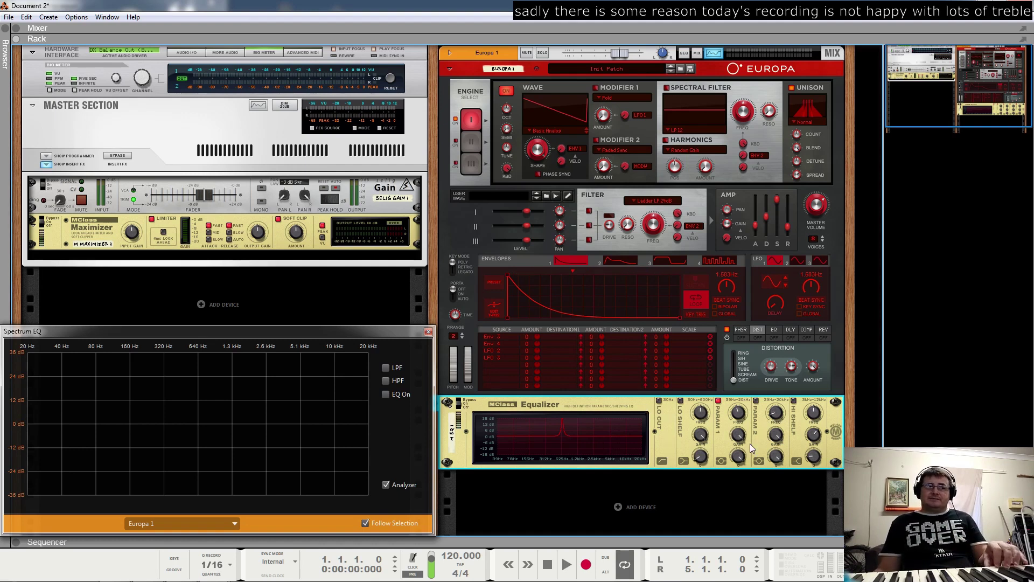
pyautogui.moveTo(742, 436); pyautogui.dragTo(742, 463)
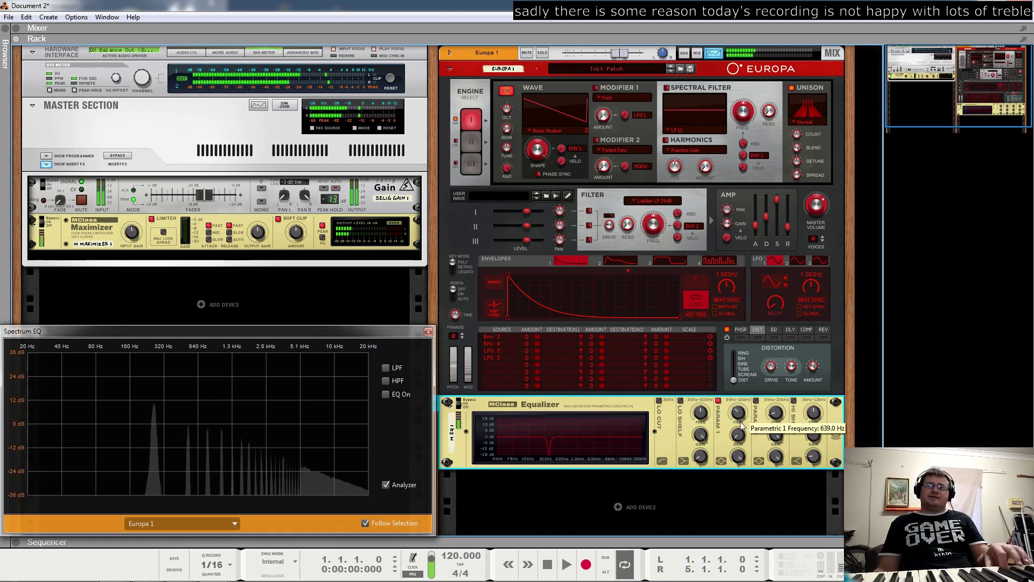
pyautogui.moveTo(738, 410); pyautogui.dragTo(747, 372)
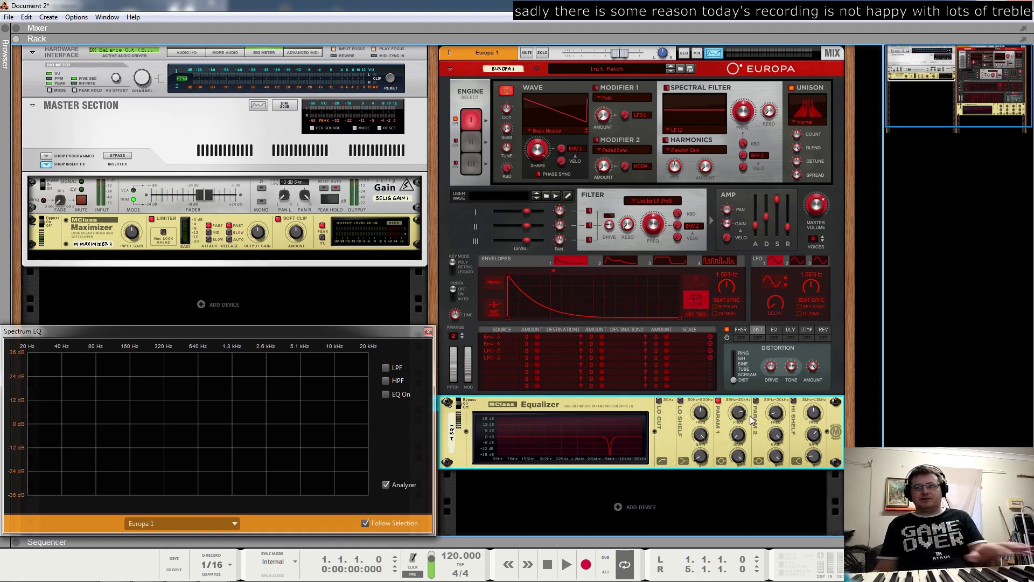
# Widen Parametric 1's Q, set its gain to a 4.6 dB boost, and sweep its frequency
pyautogui.moveTo(739, 456); pyautogui.dragTo(747, 483)
pyautogui.moveTo(738, 404); pyautogui.dragTo(734, 460)
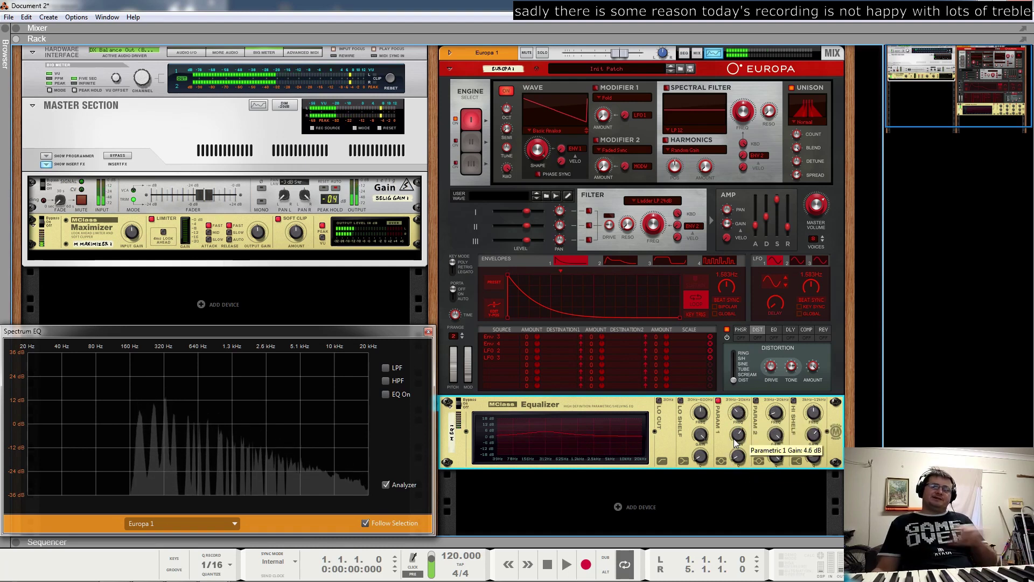
pyautogui.moveTo(738, 412)
pyautogui.mouseDown()
pyautogui.moveTo(741, 353)
pyautogui.moveTo(739, 407)
pyautogui.mouseUp()
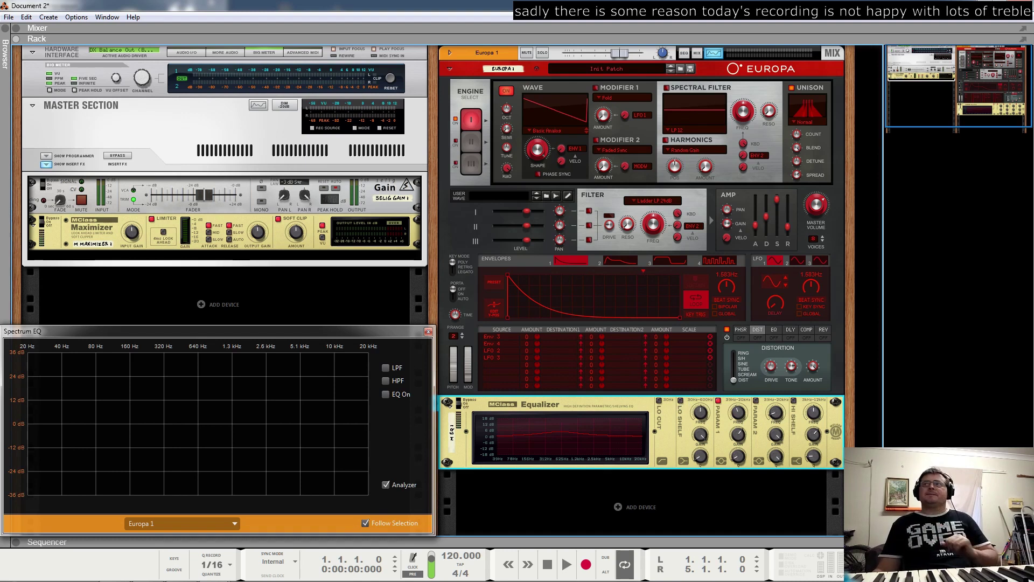
# Close Document 2 to return to the Tone Mix Demo song, and close the Spectrum EQ window
pyautogui.hotkey('ctrl', 'w')
pyautogui.click(525, 308)
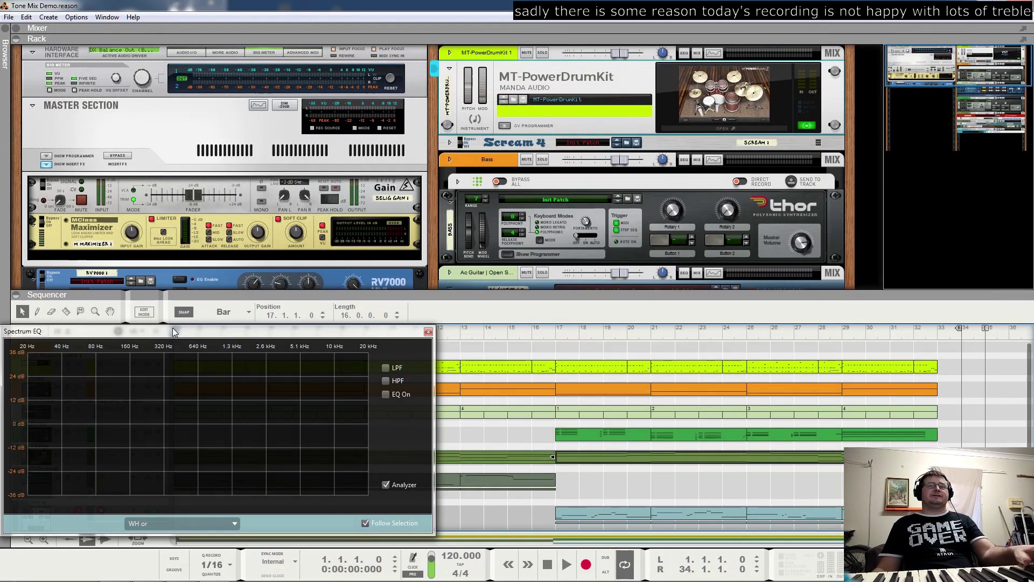
pyautogui.click(428, 332)
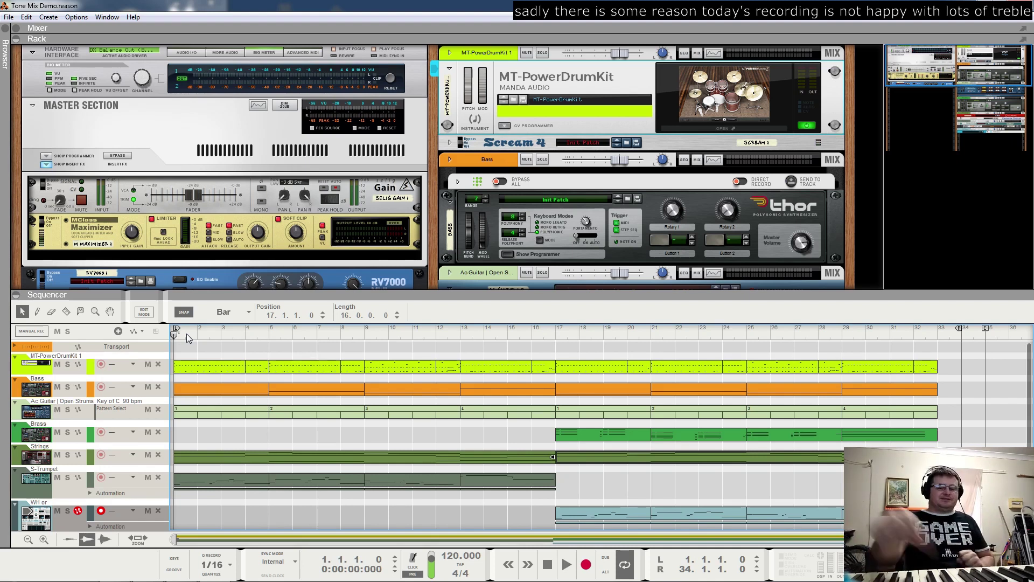
# Play back the full Tone Mix Demo arrangement, and inspect the drum kit's Scream 4 settings by briefly unfolding the device
pyautogui.press('space')
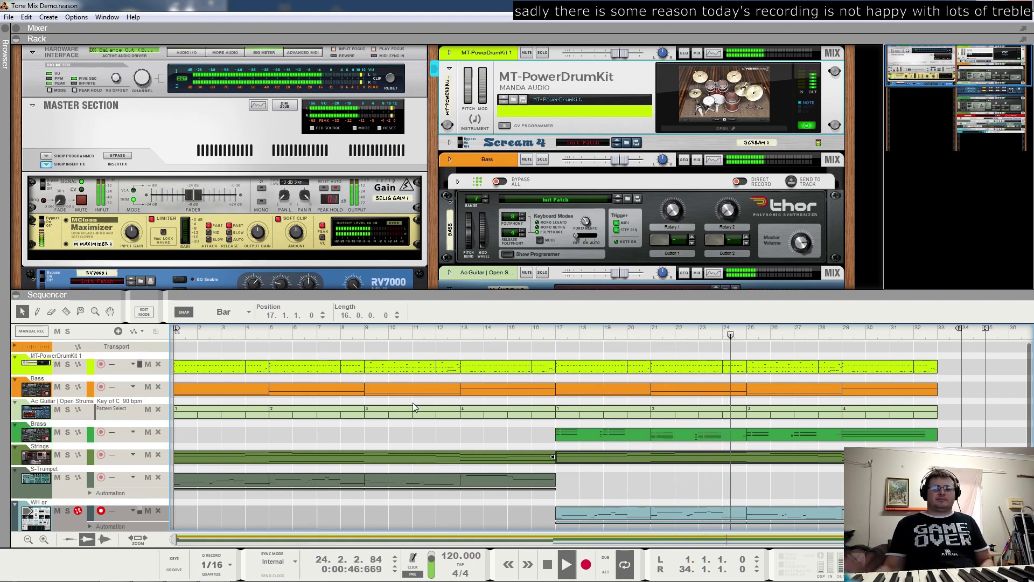
pyautogui.press('space')
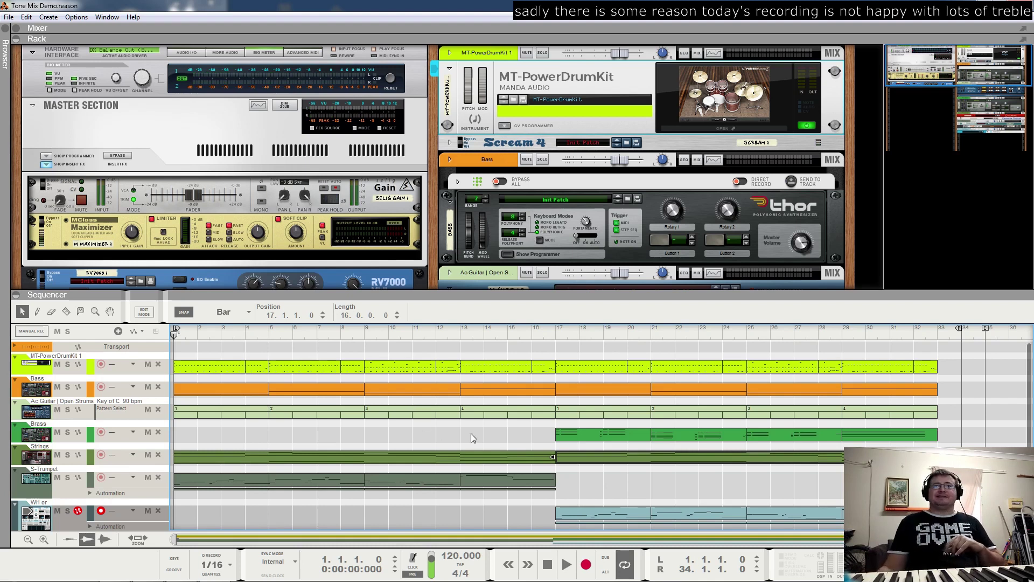
pyautogui.click(448, 144)
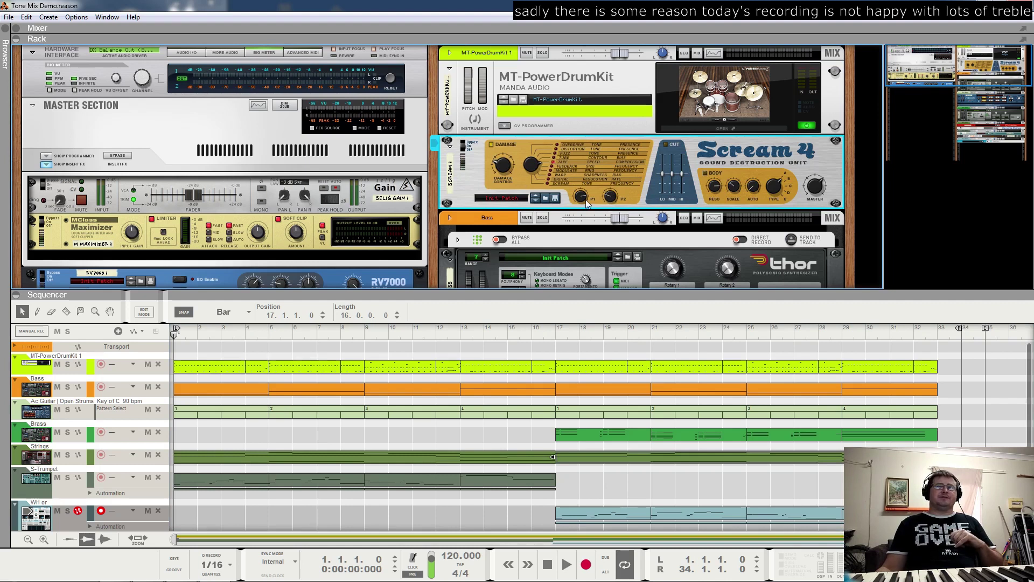
pyautogui.click(451, 147)
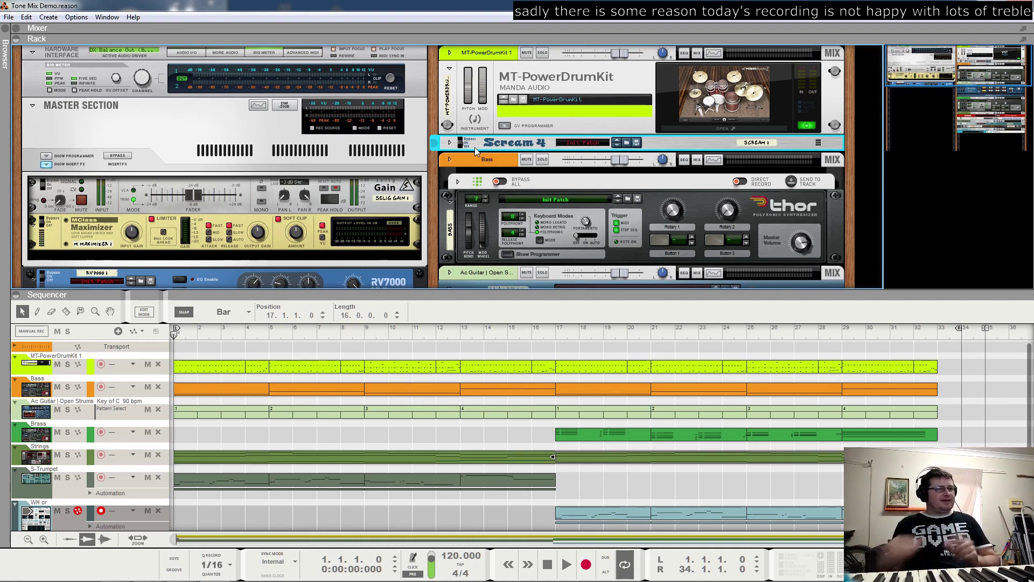
# Select the Bass mix channel, solo the Bass track, and play it back
pyautogui.click(481, 164)
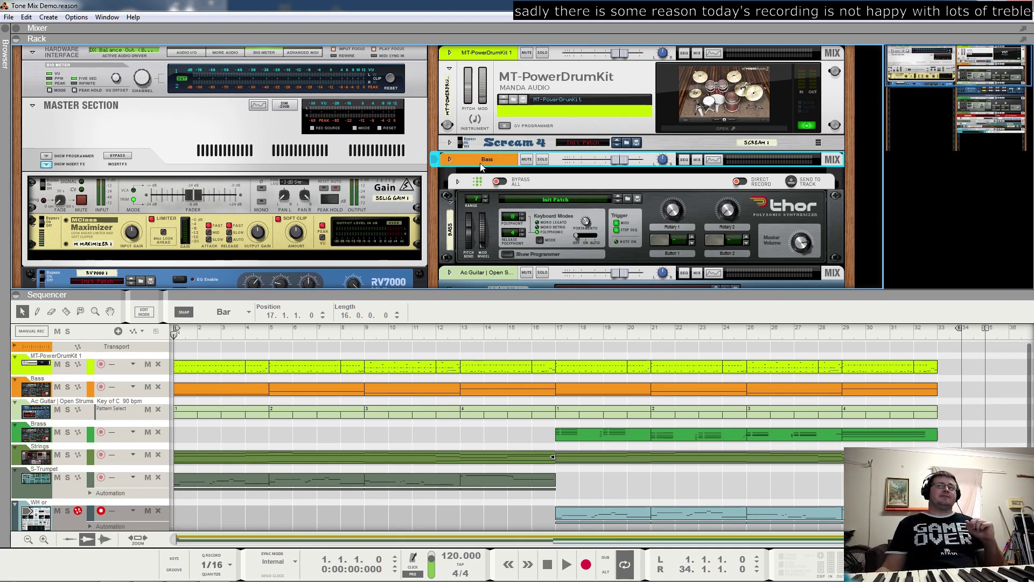
pyautogui.click(67, 386)
pyautogui.press('space')
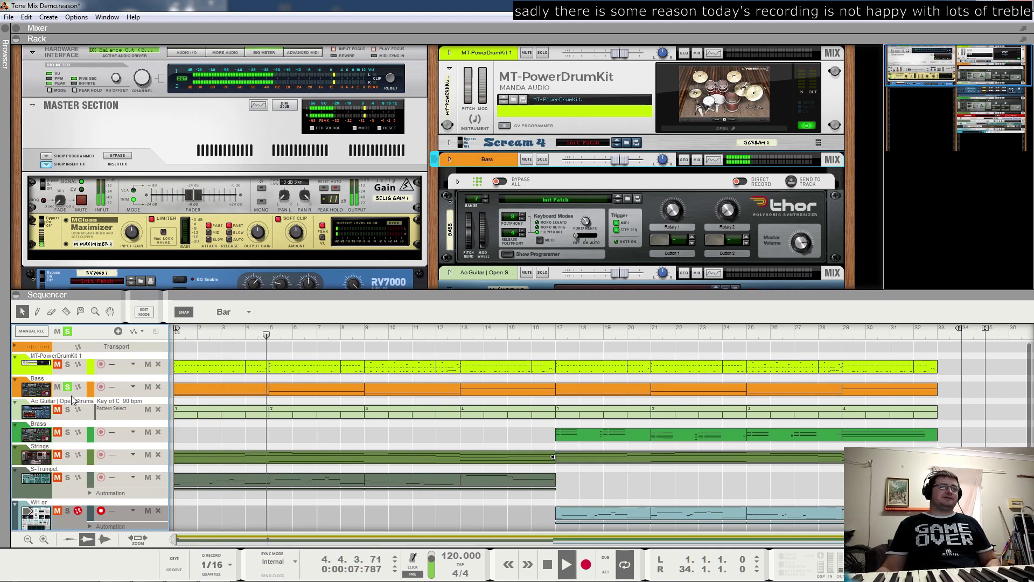
# Open the RV7000 reverb's remote programmer and switch its edit mode to EQ
pyautogui.click(53, 278)
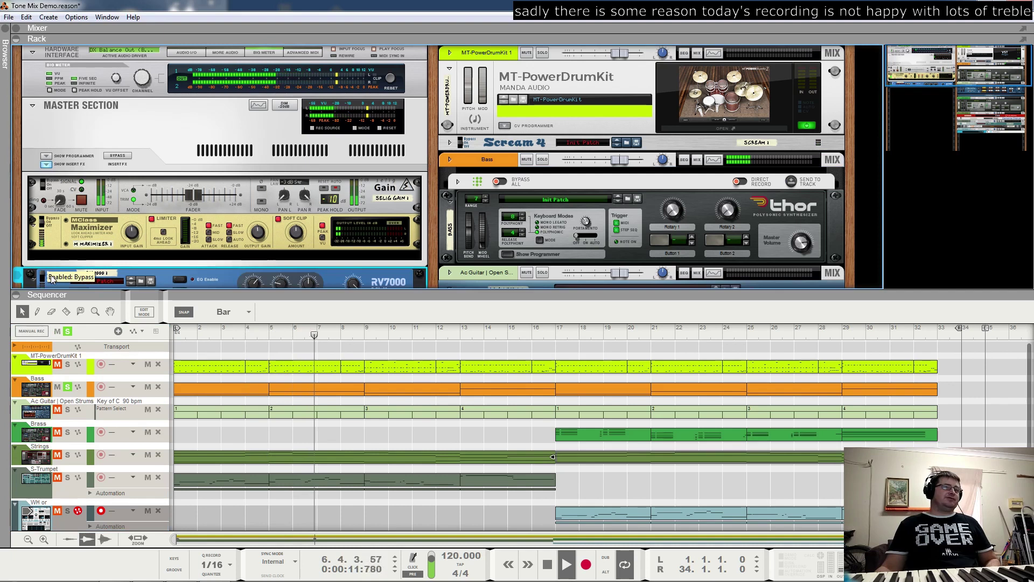
pyautogui.scroll(-2, 49, 259)
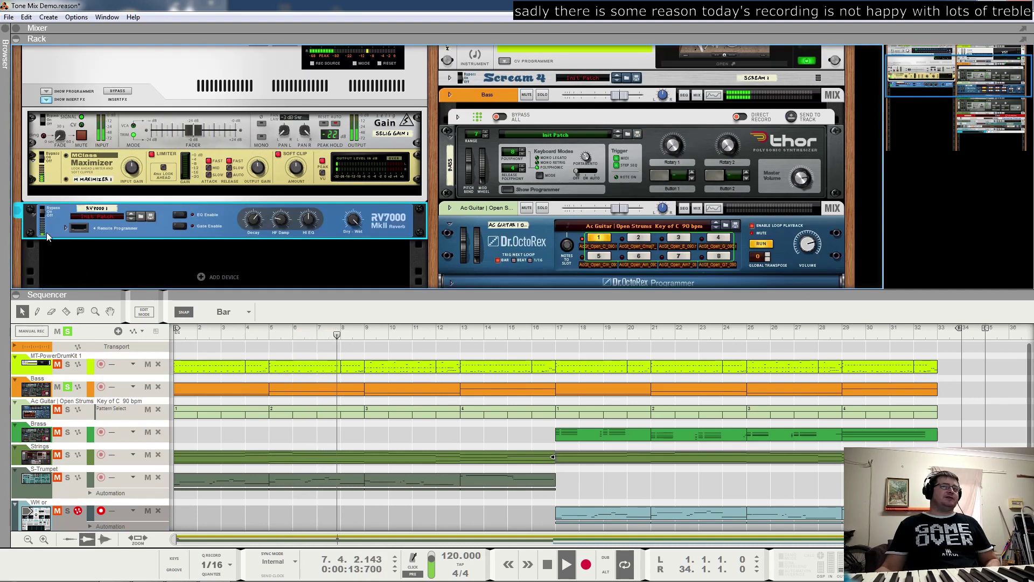
pyautogui.click(66, 227)
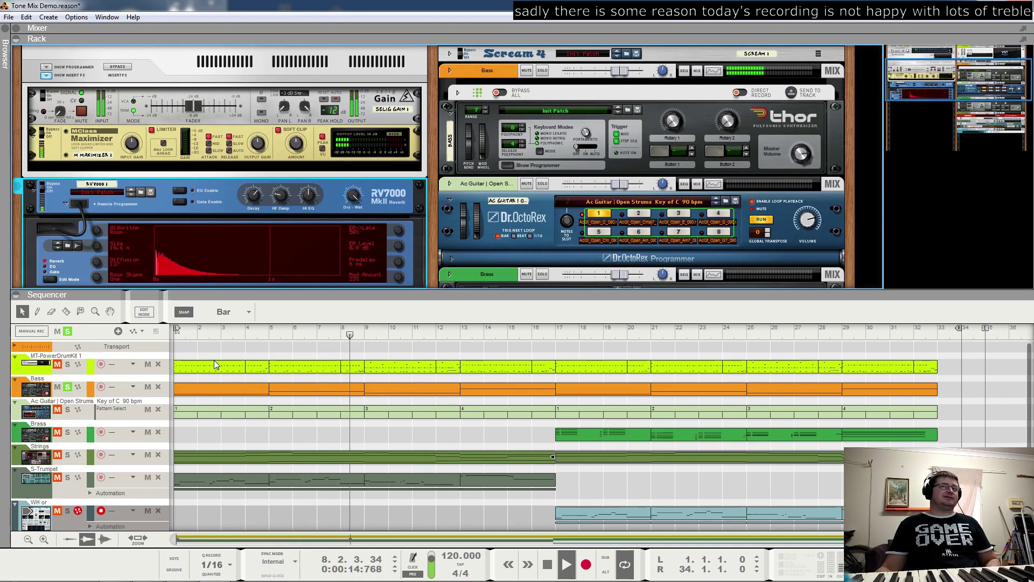
pyautogui.click(46, 267)
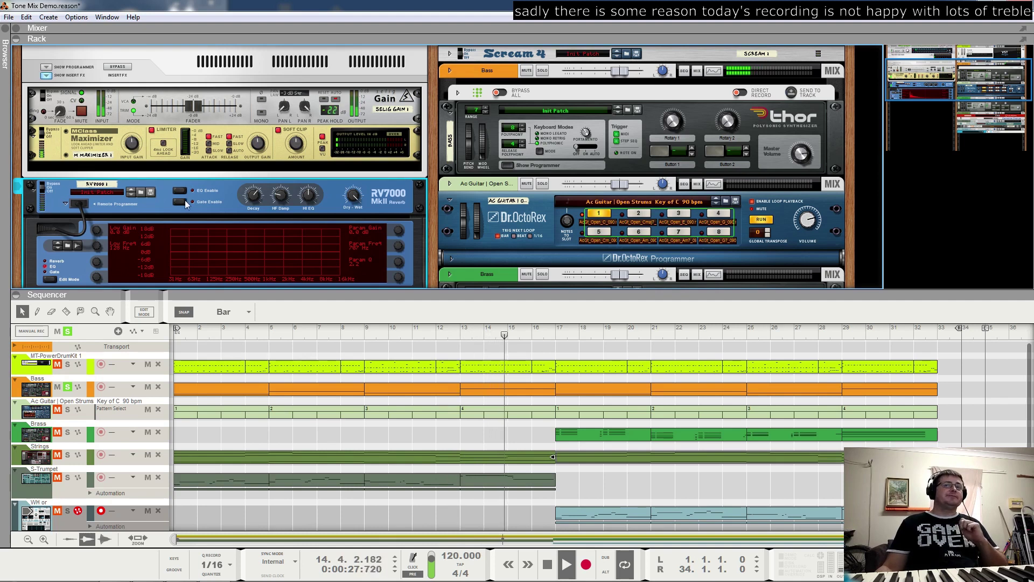
# Lower the reverb EQ's Low Gain and raise its Low Freq, and fold and unfold the RV7000
pyautogui.moveTo(106, 233); pyautogui.dragTo(100, 258)
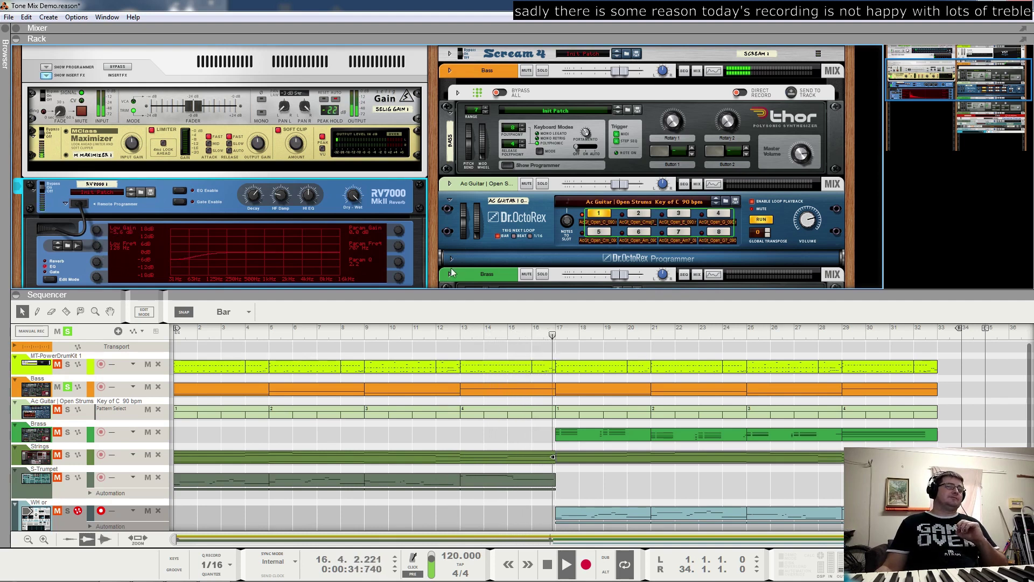
pyautogui.moveTo(98, 246); pyautogui.dragTo(100, 220)
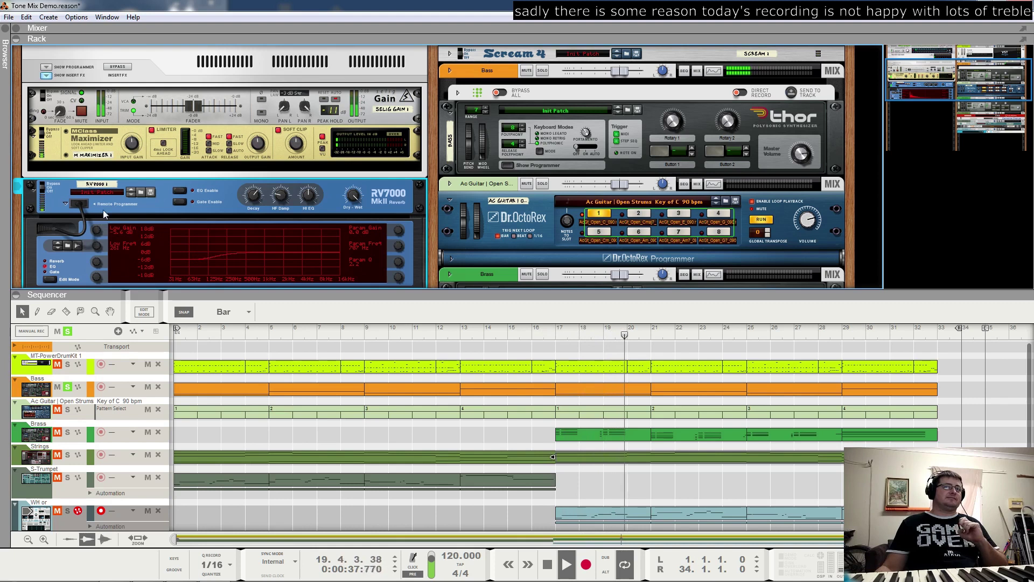
pyautogui.click(65, 203)
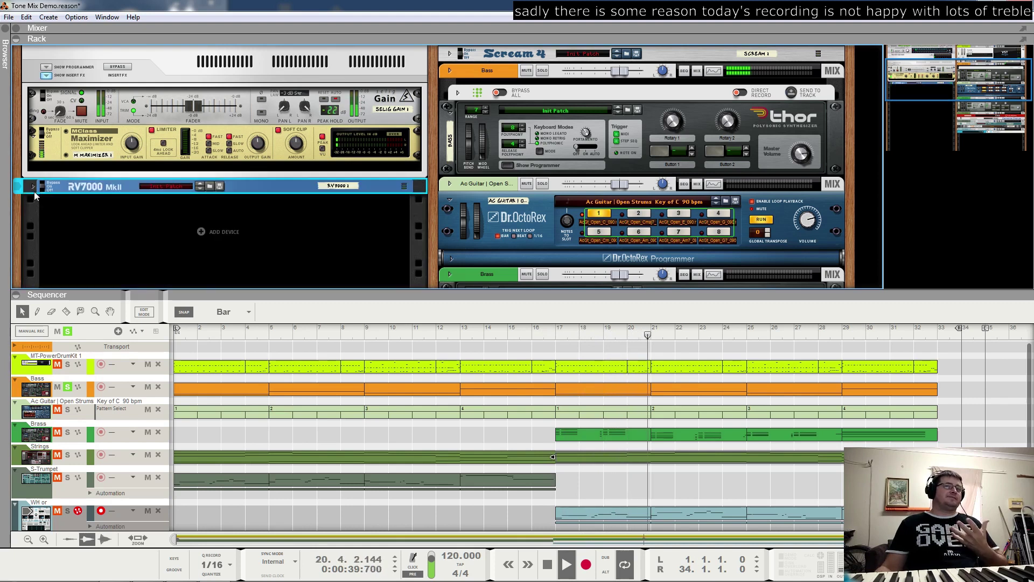
pyautogui.click(65, 203)
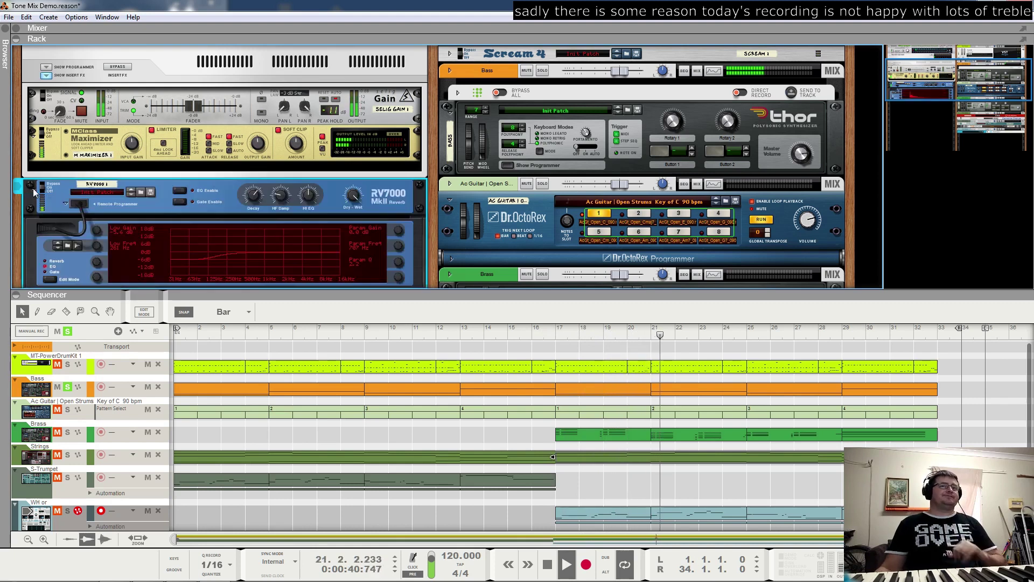
# Fold away the RV7000 reverb's remote programmer and take the Bass track out of solo
pyautogui.click(65, 203)
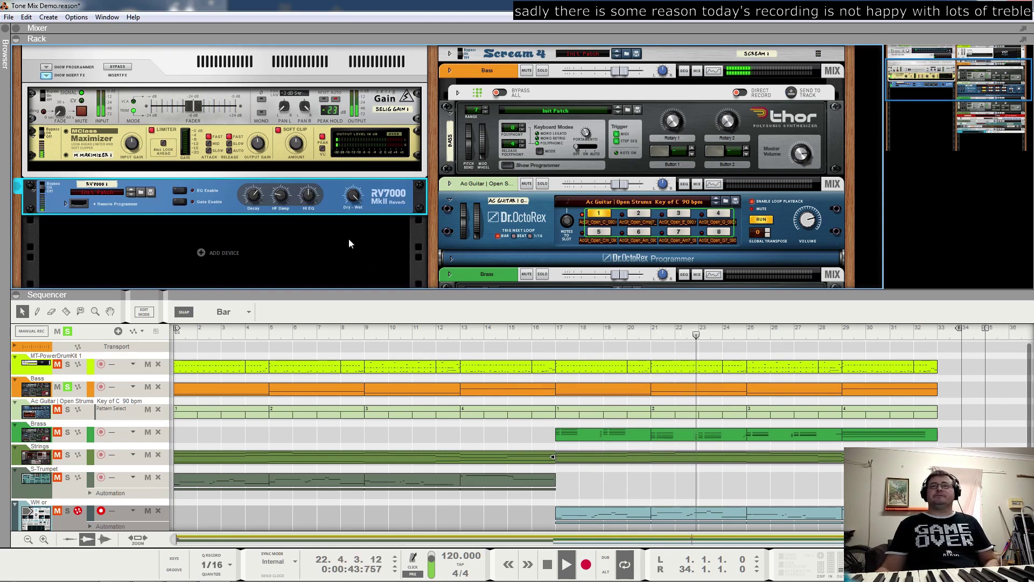
pyautogui.click(68, 386)
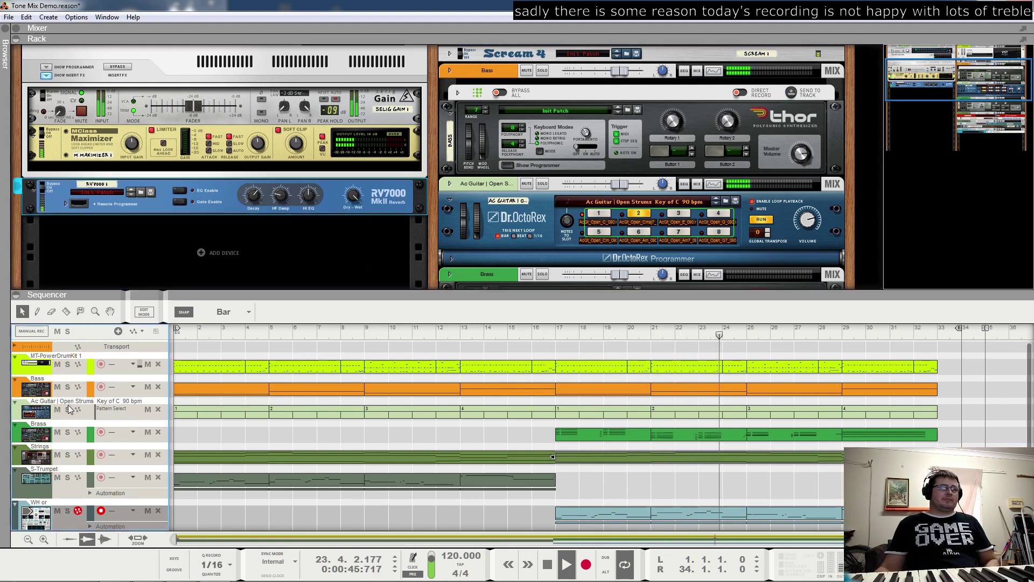
# Audition the Ac Guitar track and the Brass track by soloing each in turn during playback
pyautogui.click(67, 409)
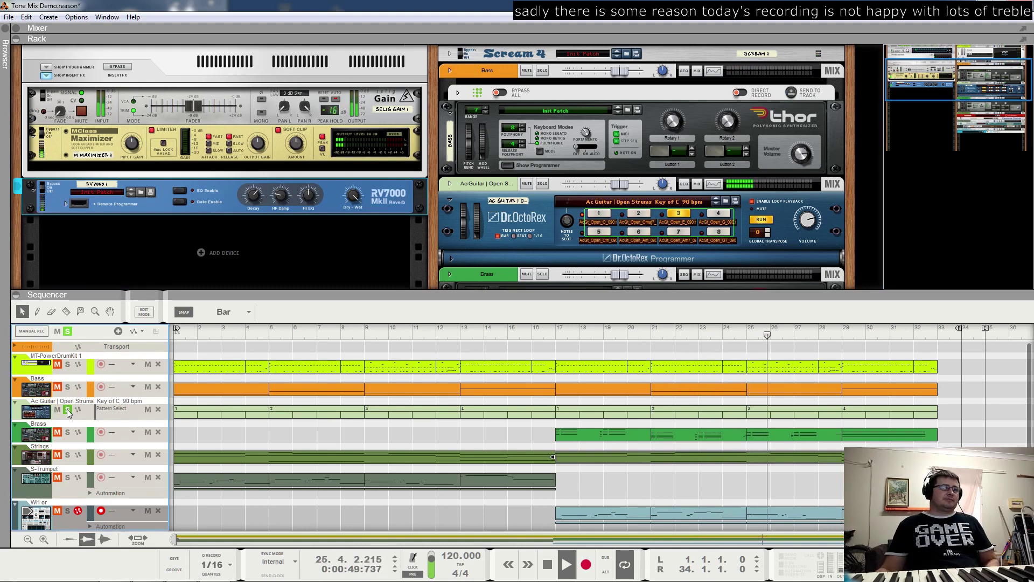
pyautogui.click(67, 409)
pyautogui.click(67, 432)
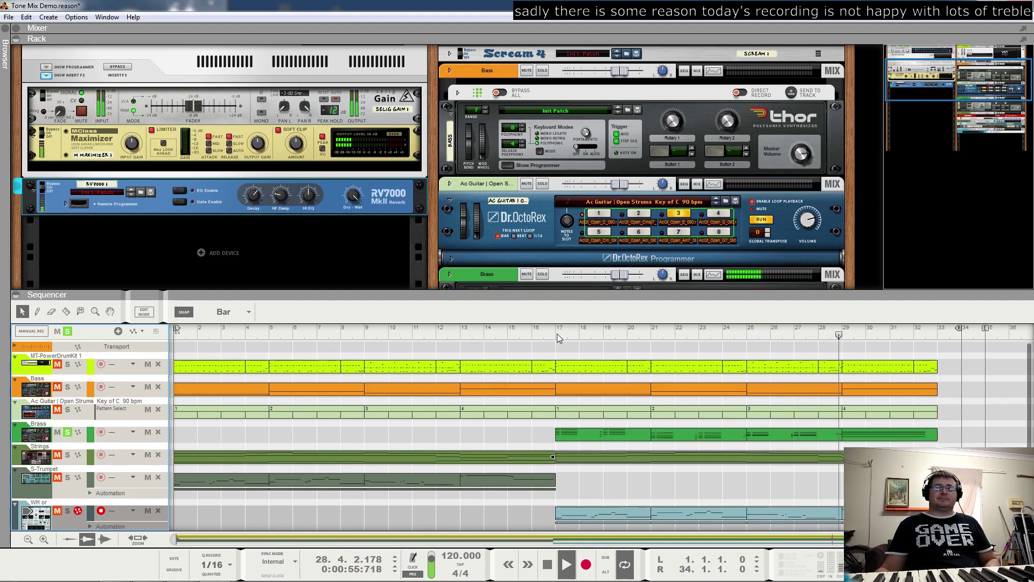
pyautogui.click(68, 432)
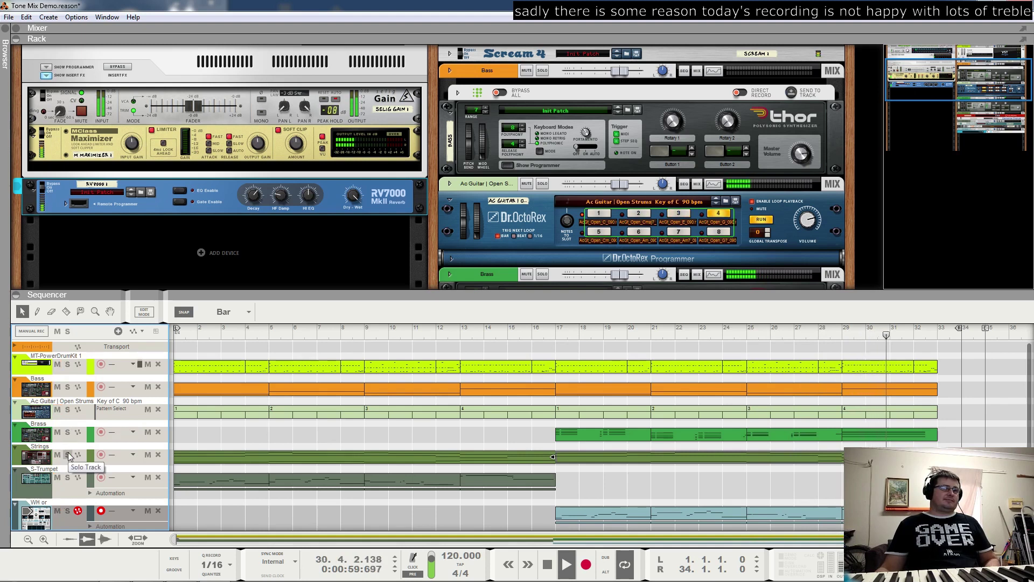
# Solo the Strings track, play it back from bar 17, and release its solo
pyautogui.click(68, 455)
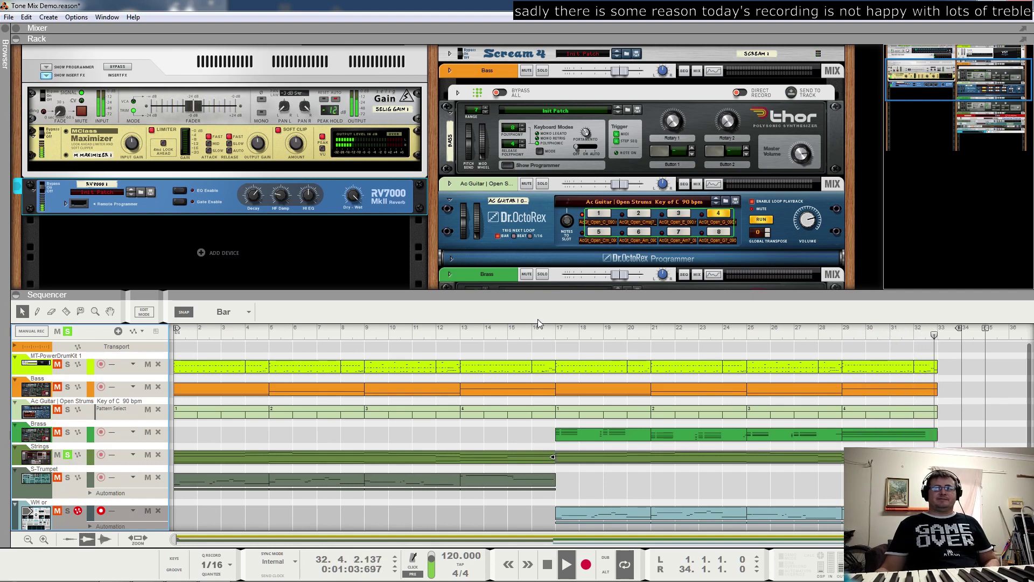
pyautogui.click(556, 336)
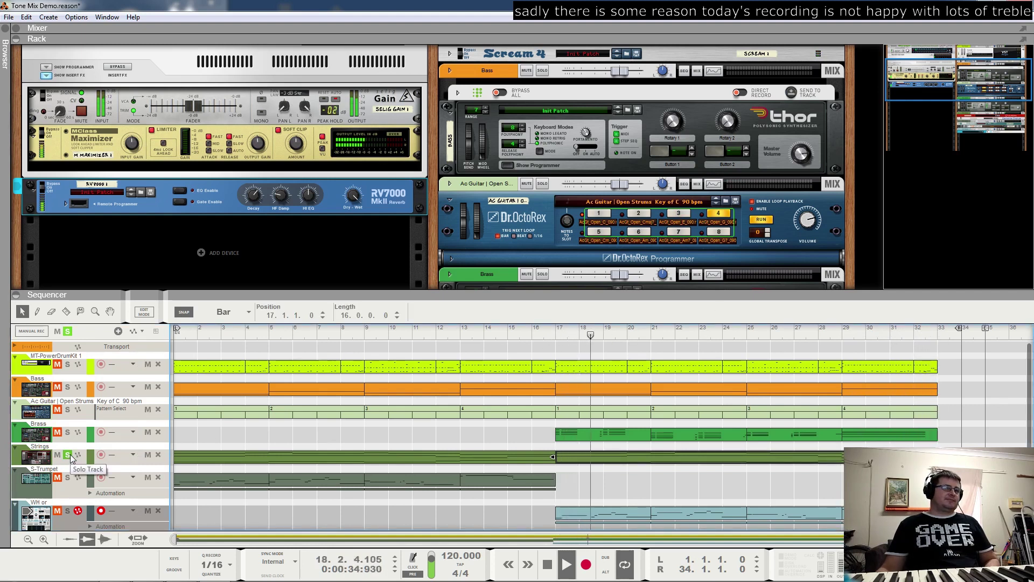
pyautogui.press('space')
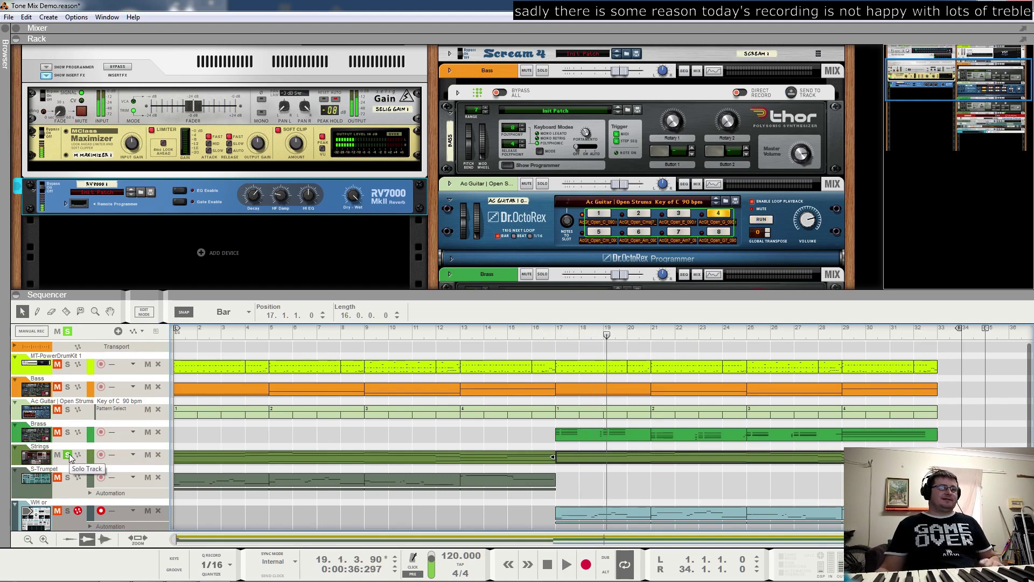
pyautogui.click(68, 455)
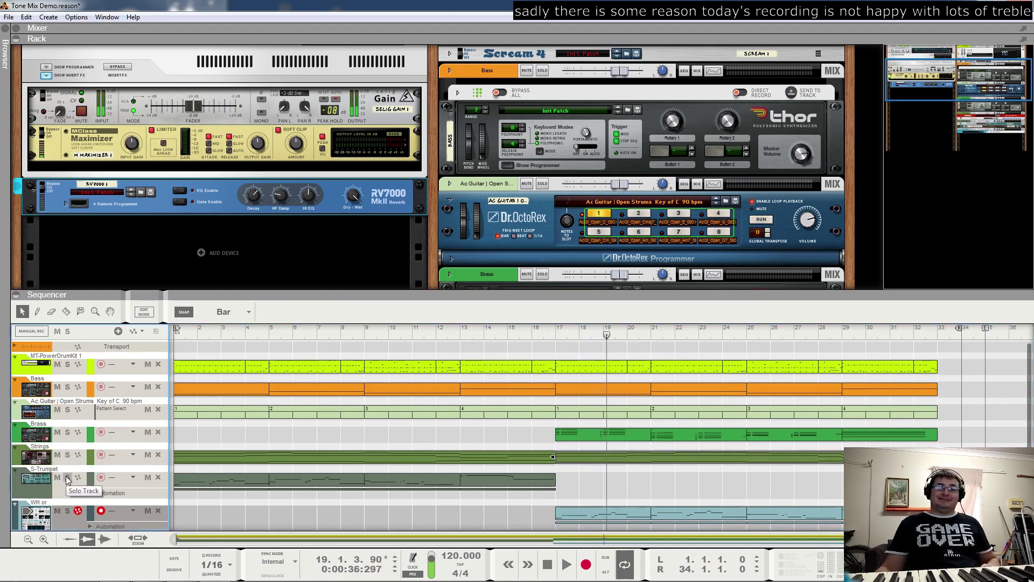
# Solo the S-Trumpet track, play it back from bar 5, and release its solo
pyautogui.click(68, 478)
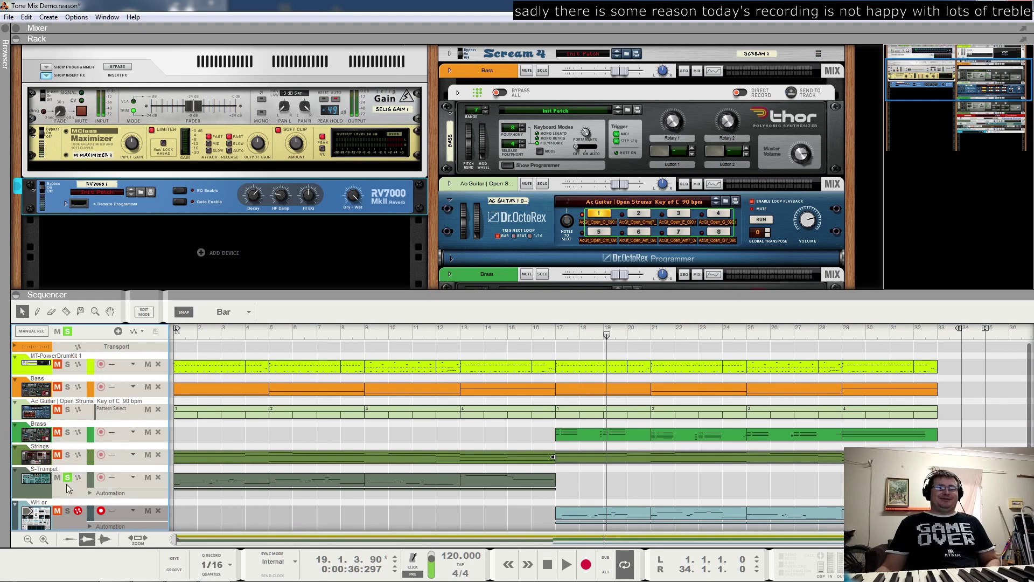
pyautogui.click(293, 340)
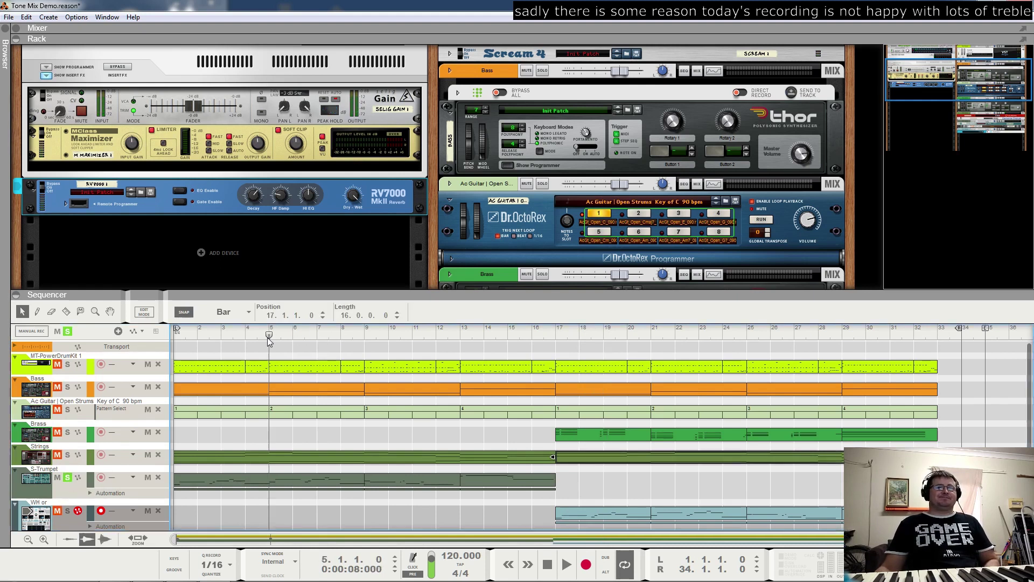
pyautogui.press('space')
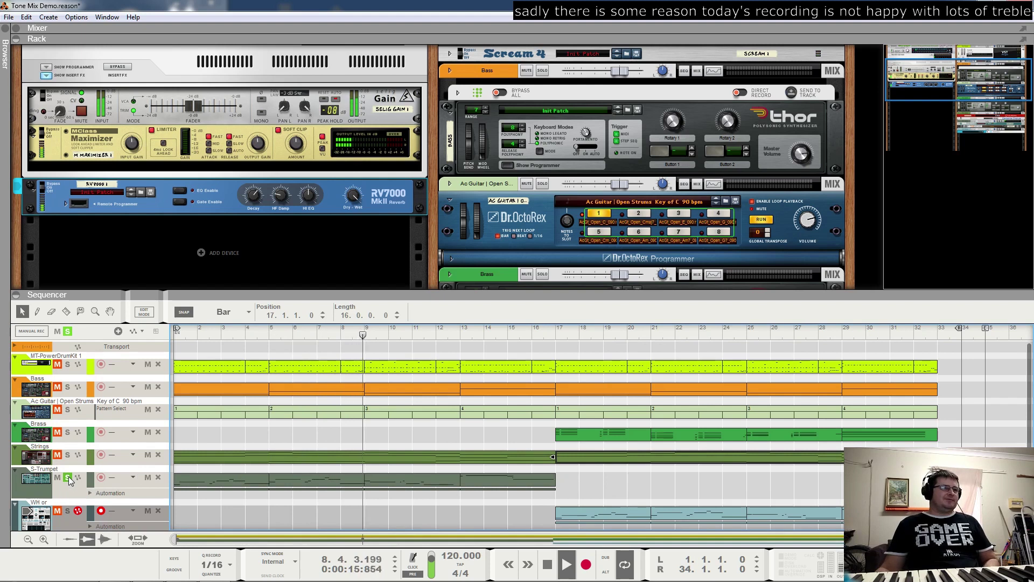
pyautogui.press('space')
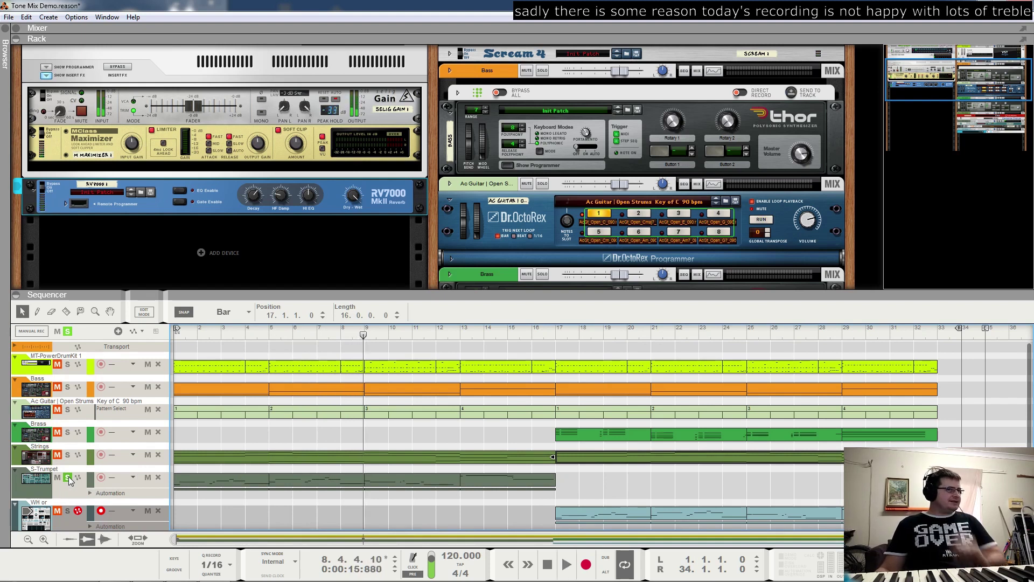
pyautogui.click(68, 477)
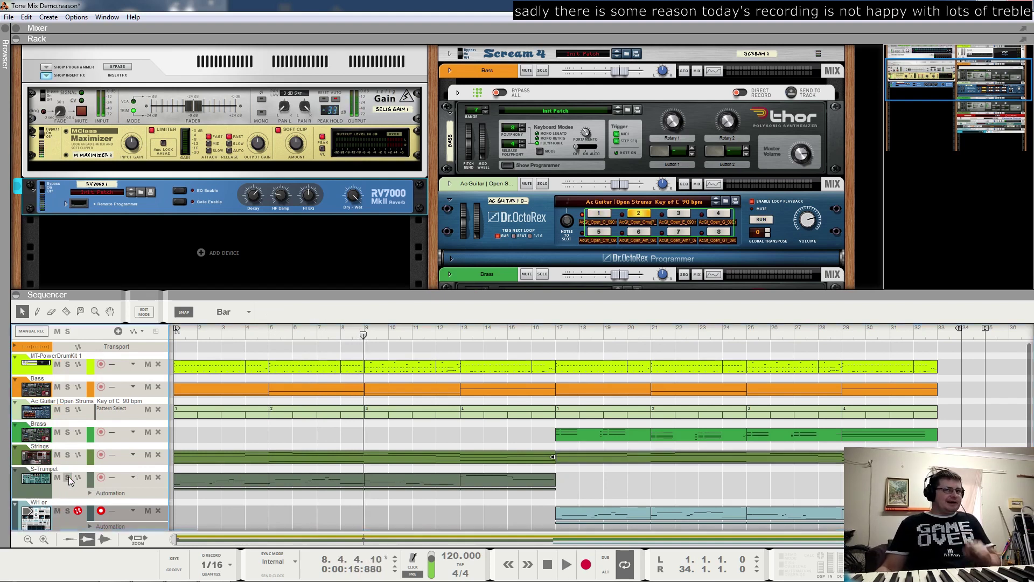
# Solo the WH or track, play it back from bar 17, and release its solo
pyautogui.click(68, 510)
pyautogui.click(561, 334)
pyautogui.press('space')
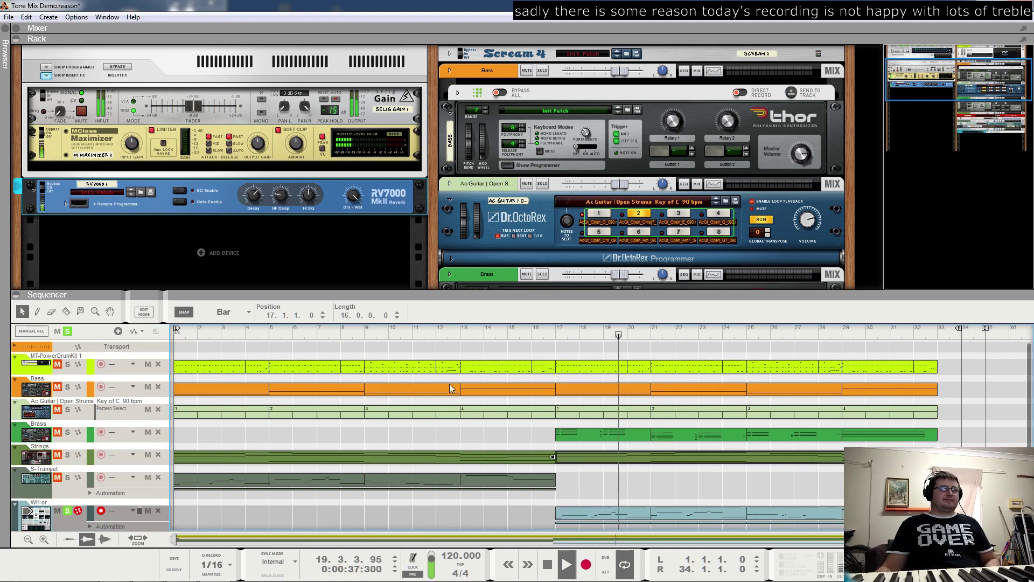
pyautogui.press('space')
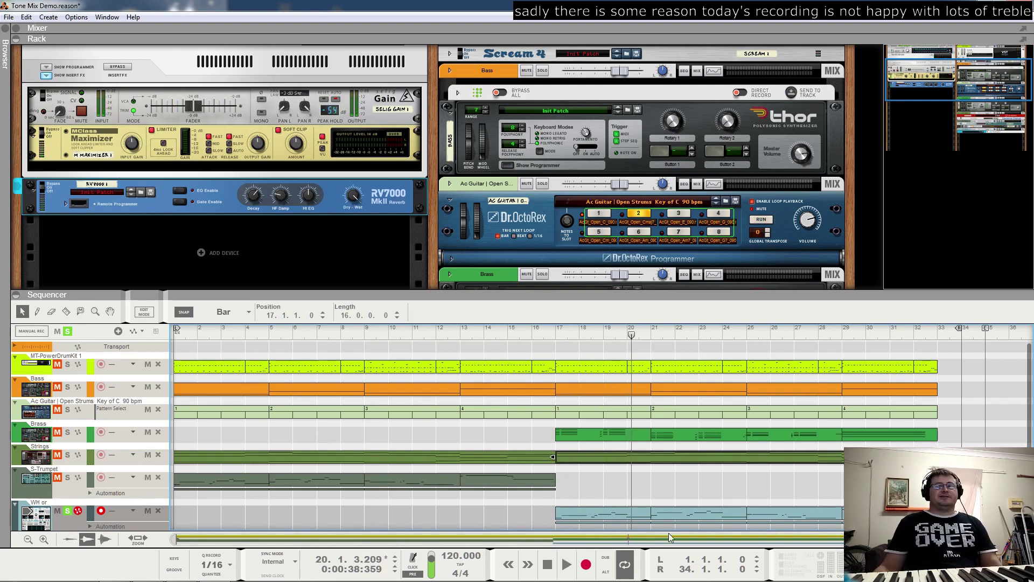
pyautogui.click(67, 511)
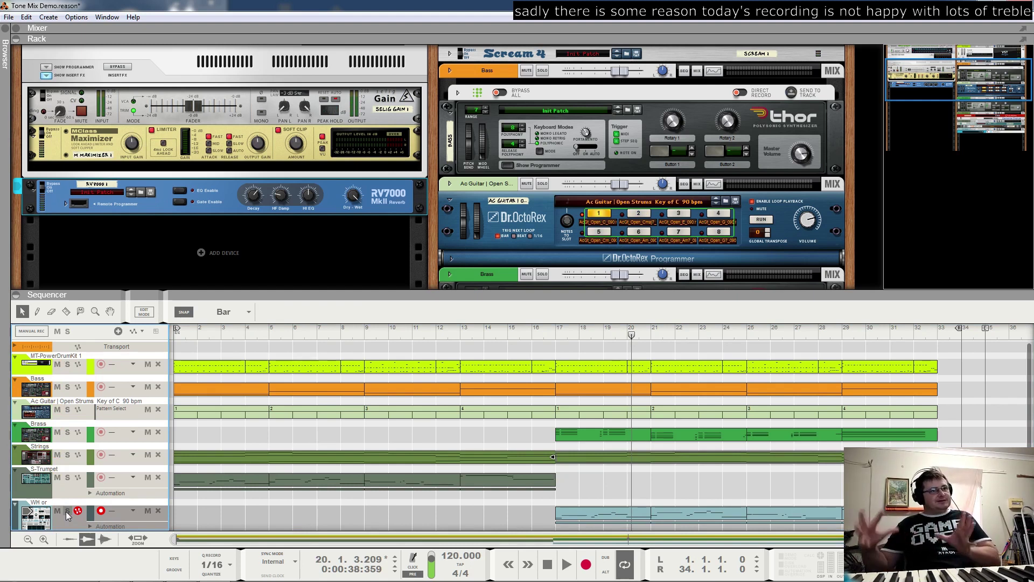
# Return the song position to the start and collapse the rack so the sequencer fills the window
pyautogui.press('space')
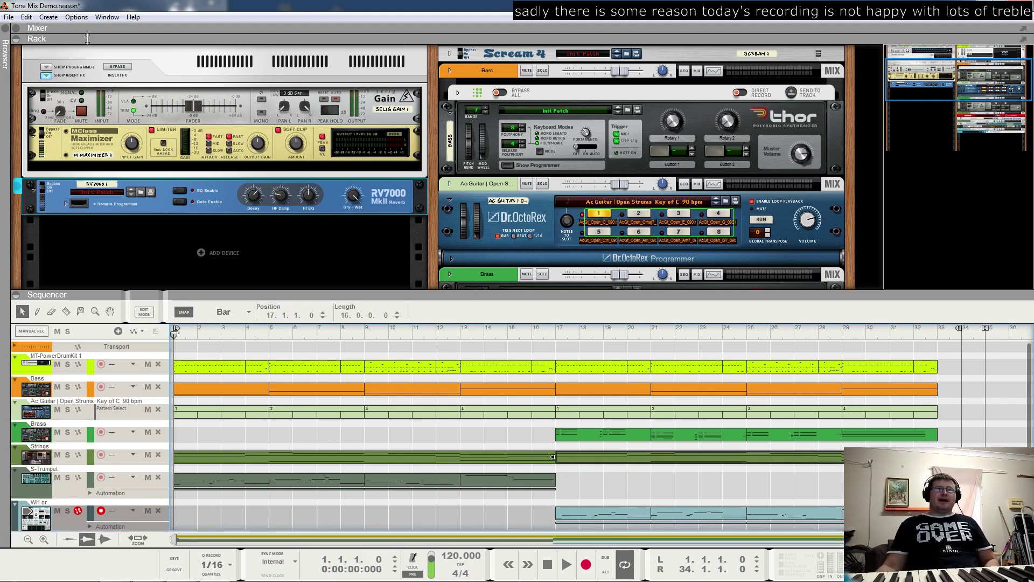
pyautogui.click(18, 42)
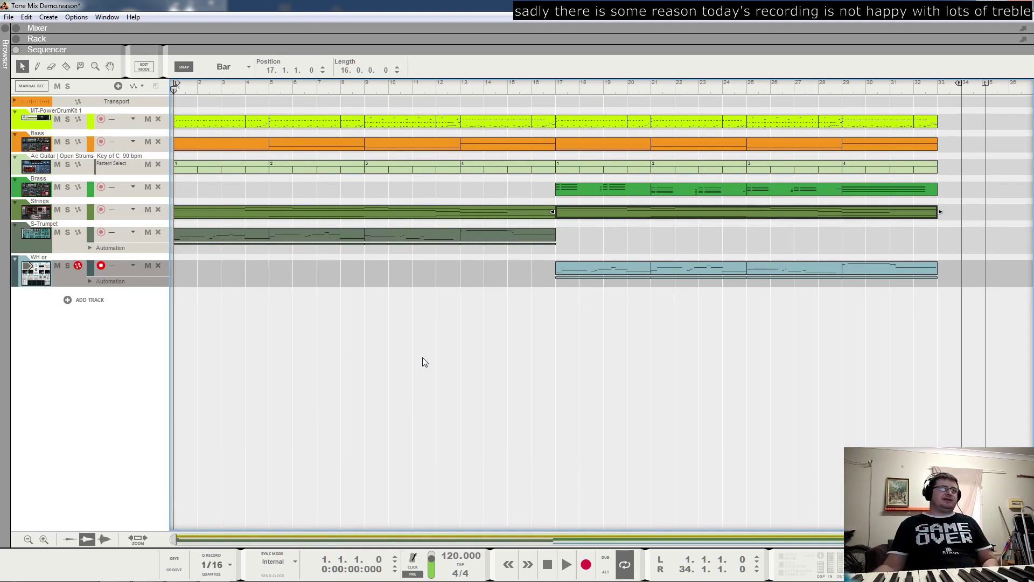
# Audition the S-Trumpet track alone from the start of the song, and release its solo
pyautogui.click(67, 232)
pyautogui.press('space')
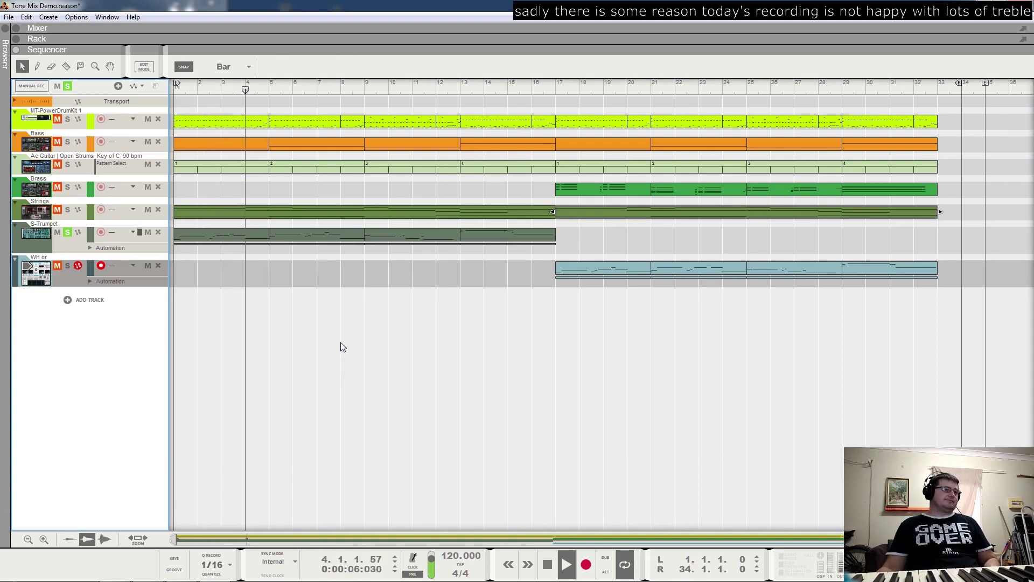
pyautogui.press('space')
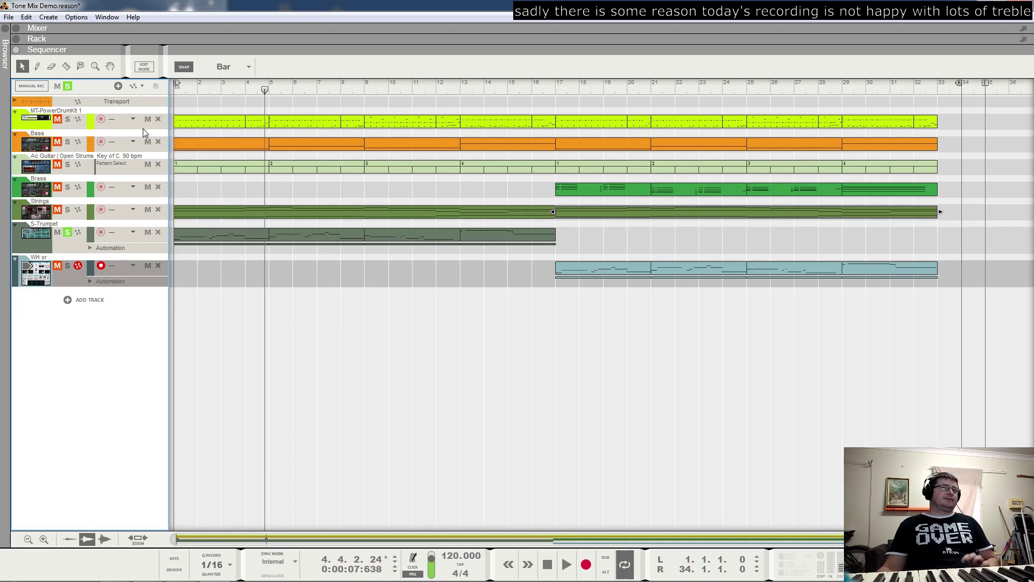
pyautogui.click(68, 235)
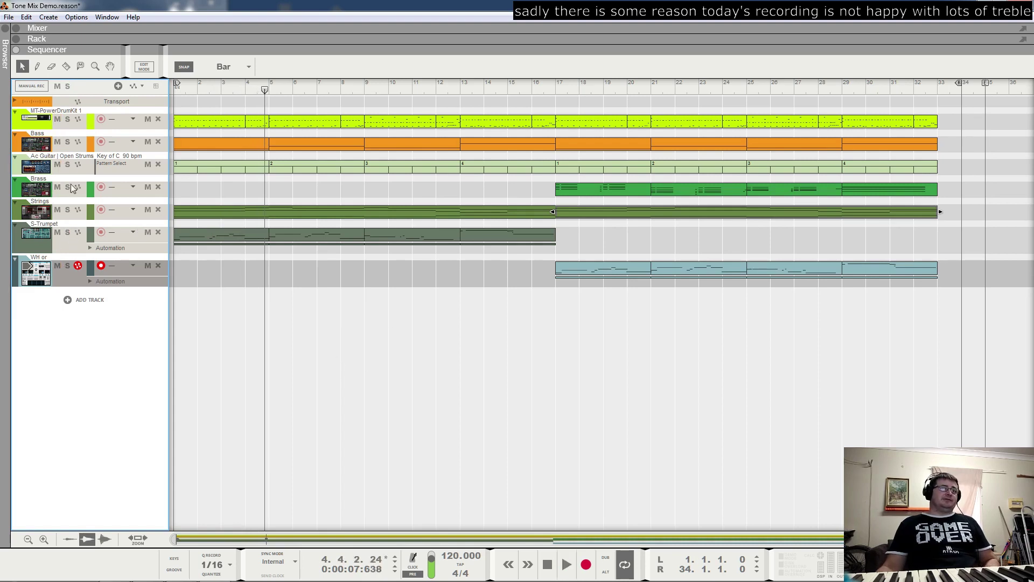
# Play back the MT-PowerDrumKit 1 and Bass tracks soloed together, and release their solos
pyautogui.click(67, 120)
pyautogui.press('space')
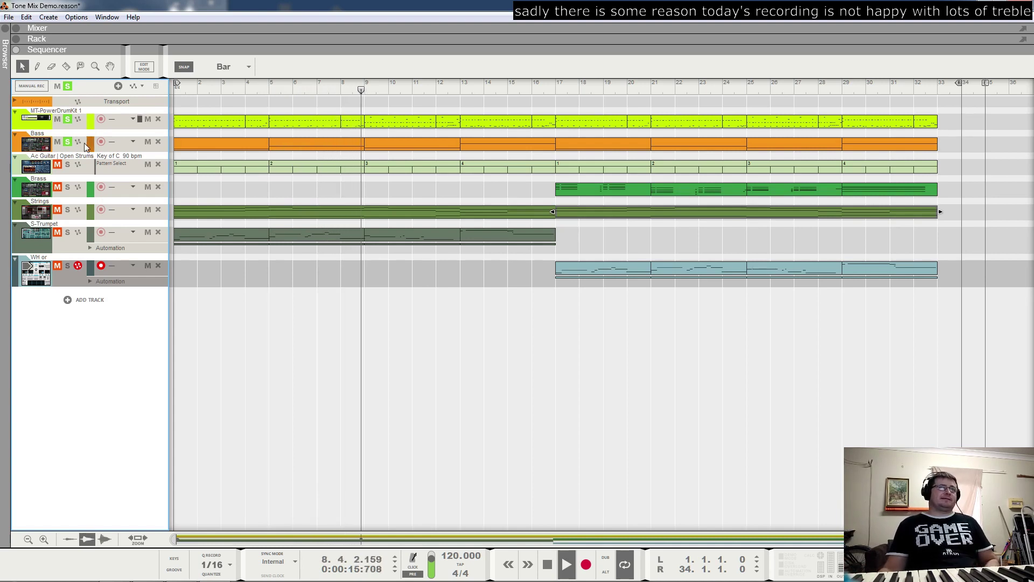
pyautogui.press('space')
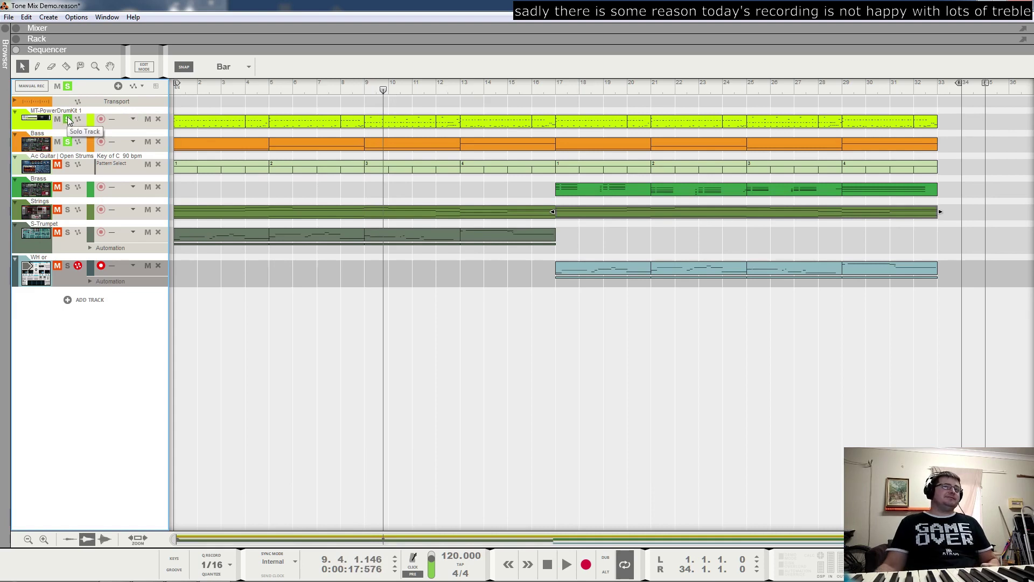
pyautogui.click(68, 141)
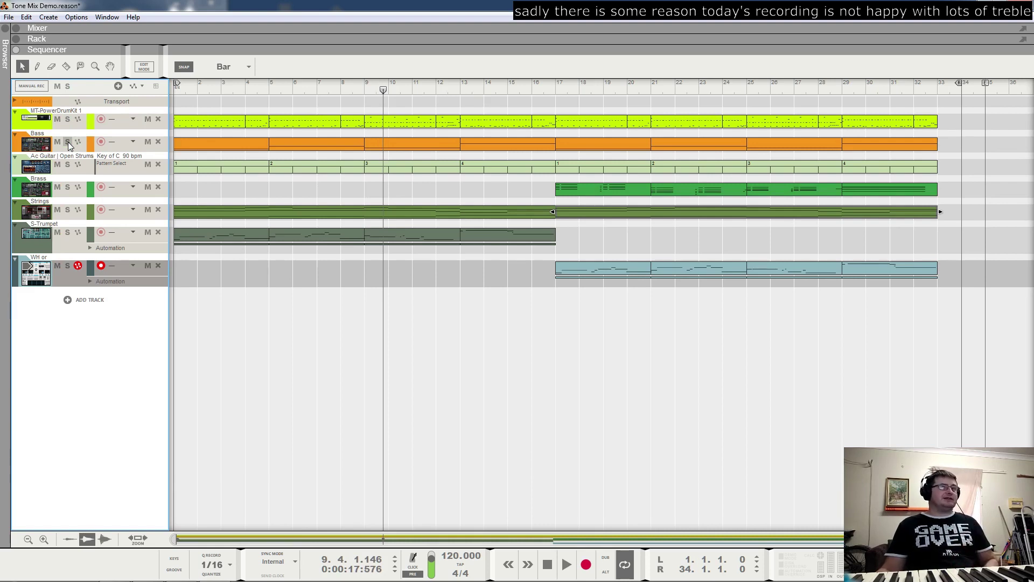
# Listen again to the Ac Guitar and Brass tracks soloed one after the other, leaving neither soloed
pyautogui.click(67, 164)
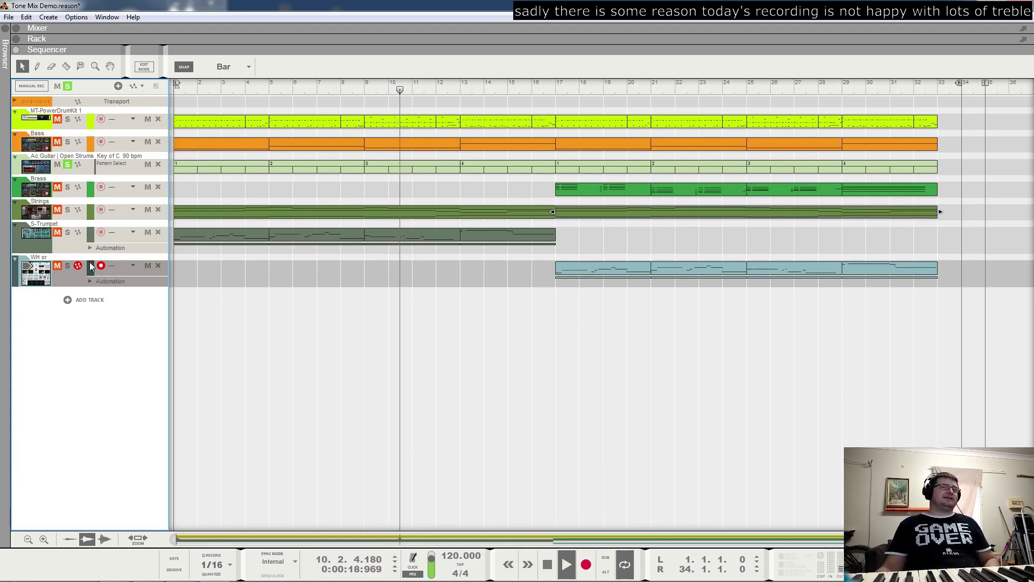
pyautogui.click(68, 165)
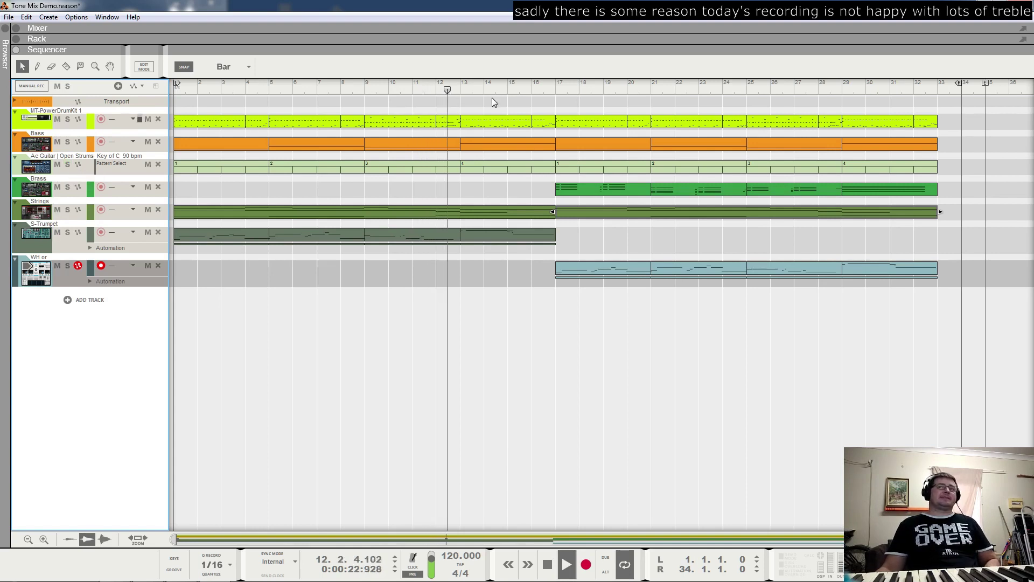
pyautogui.click(68, 186)
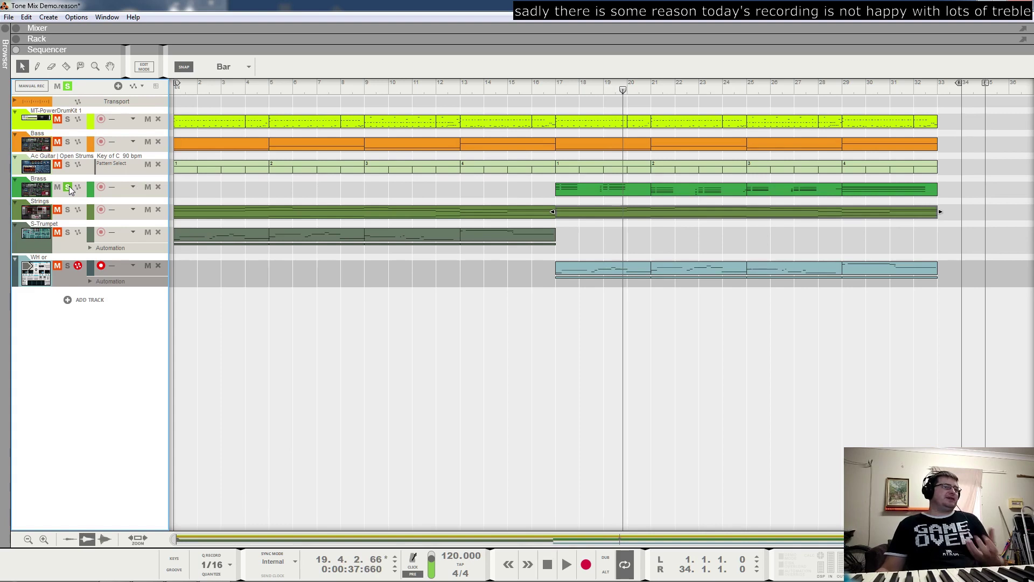
pyautogui.click(68, 186)
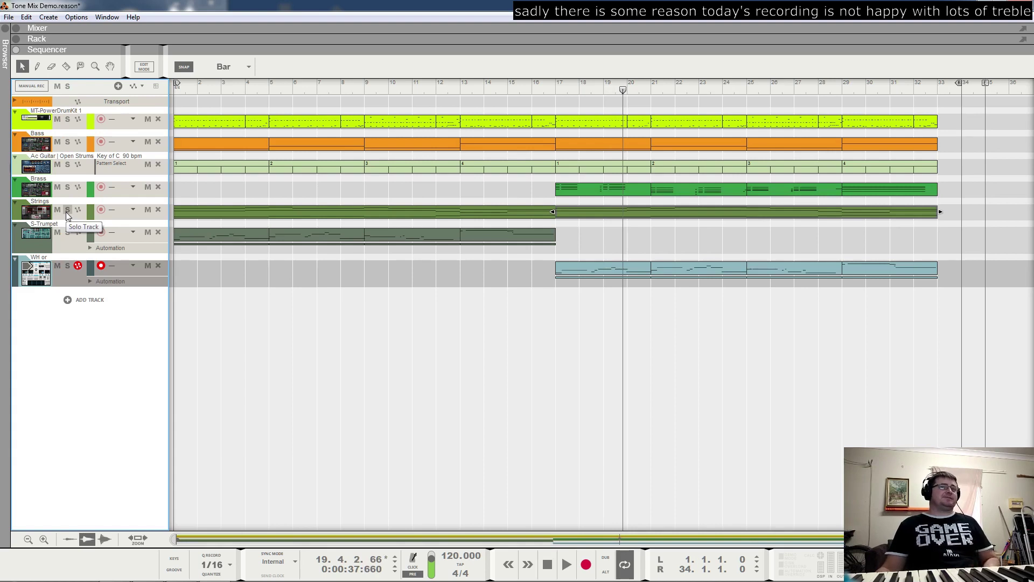
# Play back the Strings track and the WH or track soloed in turn, releasing each solo
pyautogui.click(67, 210)
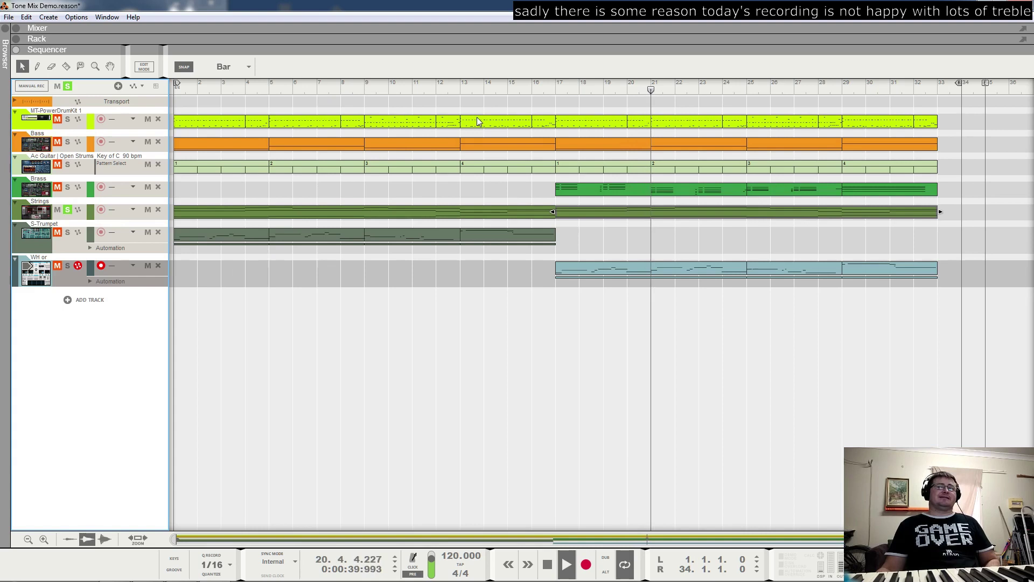
pyautogui.click(68, 212)
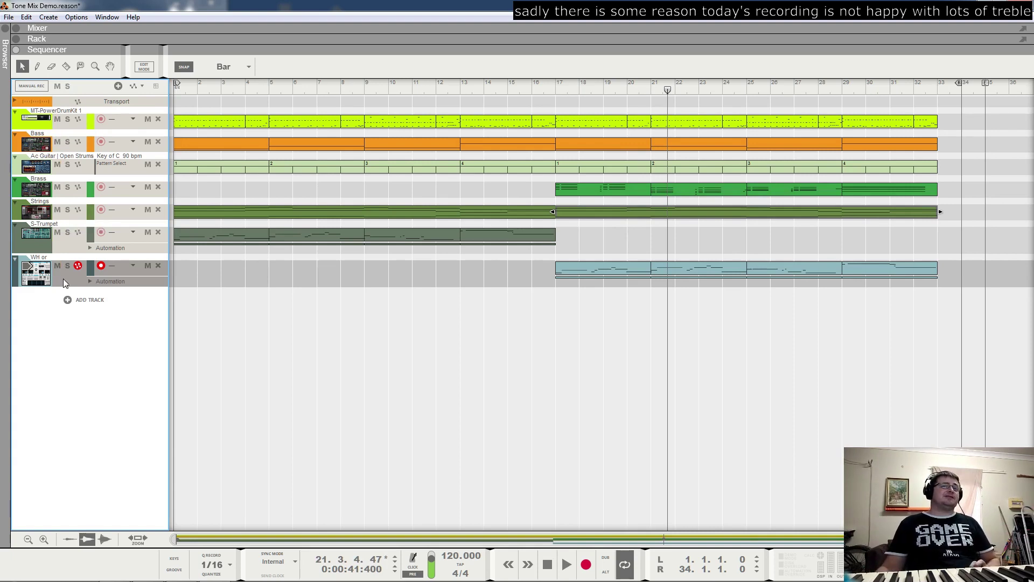
pyautogui.click(68, 266)
pyautogui.press('space')
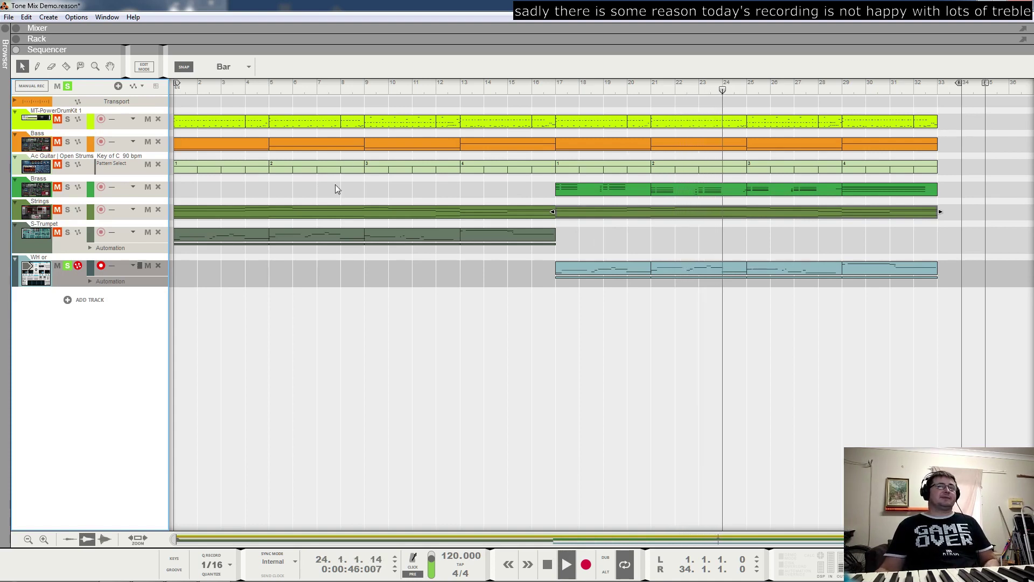
pyautogui.press('space')
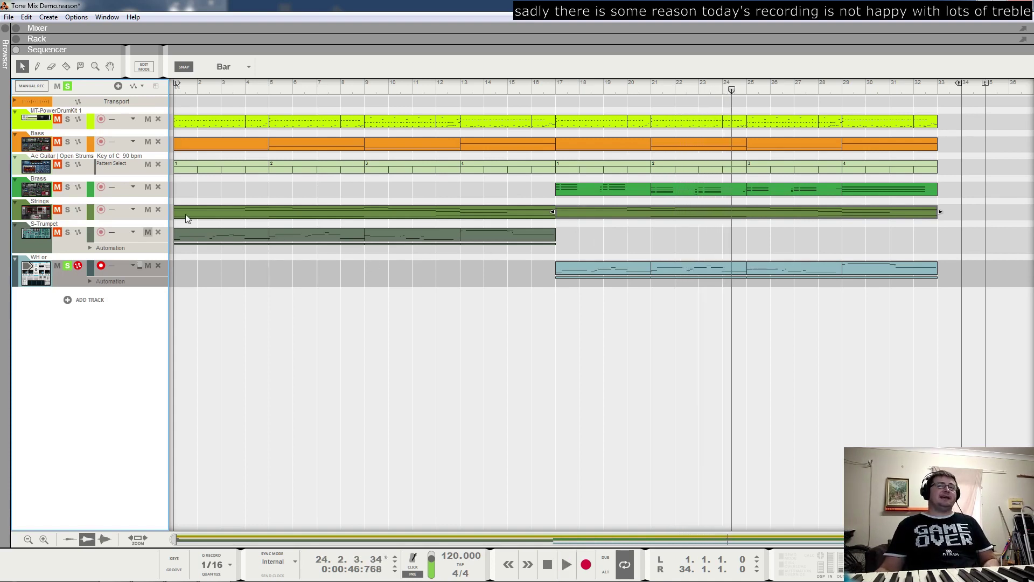
pyautogui.click(68, 266)
# Solo the S-Trumpet track, set the right loop locator to bar 17, and play from near the song's start
pyautogui.click(67, 232)
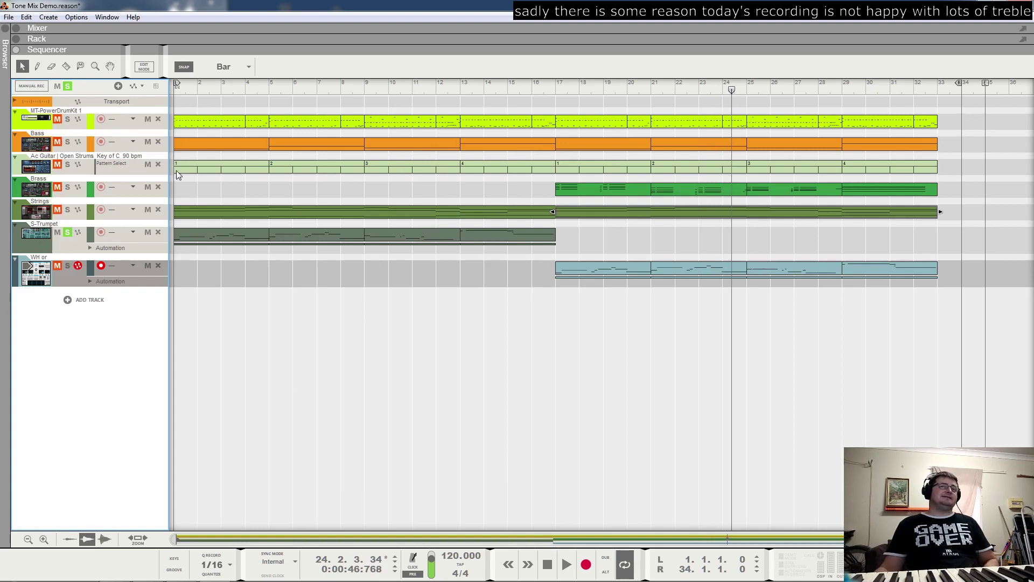
pyautogui.keyDown('alt'); pyautogui.click(557, 90); pyautogui.keyUp('alt')
pyautogui.click(204, 91)
pyautogui.press('space')
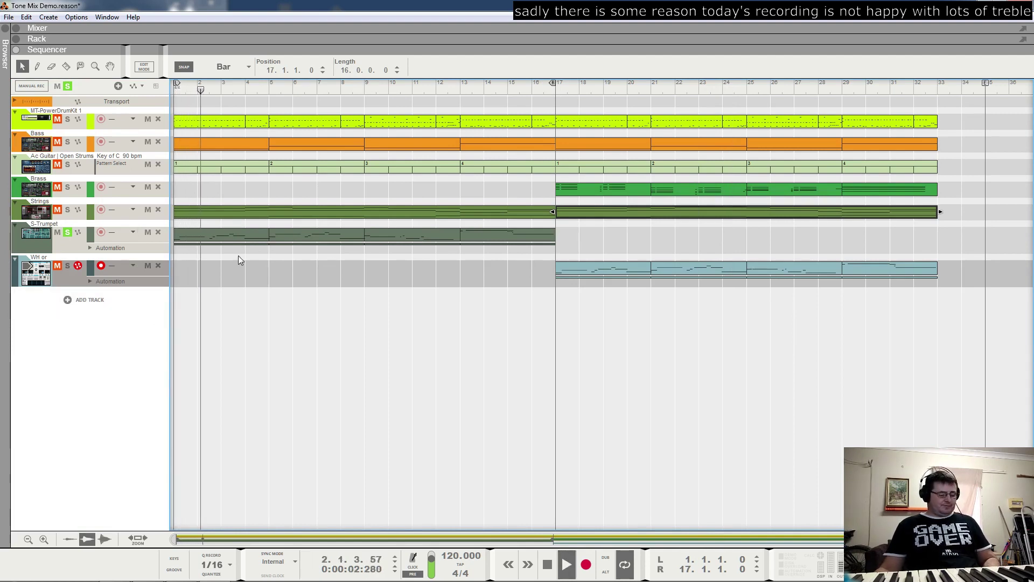
# Bring up the Spectrum EQ for the S-Trumpet track and play it back to examine its frequency spectrum
pyautogui.press('F2')
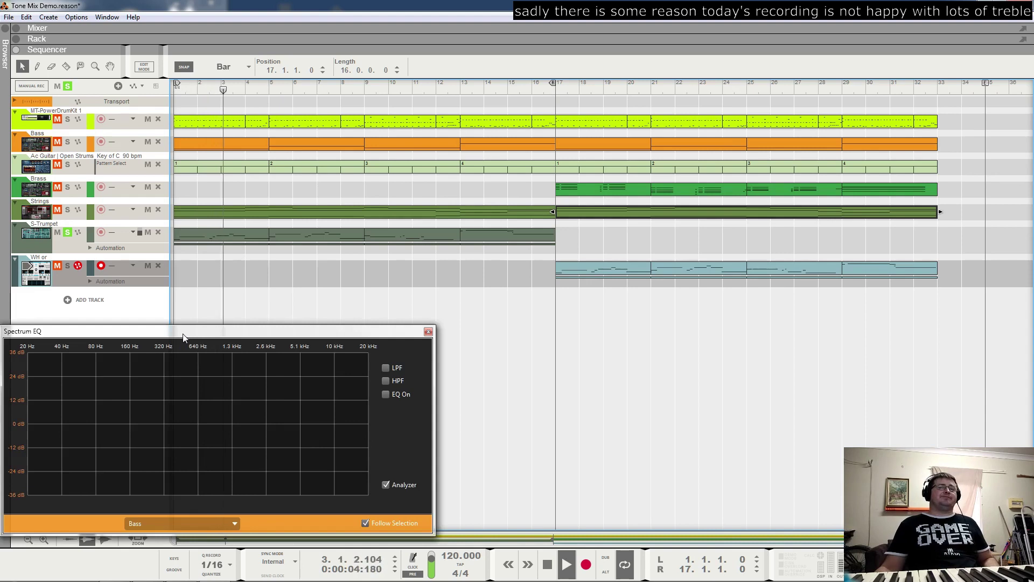
pyautogui.click(42, 238)
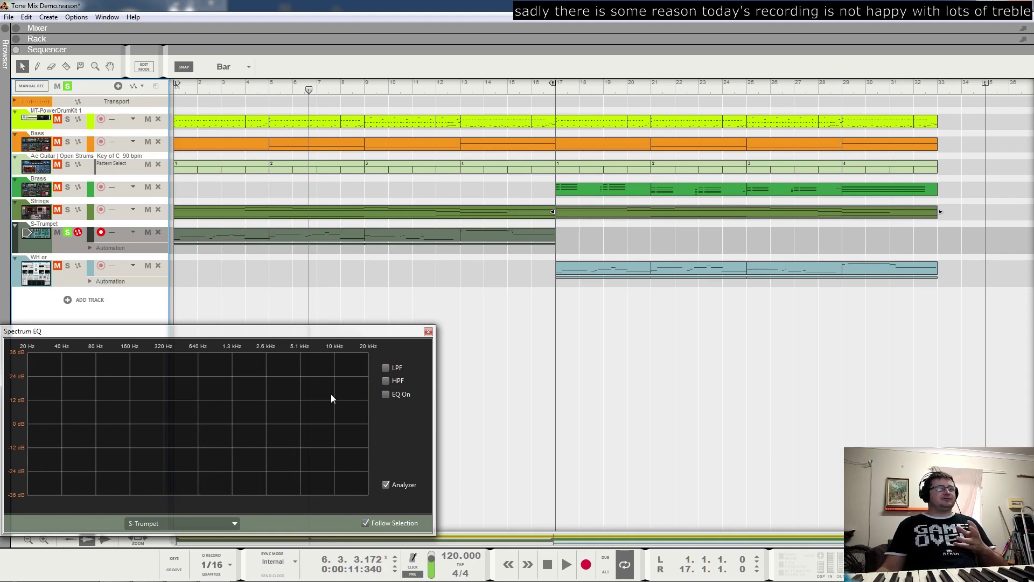
pyautogui.press('space')
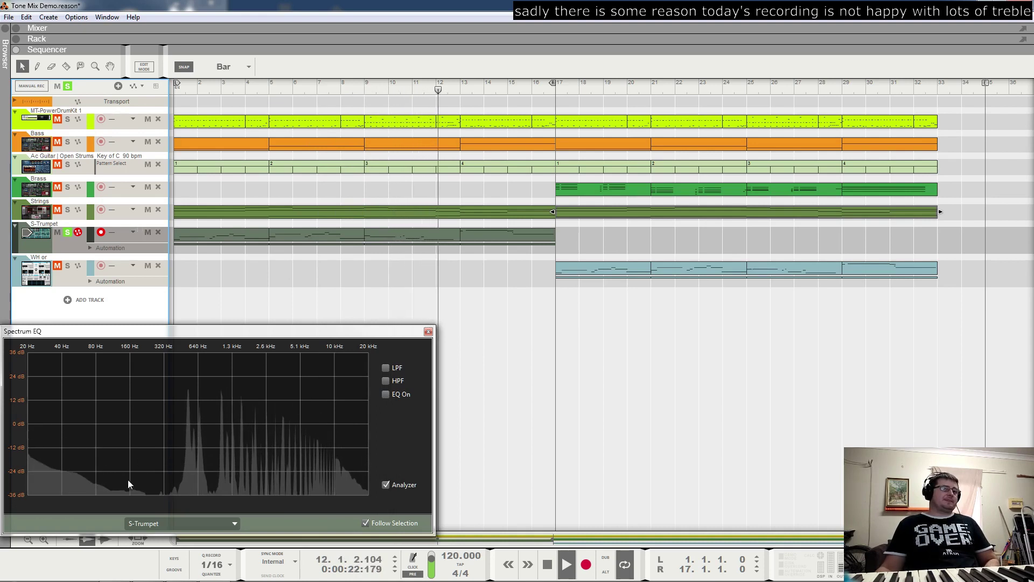
pyautogui.press('space')
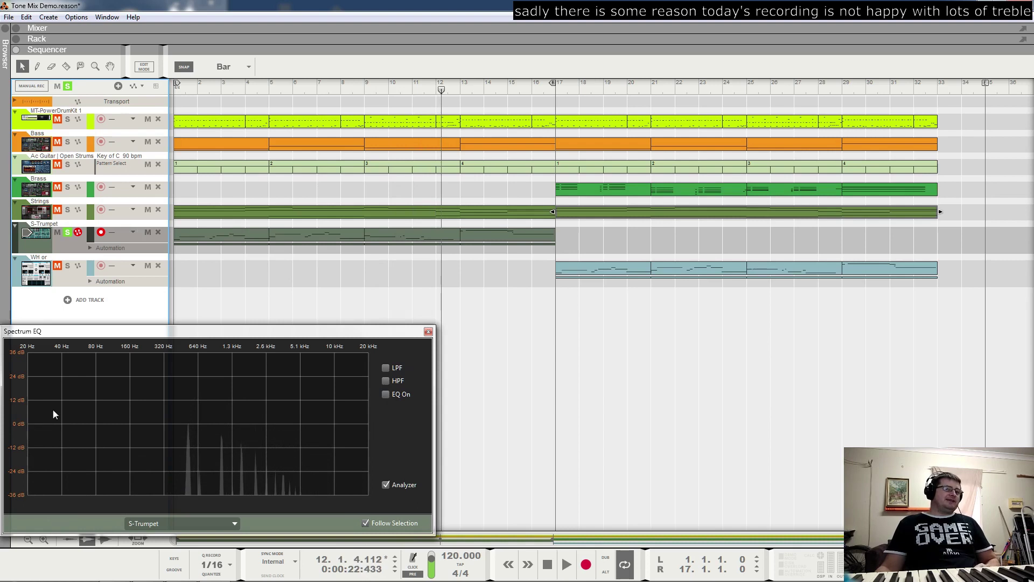
# Enable the S-Trumpet's low-pass filter and lower its cutoff to about 108 Hz while listening to the track
pyautogui.click(385, 368)
pyautogui.moveTo(284, 425); pyautogui.dragTo(137, 425)
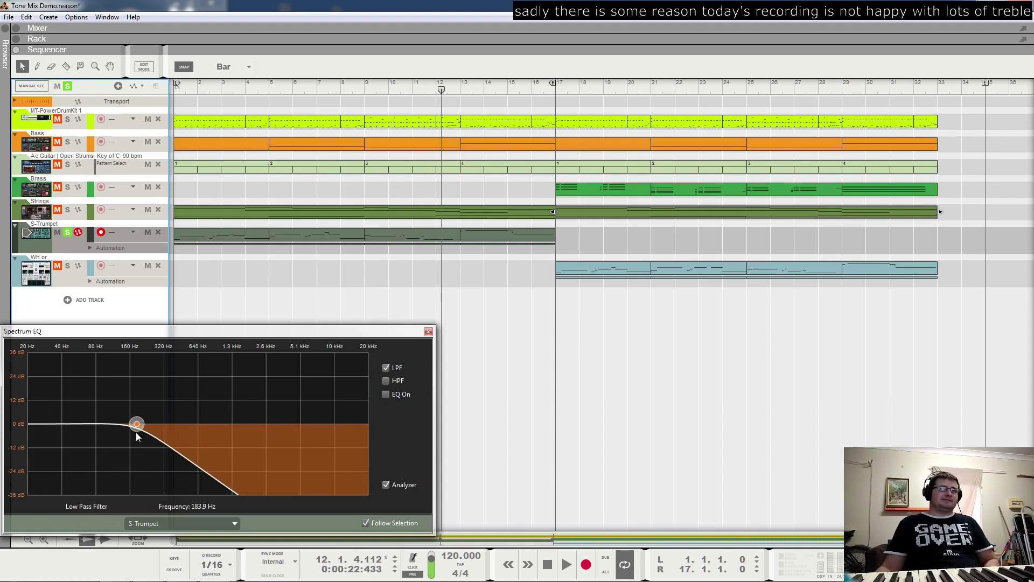
pyautogui.press('space')
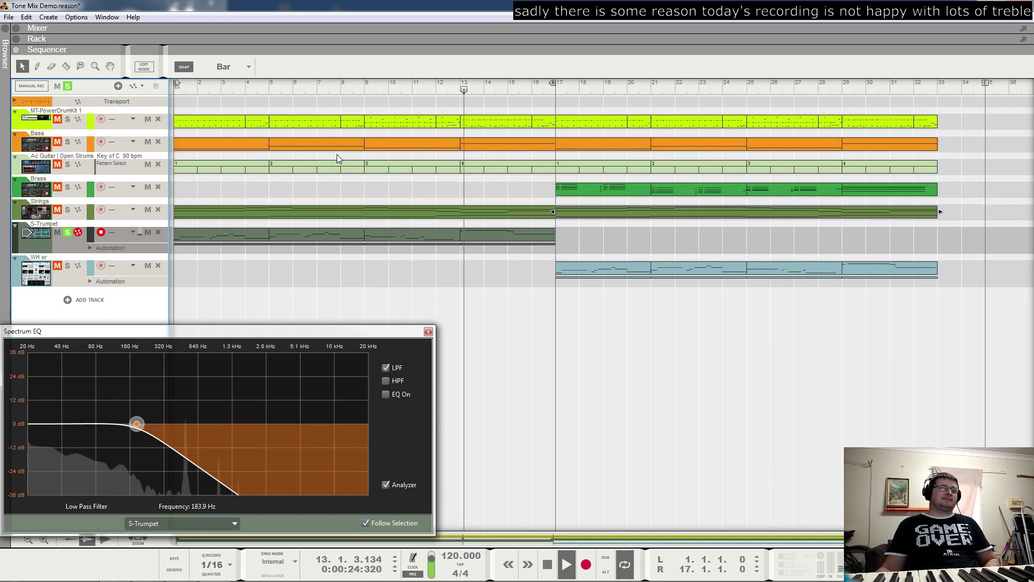
pyautogui.moveTo(136, 426); pyautogui.dragTo(111, 425)
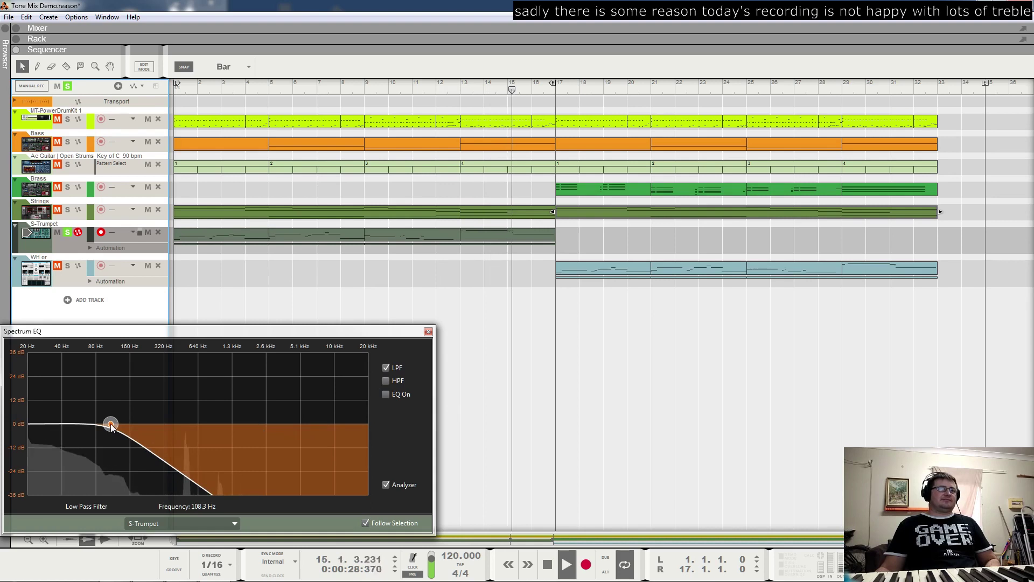
# Turn on the S-Trumpet's EQ with LF Bell and set the low-frequency band to 40 Hz with 20 dB of gain
pyautogui.click(385, 394)
pyautogui.click(386, 434)
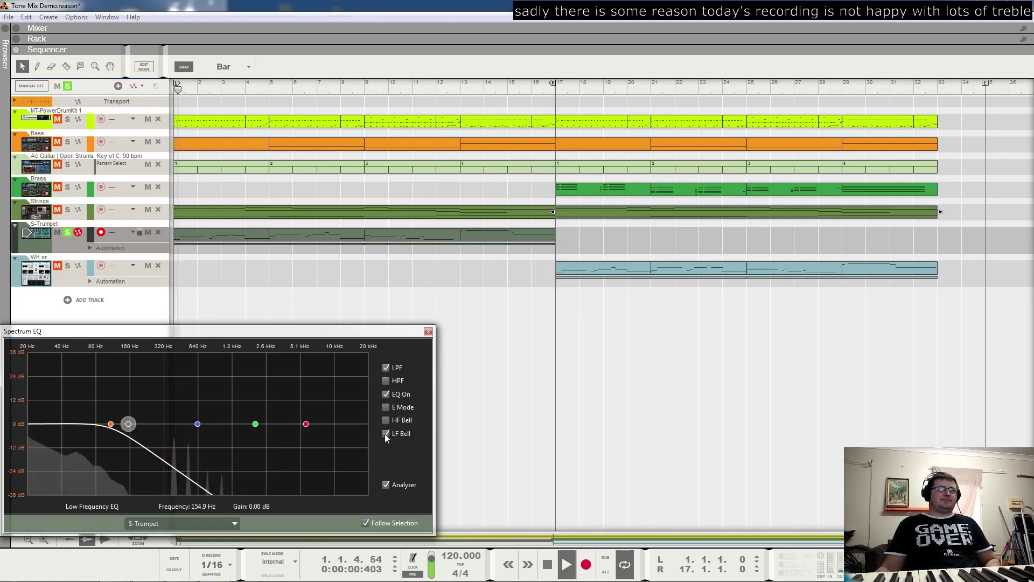
pyautogui.moveTo(128, 424); pyautogui.dragTo(29, 367)
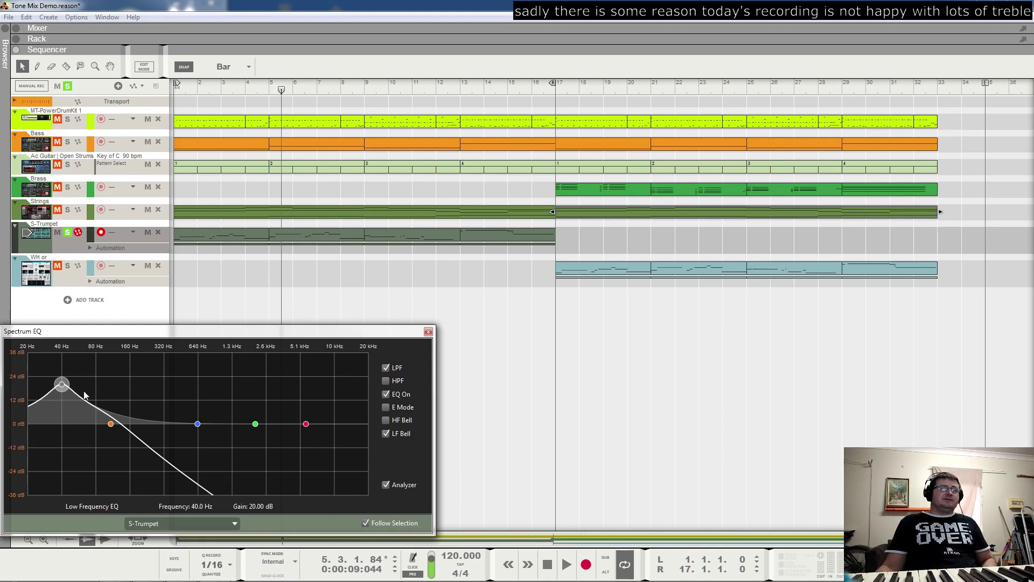
# Reset the low-frequency band's gain to 0 dB, and raise the low-pass cutoff to 20 kHz before switching that filter off
pyautogui.keyDown('ctrl'); pyautogui.click(63, 385); pyautogui.keyUp('ctrl')
pyautogui.click(111, 425)
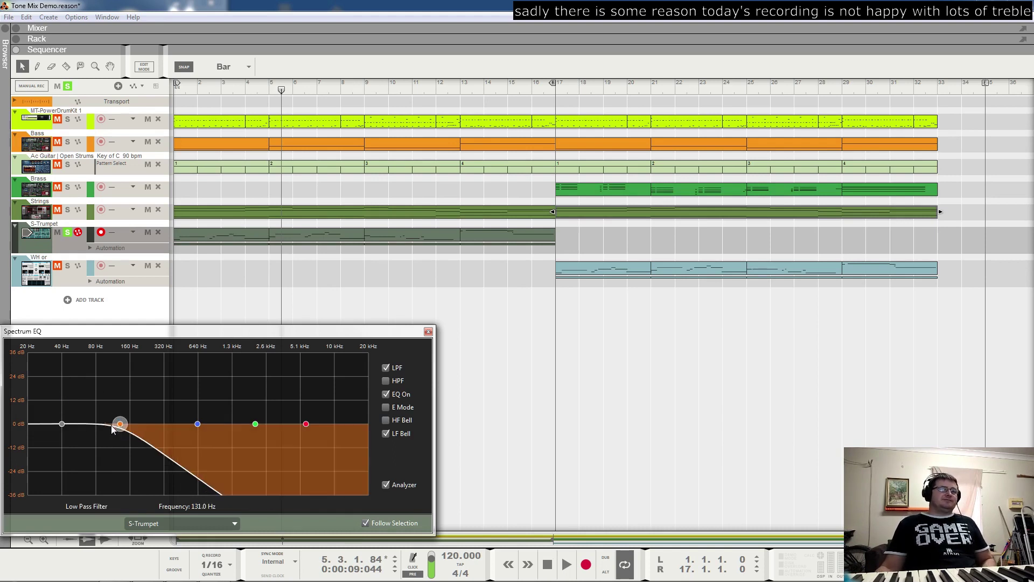
pyautogui.click(385, 367)
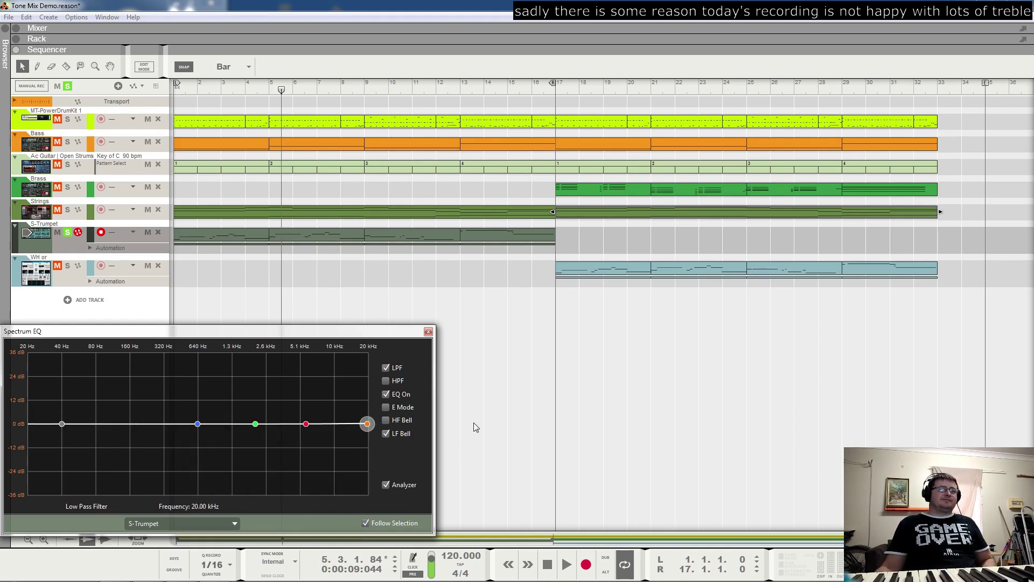
# Enable the S-Trumpet's high-pass filter and sweep its cutoff from 20 Hz up to about 252 Hz during playback
pyautogui.click(386, 380)
pyautogui.moveTo(138, 424); pyautogui.dragTo(27, 424)
pyautogui.press('space')
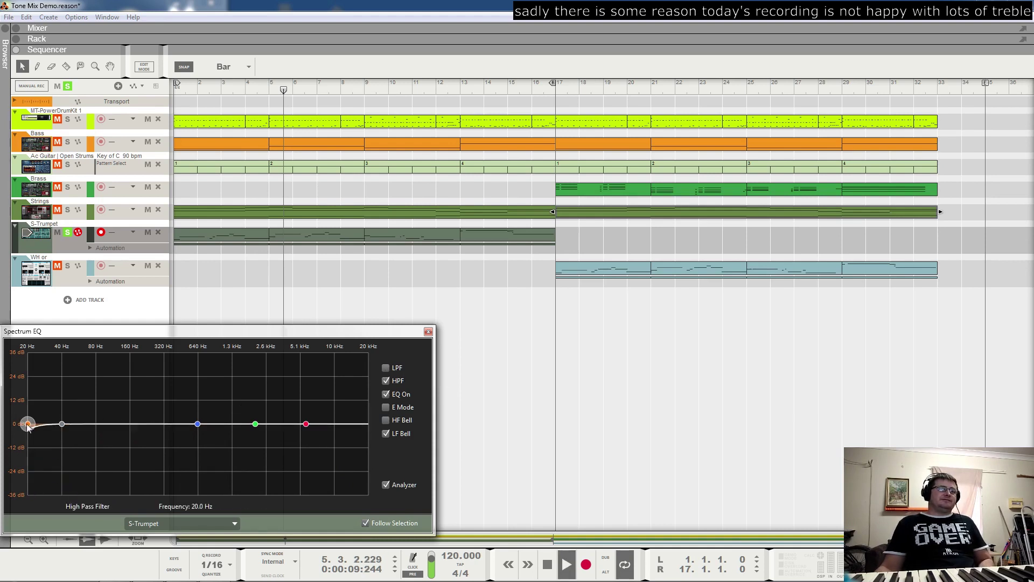
pyautogui.moveTo(28, 426); pyautogui.dragTo(154, 426)
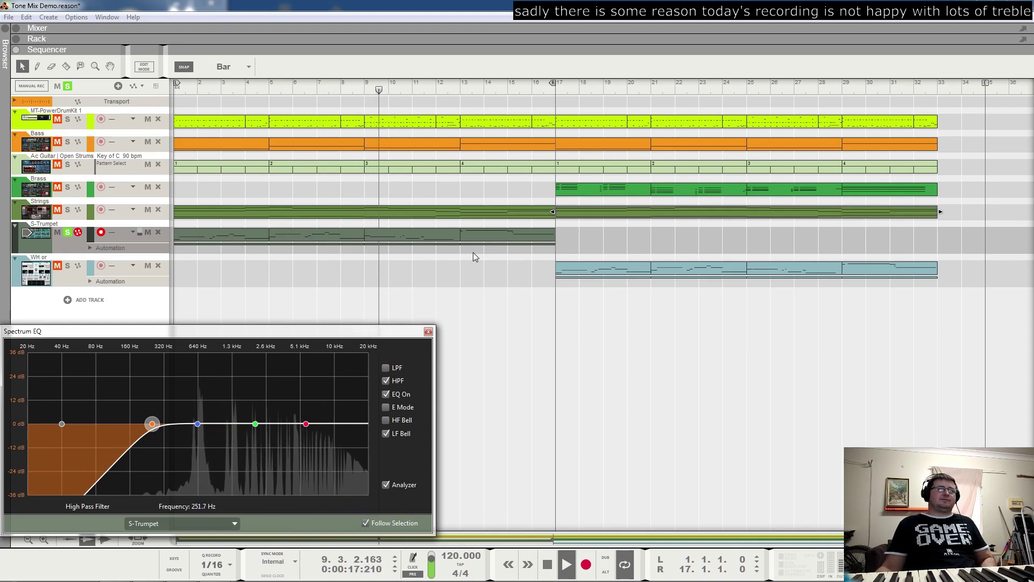
# Open the S-Trumpet clip's notes for editing, stop playback, and audition the last and lowest note
pyautogui.click(195, 233)
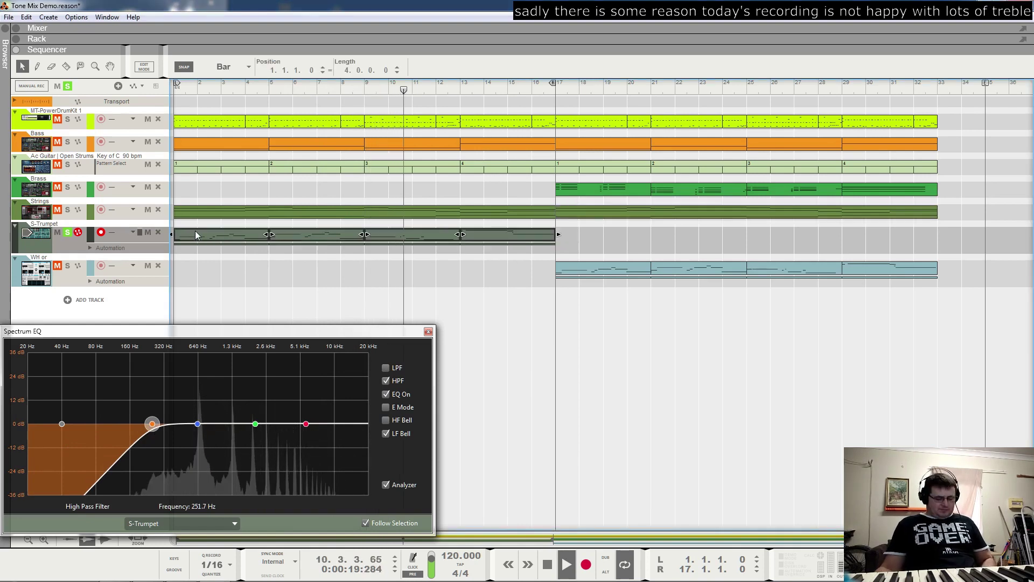
pyautogui.doubleClick(195, 232)
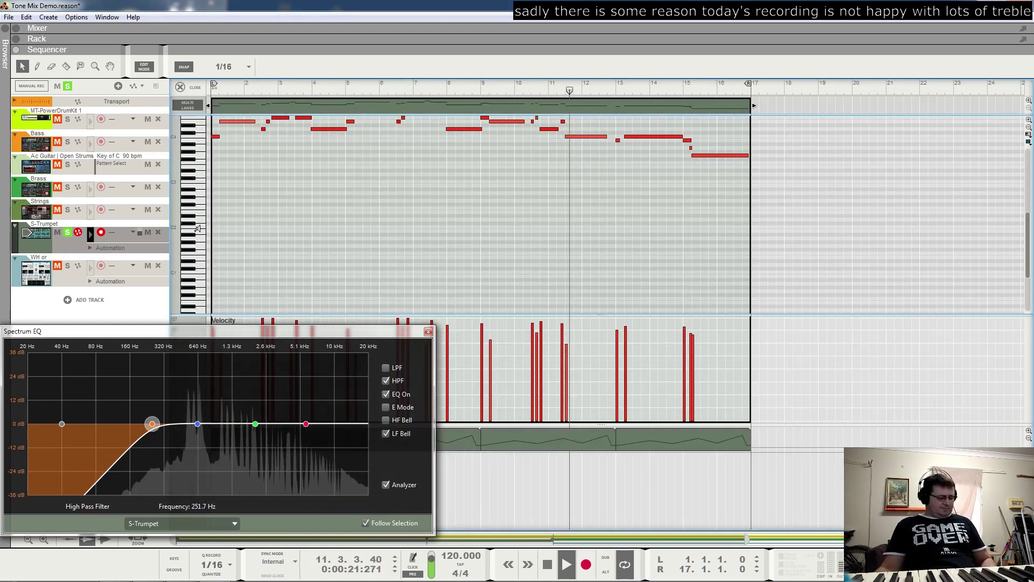
pyautogui.scroll(1, 602, 303)
pyautogui.press('space')
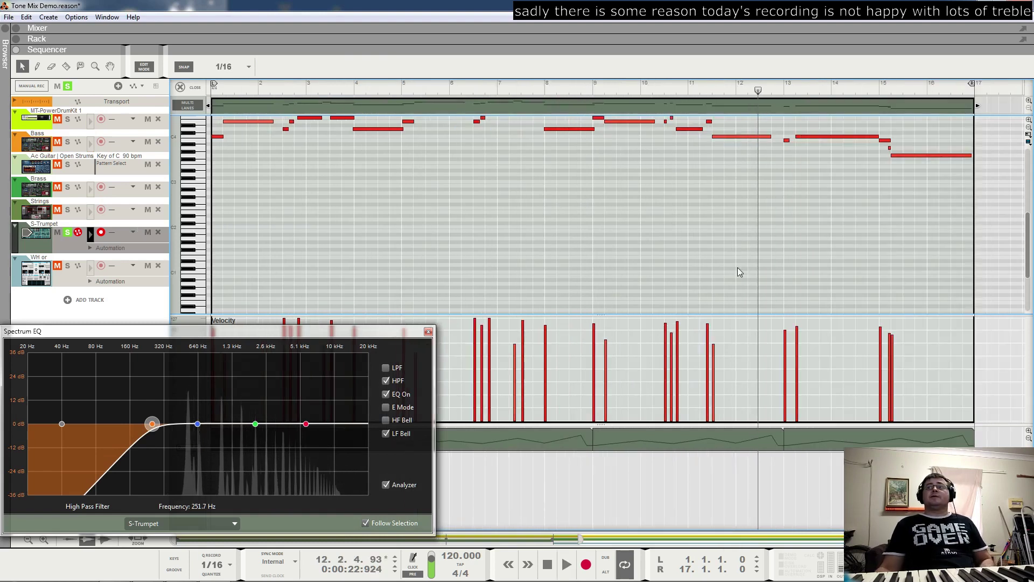
pyautogui.scroll(2, 764, 208)
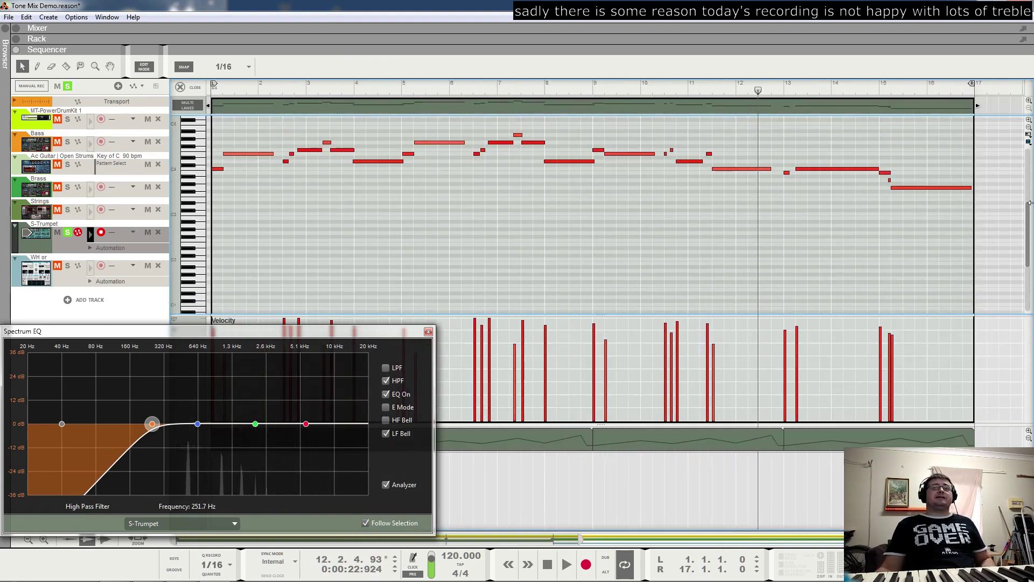
pyautogui.click(937, 189)
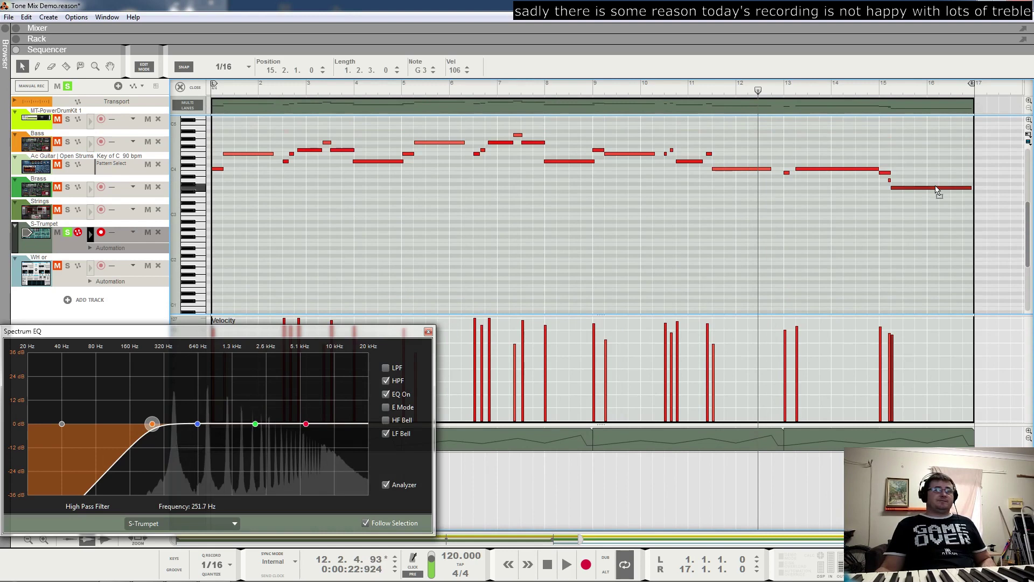
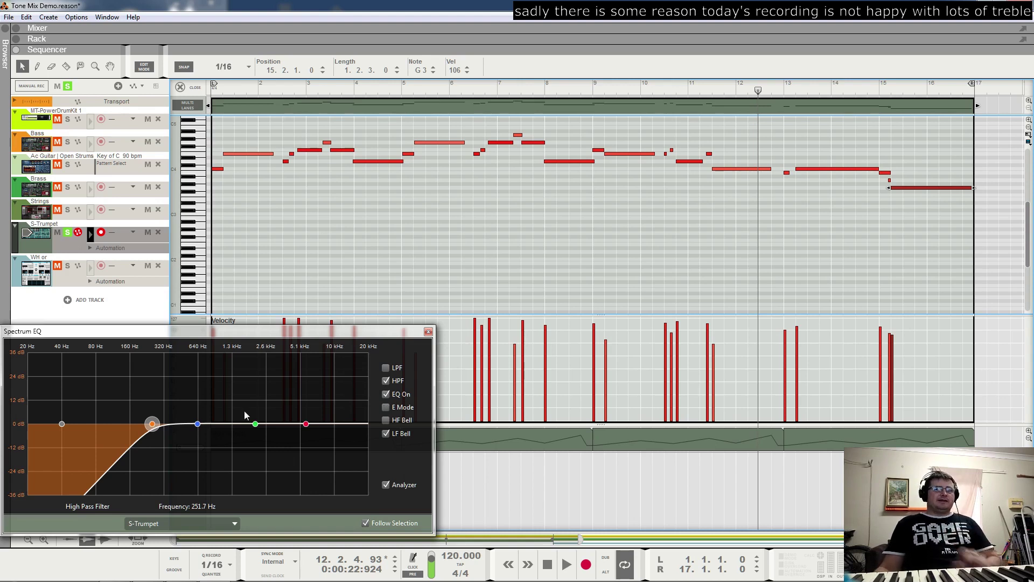
# Compare the S-Trumpet with its high-pass filter switched off during playback, and briefly toggle the low-pass filter on and off
pyautogui.press('space')
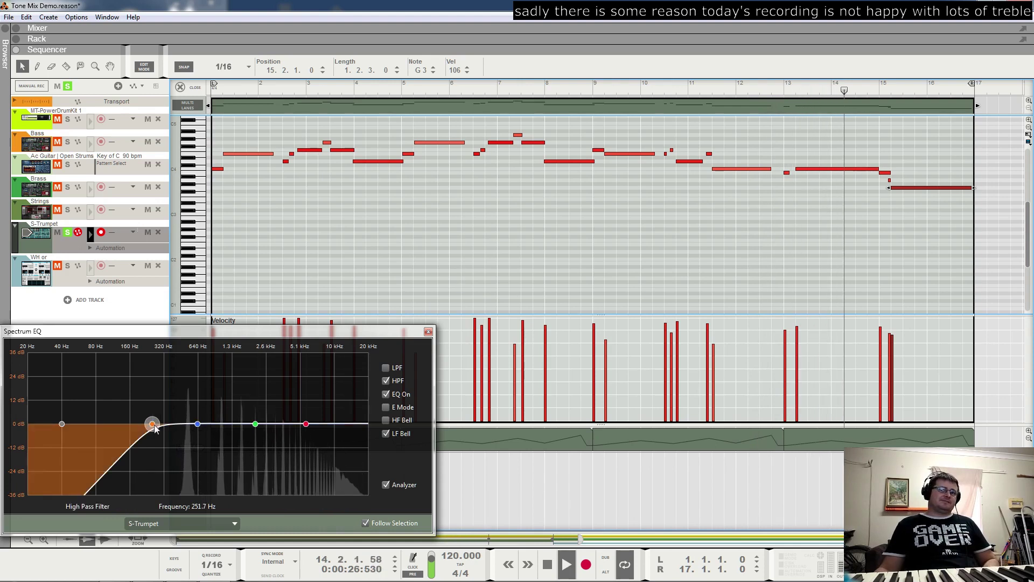
pyautogui.click(385, 380)
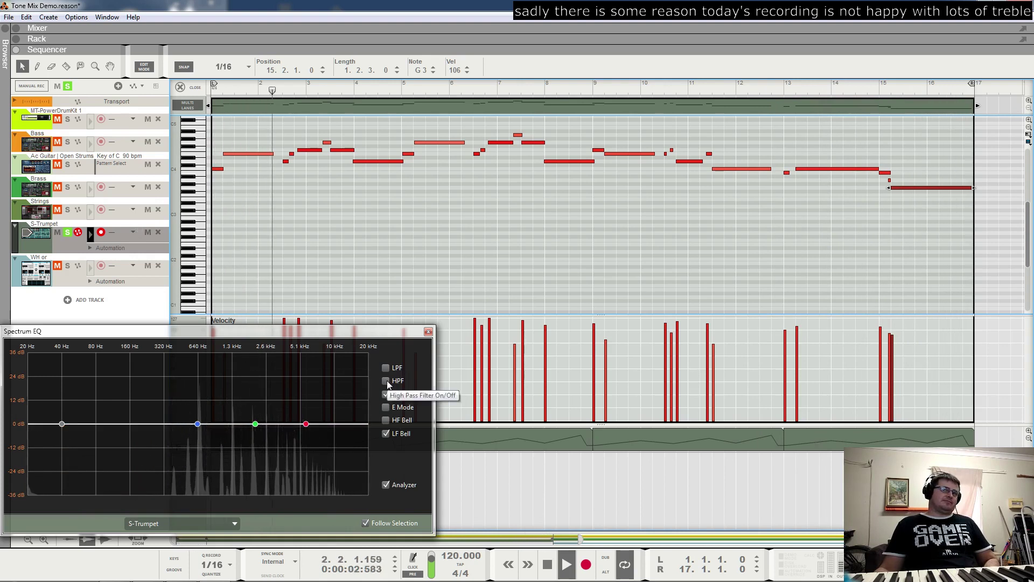
pyautogui.moveTo(63, 424)
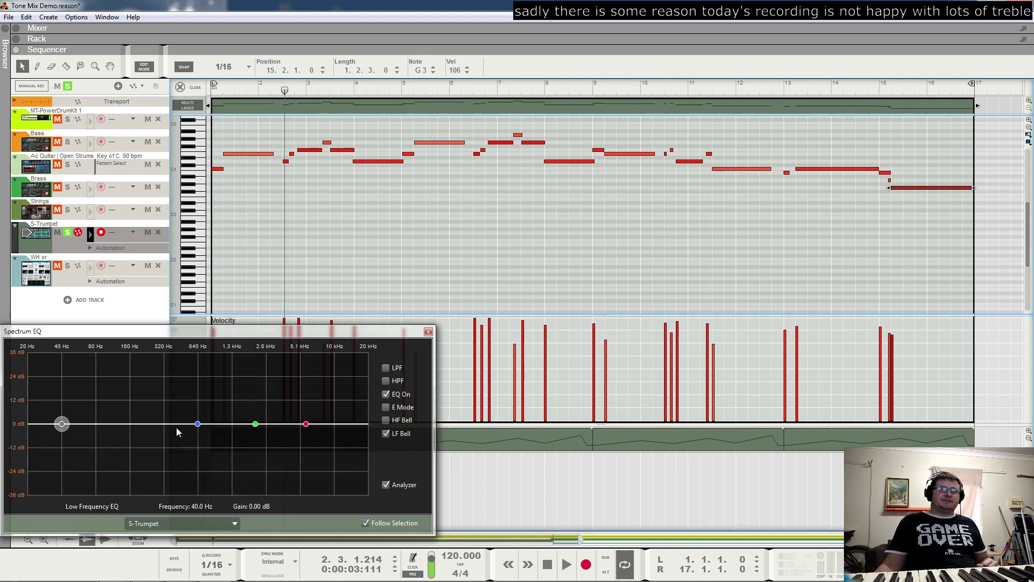
pyautogui.click(386, 367)
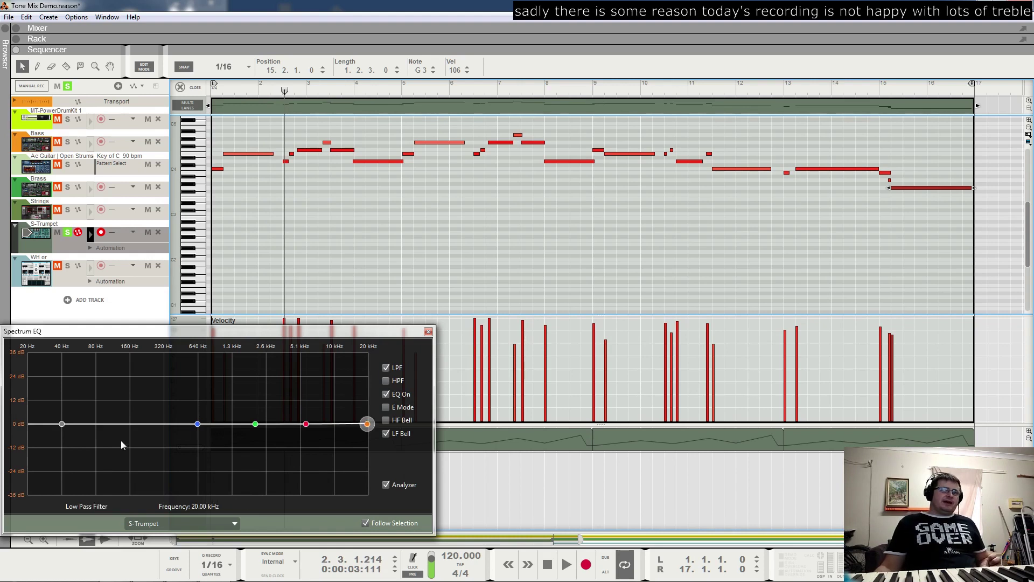
pyautogui.click(385, 368)
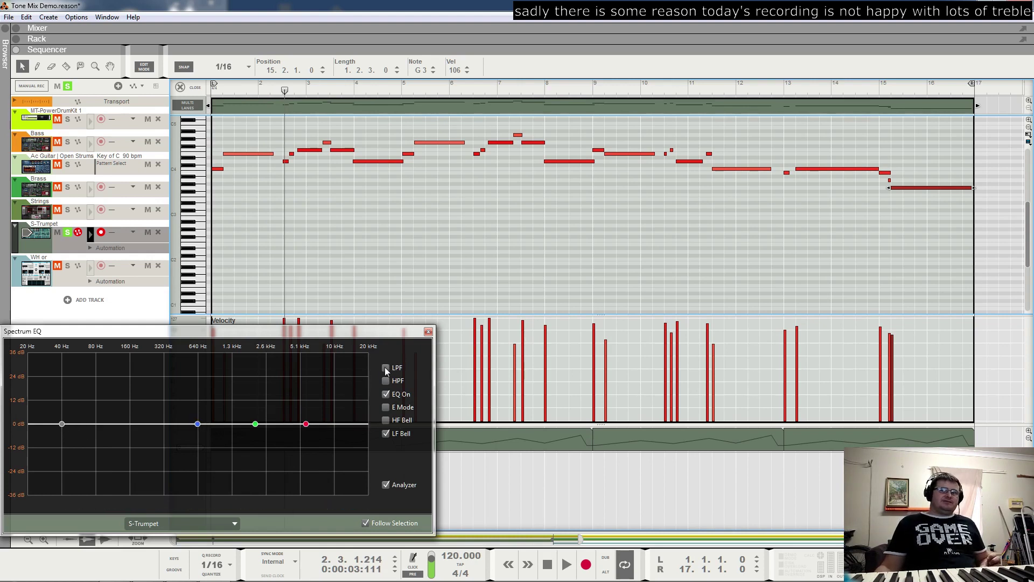
# Enable E Mode, turn off LF Bell, and cut the low-frequency shelf by about 20.3 dB at about 64 Hz while listening
pyautogui.click(386, 406)
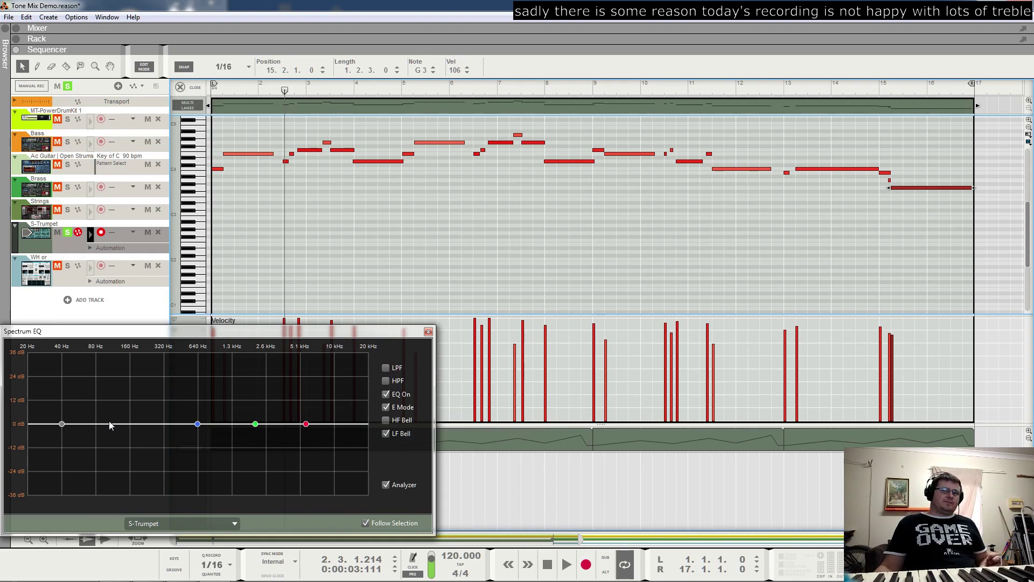
pyautogui.moveTo(62, 423); pyautogui.dragTo(16, 468)
pyautogui.click(385, 432)
pyautogui.click(61, 464)
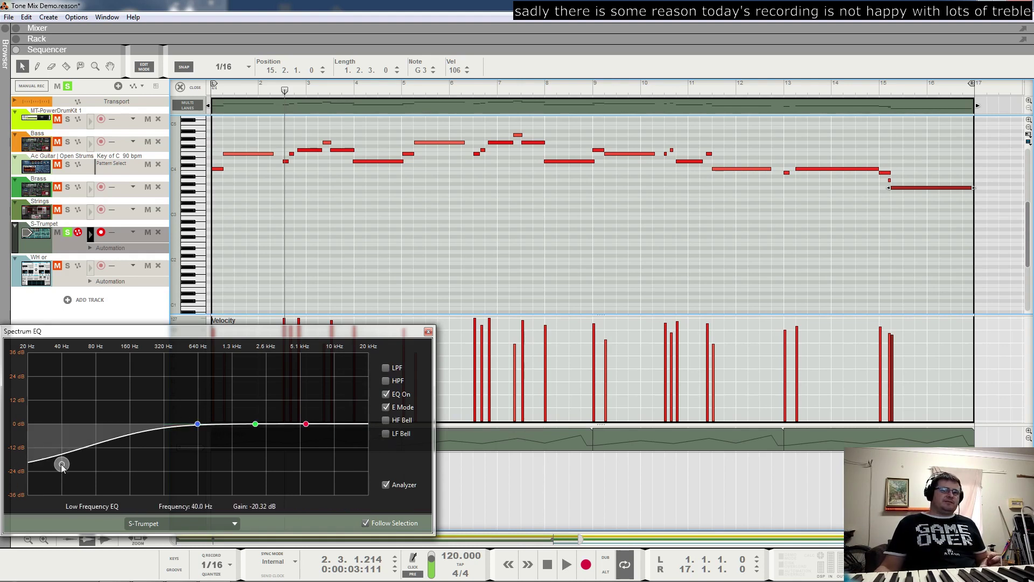
pyautogui.press('space')
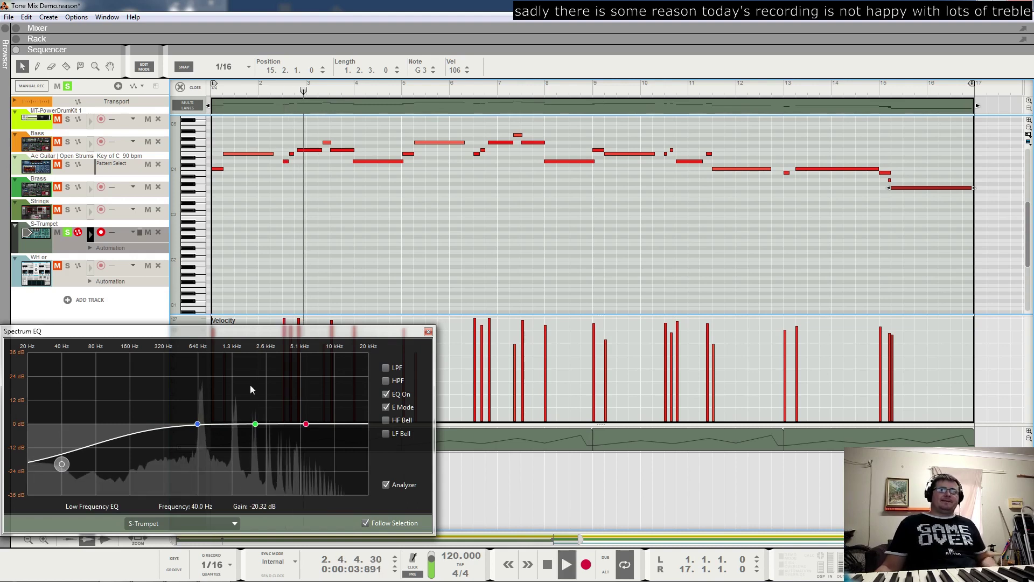
pyautogui.moveTo(58, 463); pyautogui.dragTo(87, 473)
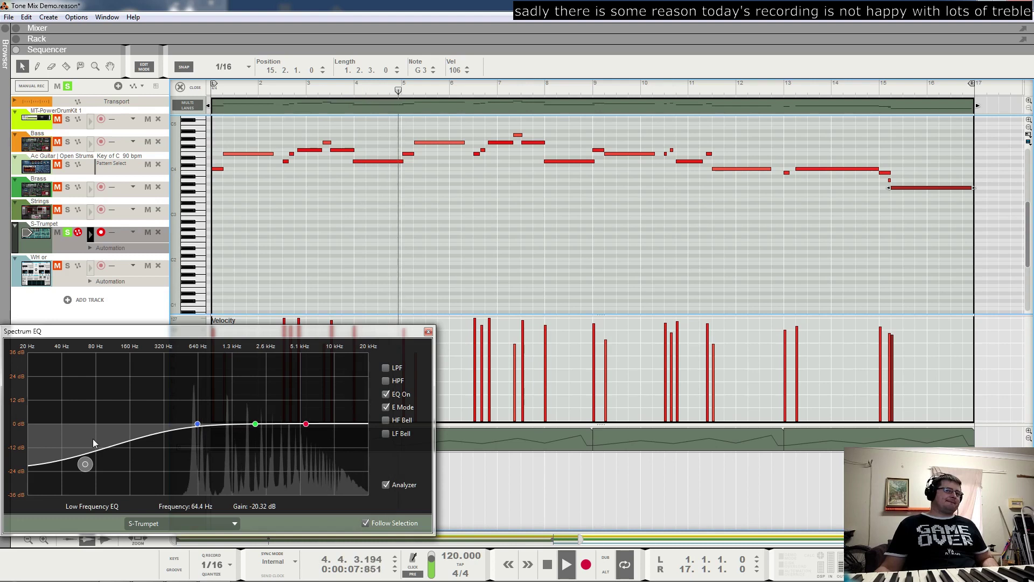
# Re-enable the S-Trumpet's high-pass filter, reset the low-frequency gain to 0 dB, and close the Spectrum EQ after a short listen
pyautogui.click(386, 380)
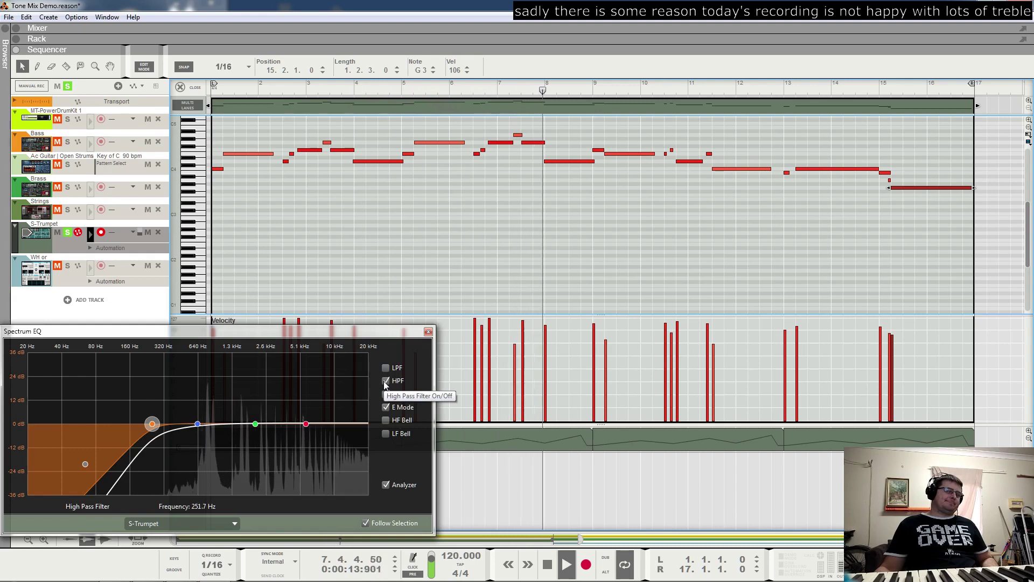
pyautogui.doubleClick(85, 464)
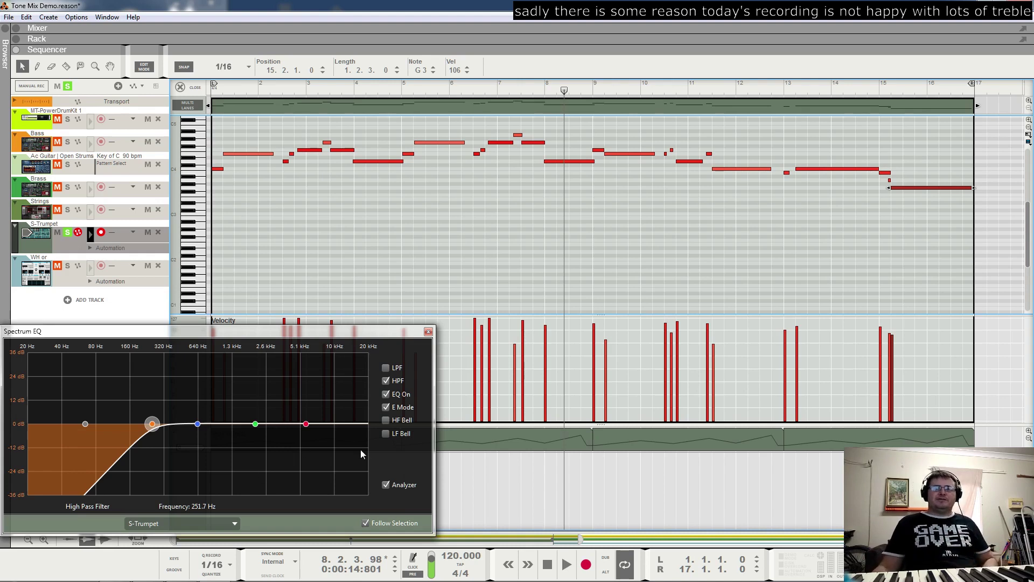
pyautogui.press('space')
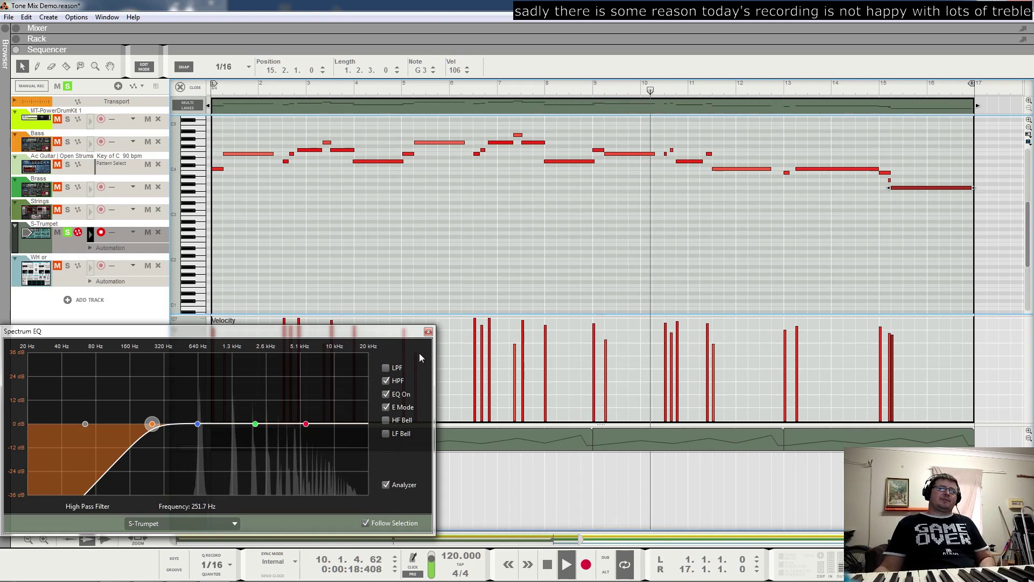
pyautogui.press('space')
pyautogui.click(428, 331)
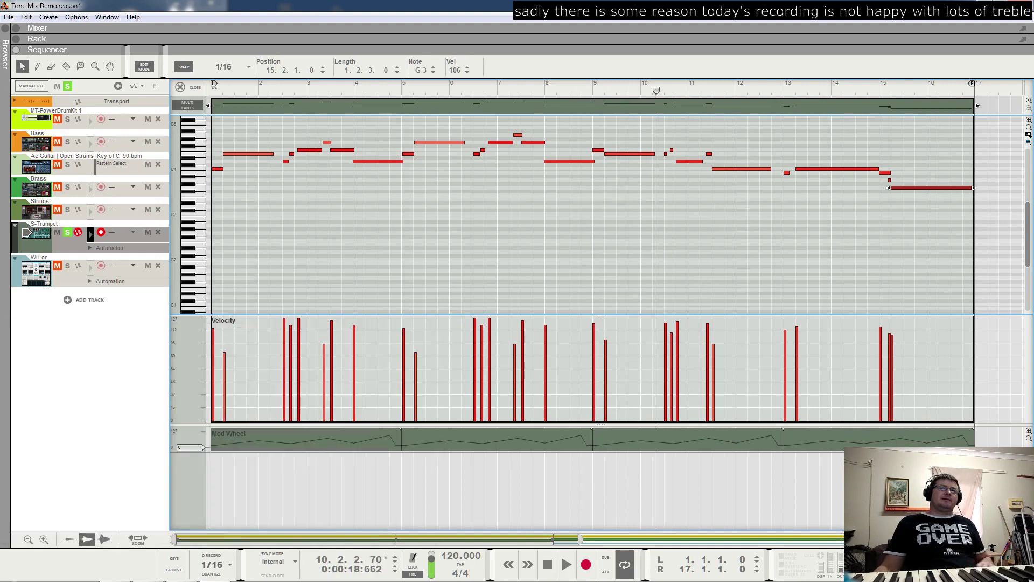
# Solo the Strings track instead of S-Trumpet and play from near bar 2 with its spectrum shown in the Spectrum EQ
pyautogui.click(68, 232)
pyautogui.click(67, 209)
pyautogui.click(249, 92)
pyautogui.press('space')
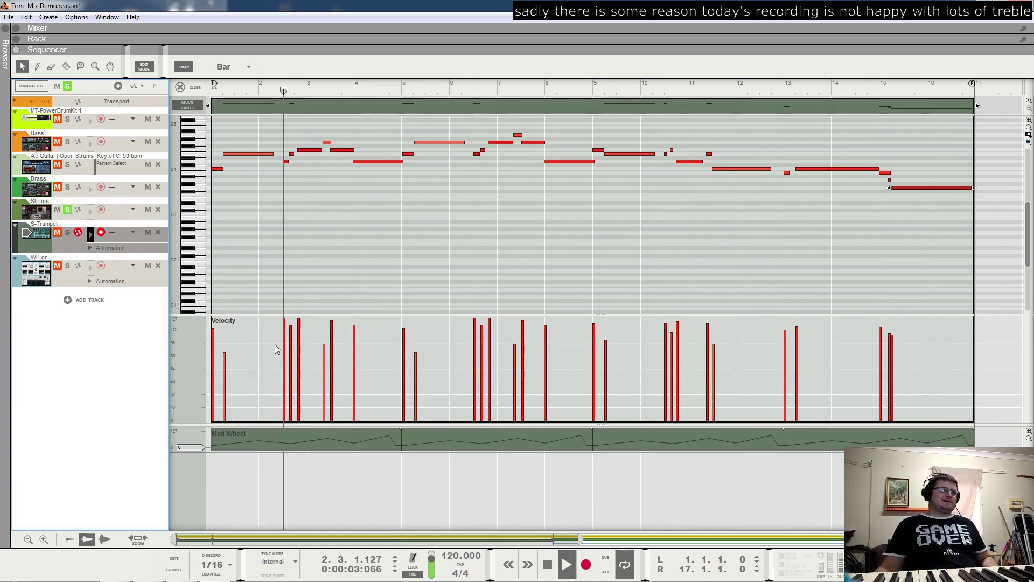
pyautogui.press('F2')
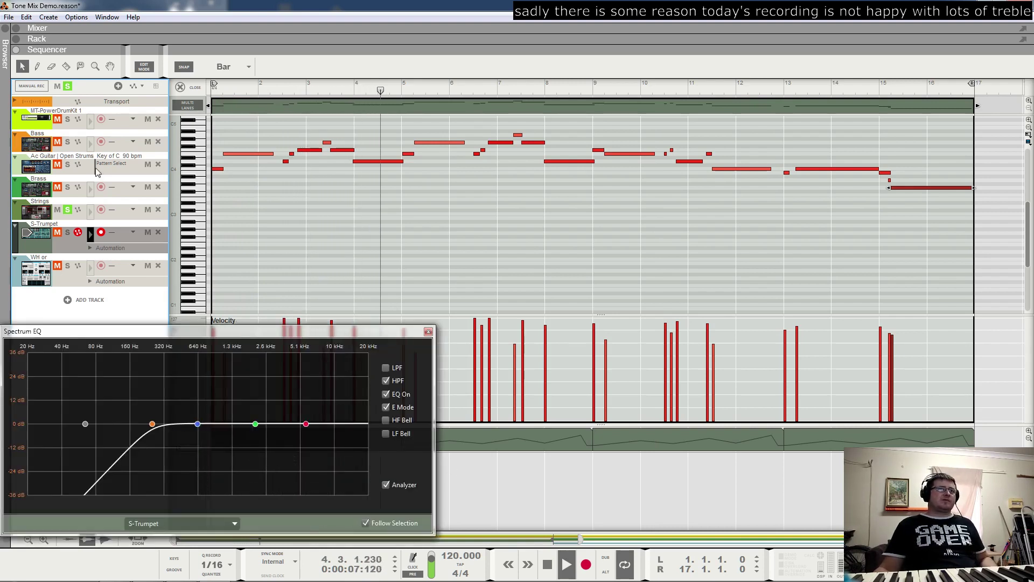
pyautogui.click(35, 211)
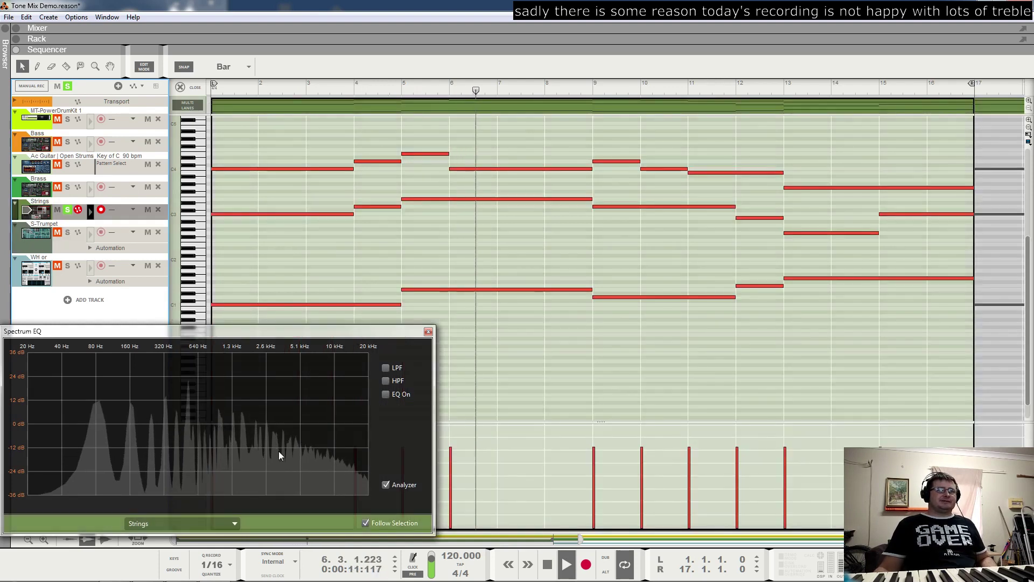
# Enable the high-pass filter on the Strings track while it plays and set its cutoff to about 112.5 Hz
pyautogui.click(385, 380)
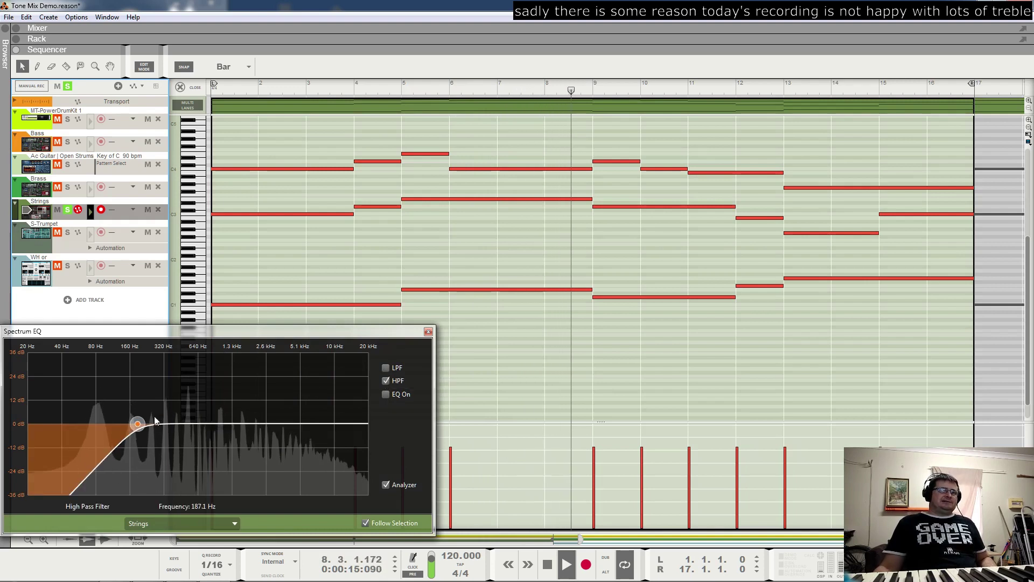
pyautogui.moveTo(27, 438); pyautogui.dragTo(112, 447)
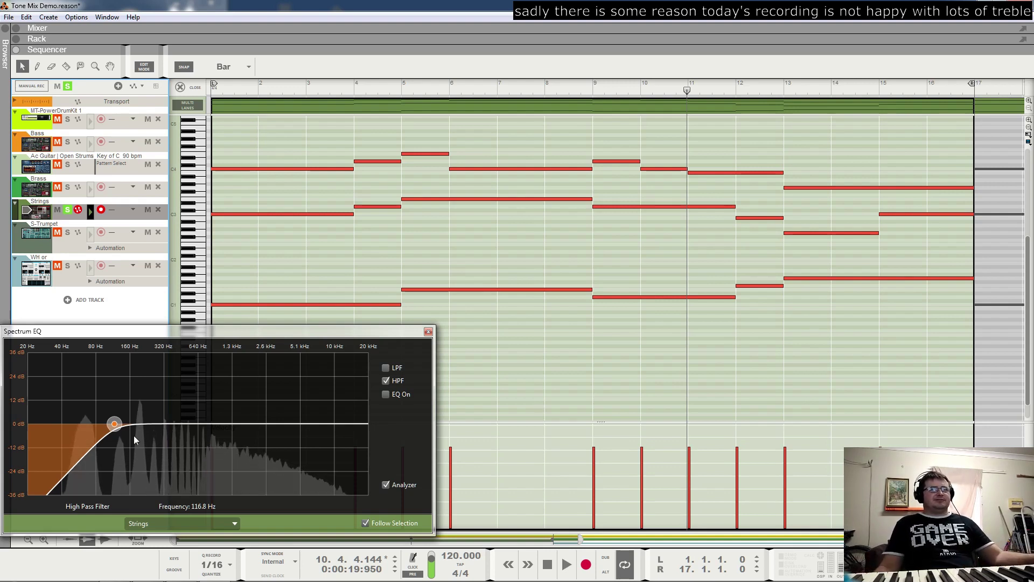
pyautogui.moveTo(114, 423); pyautogui.dragTo(113, 464)
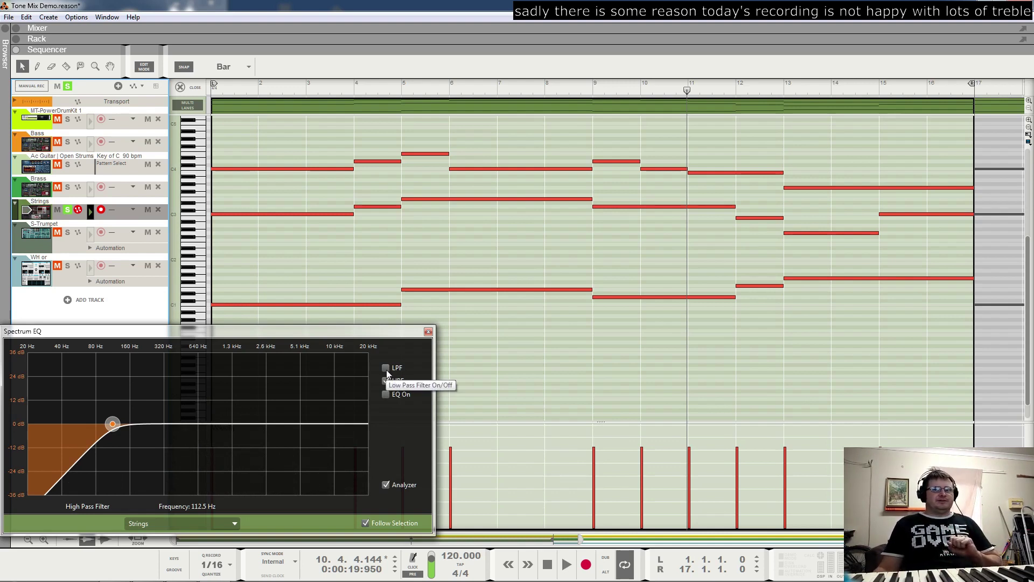
# Turn on the Strings EQ, cut the high-frequency shelf by about 9.2 dB at about 20.5 kHz, and close the Spectrum EQ
pyautogui.click(383, 393)
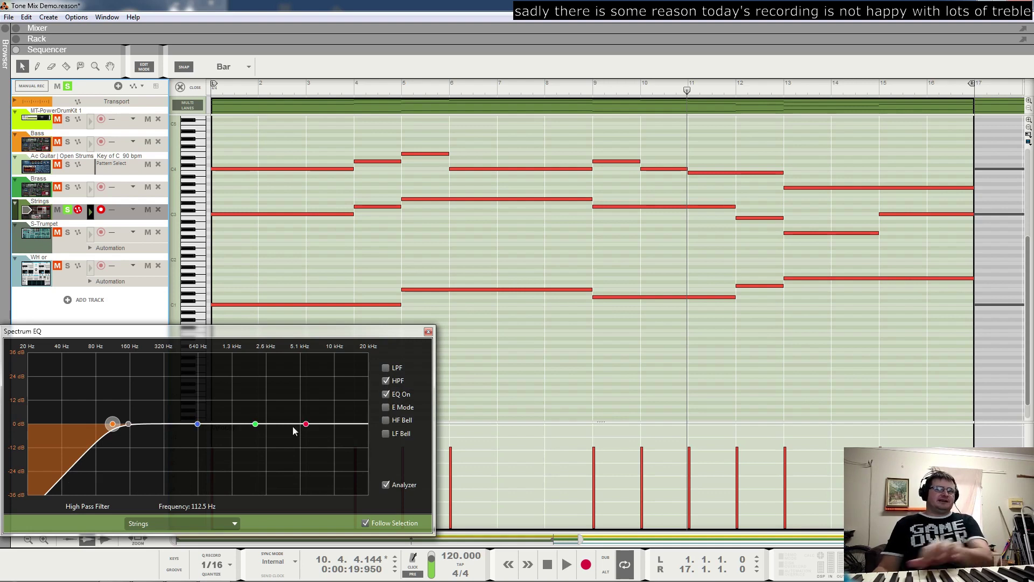
pyautogui.click(306, 424)
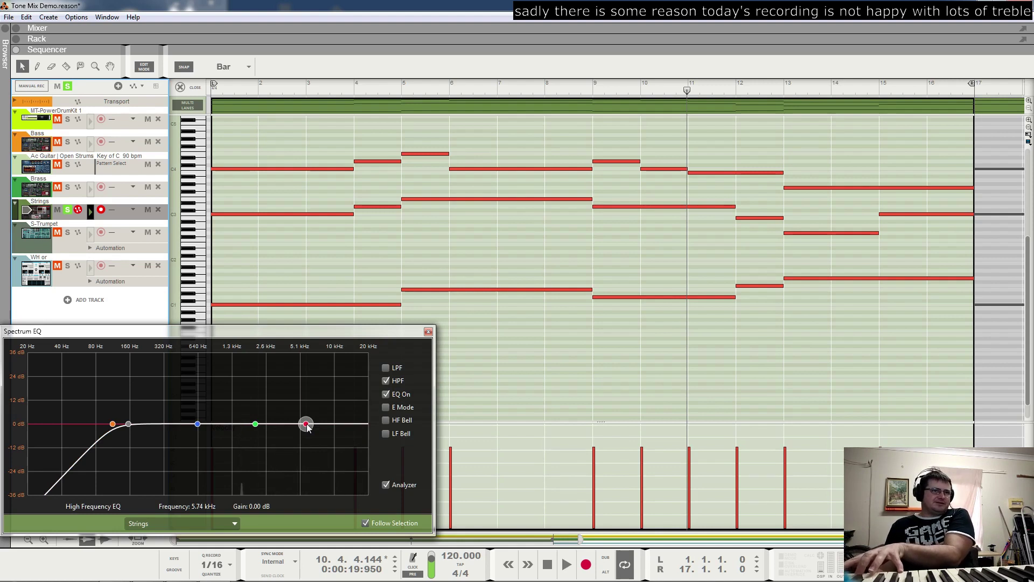
pyautogui.moveTo(306, 425); pyautogui.dragTo(367, 446)
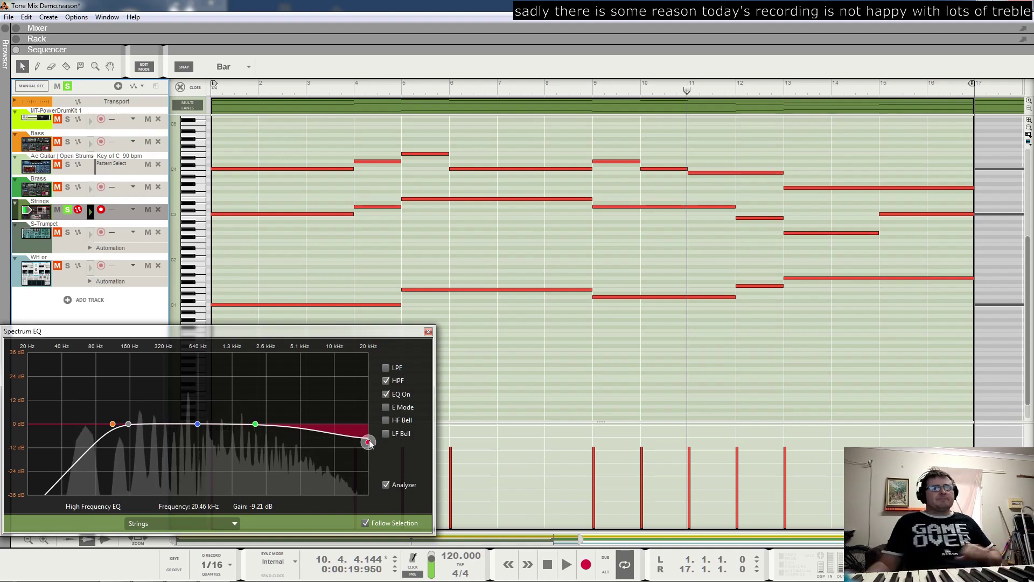
pyautogui.click(197, 425)
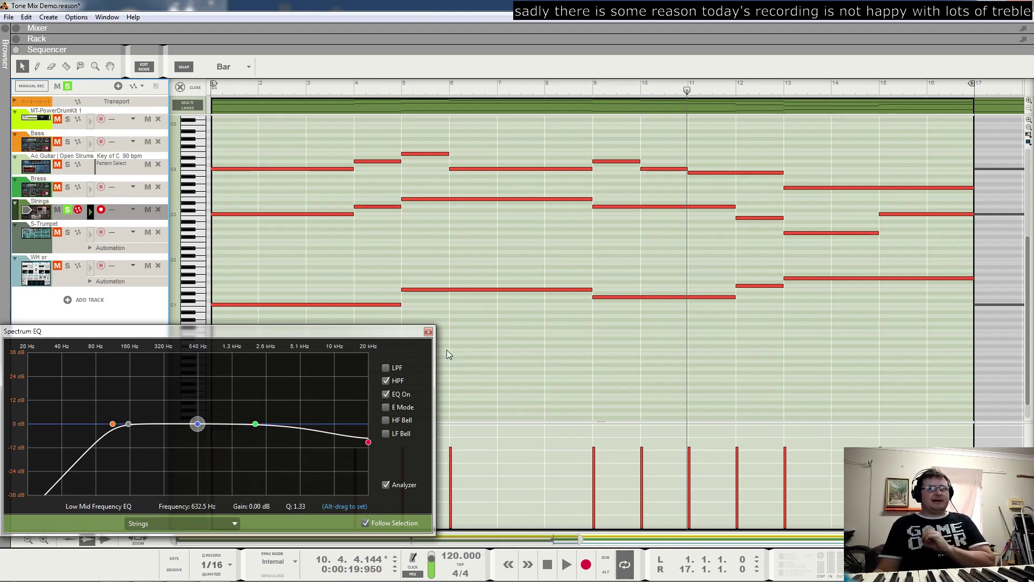
pyautogui.click(428, 332)
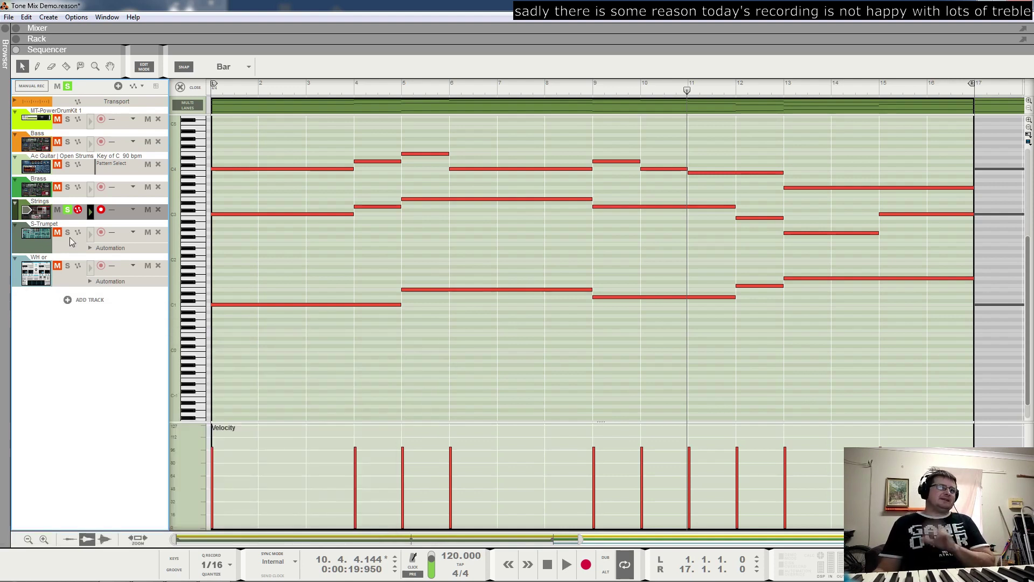
# Solo the Brass track instead of Strings and play from bar 17 with its spectrum shown in the Spectrum EQ
pyautogui.click(68, 212)
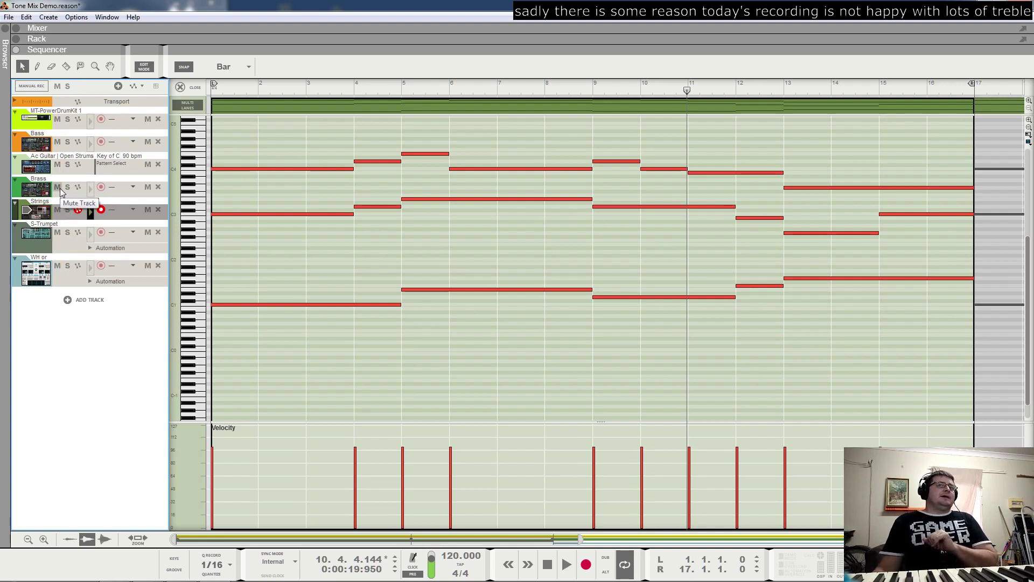
pyautogui.click(67, 187)
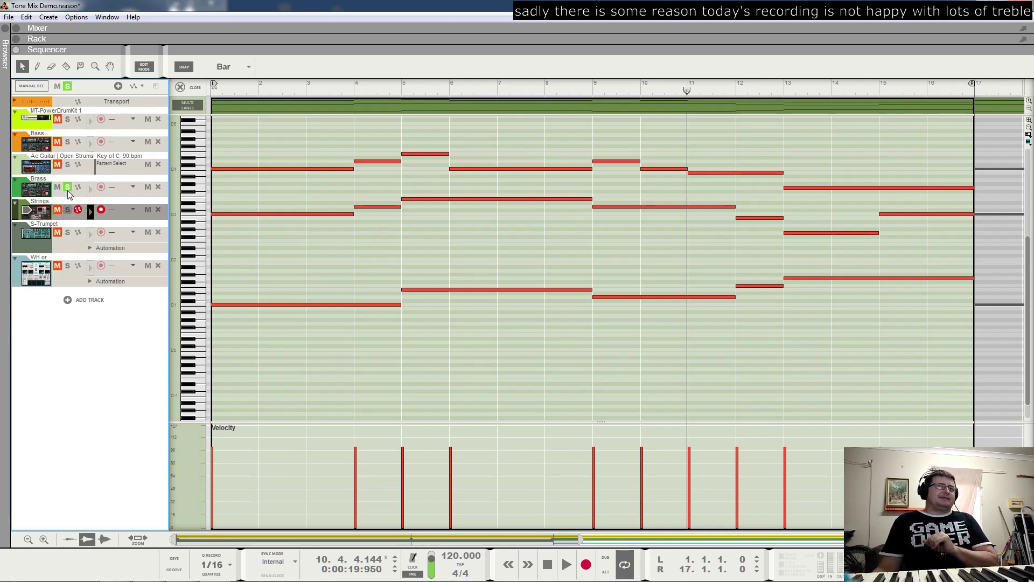
pyautogui.click(983, 107)
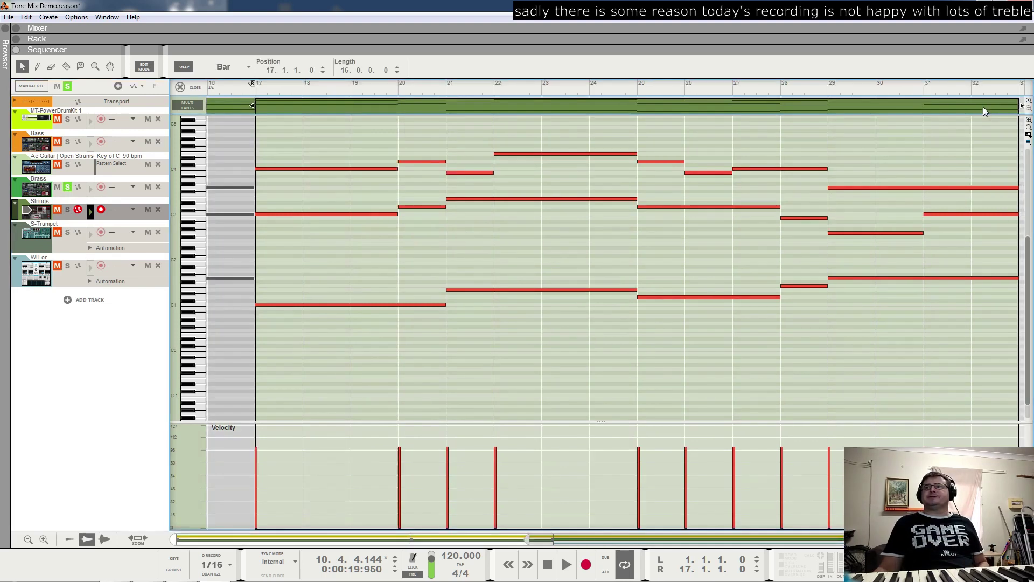
pyautogui.click(251, 86)
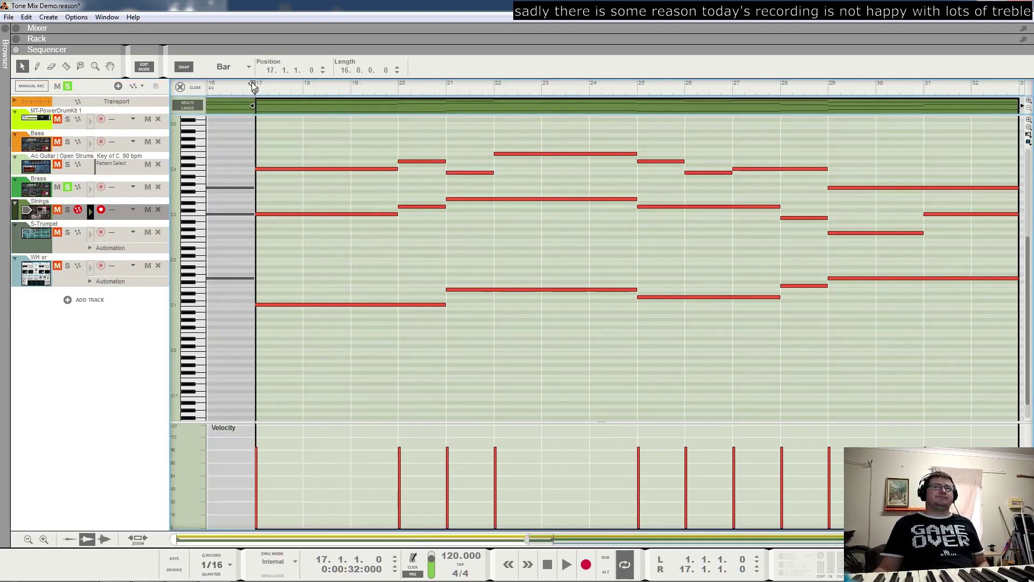
pyautogui.press('space')
pyautogui.click(46, 188)
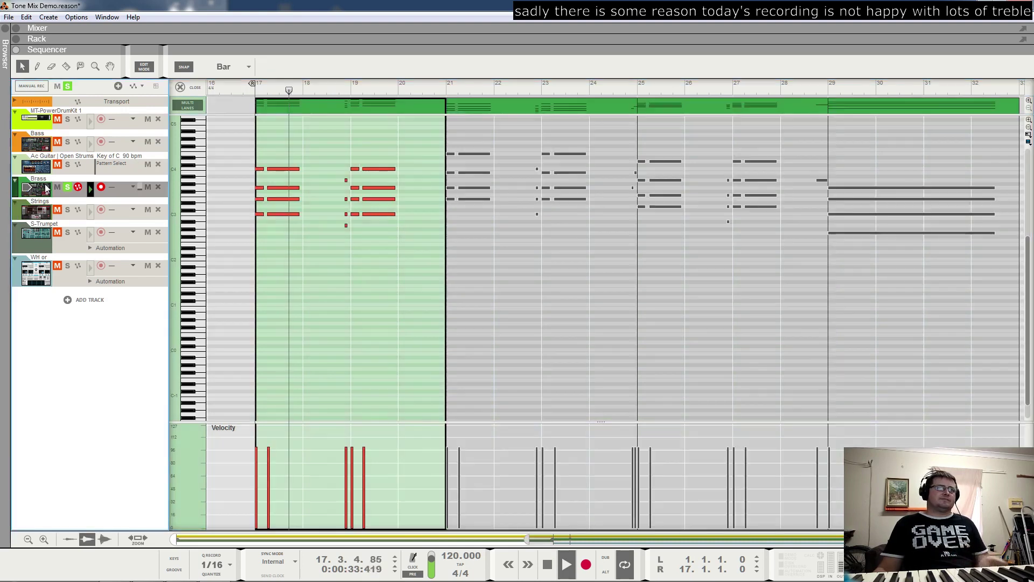
pyautogui.press('F2')
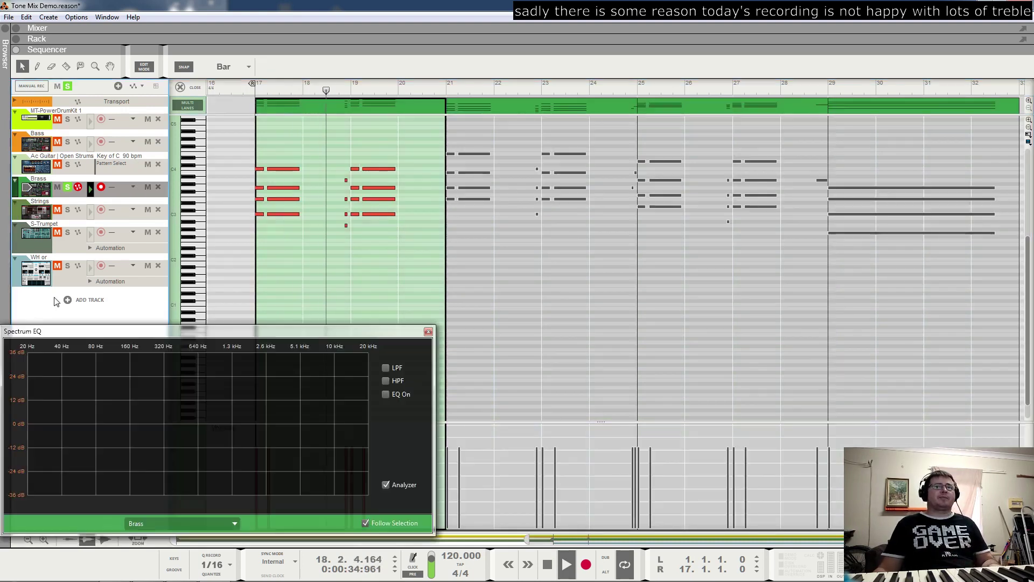
# Turn on the EQ and E Mode for the Brass track while listening, then stop playback
pyautogui.click(385, 394)
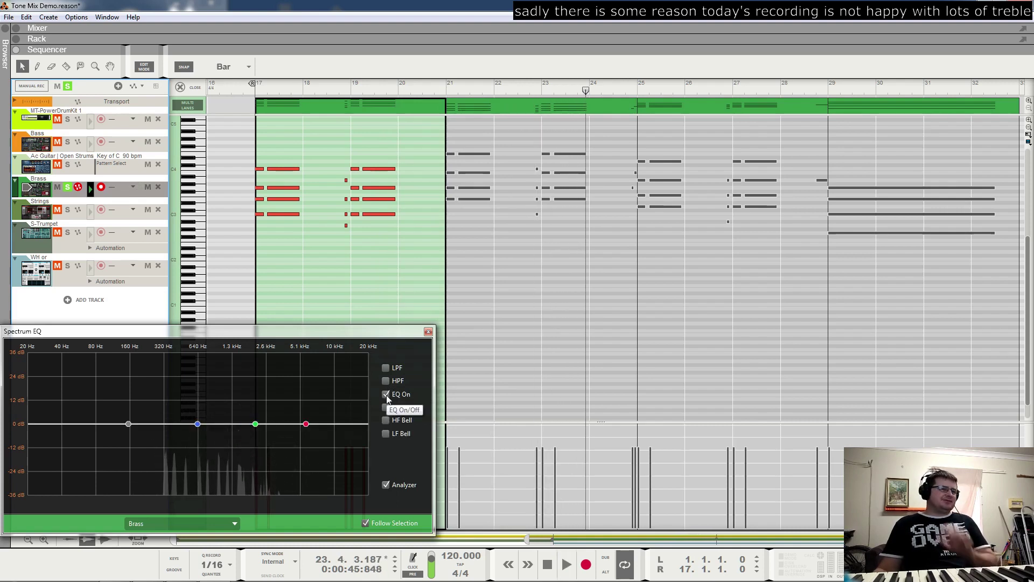
pyautogui.press('space')
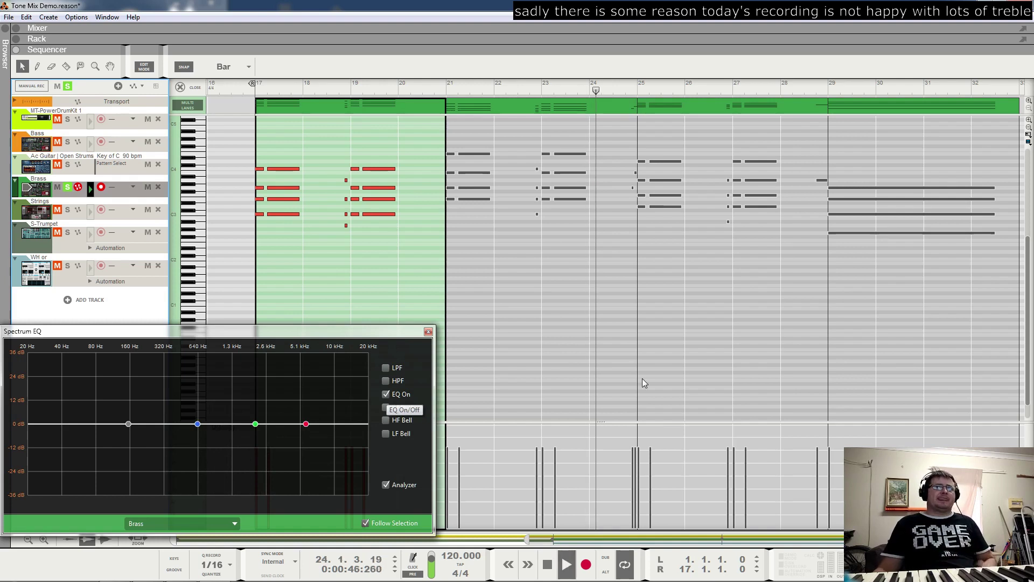
pyautogui.click(385, 408)
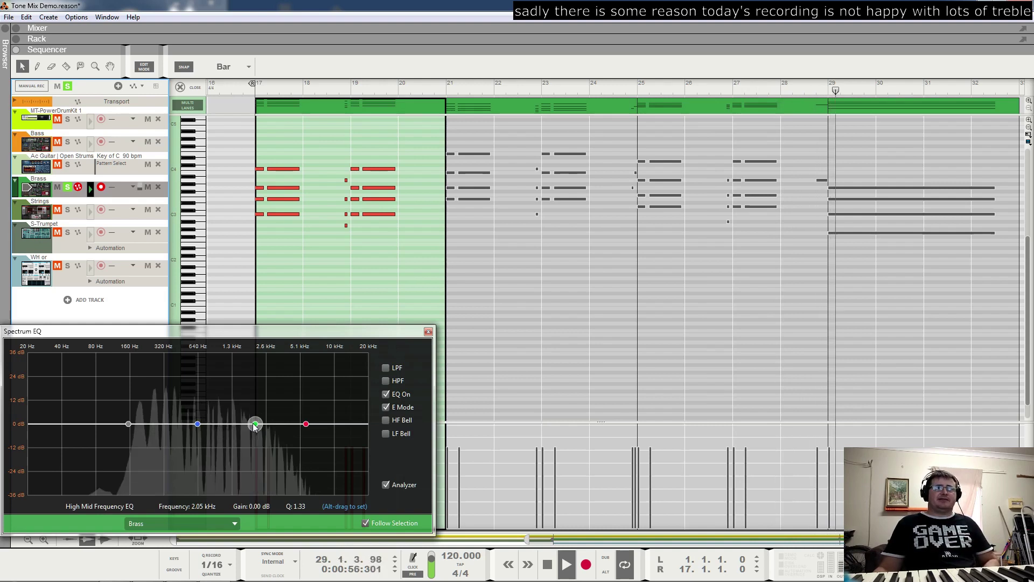
pyautogui.press('space')
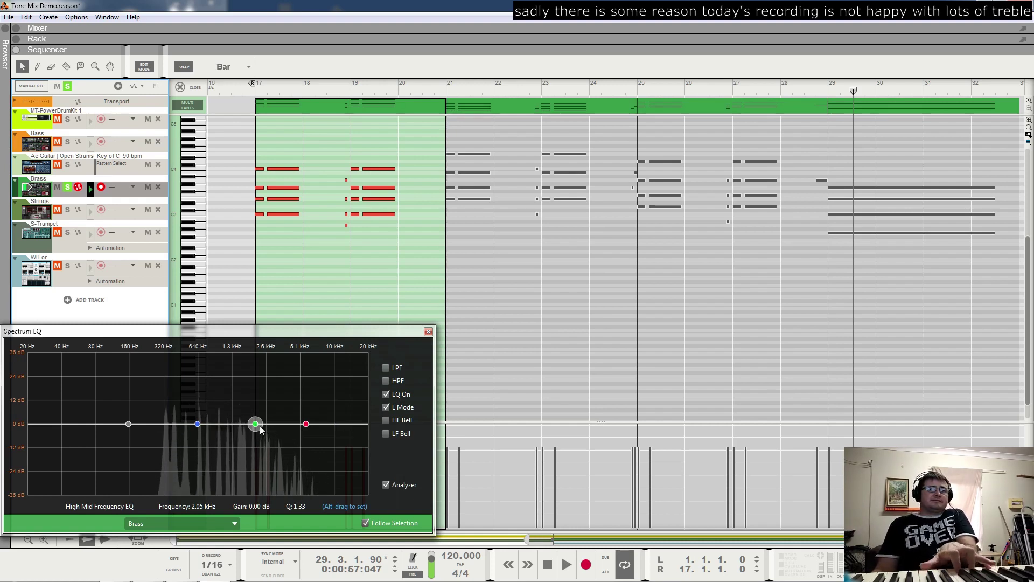
# Sweep a high-mid boost of about 12 to 20 dB on the Brass between roughly 600 Hz and 7 kHz
pyautogui.moveTo(260, 429); pyautogui.dragTo(252, 402)
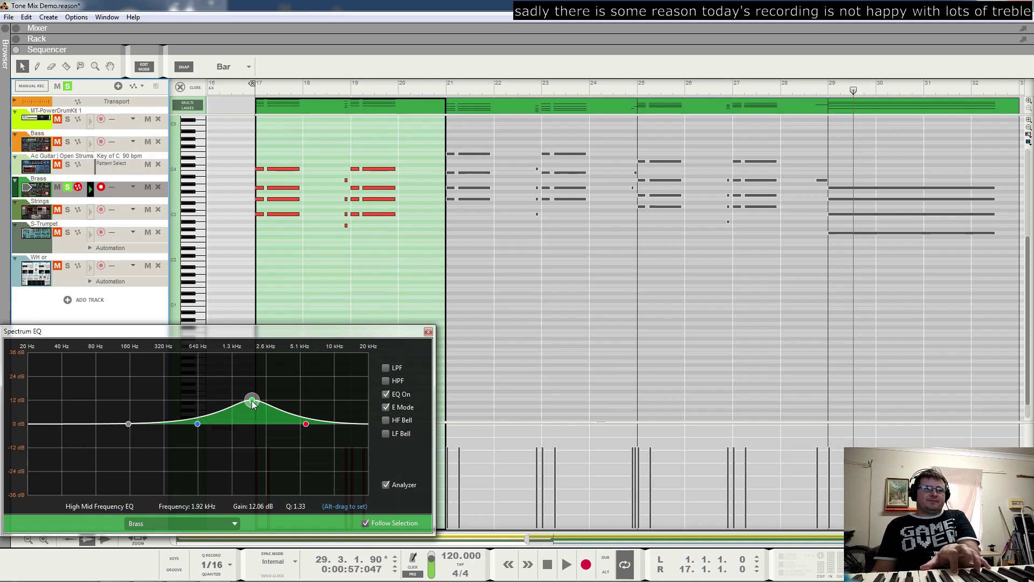
pyautogui.moveTo(253, 405); pyautogui.dragTo(317, 390)
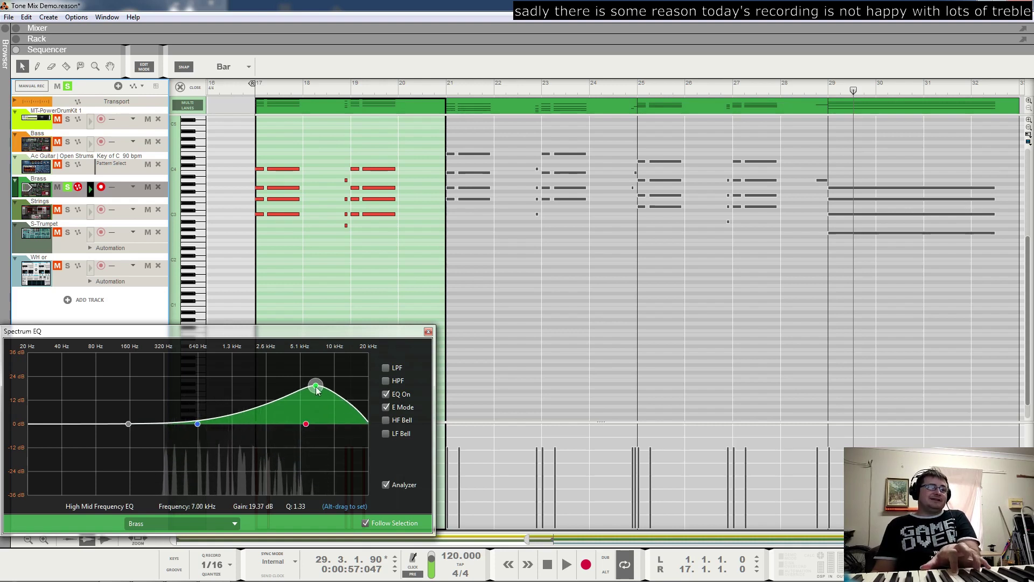
pyautogui.hotkey('ctrl', 'z')
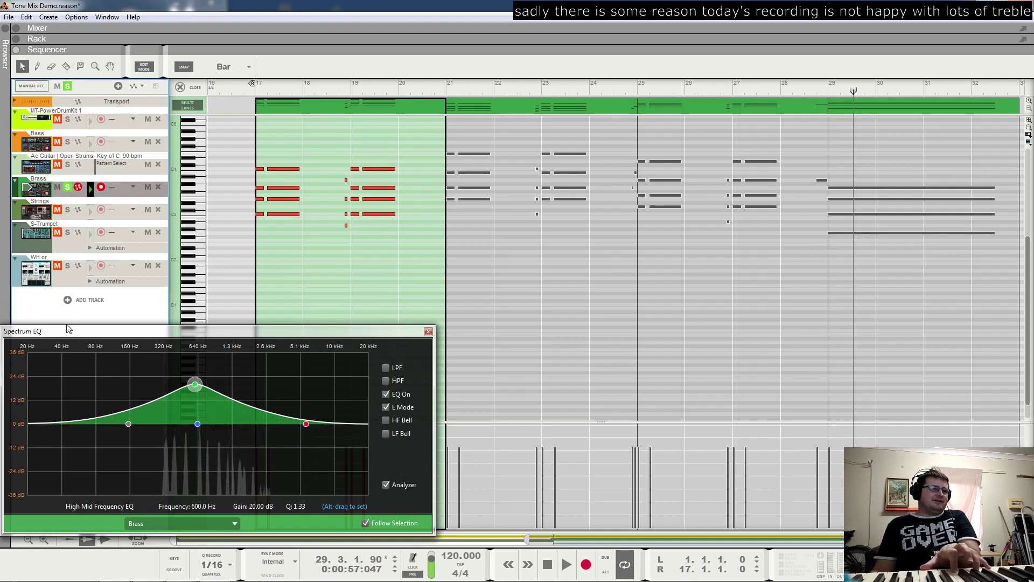
# Try a gentler Brass high-mid boost at several frequencies, ending at about 4.1 dB at about 1.07 kHz
pyautogui.moveTo(195, 384); pyautogui.dragTo(159, 418)
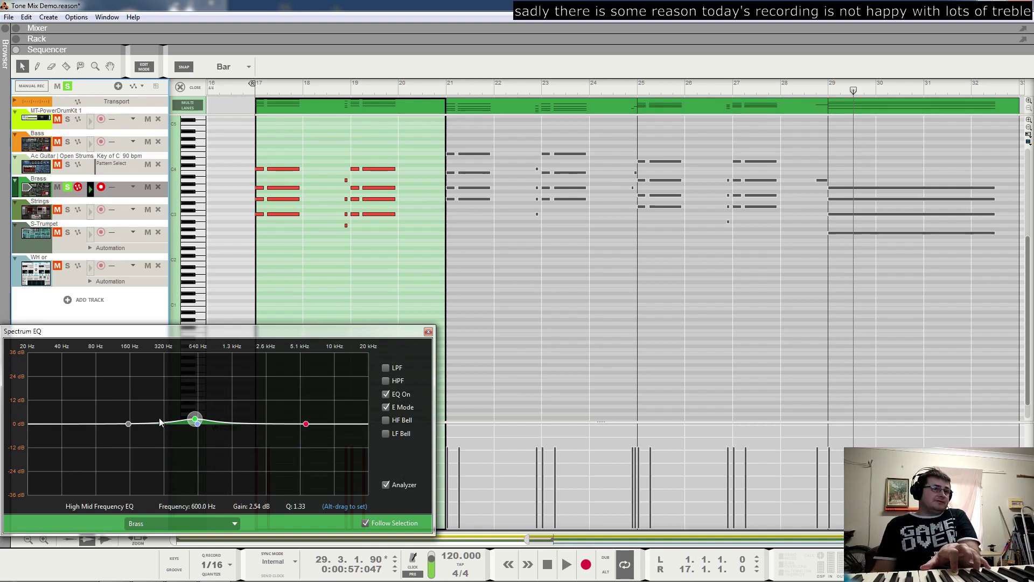
pyautogui.moveTo(195, 418); pyautogui.dragTo(240, 418)
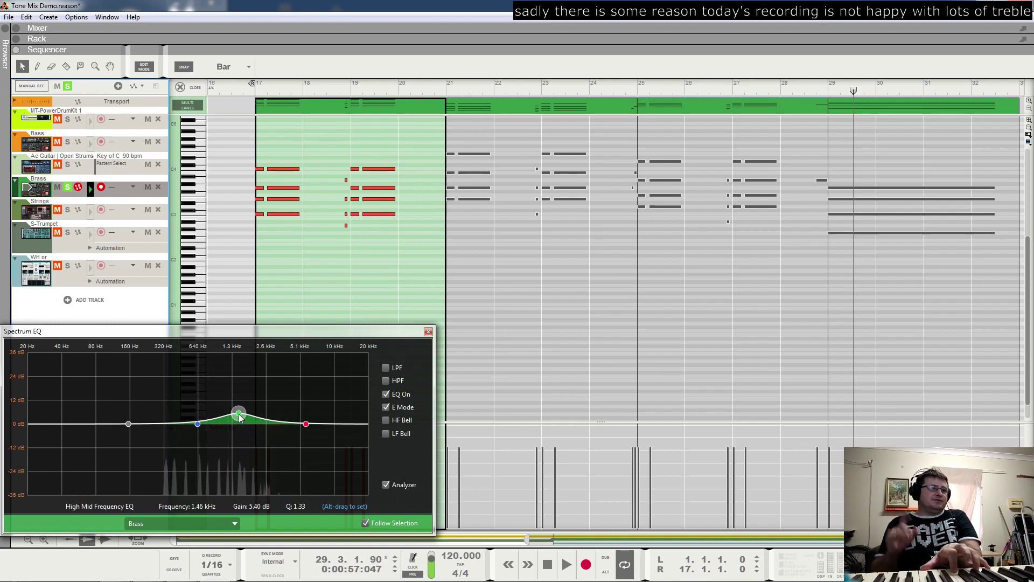
pyautogui.moveTo(240, 418)
pyautogui.mouseDown()
pyautogui.moveTo(195, 422)
pyautogui.moveTo(290, 424)
pyautogui.moveTo(205, 410)
pyautogui.moveTo(320, 388)
pyautogui.moveTo(193, 374)
pyautogui.moveTo(320, 377)
pyautogui.moveTo(195, 368)
pyautogui.moveTo(247, 404)
pyautogui.moveTo(226, 414)
pyautogui.mouseUp()
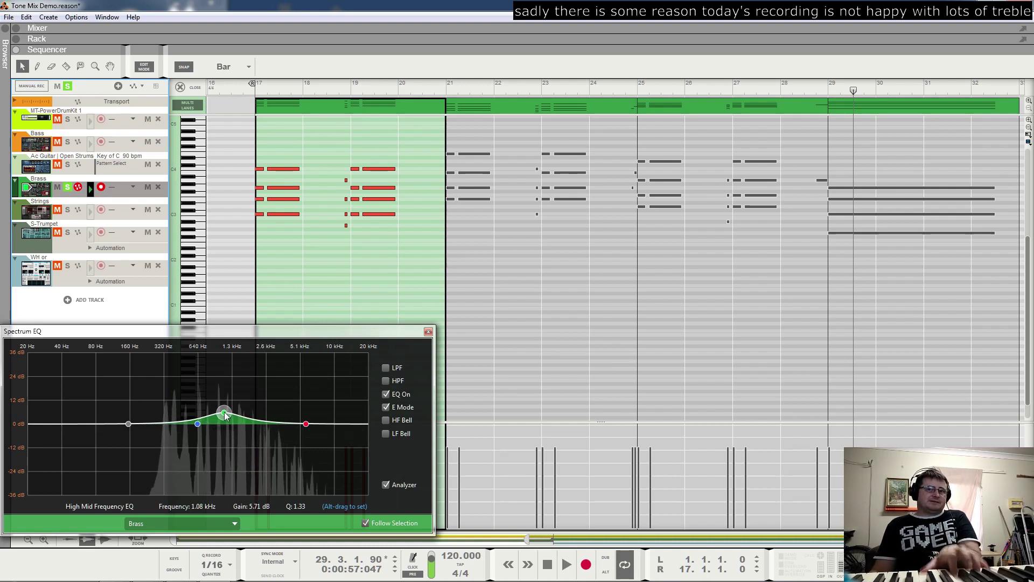
pyautogui.moveTo(225, 413); pyautogui.dragTo(225, 419)
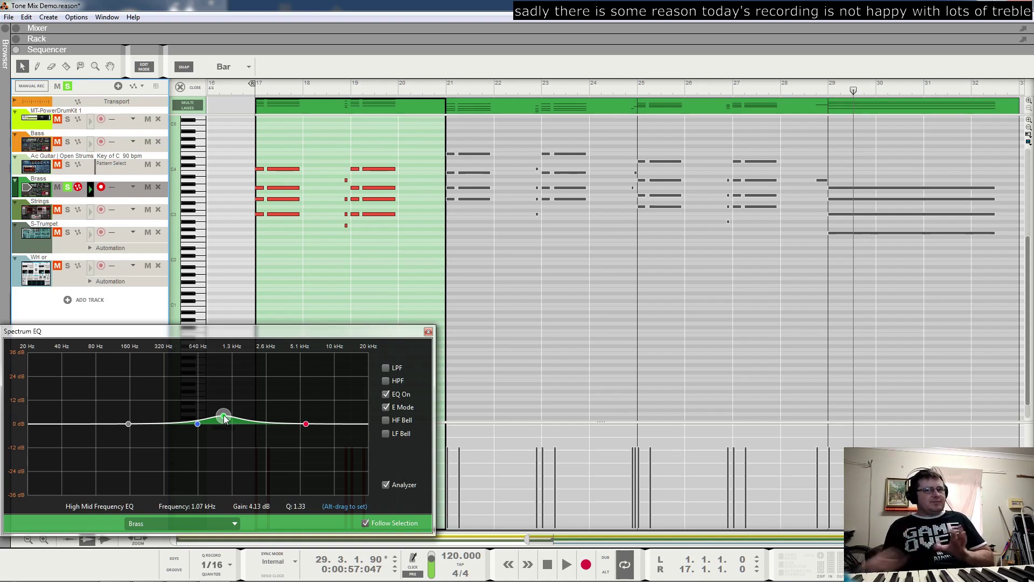
# Try a Brass high-mid cut of about 20.3 dB, then replace it with a boost of about 3 dB near 1 kHz
pyautogui.moveTo(224, 419); pyautogui.dragTo(224, 466)
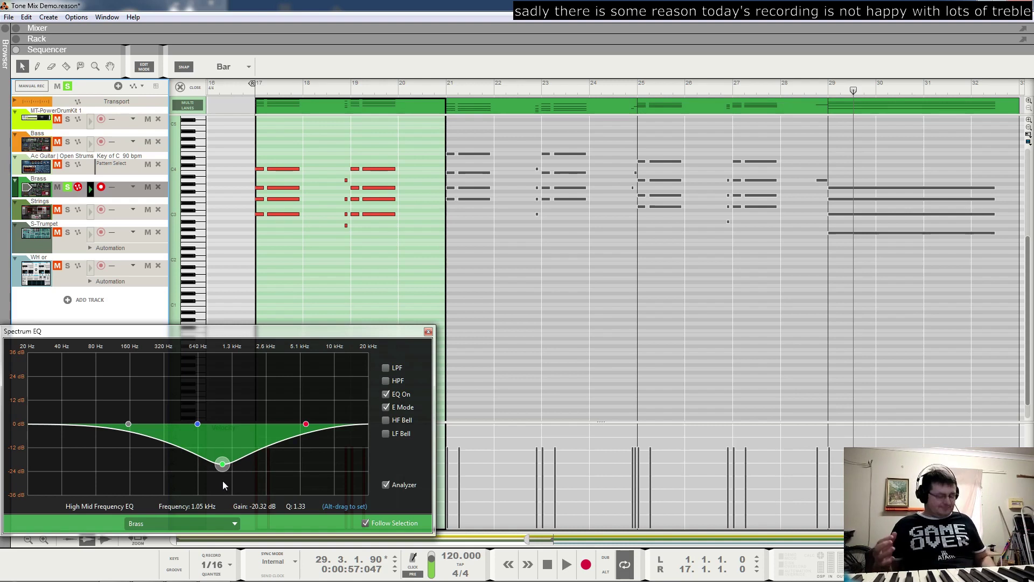
pyautogui.hotkey('ctrl', 'z')
pyautogui.moveTo(254, 425); pyautogui.dragTo(223, 423)
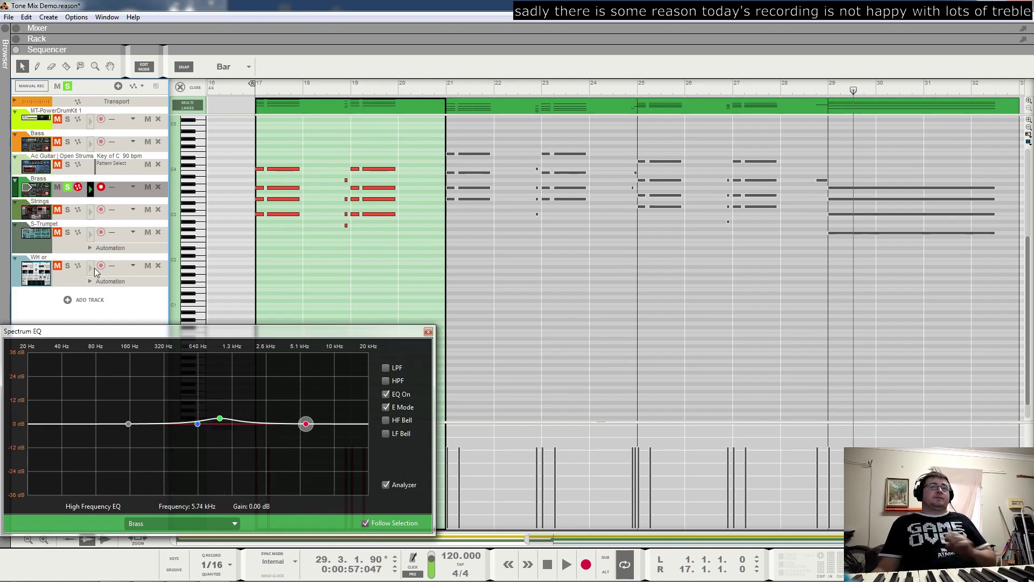
# Solo the Ac Guitar track instead of Brass and play from bar 1 with its spectrum shown in the Spectrum EQ
pyautogui.click(68, 187)
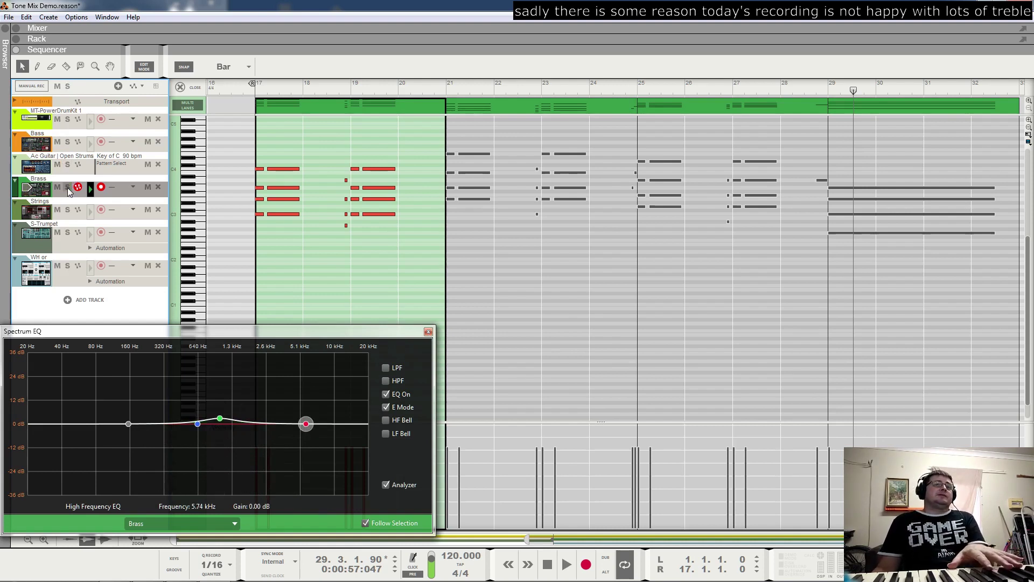
pyautogui.click(68, 165)
pyautogui.press('space')
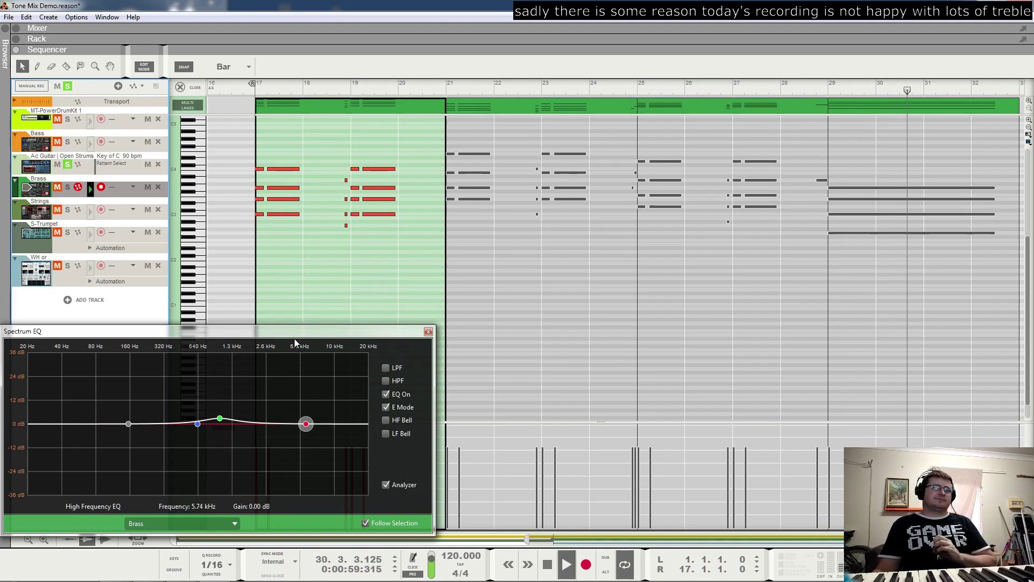
pyautogui.press('KP_1')
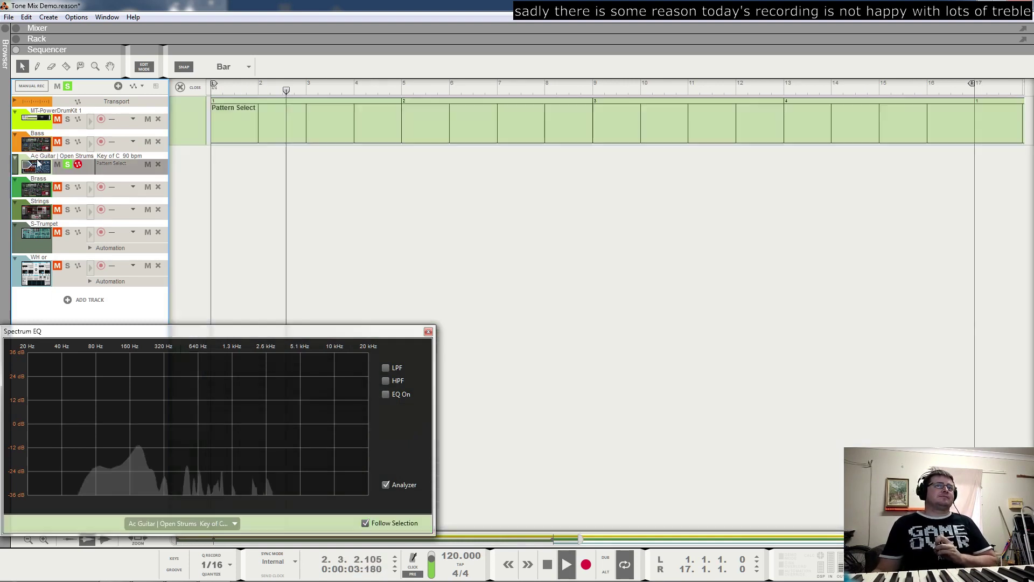
pyautogui.click(38, 166)
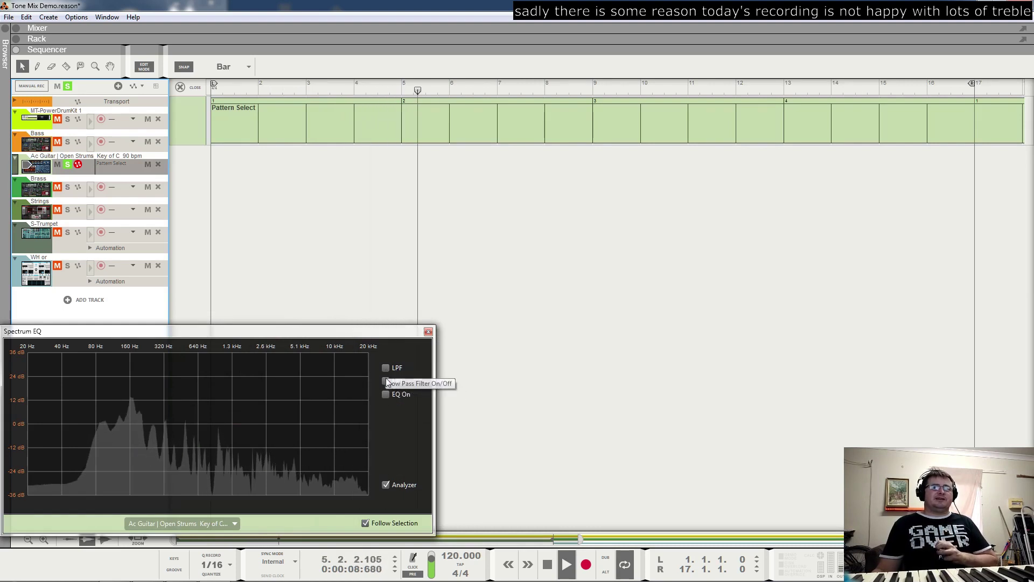
# Turn on the Ac Guitar EQ, briefly toggle the low-pass filter, and enable the high-pass filter with a cutoff of roughly 50 Hz
pyautogui.click(386, 393)
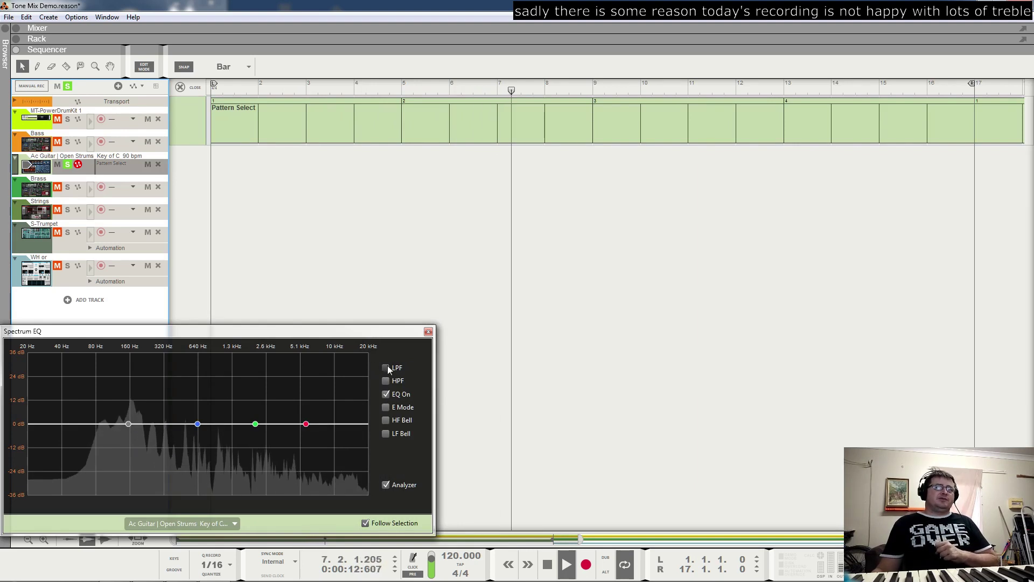
pyautogui.click(387, 366)
pyautogui.click(387, 366)
pyautogui.click(382, 380)
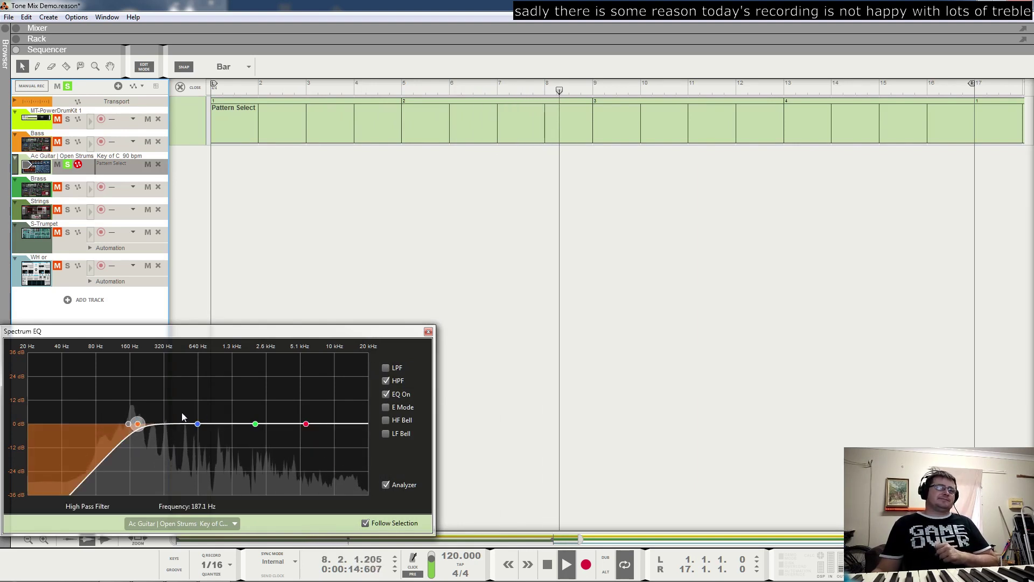
pyautogui.moveTo(139, 426); pyautogui.dragTo(65, 440)
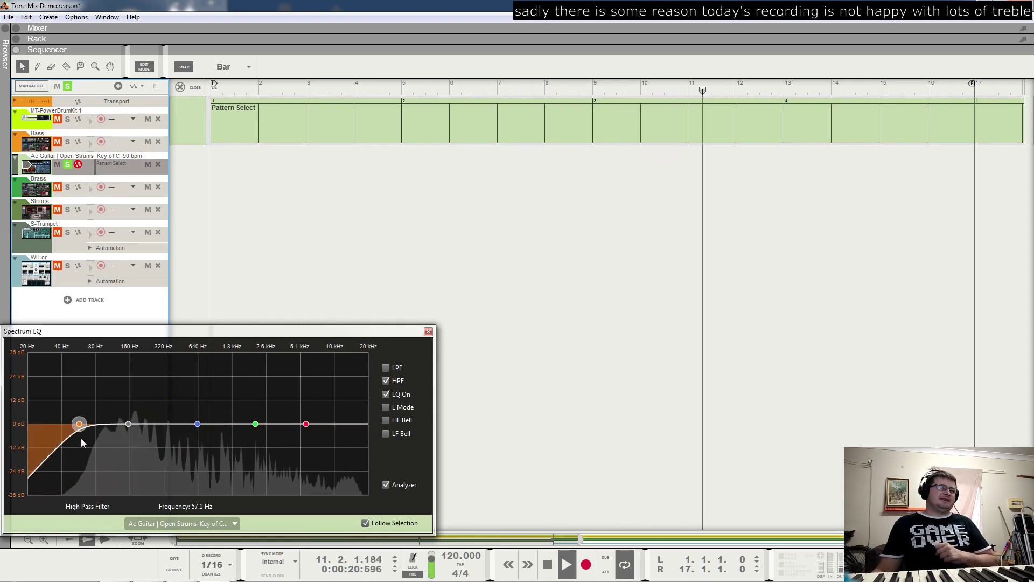
# Enable E Mode on the Ac Guitar and cut the low-frequency shelf by about 4.8 dB at about 57 Hz
pyautogui.click(384, 407)
pyautogui.moveTo(129, 424); pyautogui.dragTo(80, 434)
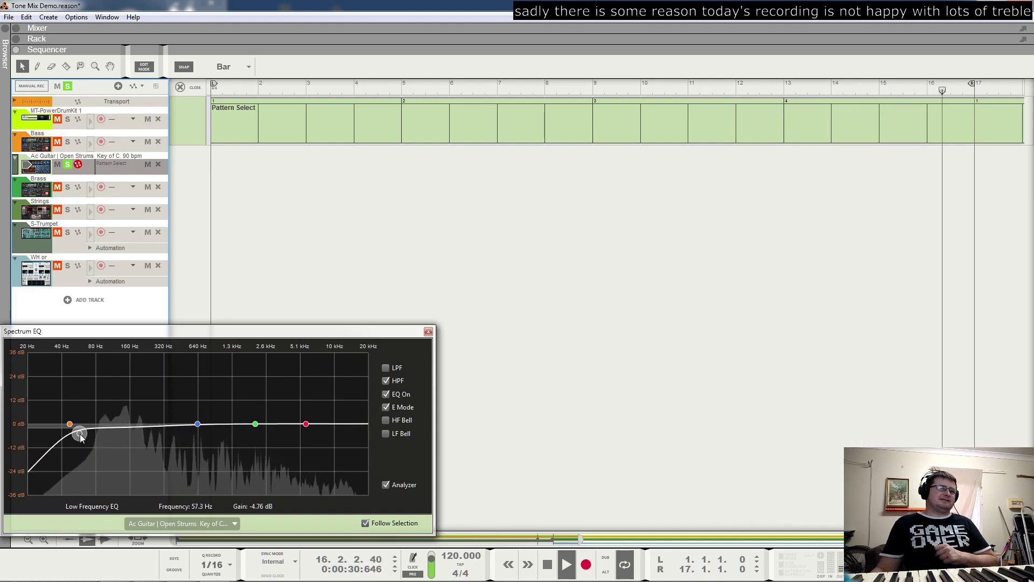
# Try a slight high-frequency boost on the Ac Guitar, then set that band to 0 dB at about 6.3 kHz
pyautogui.click(255, 424)
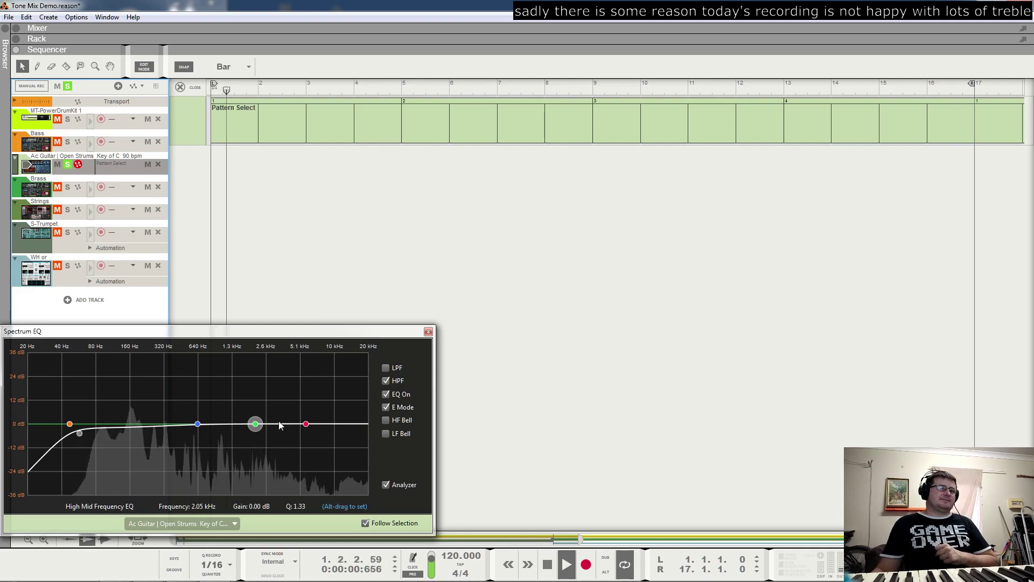
pyautogui.click(304, 425)
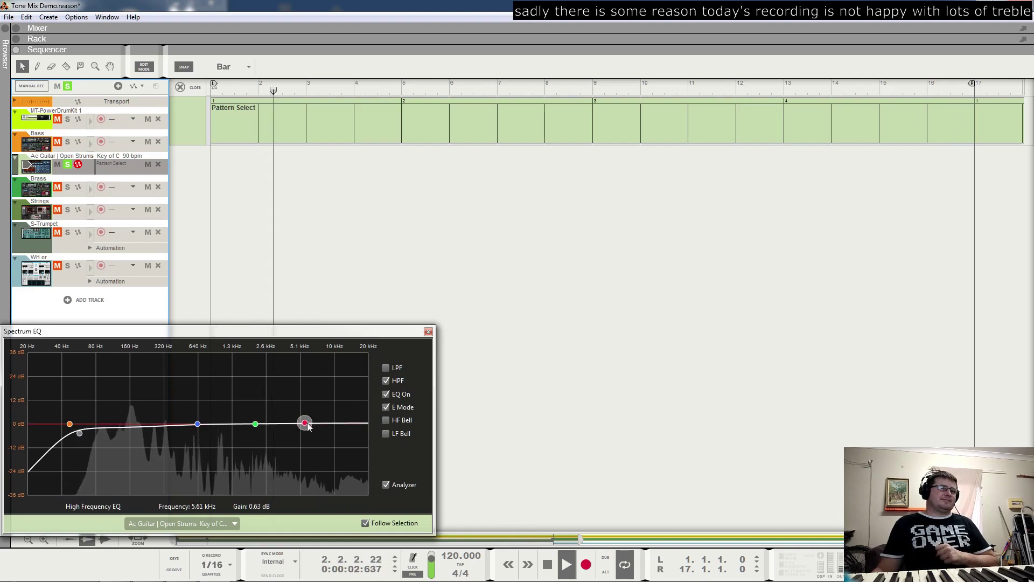
pyautogui.moveTo(304, 427); pyautogui.dragTo(313, 428)
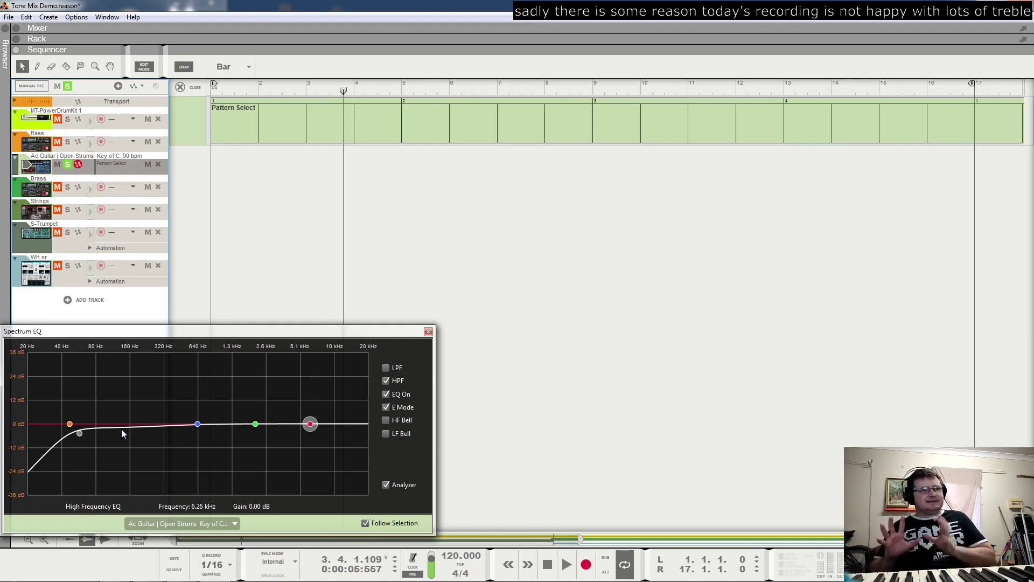
# Solo the Bass track instead of Ac Guitar, play from bar 1, and show the Bass spectrum in the Spectrum EQ
pyautogui.click(67, 164)
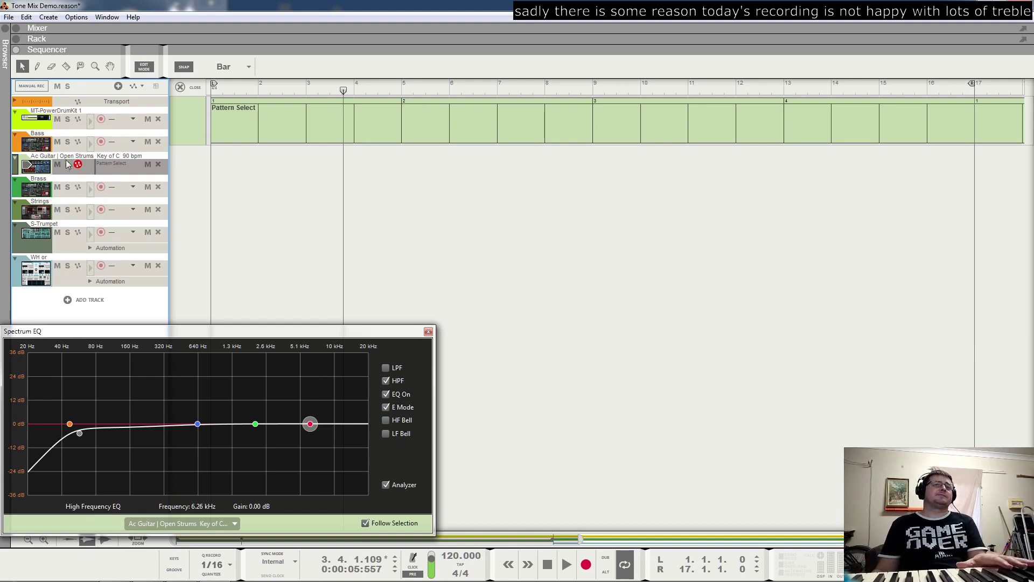
pyautogui.click(67, 142)
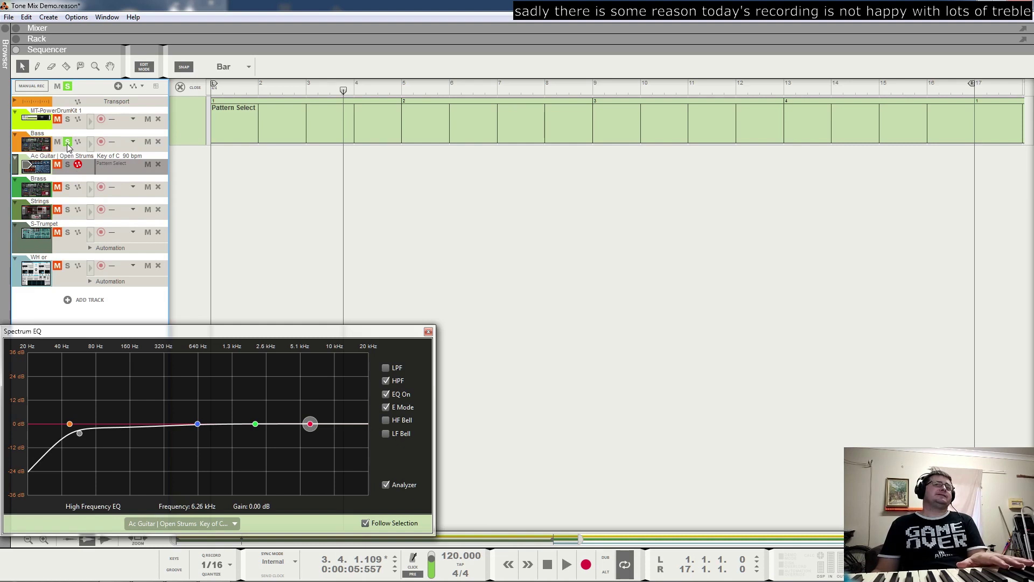
pyautogui.press('Home')
pyautogui.press('space')
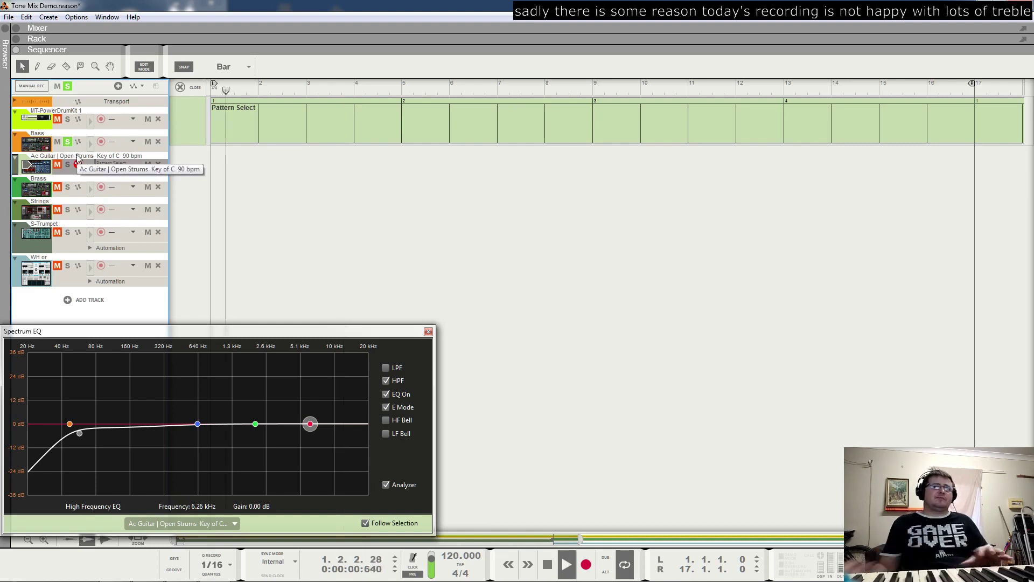
pyautogui.click(124, 145)
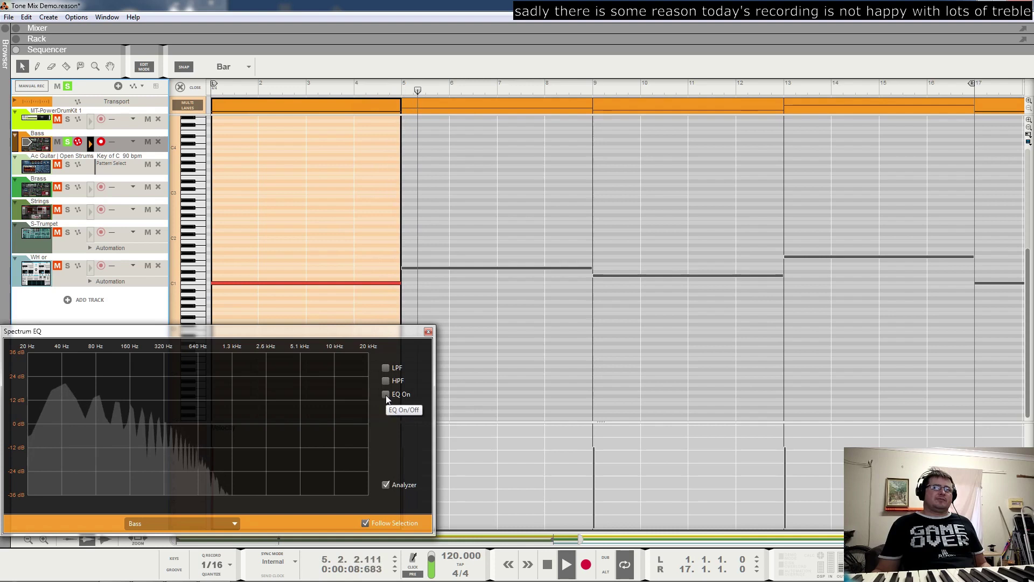
# Solo MT-PowerDrumKit 1 and compare its spectrum with that of the Bass, briefly unsoloing the Bass during playback
pyautogui.click(37, 121)
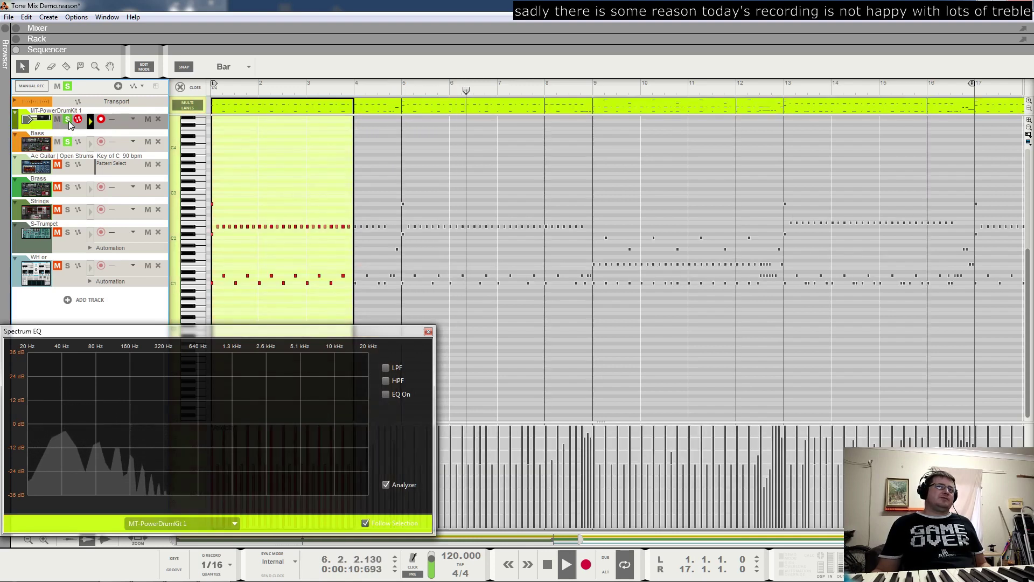
pyautogui.click(68, 142)
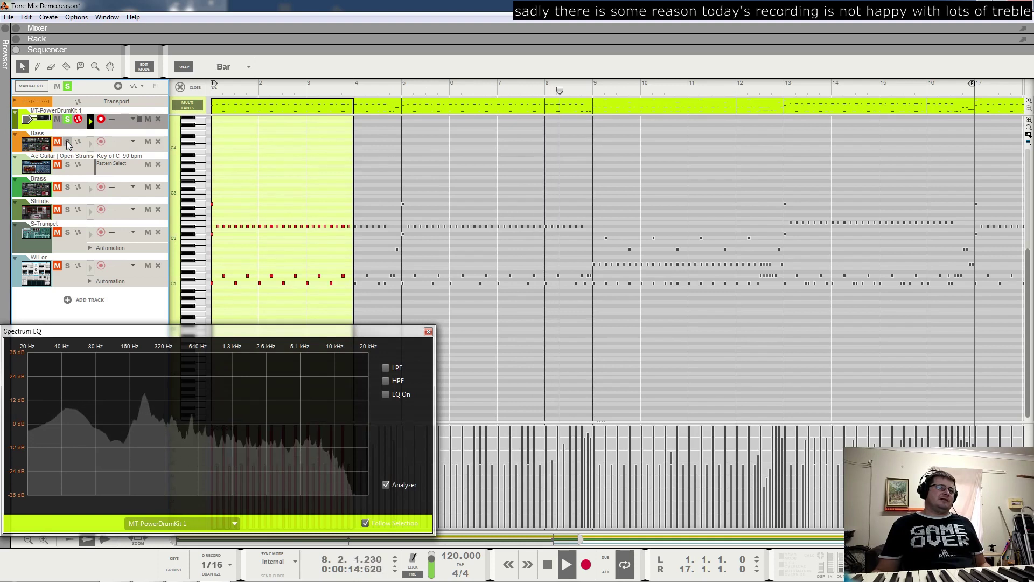
pyautogui.click(67, 142)
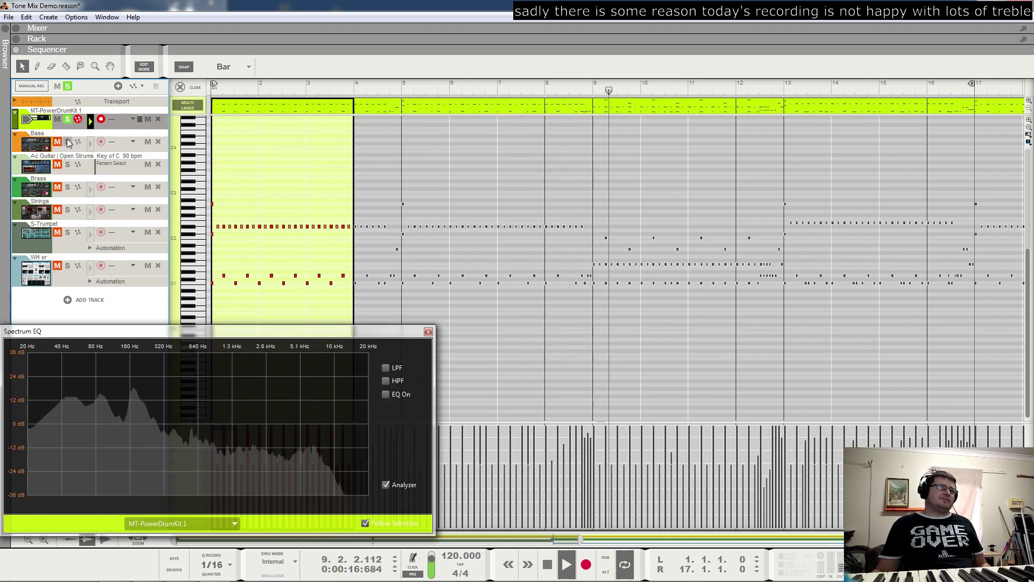
pyautogui.click(39, 148)
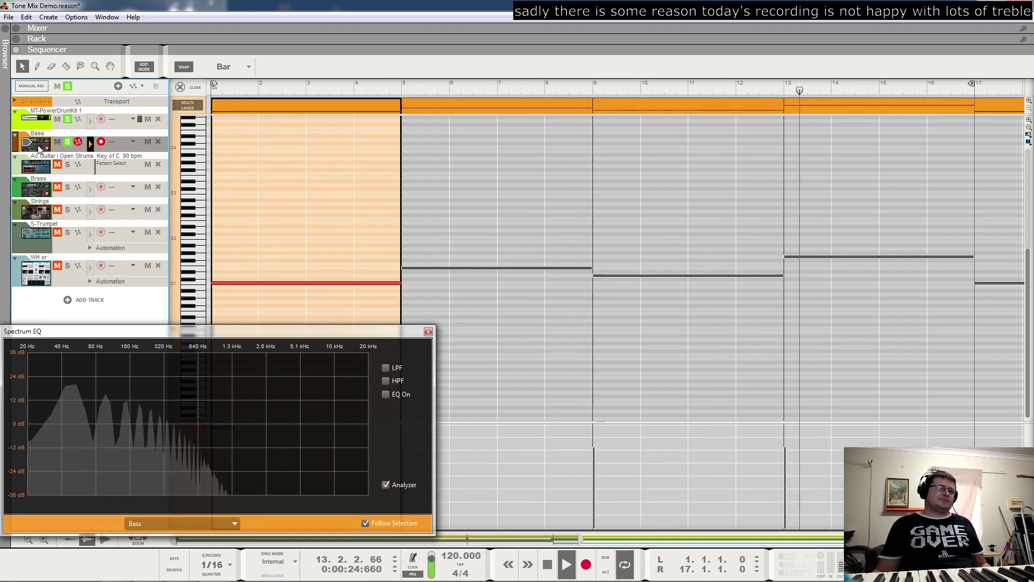
pyautogui.press('space')
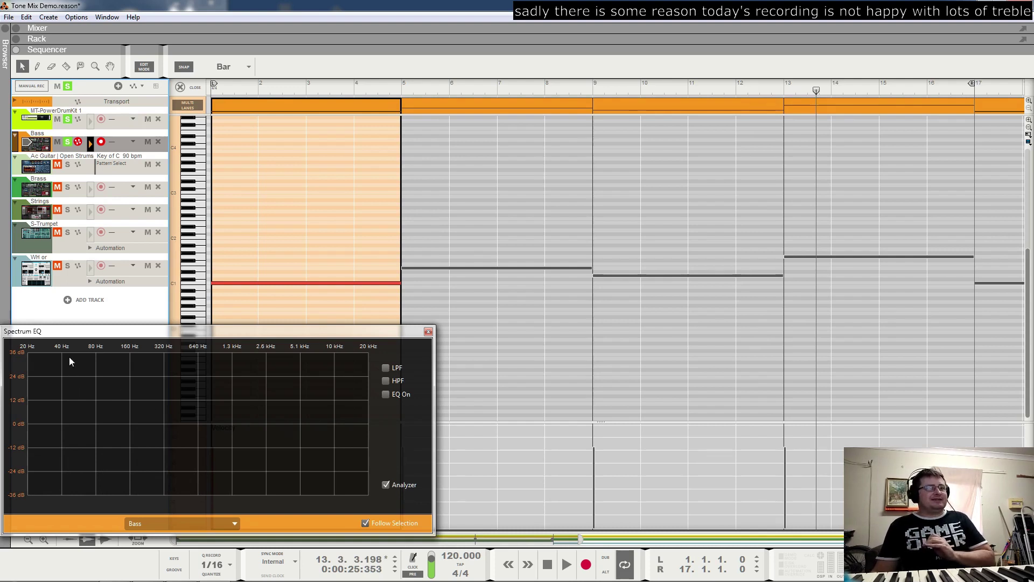
# Turn on the Bass EQ with LF Bell and boost the low-frequency band about 6.7 dB at about 55 Hz
pyautogui.click(385, 394)
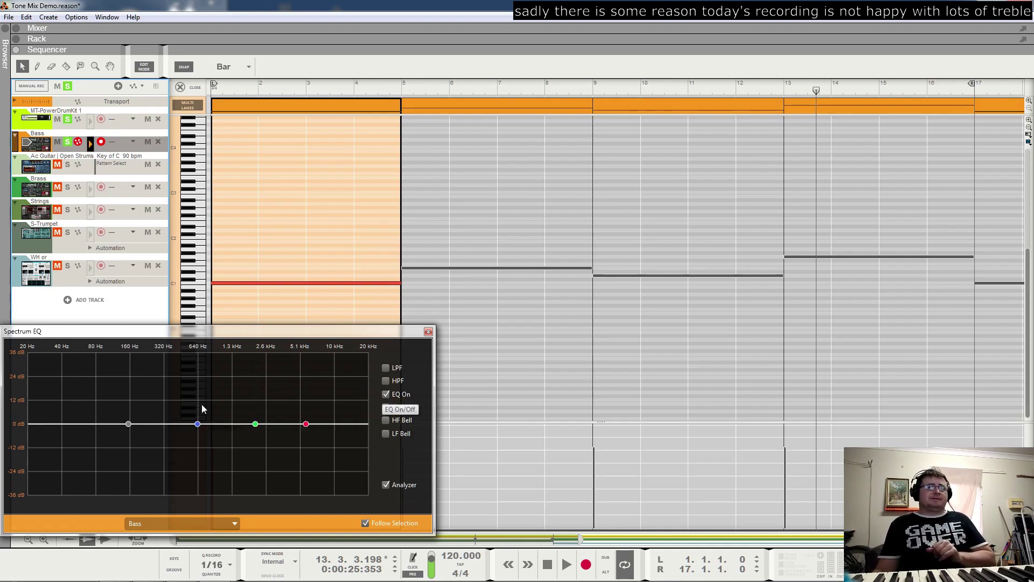
pyautogui.moveTo(135, 434)
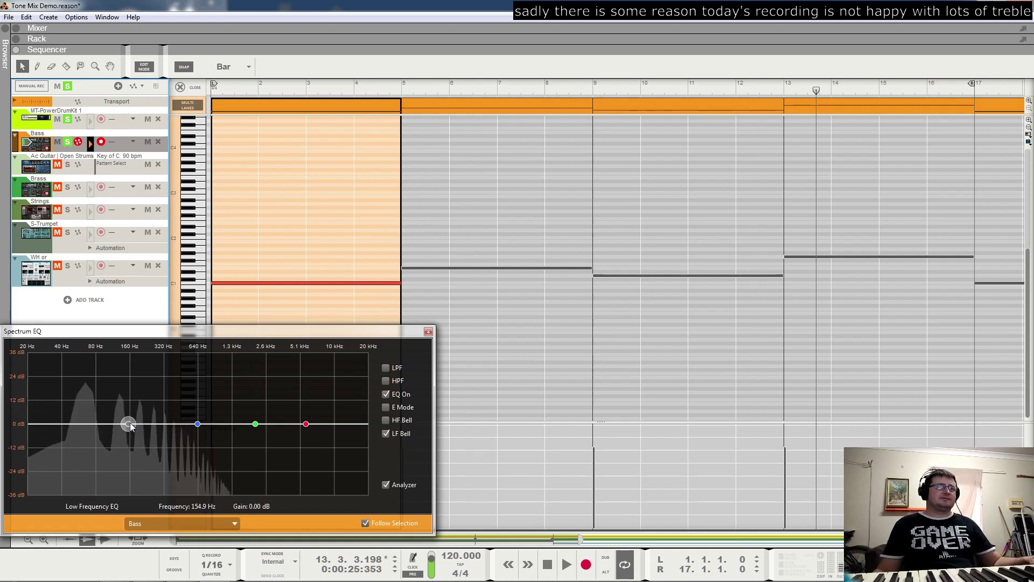
pyautogui.moveTo(128, 424); pyautogui.dragTo(78, 413)
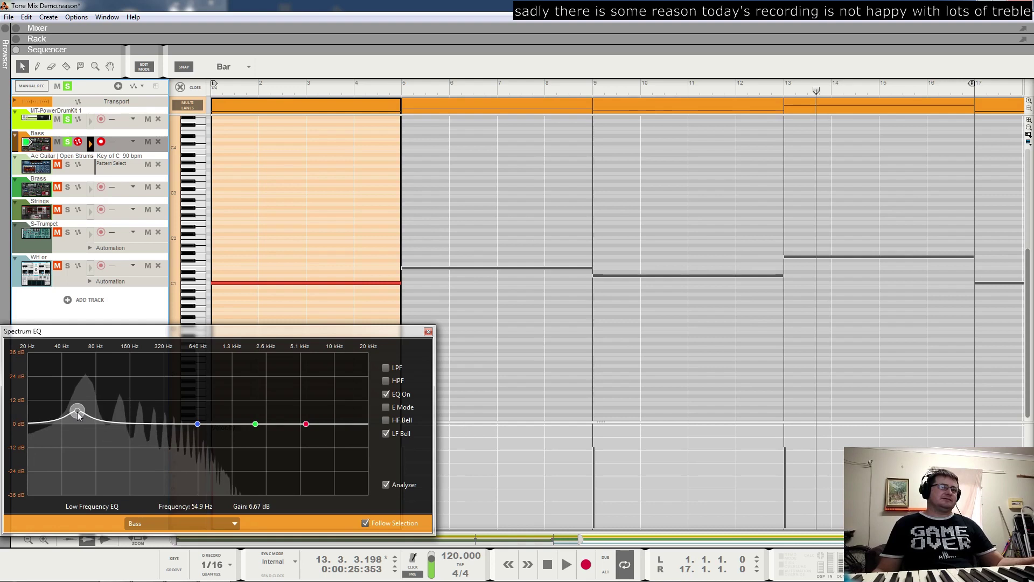
pyautogui.click(255, 423)
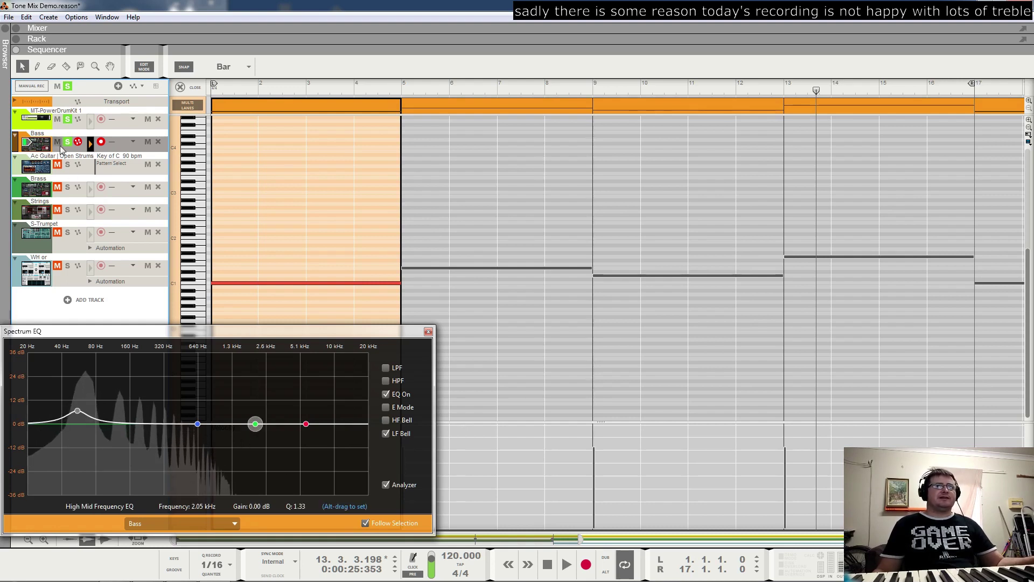
# Clear the solos and boost the MT-PowerDrumKit 1 low-frequency bell about 4.4 dB at about 66 Hz, comparing with the EQ bypassed
pyautogui.click(68, 120)
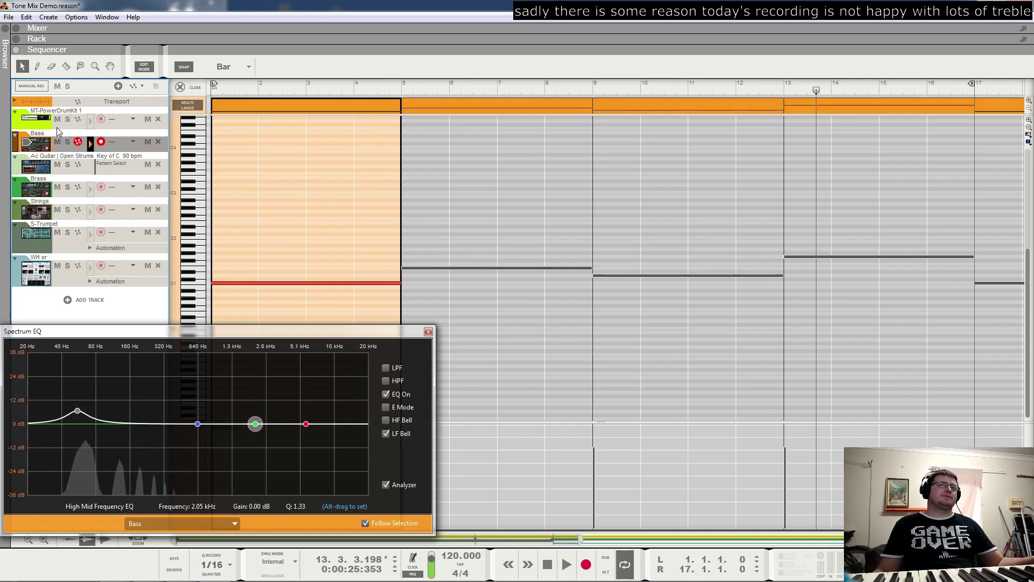
pyautogui.click(18, 125)
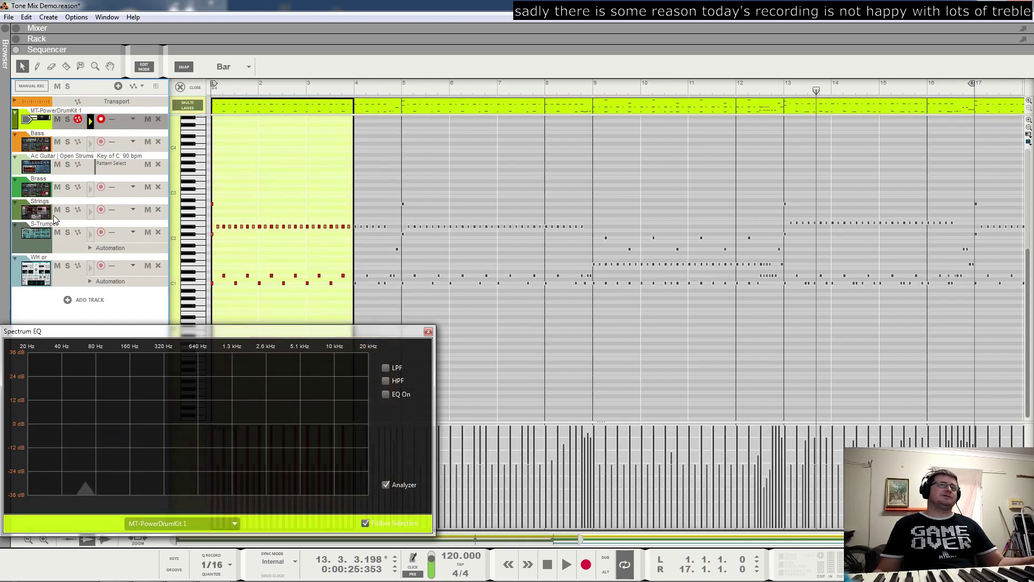
pyautogui.click(386, 394)
pyautogui.click(386, 434)
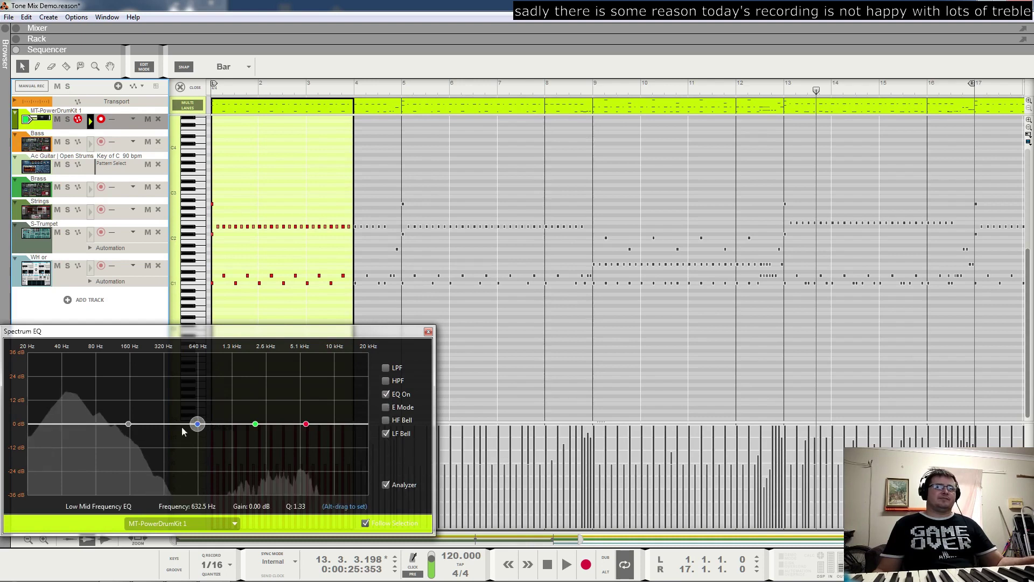
pyautogui.moveTo(128, 424); pyautogui.dragTo(88, 421)
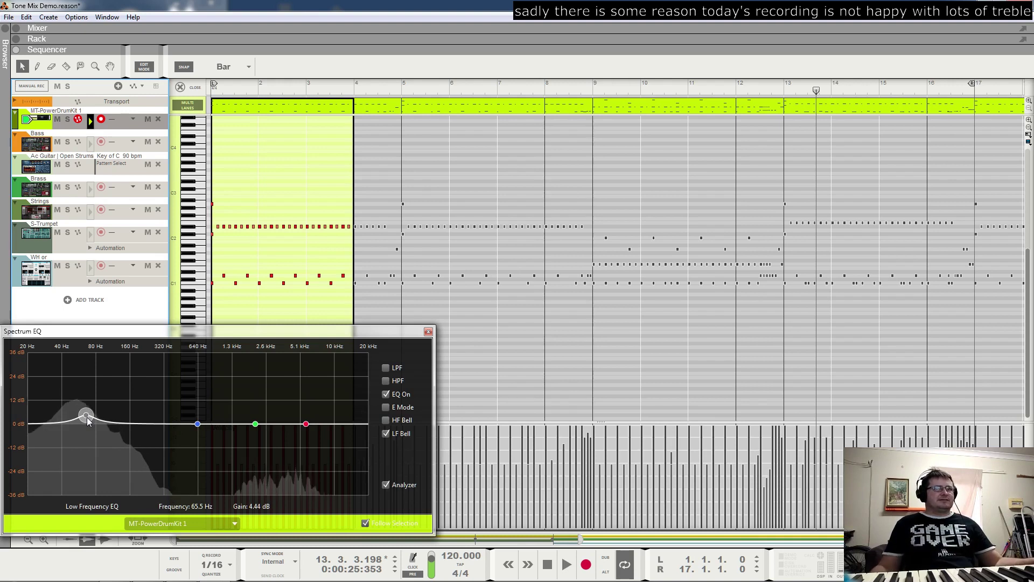
pyautogui.click(387, 394)
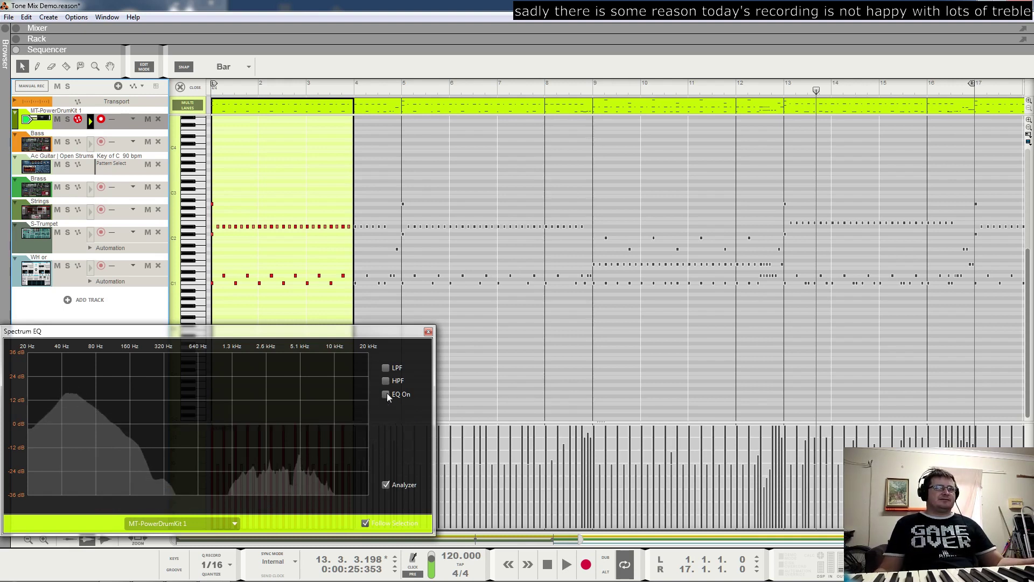
pyautogui.click(386, 394)
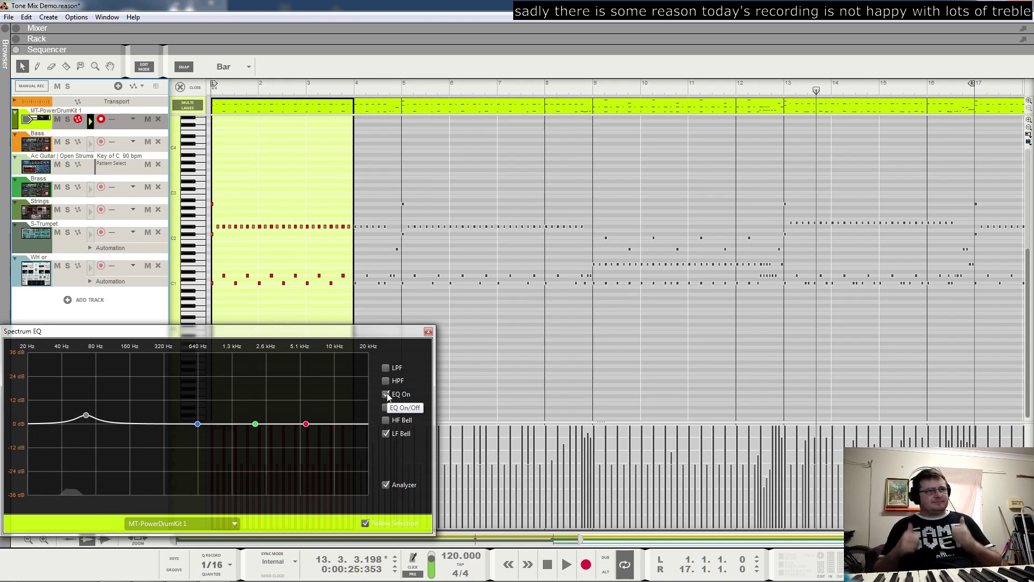
# Close the Spectrum EQ and clip editor, and play the full arrangement with all tracks audible
pyautogui.click(428, 332)
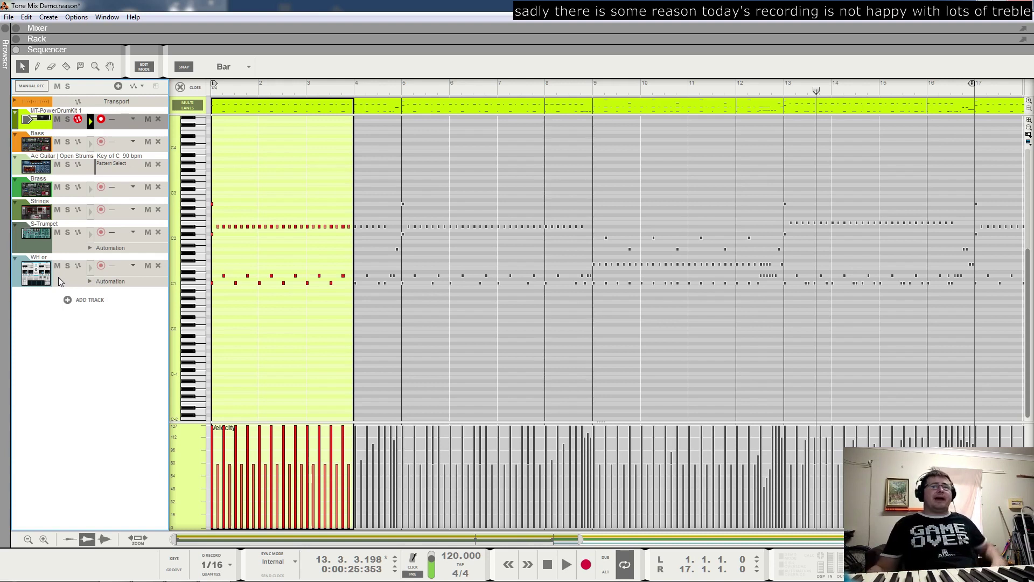
pyautogui.click(180, 88)
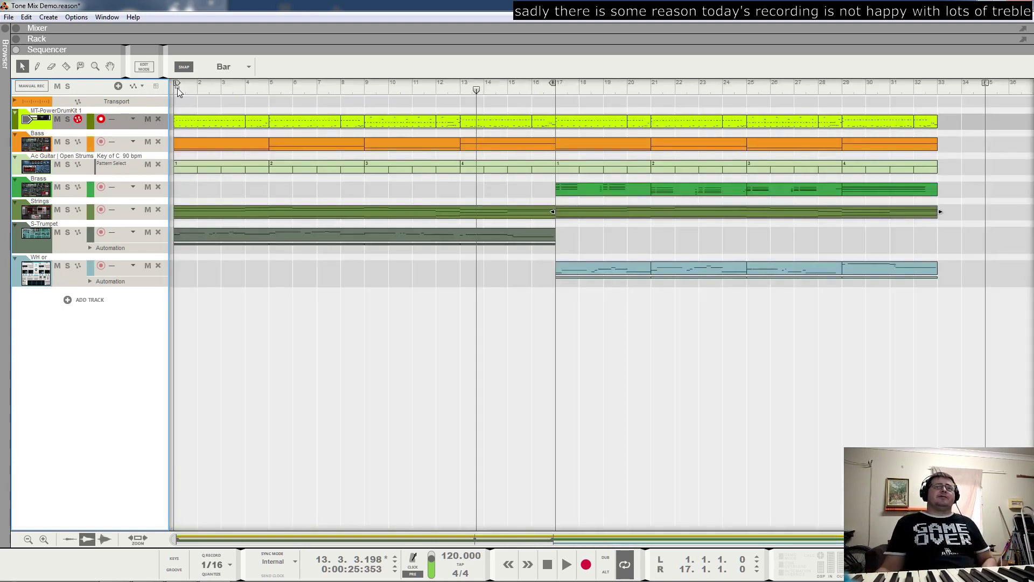
pyautogui.press('space')
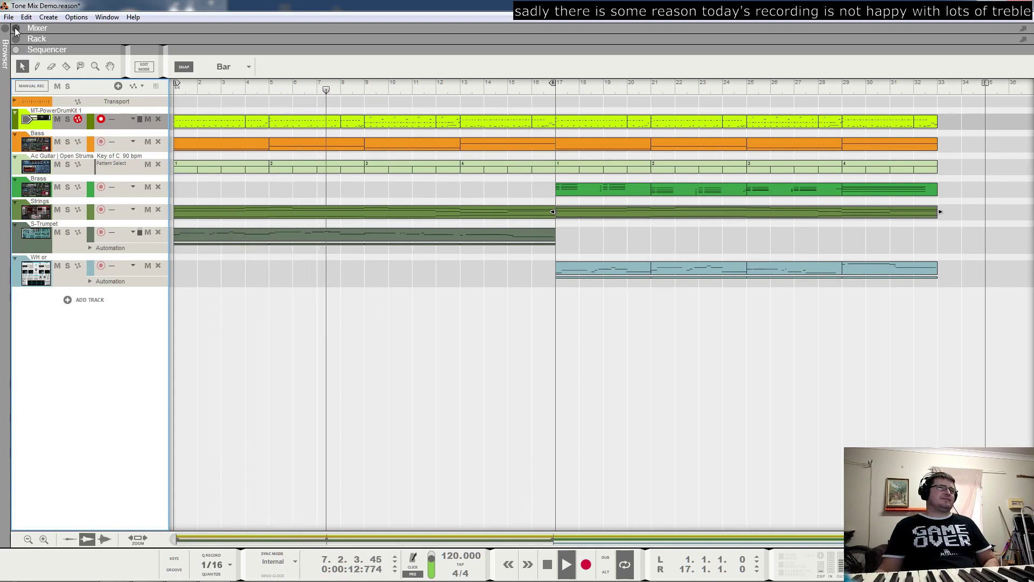
# Check the mixer's channel levels, replace the mixer with the rack view, and stop playback
pyautogui.click(35, 28)
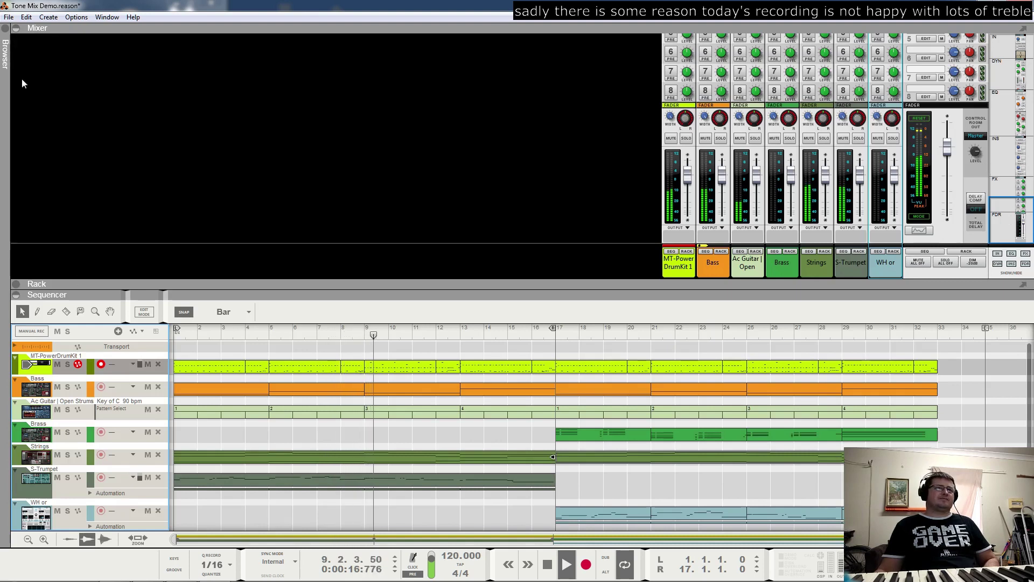
pyautogui.click(15, 28)
pyautogui.click(16, 39)
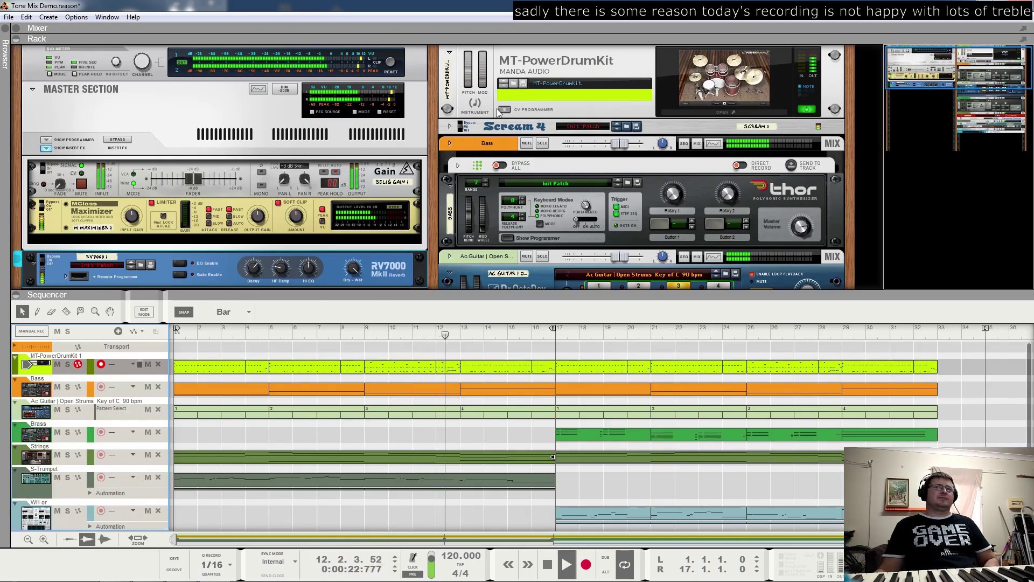
pyautogui.press('space')
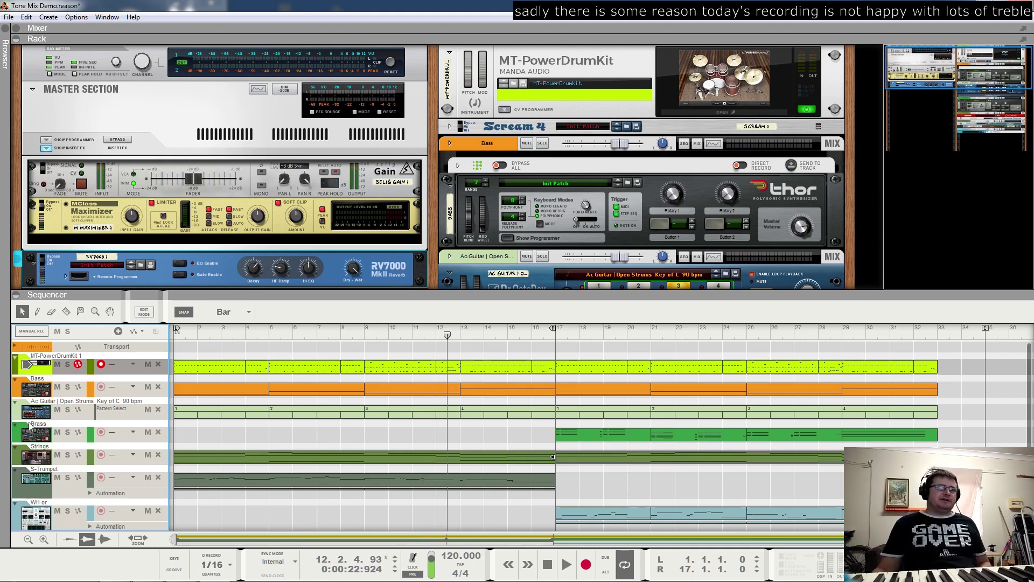
# Solo the Bass and MT-PowerDrumKit 1 tracks and play them together from bar 1
pyautogui.click(68, 387)
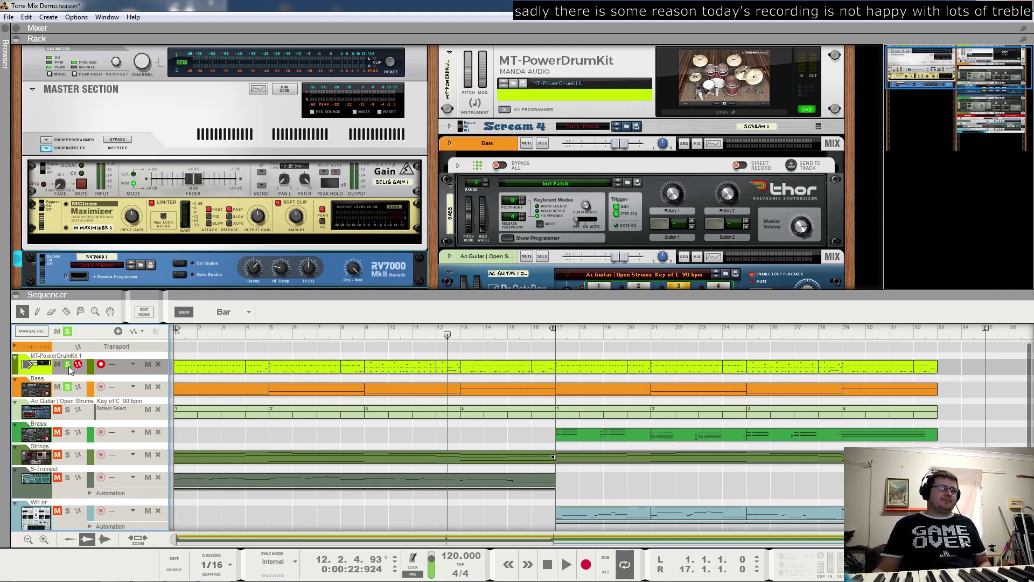
pyautogui.click(186, 334)
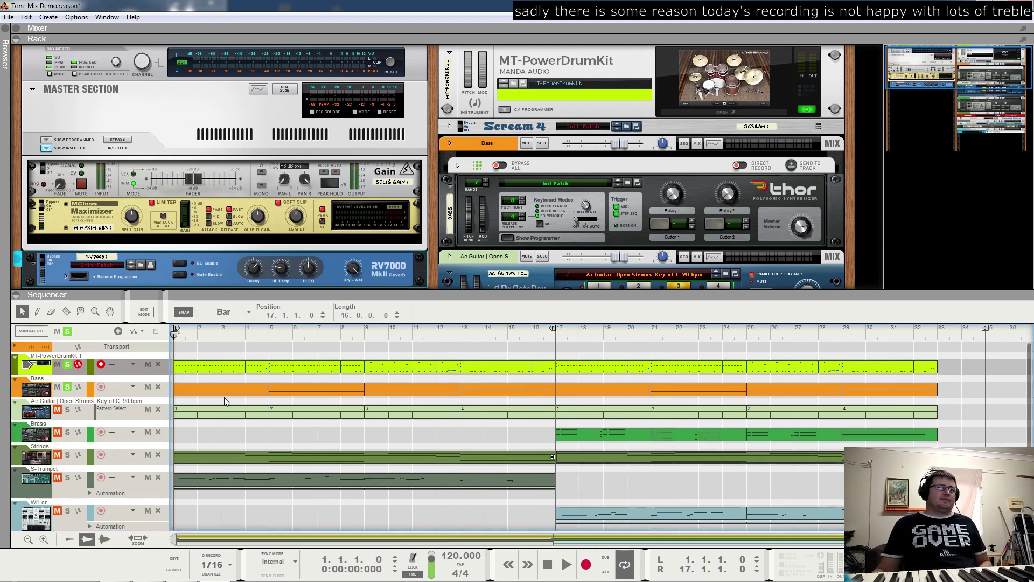
pyautogui.press('space')
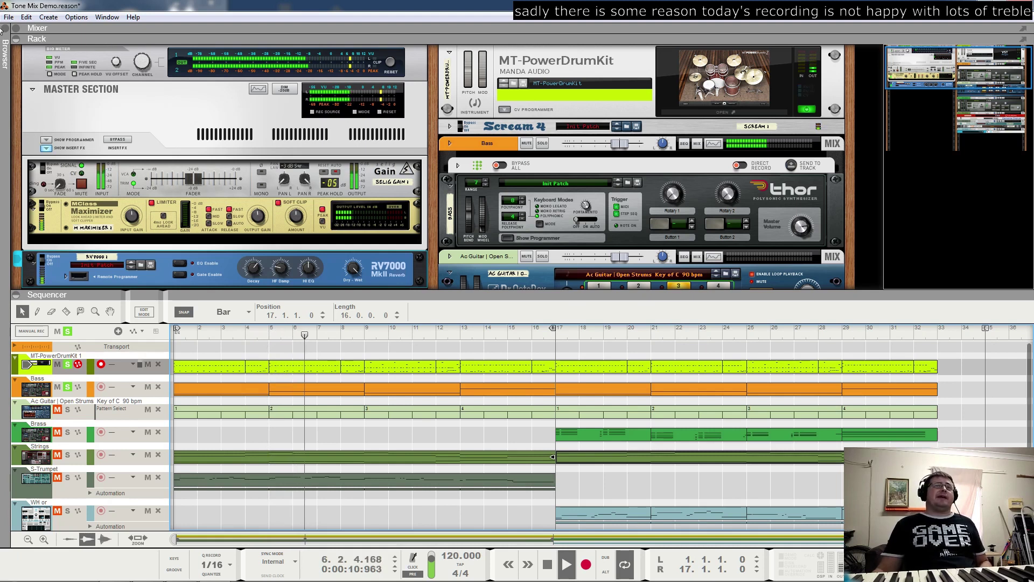
# Lower the Bass's FX1 send to about -19.7 dB, adjust the MT-PowerDrumKit 1 FX1 send, and bring the mixer faders back into view
pyautogui.click(17, 30)
pyautogui.click(1009, 129)
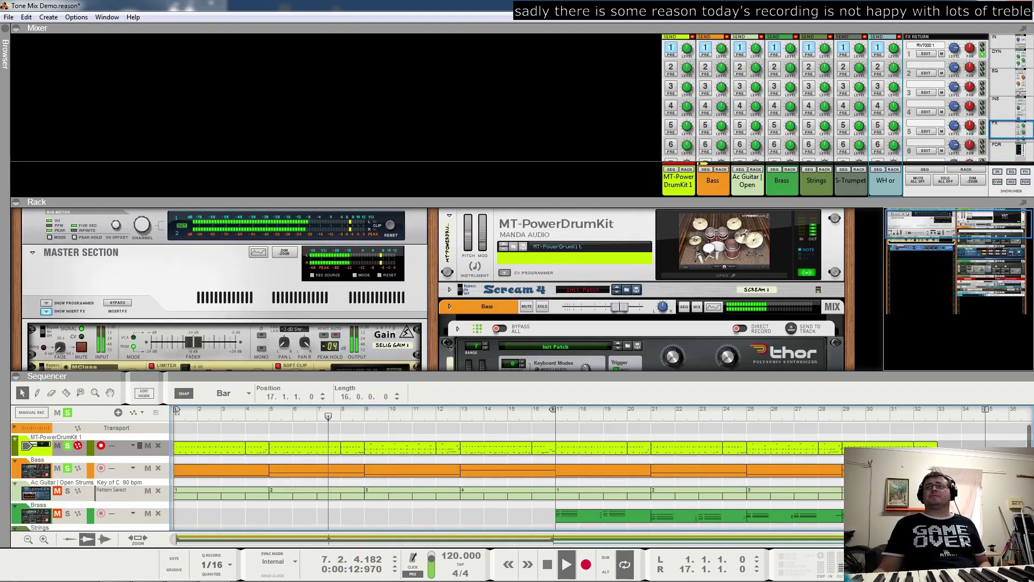
pyautogui.click(721, 56)
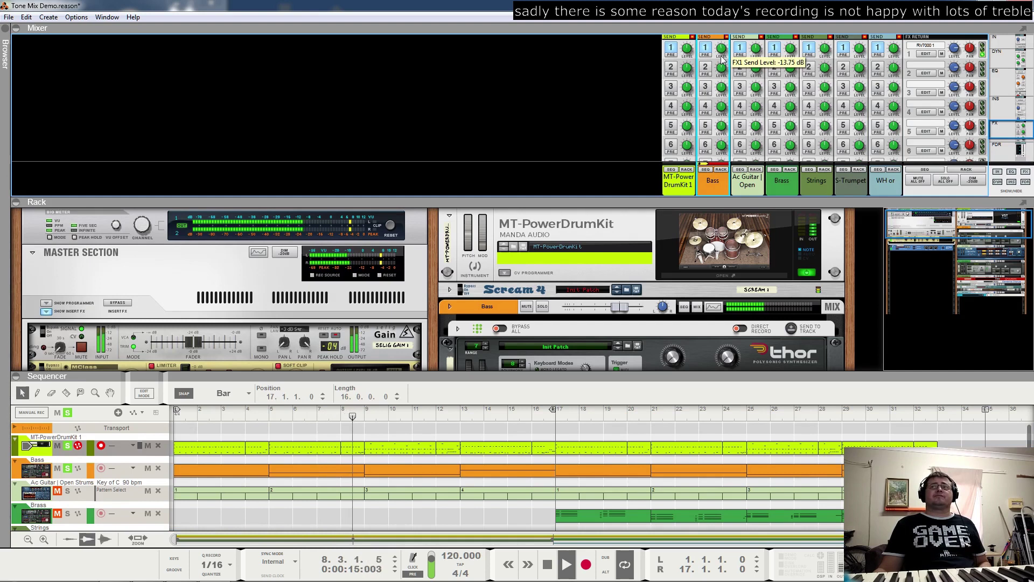
pyautogui.click(689, 58)
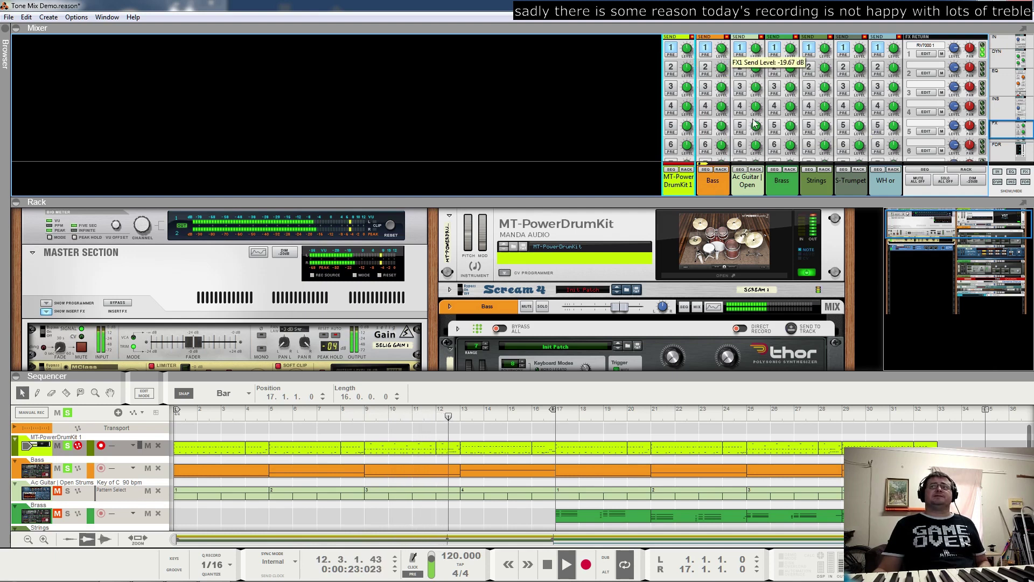
pyautogui.click(1010, 156)
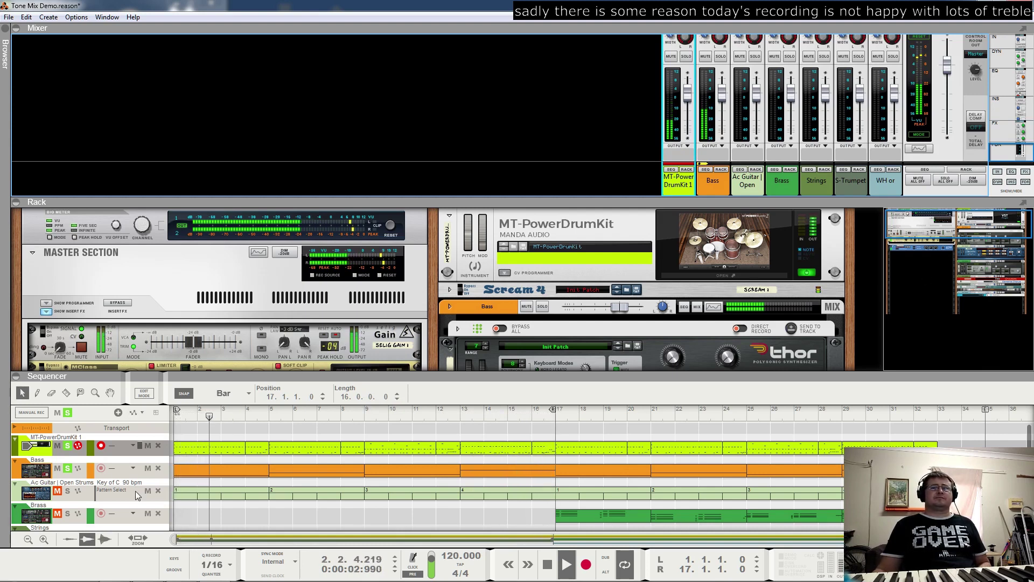
# Open the Spectrum EQ for the Bass channel, move its window above the sequencer, and select the Bass track
pyautogui.press('F2')
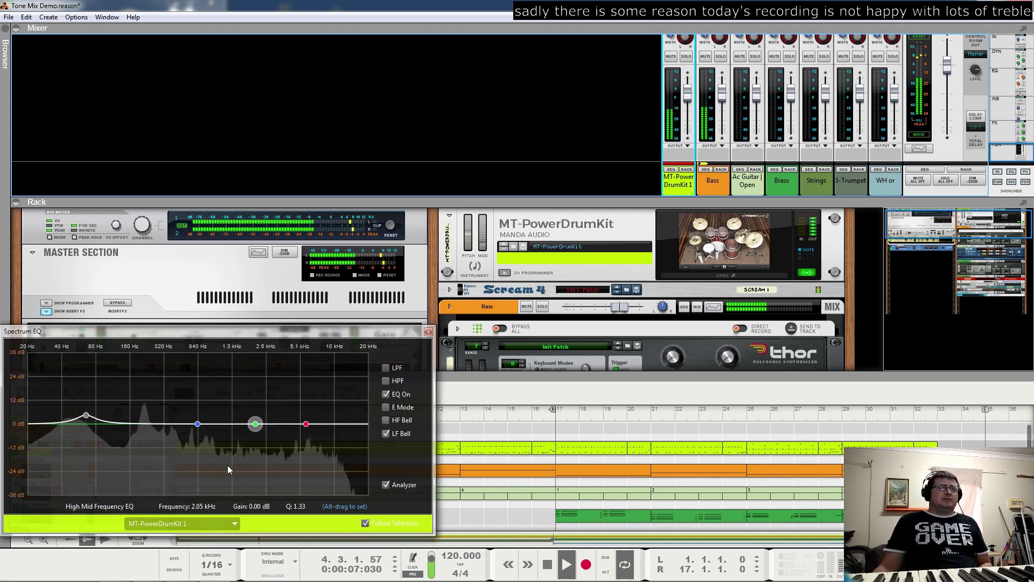
pyautogui.click(714, 180)
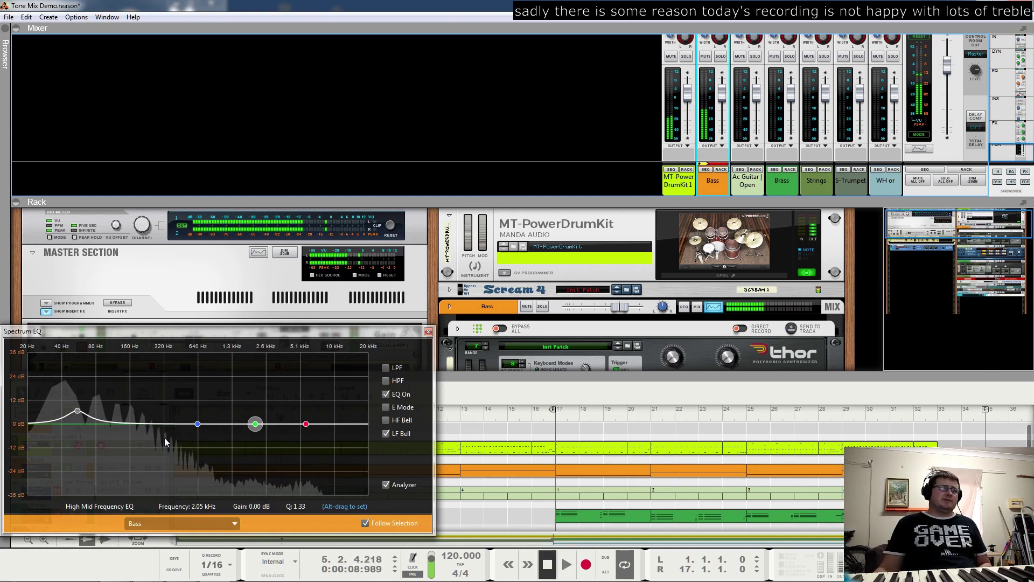
pyautogui.click(79, 413)
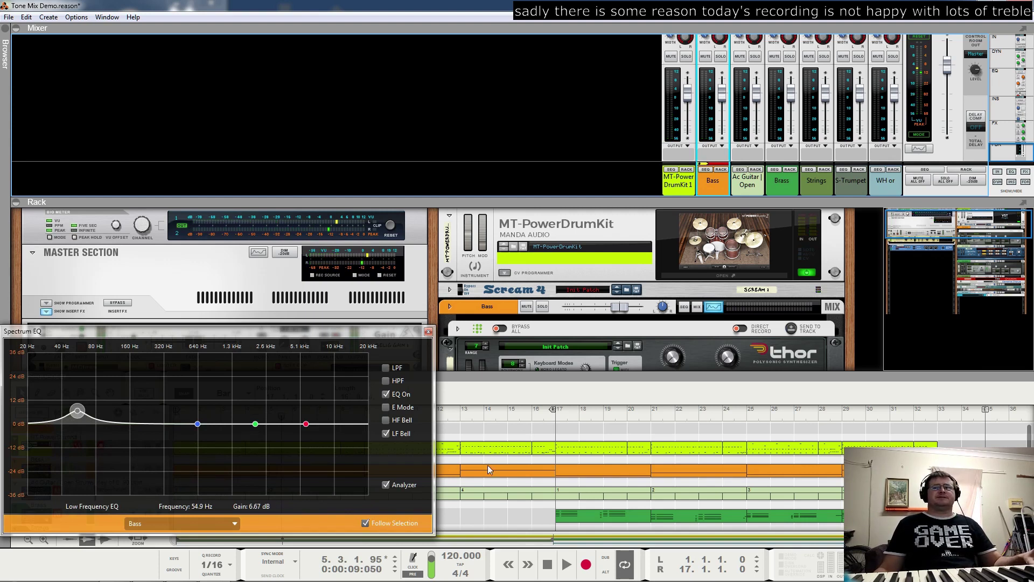
pyautogui.moveTo(371, 337); pyautogui.dragTo(390, 167)
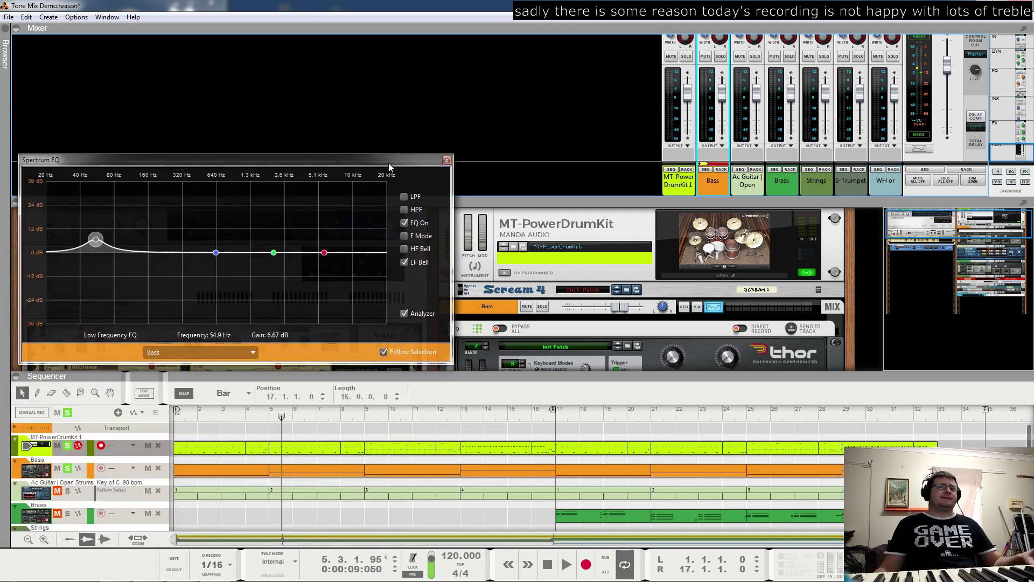
pyautogui.click(45, 469)
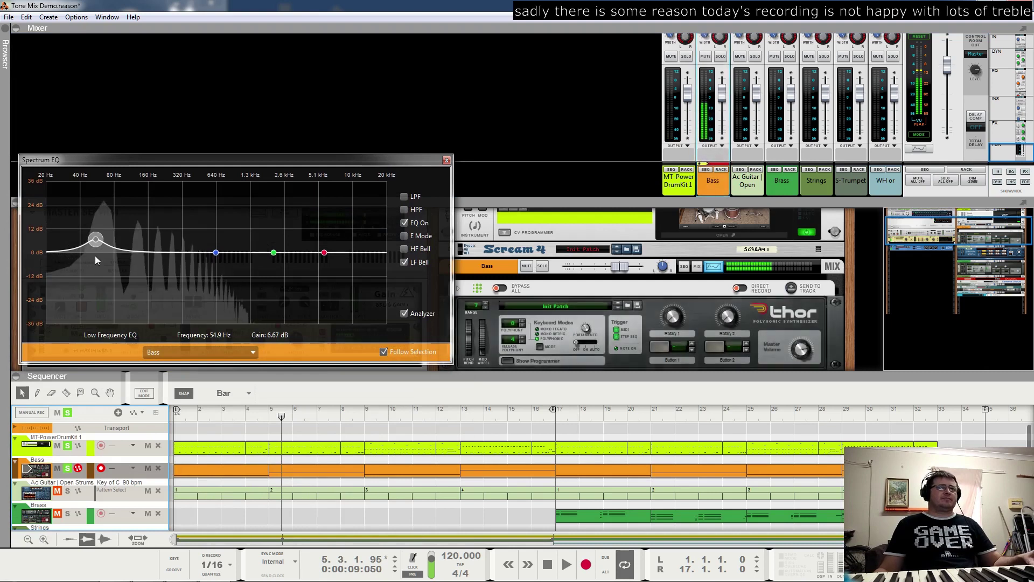
# Boost the Bass low mids by 6.67 dB at 200 Hz, enable E Mode, and turn off LF Bell
pyautogui.moveTo(216, 252); pyautogui.dragTo(159, 239)
pyautogui.click(421, 238)
pyautogui.click(95, 238)
pyautogui.click(404, 262)
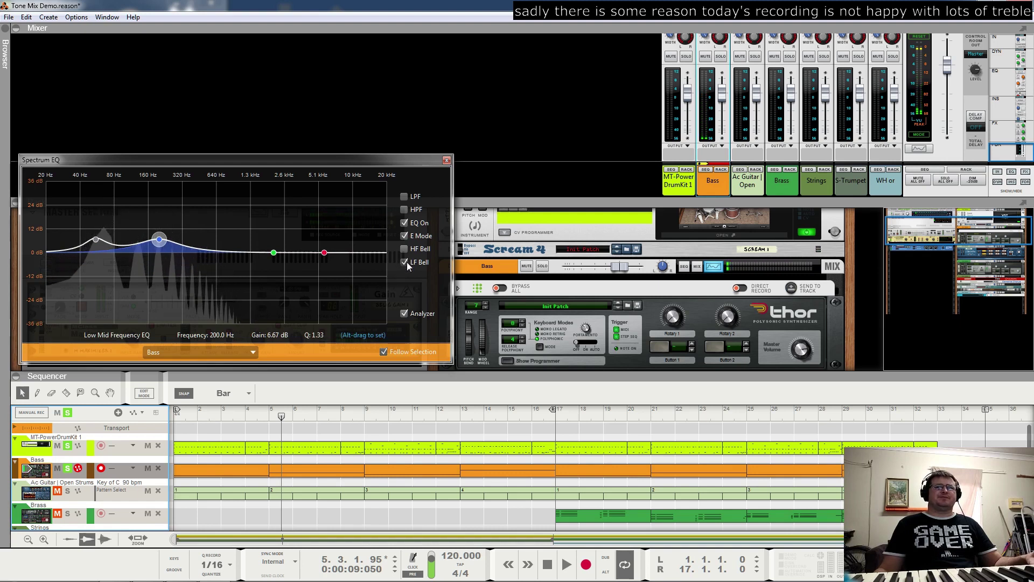
# Bypass and re-enable the Bass EQ, reduce its low-mid boost, and cut the high mids by 4.76 dB at 1.20 kHz
pyautogui.click(404, 225)
pyautogui.click(403, 225)
pyautogui.moveTo(159, 239)
pyautogui.mouseDown()
pyautogui.moveTo(159, 252)
pyautogui.moveTo(142, 251)
pyautogui.moveTo(150, 249)
pyautogui.mouseUp()
pyautogui.moveTo(274, 253); pyautogui.dragTo(249, 264)
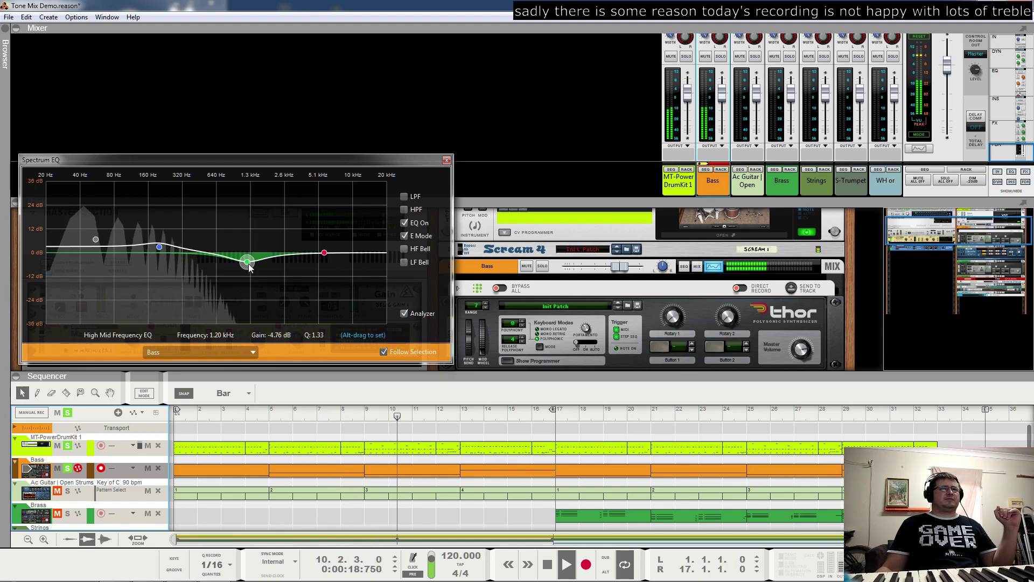
# Try Bass low-frequency boosts of 7.62 dB at 61.7 Hz and 9.52 dB at 53.2 Hz, with low mids at 208.9 Hz, 1.27 dB
pyautogui.moveTo(98, 240); pyautogui.dragTo(105, 239)
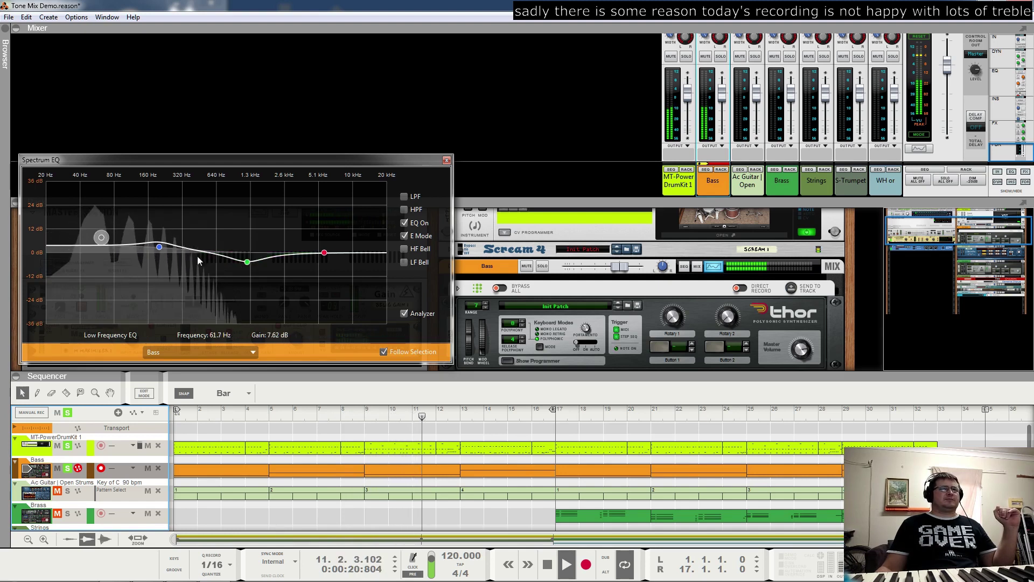
pyautogui.moveTo(102, 237)
pyautogui.mouseDown()
pyautogui.moveTo(75, 235)
pyautogui.moveTo(94, 238)
pyautogui.mouseUp()
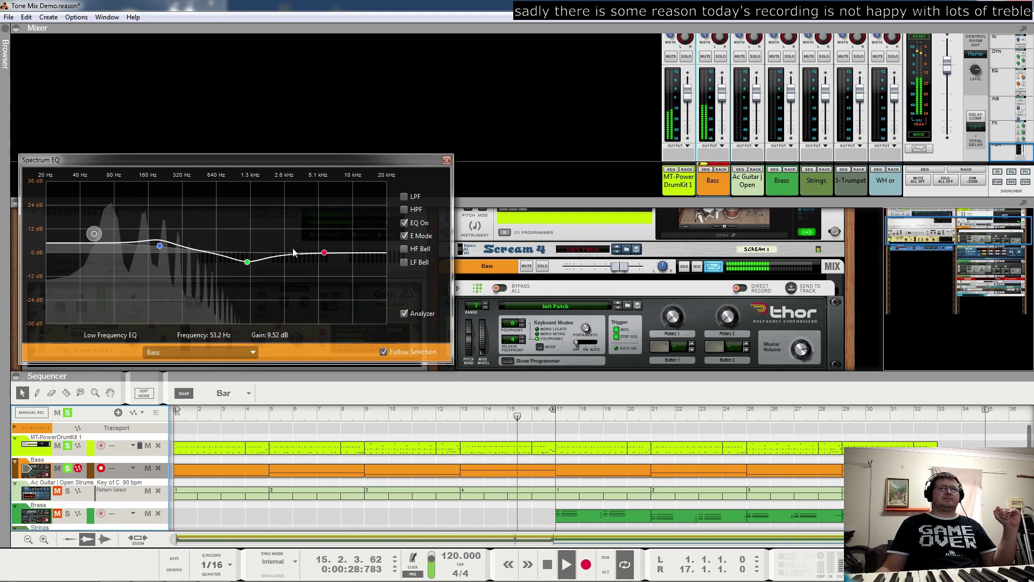
pyautogui.moveTo(159, 245); pyautogui.dragTo(162, 251)
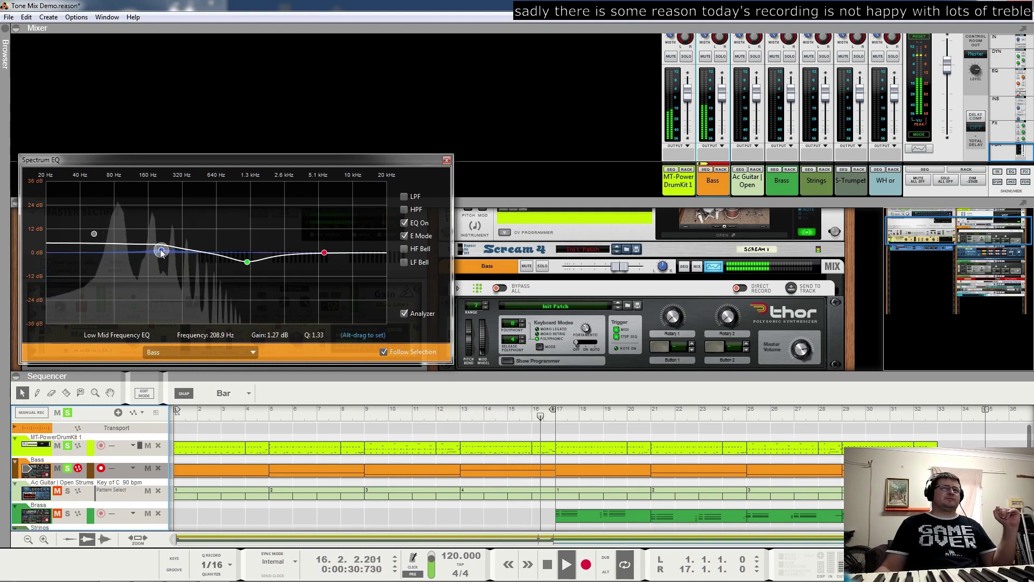
pyautogui.moveTo(94, 233); pyautogui.dragTo(96, 236)
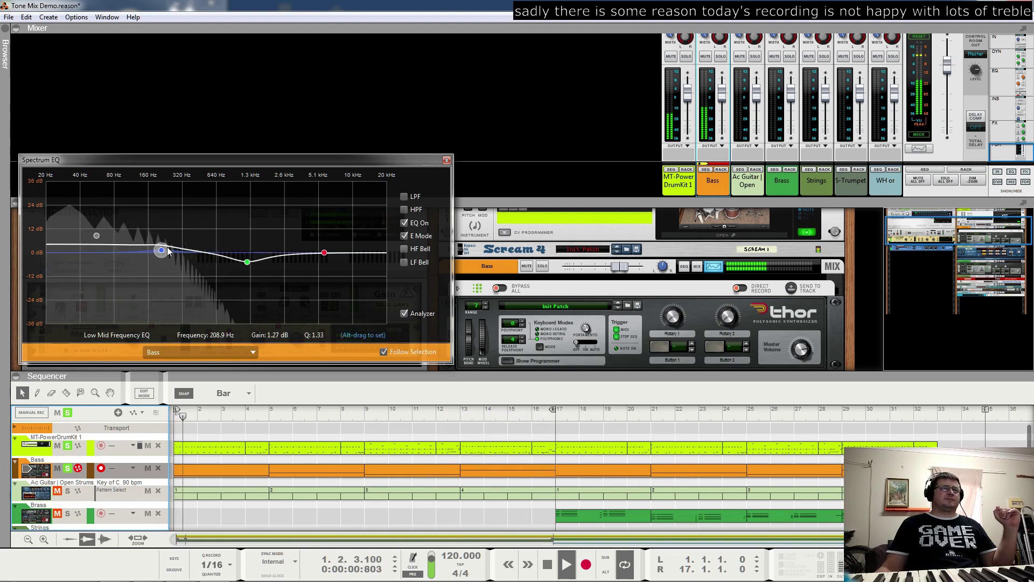
# Move the Bass high band to 22 kHz and set the high-mid cut to -8.89 dB at 1.06 kHz, with a smaller low-frequency boost
pyautogui.click(324, 253)
pyautogui.moveTo(324, 253); pyautogui.dragTo(389, 252)
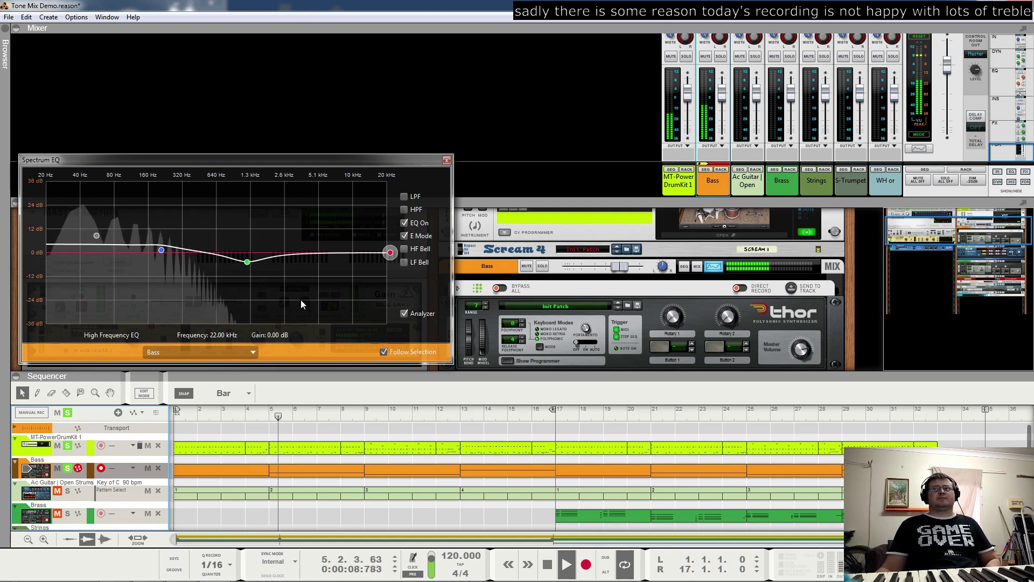
pyautogui.click(237, 264)
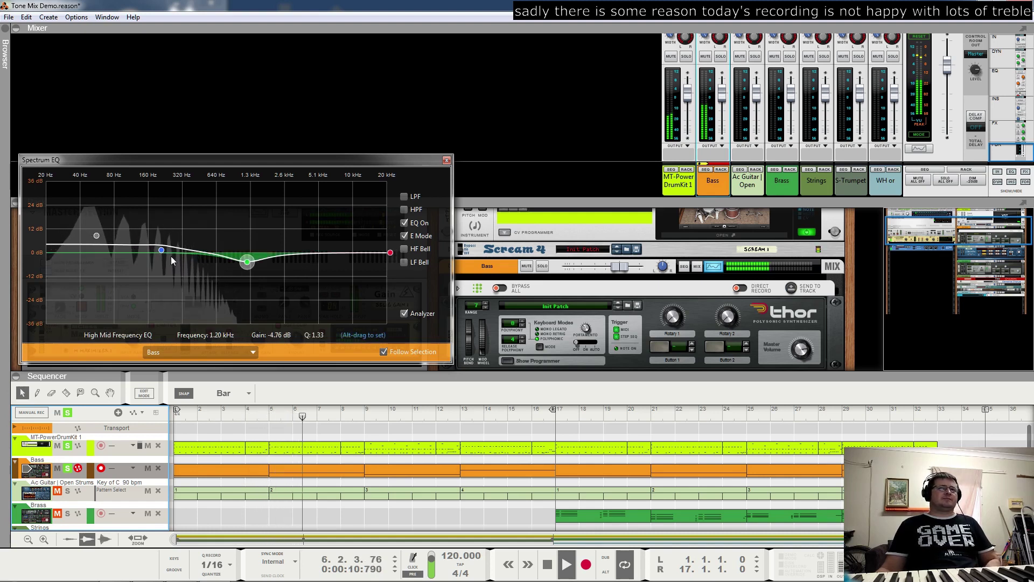
pyautogui.moveTo(98, 236); pyautogui.dragTo(98, 247)
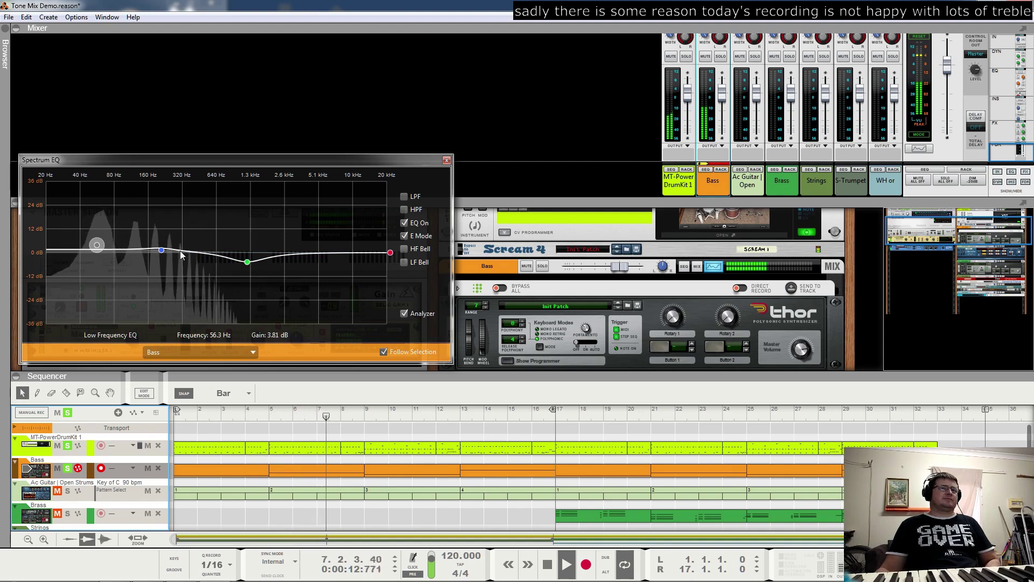
pyautogui.moveTo(246, 262); pyautogui.dragTo(244, 276)
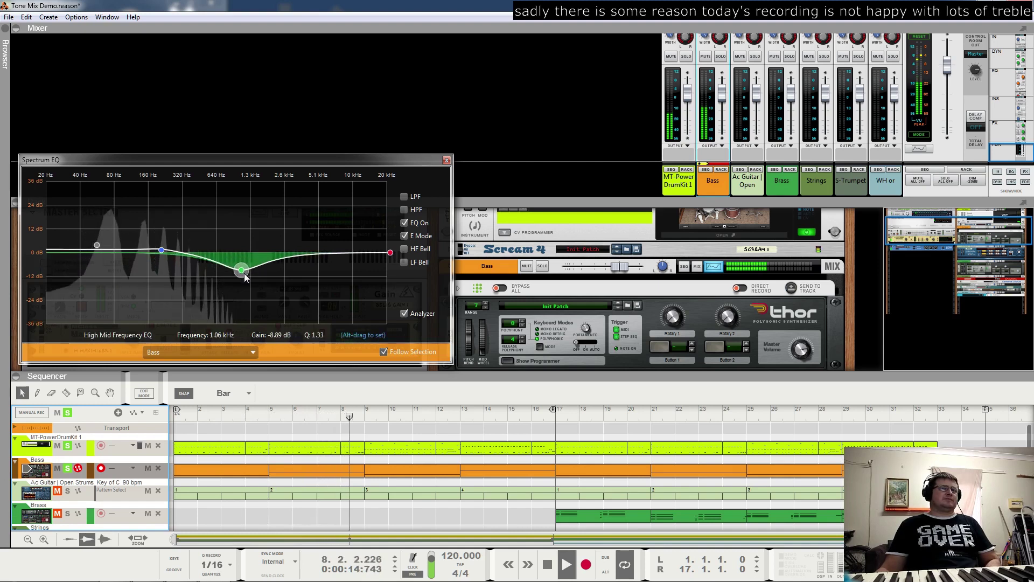
# Flatten the Bass low band to 0 dB, boost the low mids by 3.81 dB at 419.8 Hz, and stop playback
pyautogui.click(96, 246)
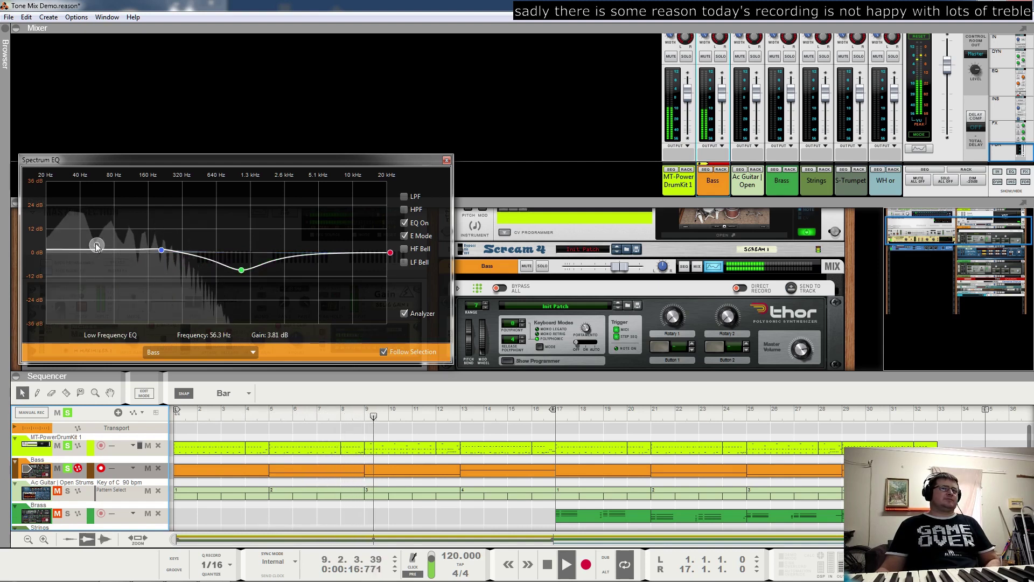
pyautogui.moveTo(98, 244); pyautogui.dragTo(92, 252)
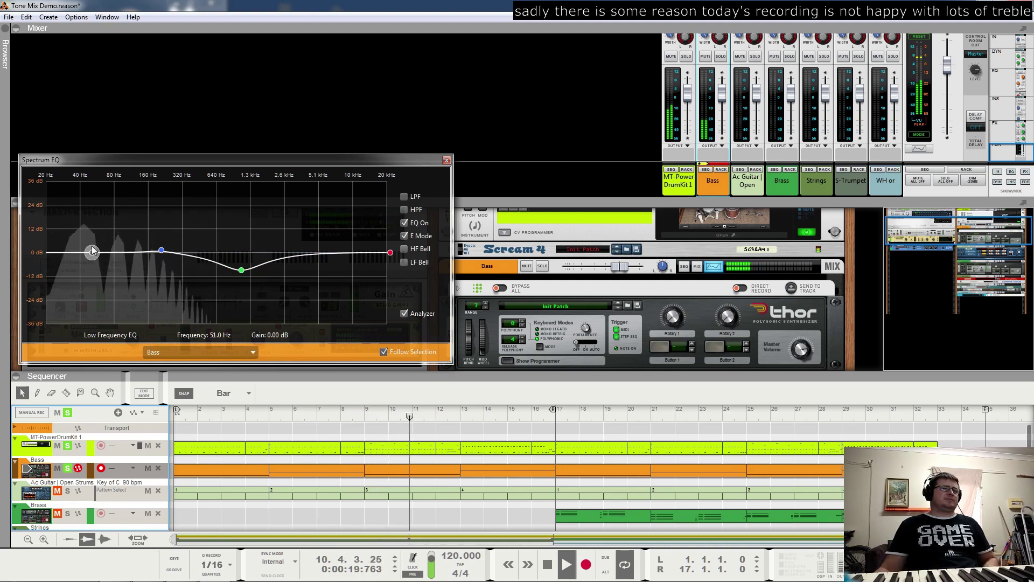
pyautogui.click(161, 251)
pyautogui.moveTo(163, 252); pyautogui.dragTo(195, 245)
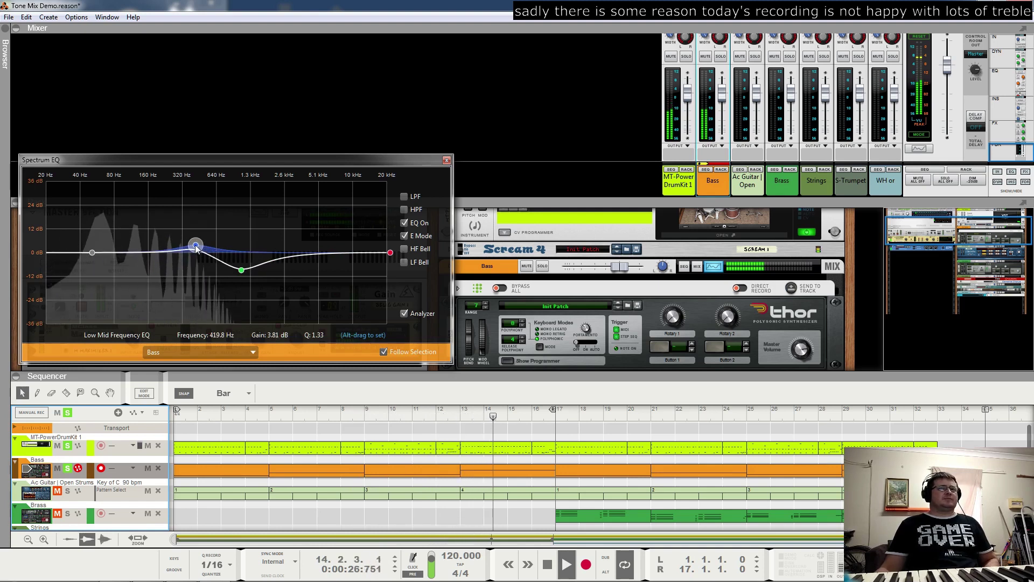
pyautogui.press('space')
# Enable LF Bell on the Bass EQ and boost the low band by 8.89 dB at 128.2 Hz while the tracks play
pyautogui.click(405, 263)
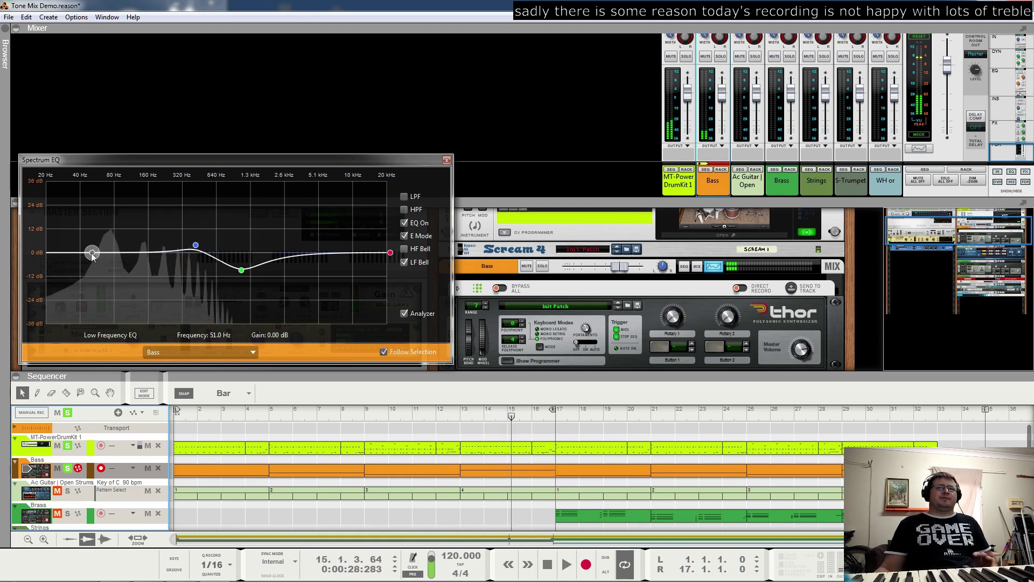
pyautogui.moveTo(95, 254); pyautogui.dragTo(134, 249)
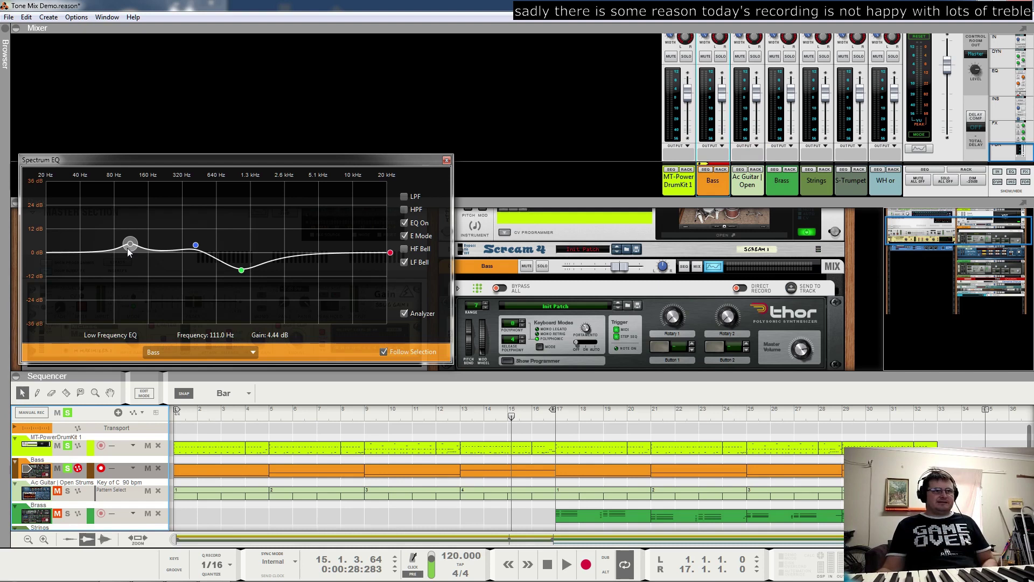
pyautogui.press('space')
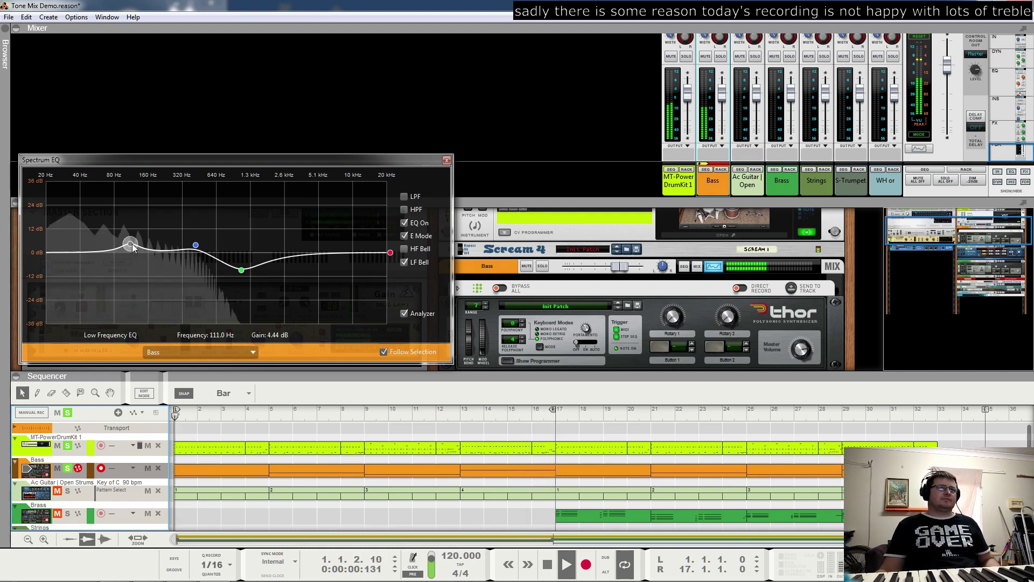
pyautogui.moveTo(133, 247); pyautogui.dragTo(136, 235)
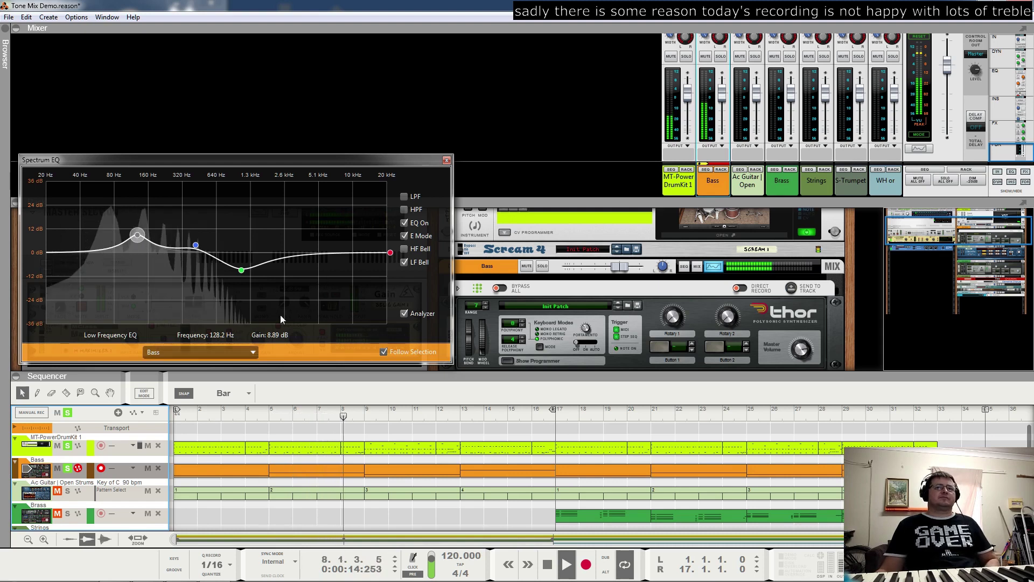
# On the MT-PowerDrumKit 1 EQ, enable E Mode, gently boost high mids and cut low mids, and move the high band to 21.82 kHz
pyautogui.click(39, 445)
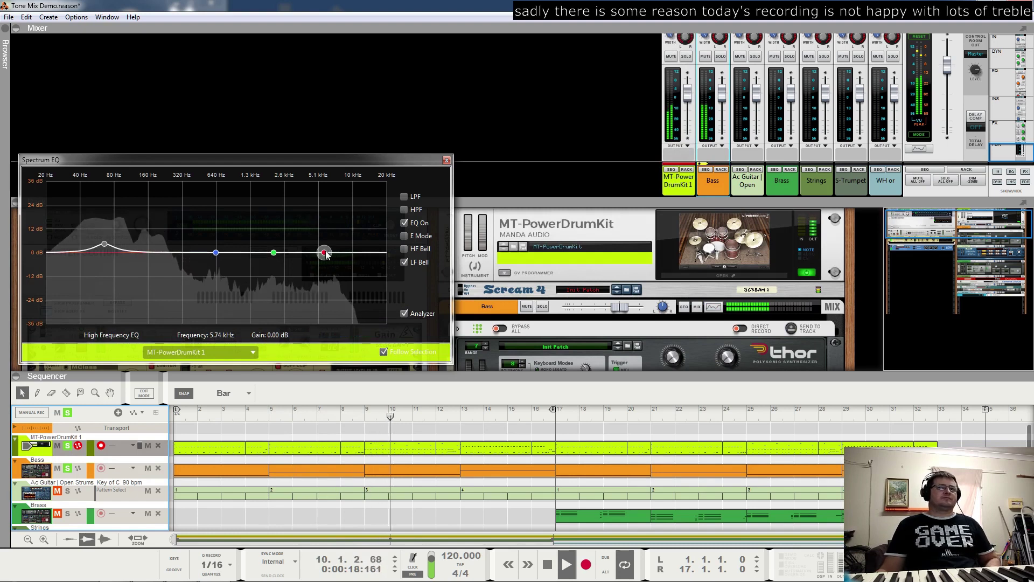
pyautogui.moveTo(274, 252); pyautogui.dragTo(255, 247)
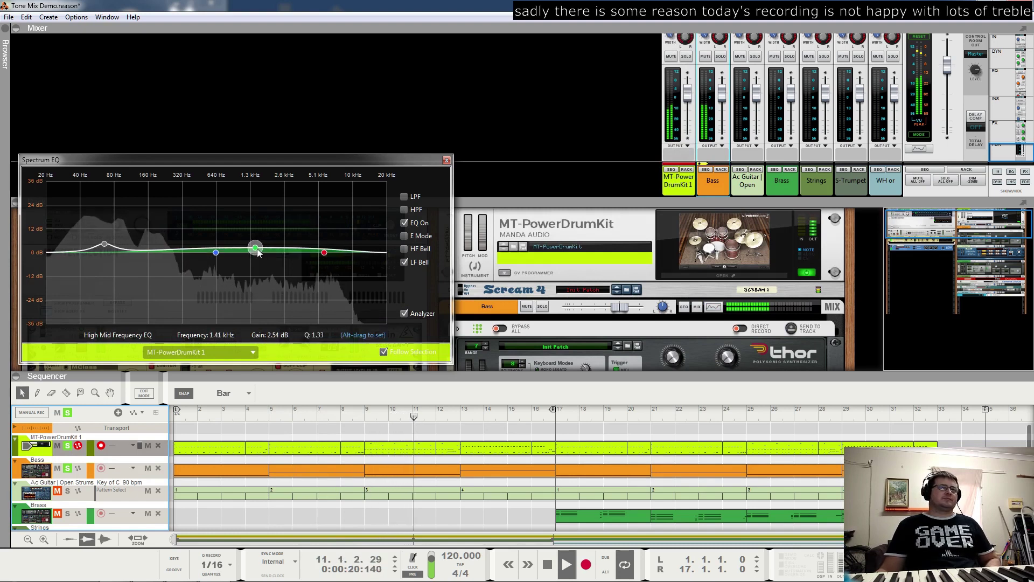
pyautogui.click(403, 237)
pyautogui.moveTo(255, 247); pyautogui.dragTo(169, 258)
pyautogui.moveTo(323, 253); pyautogui.dragTo(391, 252)
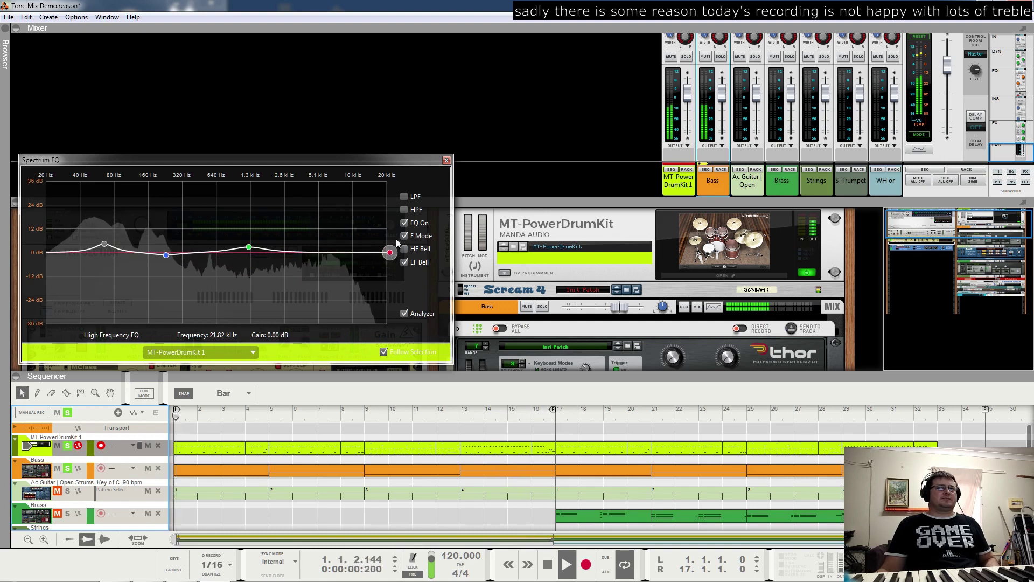
# Enable the drum kit's LPF with its cutoff near 10 kHz, and add a small HF Bell boost around 7 kHz
pyautogui.click(404, 196)
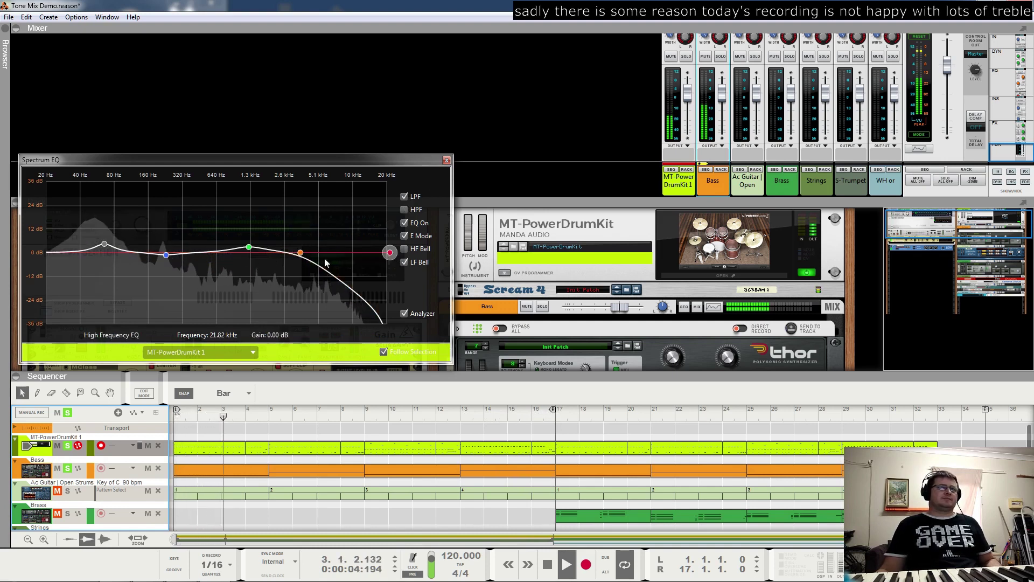
pyautogui.moveTo(299, 253); pyautogui.dragTo(338, 247)
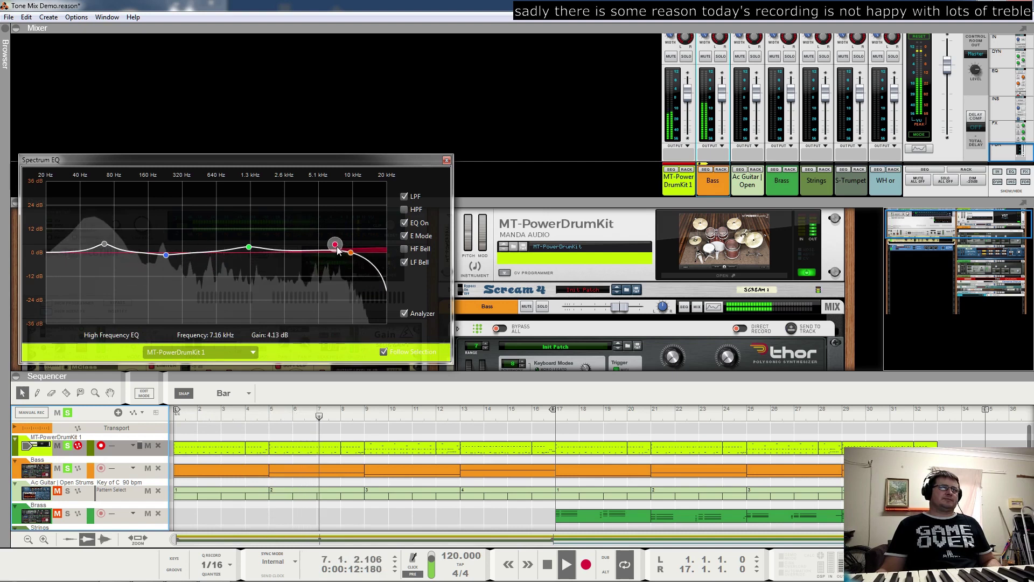
pyautogui.click(404, 249)
pyautogui.moveTo(334, 245)
pyautogui.mouseDown()
pyautogui.moveTo(333, 235)
pyautogui.moveTo(333, 254)
pyautogui.mouseUp()
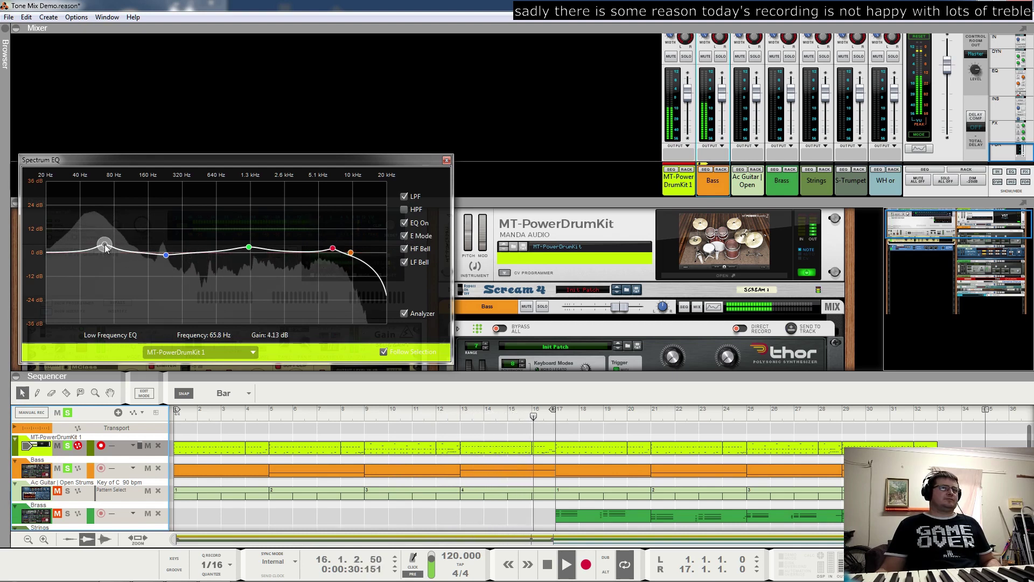
# Set the drum kit's low-frequency boost to 5.08 dB at 65.1 Hz, and compare it with LF Bell off and on
pyautogui.moveTo(105, 244); pyautogui.dragTo(105, 244)
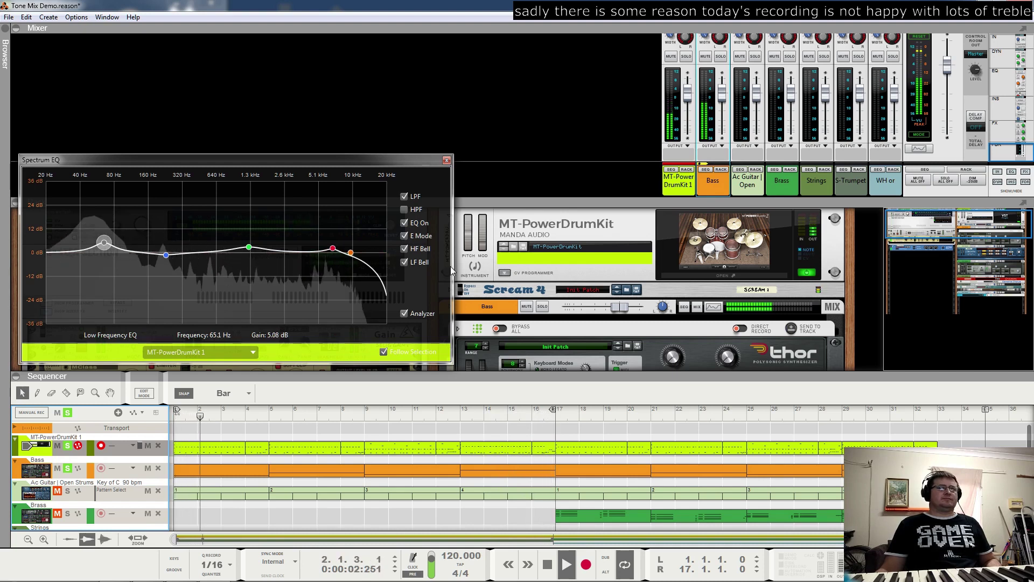
pyautogui.click(404, 263)
pyautogui.click(404, 262)
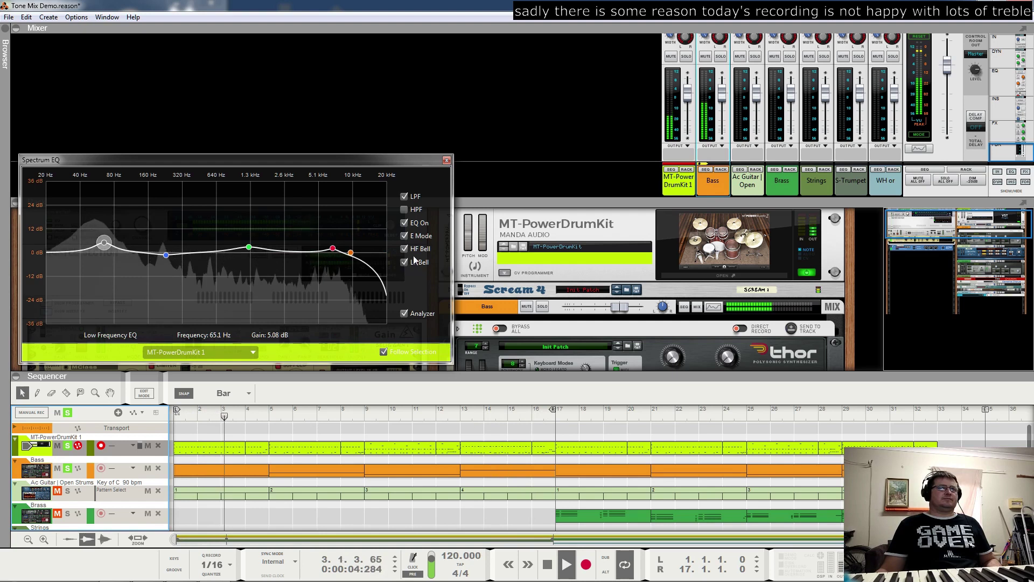
# Close the Spectrum EQ and clear the solos on the Bass and MT-PowerDrumKit 1 tracks
pyautogui.click(447, 161)
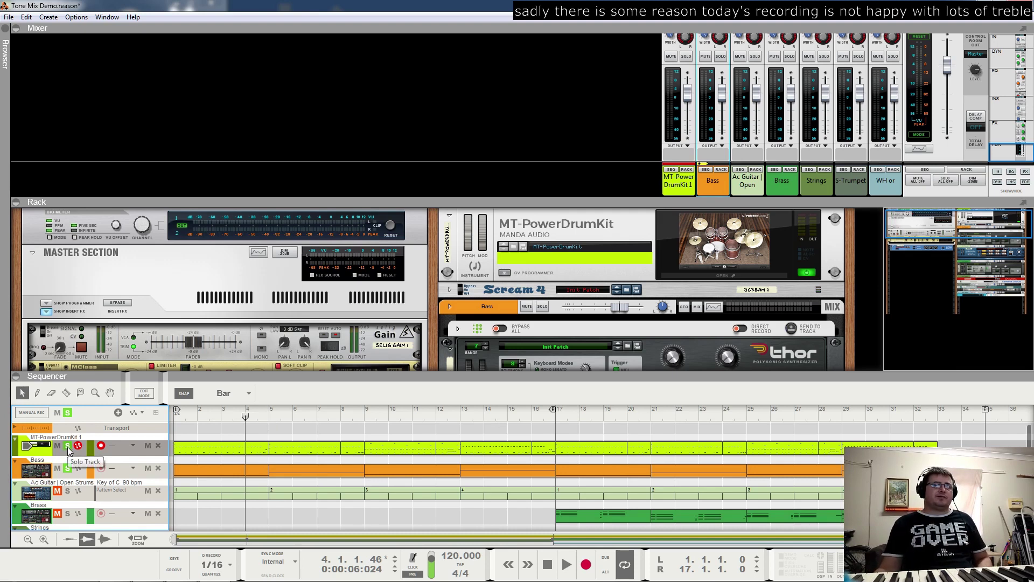
pyautogui.click(68, 468)
pyautogui.click(68, 469)
# Look over the remaining arrangement tracks and mute the Ac Guitar channel in the mixer
pyautogui.scroll(-3, 145, 482)
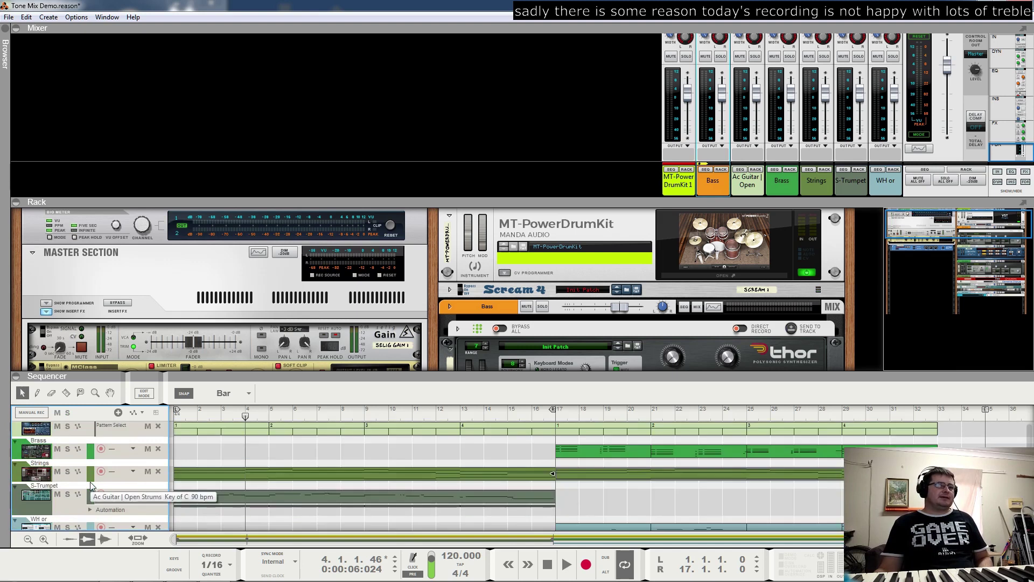
pyautogui.scroll(1, 105, 513)
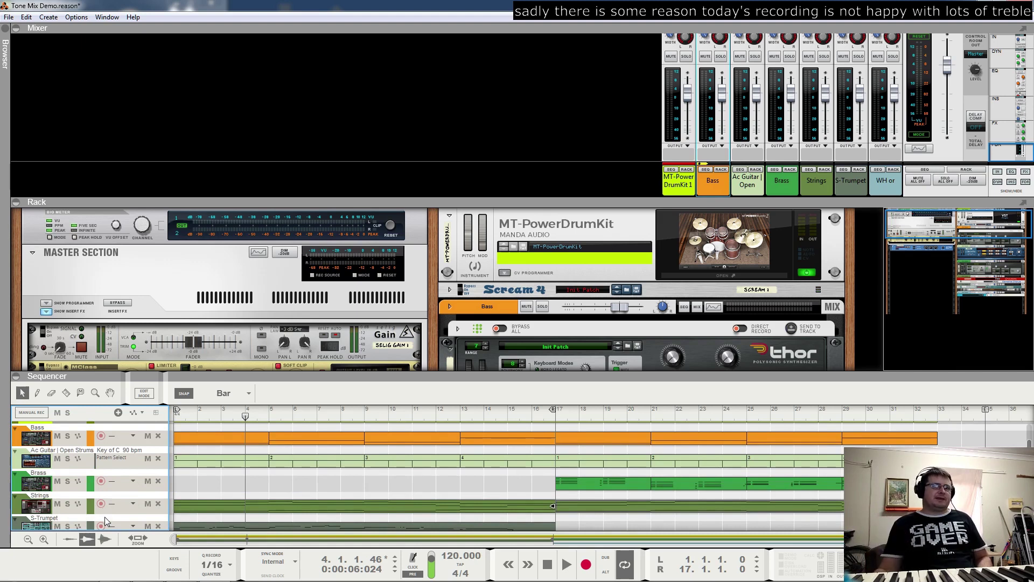
pyautogui.scroll(2, 90, 483)
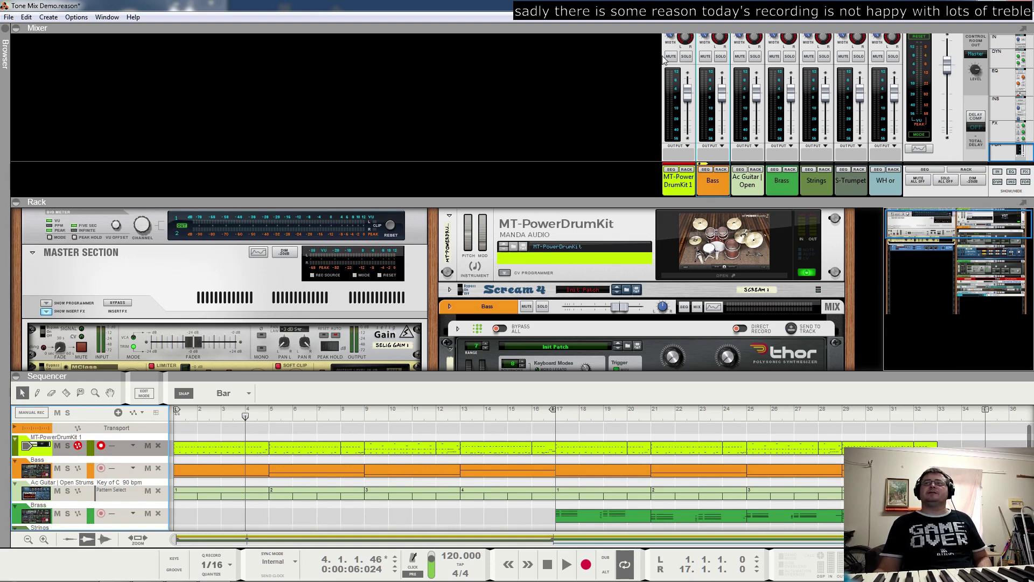
pyautogui.click(740, 57)
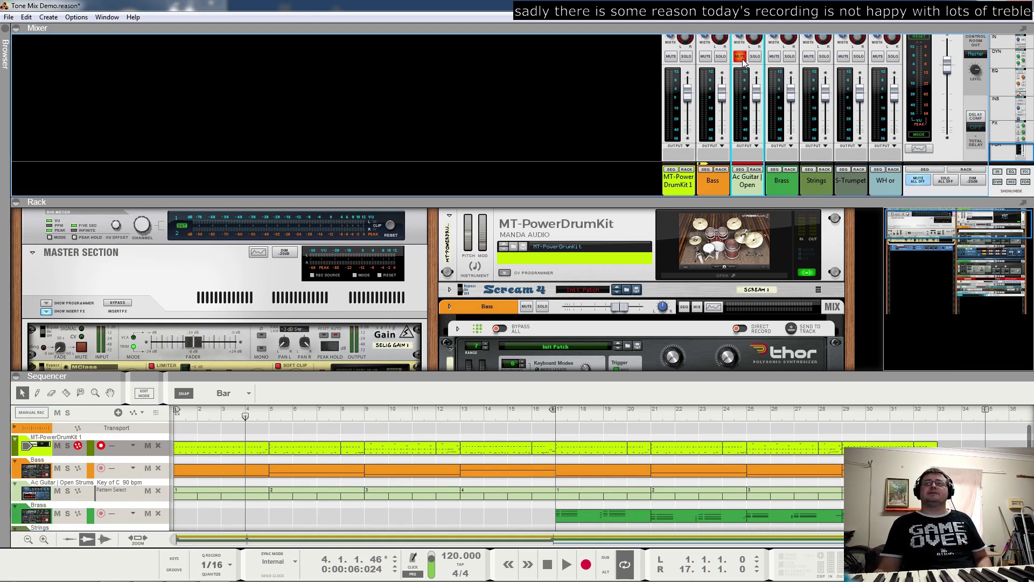
# Mute the Brass, S-Trumpet and WH or channels, leaving the Strings channel unmuted
pyautogui.click(773, 57)
pyautogui.click(810, 56)
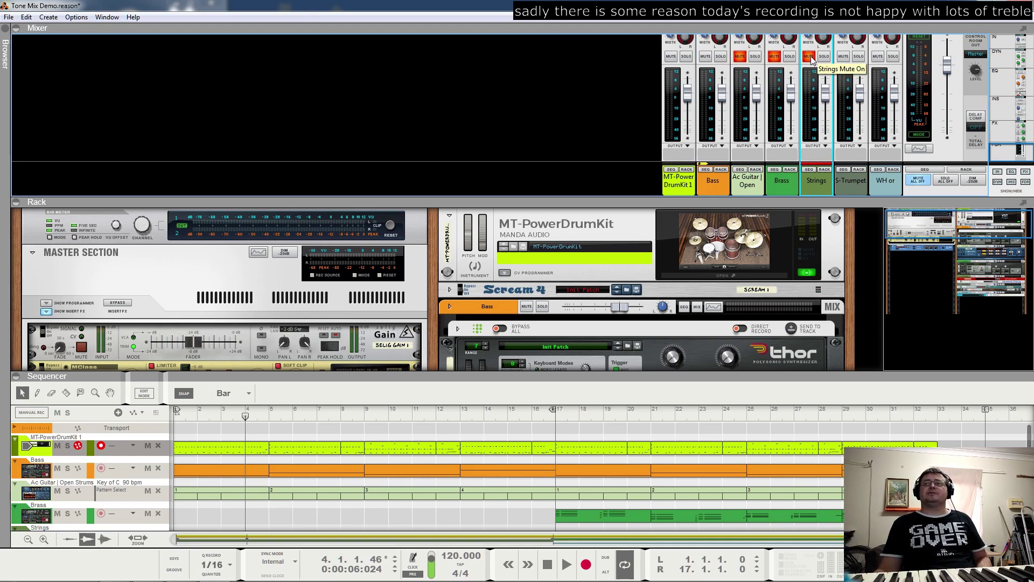
pyautogui.click(843, 57)
pyautogui.click(878, 56)
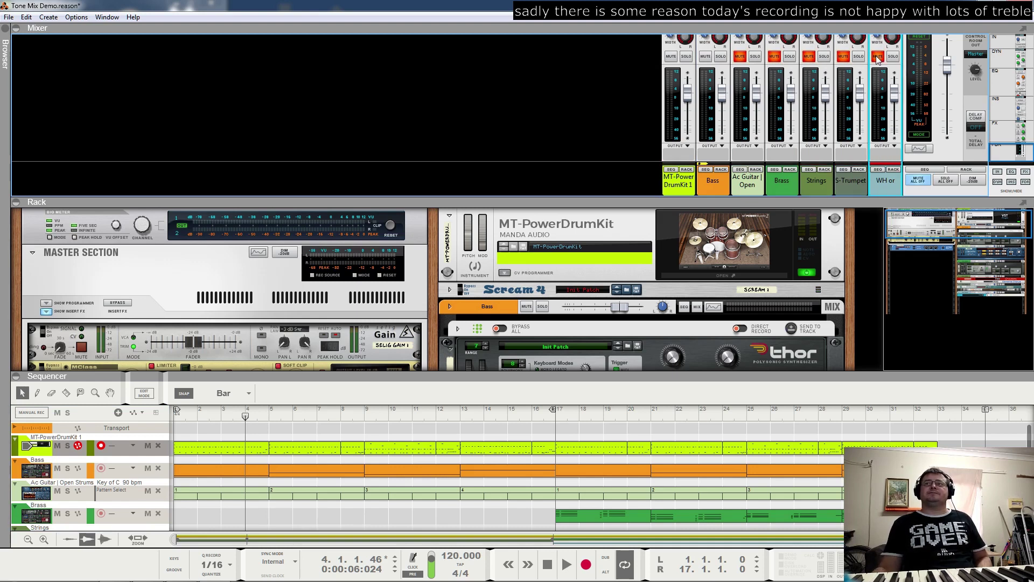
pyautogui.click(810, 57)
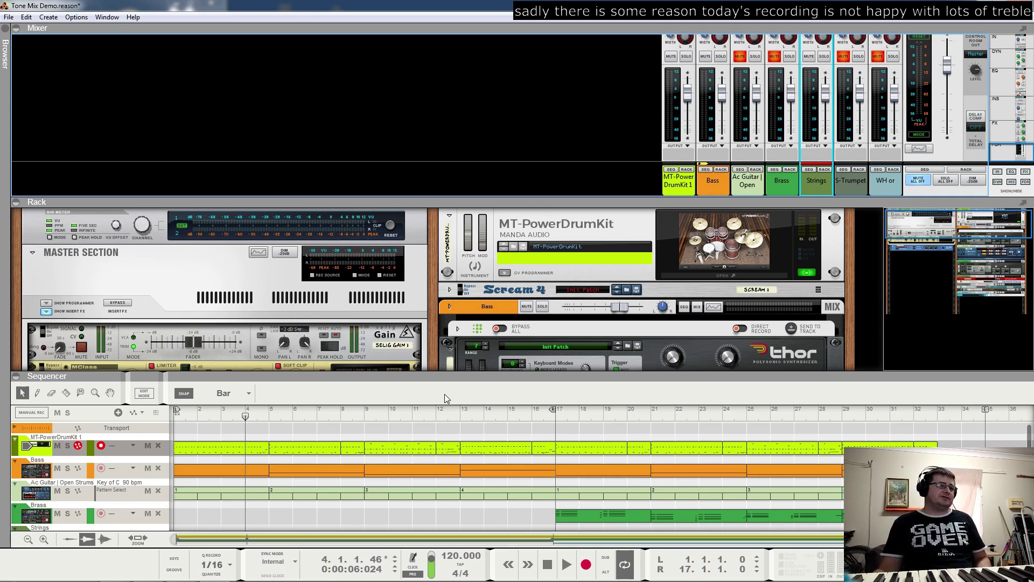
# Open Spectrum EQ for Strings during playback, trim the highs near 20 kHz, cut low mids 2.54 dB at 636.8 Hz, and enable E Mode
pyautogui.press('space')
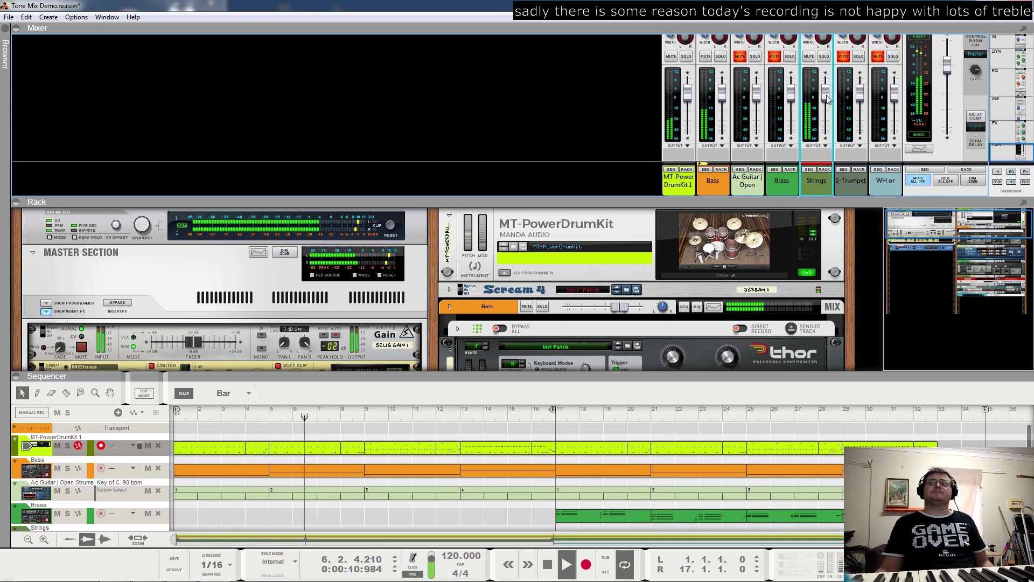
pyautogui.press('F2')
pyautogui.moveTo(385, 262); pyautogui.dragTo(381, 266)
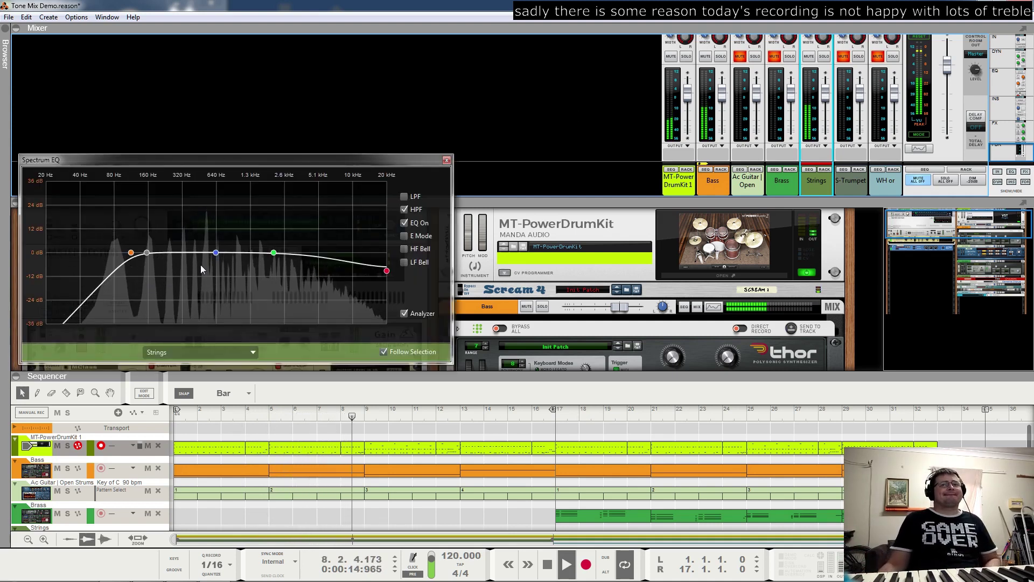
pyautogui.moveTo(216, 252)
pyautogui.moveTo(215, 254); pyautogui.dragTo(218, 262)
pyautogui.click(404, 235)
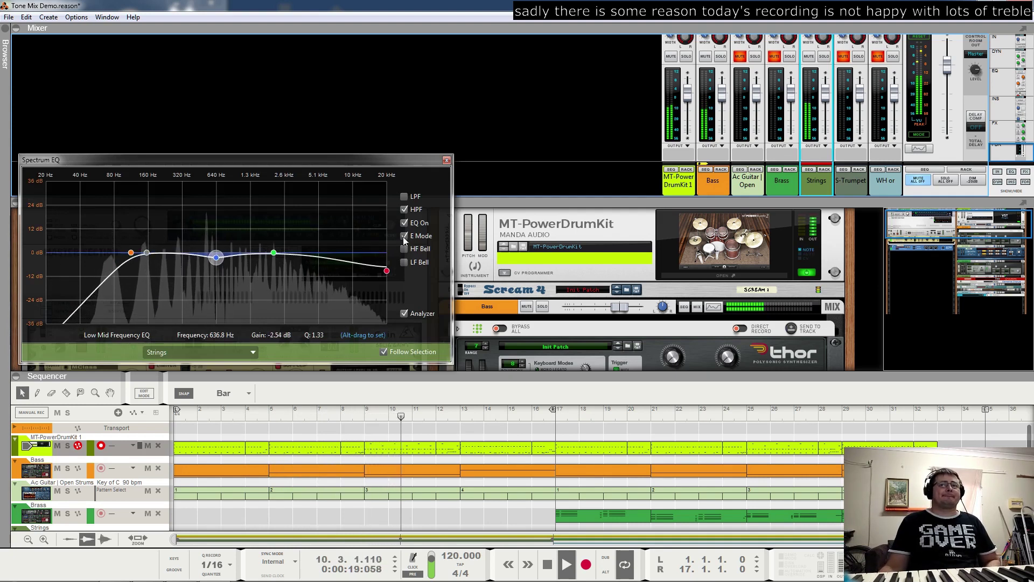
# Set the Strings high mids to -9.84 dB at 3.17 kHz, low mids to 2.22 dB at 591.6 Hz, and enable the LPF near 10 kHz
pyautogui.moveTo(290, 253); pyautogui.dragTo(286, 277)
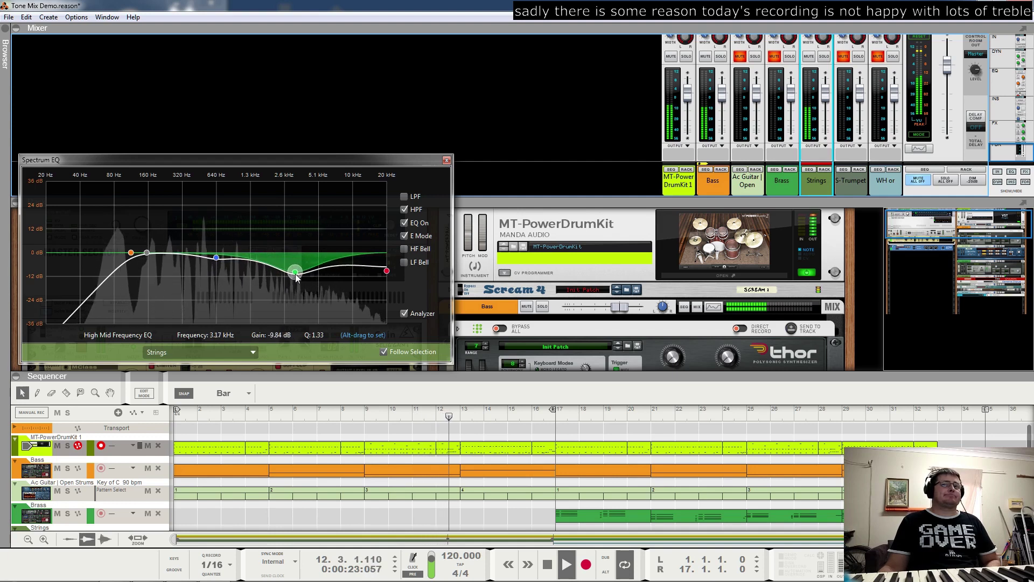
pyautogui.moveTo(216, 258)
pyautogui.mouseDown()
pyautogui.moveTo(199, 247)
pyautogui.moveTo(222, 251)
pyautogui.moveTo(213, 248)
pyautogui.mouseUp()
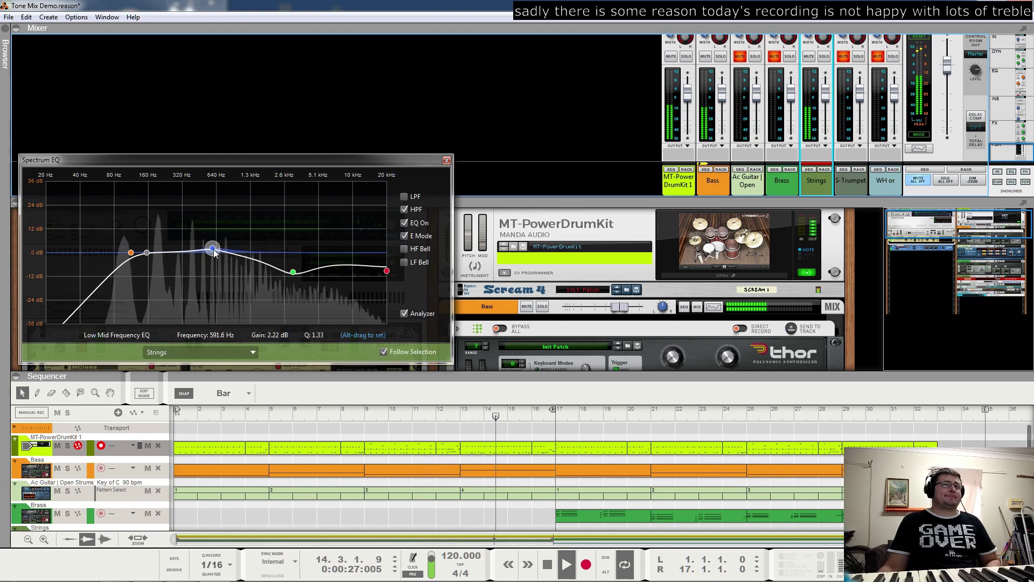
pyautogui.click(404, 196)
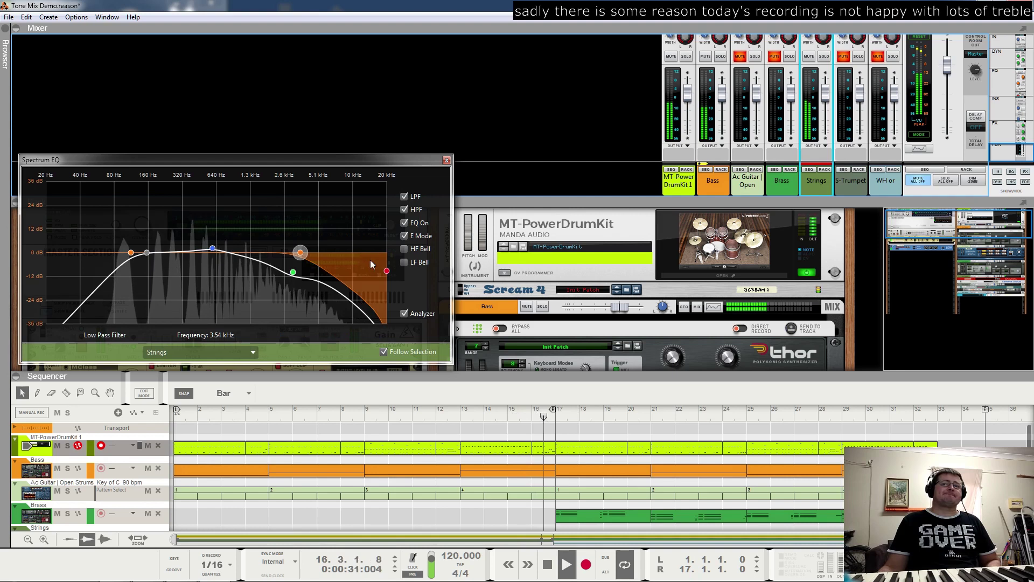
pyautogui.moveTo(300, 252); pyautogui.dragTo(349, 252)
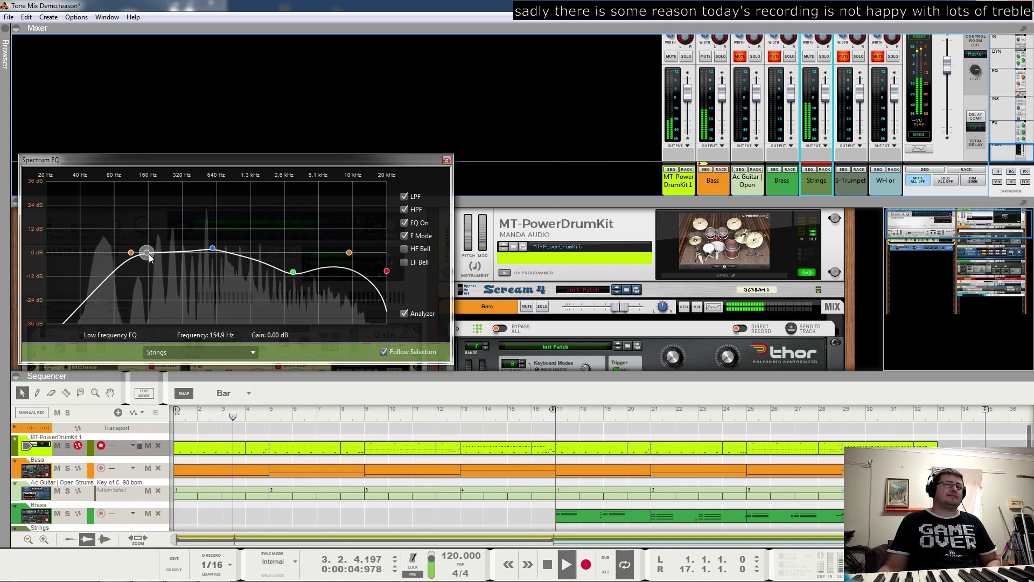
# Raise the Strings high-pass cutoff to just above 160 Hz and cut the low frequencies about 7.62 dB near 145.6 Hz
pyautogui.moveTo(130, 252); pyautogui.dragTo(143, 271)
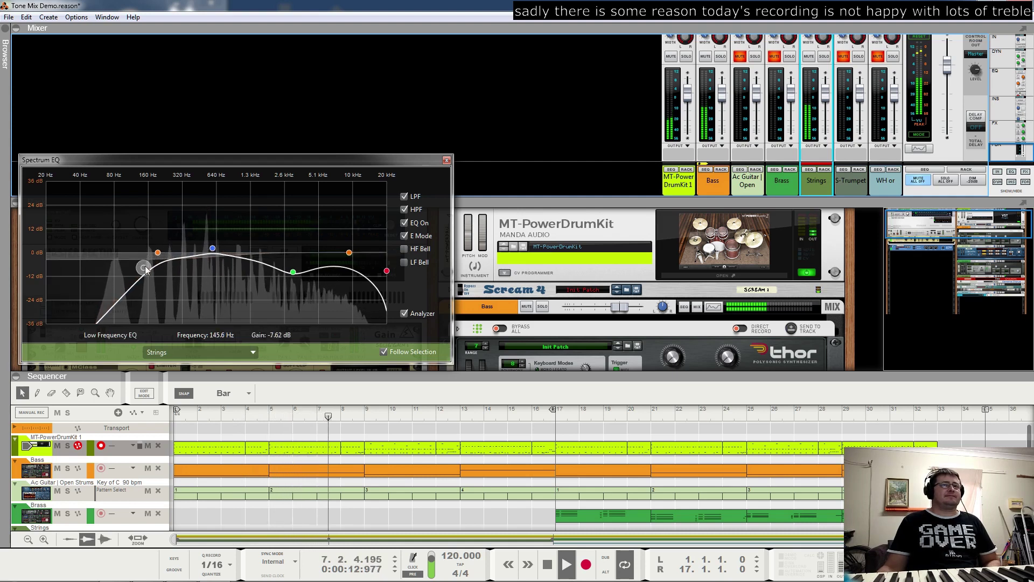
pyautogui.moveTo(213, 251); pyautogui.dragTo(211, 255)
pyautogui.moveTo(143, 268)
pyautogui.mouseDown()
pyautogui.moveTo(144, 278)
pyautogui.moveTo(141, 268)
pyautogui.mouseUp()
# Deepen the Strings high-frequency cut to -13.65 dB at 19.81 kHz, readjust the mid bands, and lower the LPF to 6.01 kHz
pyautogui.moveTo(349, 252)
pyautogui.mouseDown()
pyautogui.moveTo(346, 266)
pyautogui.moveTo(387, 283)
pyautogui.mouseUp()
pyautogui.click(293, 272)
pyautogui.moveTo(211, 254)
pyautogui.mouseDown()
pyautogui.moveTo(208, 269)
pyautogui.moveTo(208, 242)
pyautogui.moveTo(207, 256)
pyautogui.mouseUp()
pyautogui.moveTo(140, 266); pyautogui.dragTo(144, 285)
pyautogui.moveTo(205, 255); pyautogui.dragTo(326, 276)
pyautogui.click(344, 253)
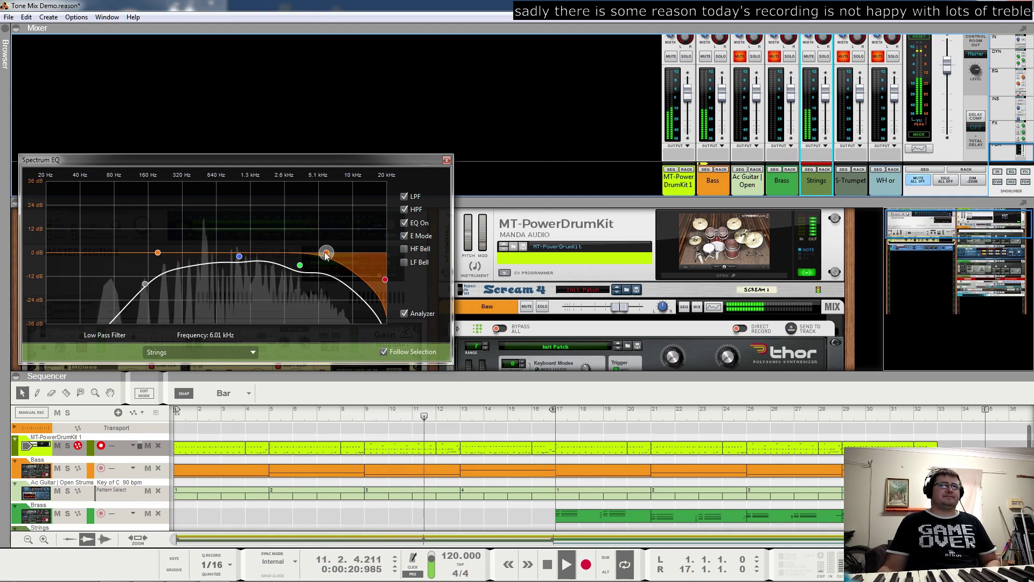
# Set the Strings low-frequency cut to -20.32 dB at 90.6 Hz and lower the high-pass cutoff to 106.1 Hz
pyautogui.moveTo(148, 285); pyautogui.dragTo(120, 318)
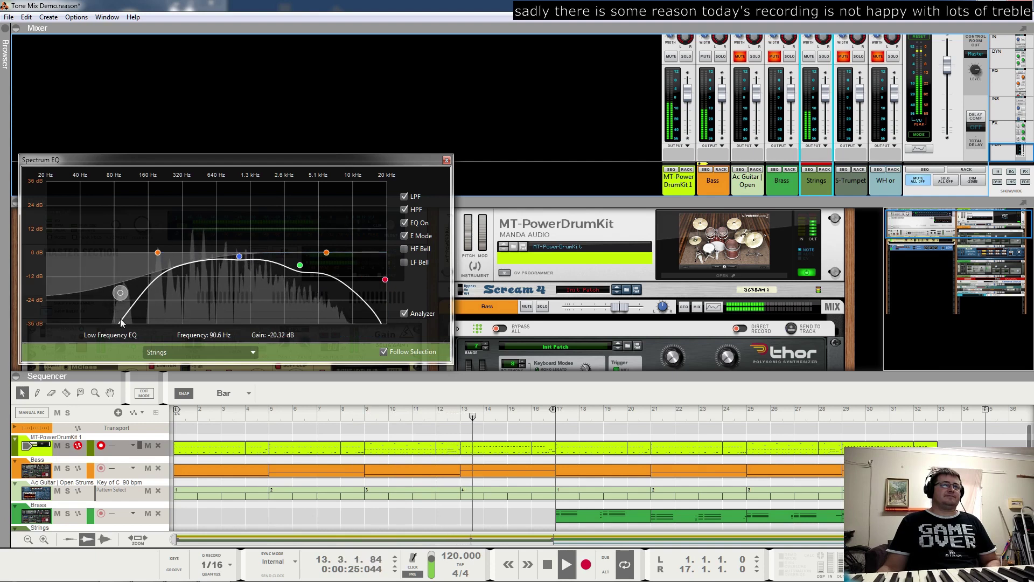
pyautogui.moveTo(159, 257); pyautogui.dragTo(131, 280)
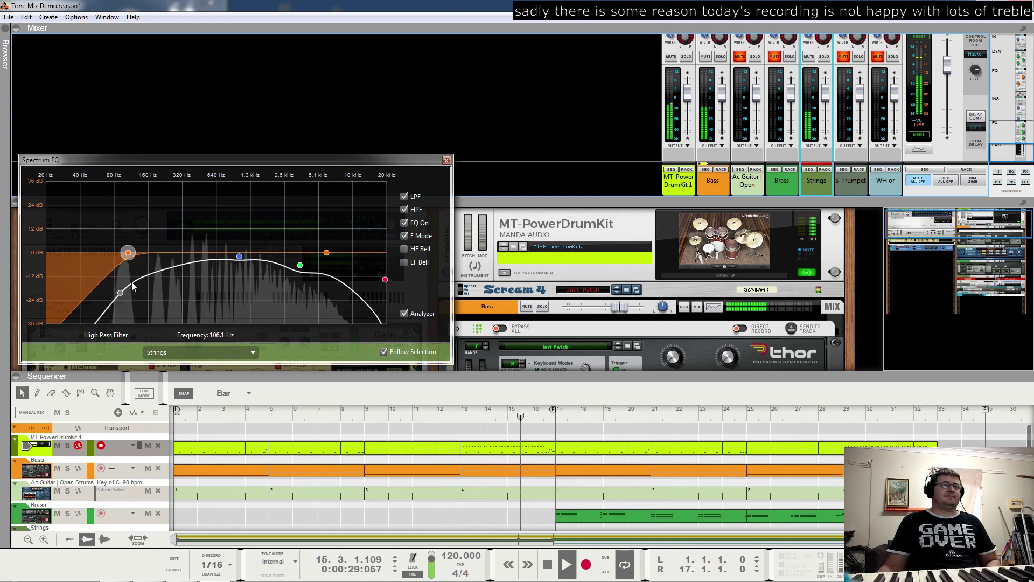
# Set the Strings low mids to -5.08 dB at 812.9 Hz, high mids to -8.57 dB at 3.48 kHz, and the LPF to 5.98 kHz
pyautogui.moveTo(242, 261); pyautogui.dragTo(231, 268)
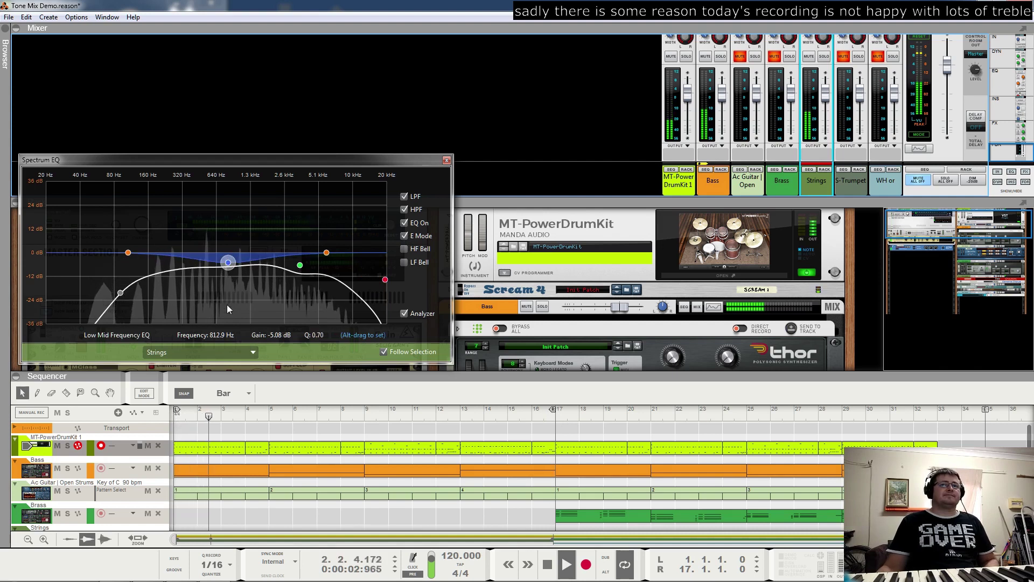
pyautogui.moveTo(300, 266); pyautogui.dragTo(301, 274)
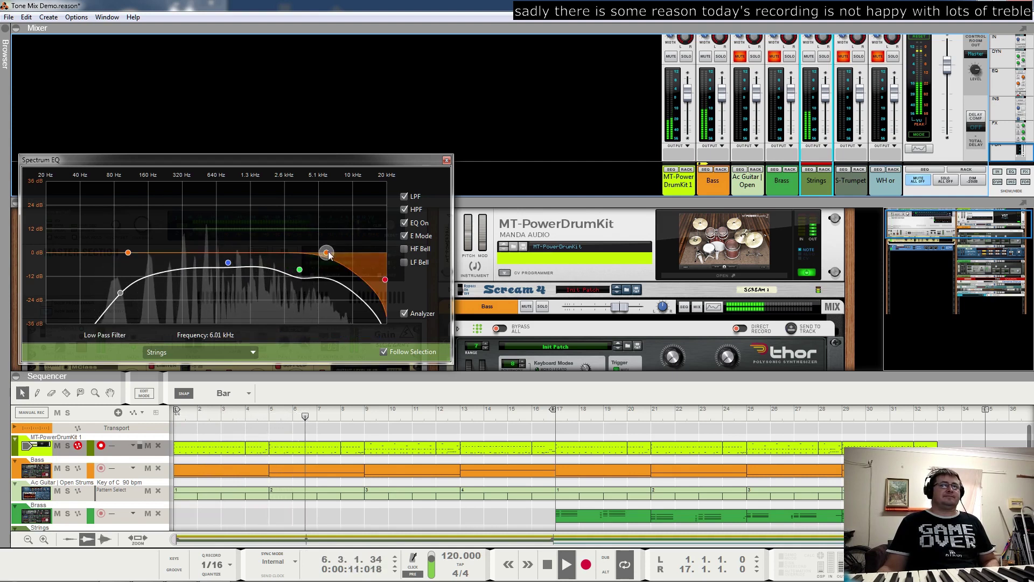
pyautogui.moveTo(326, 252)
pyautogui.mouseDown()
pyautogui.moveTo(406, 248)
pyautogui.moveTo(325, 262)
pyautogui.mouseUp()
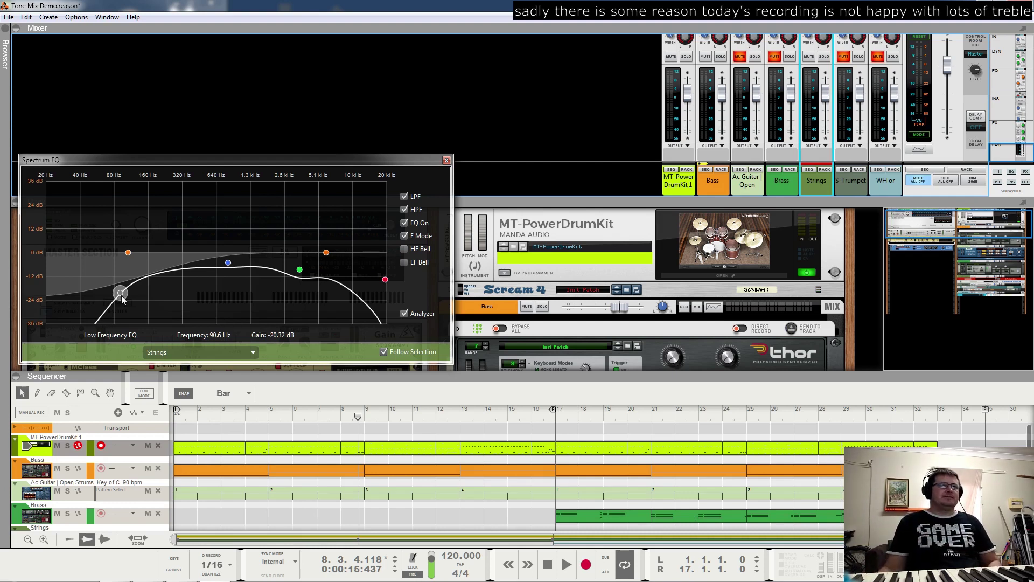
# Review each Strings EQ band in turn, from the high-pass filter through the low, mid and high bands to the low-pass filter
pyautogui.click(127, 253)
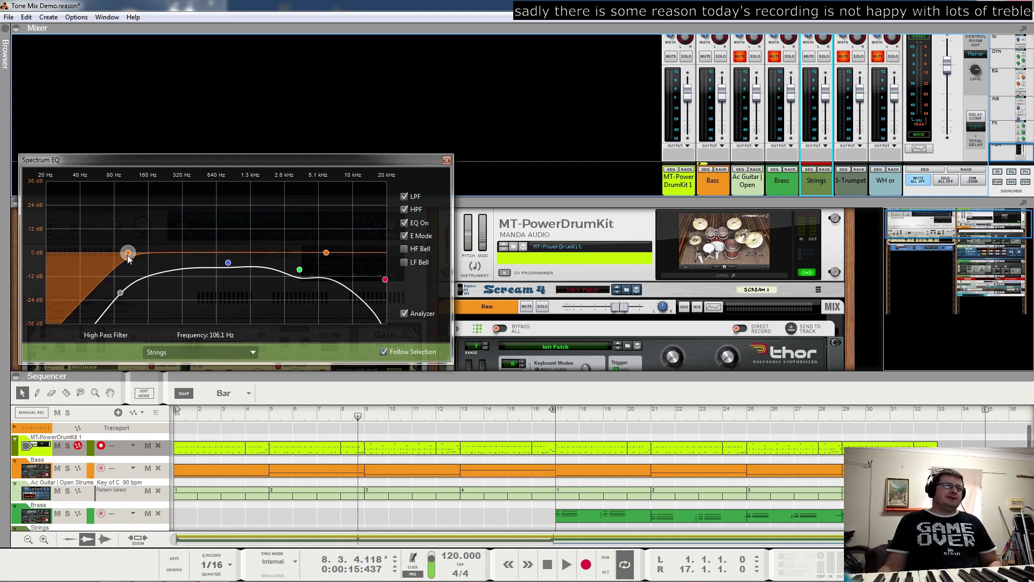
pyautogui.click(120, 293)
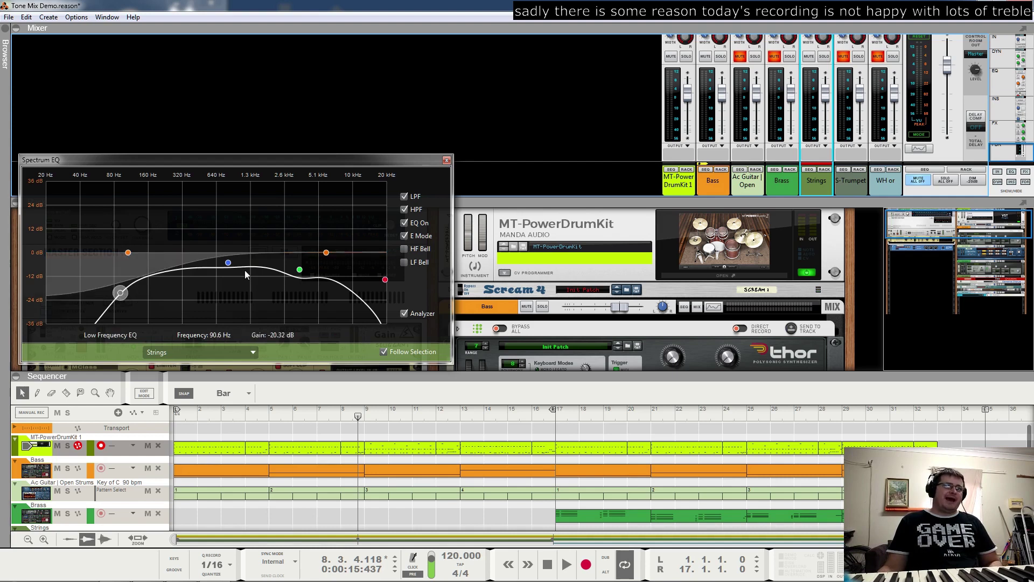
pyautogui.click(230, 263)
pyautogui.click(300, 271)
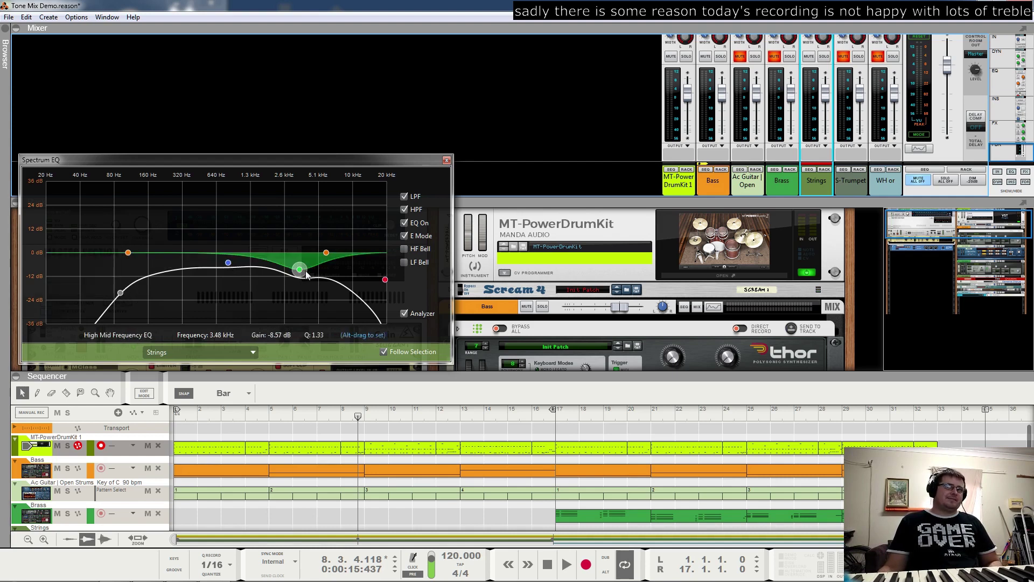
pyautogui.click(386, 280)
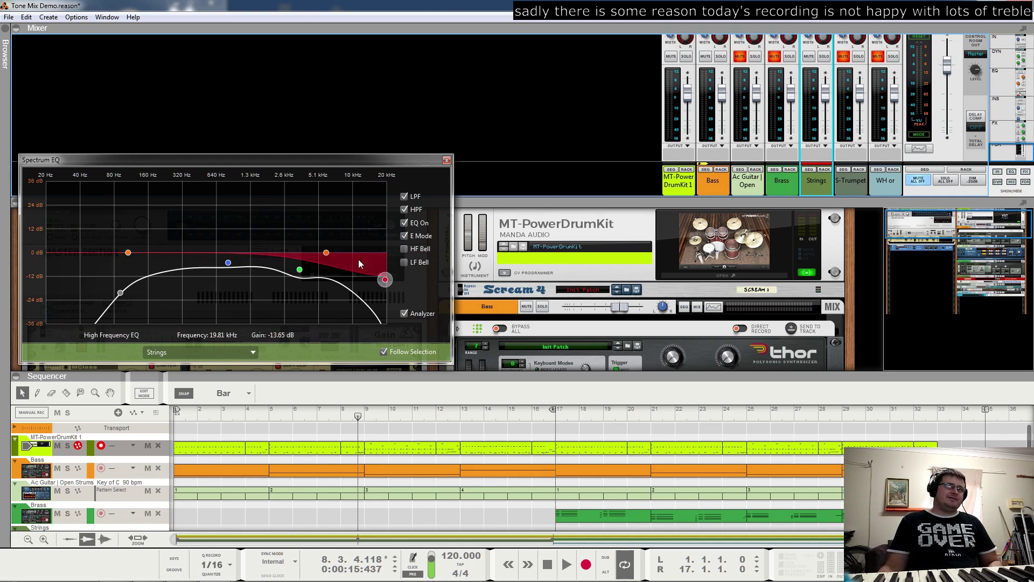
pyautogui.click(326, 253)
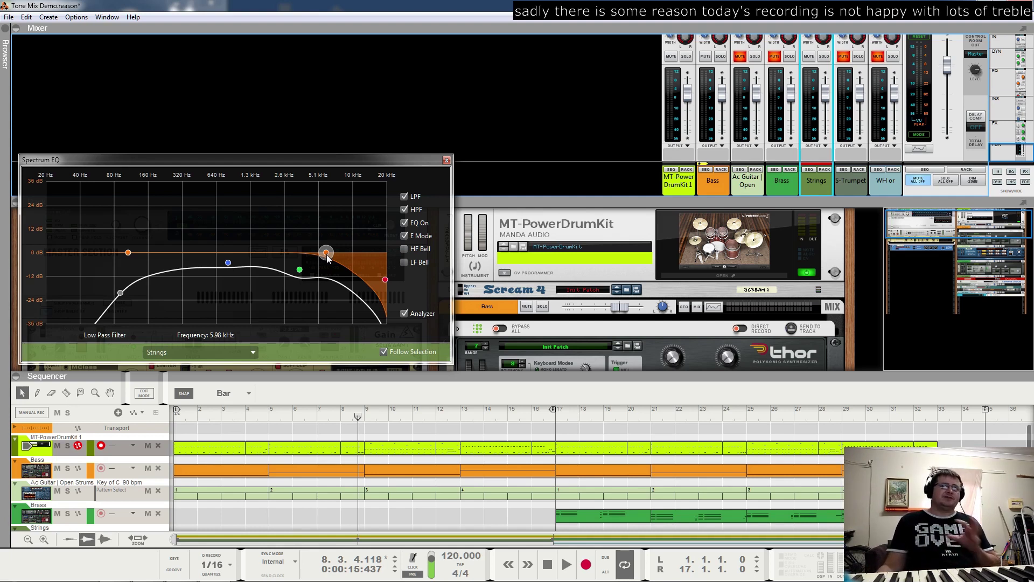
# Play the mix with the equalized Strings, stop it, and look over the sequencer tracks
pyautogui.press('space')
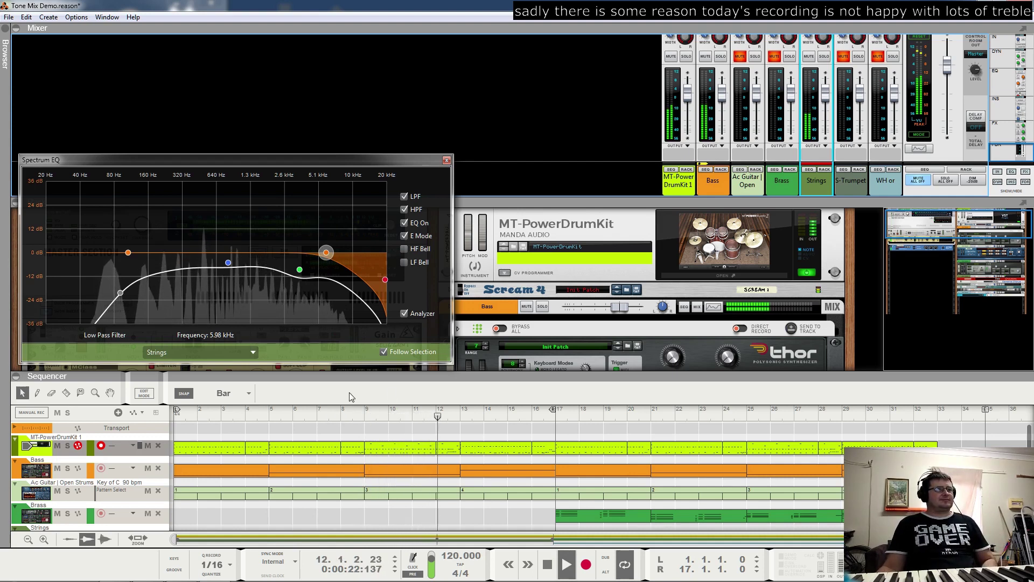
pyautogui.press('space')
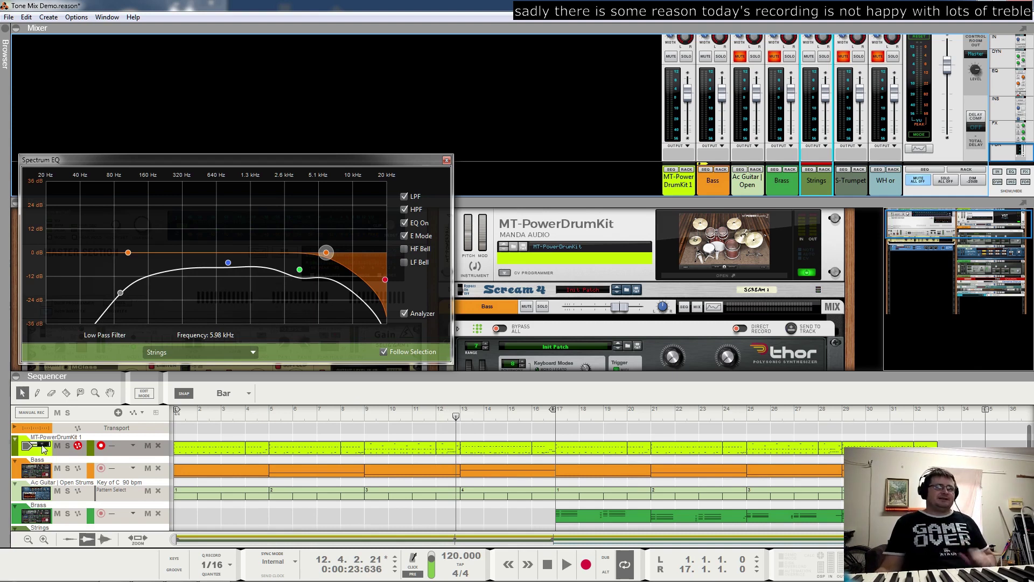
pyautogui.scroll(-1, 42, 446)
pyautogui.scroll(1, 114, 474)
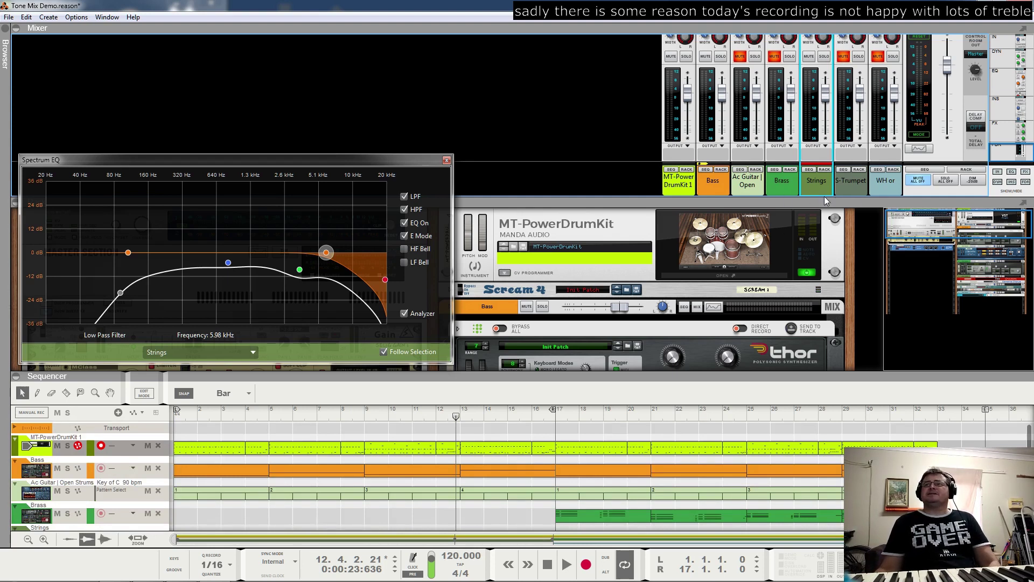
# Unmute the Ac Guitar channel and play the mix from the beginning
pyautogui.click(741, 56)
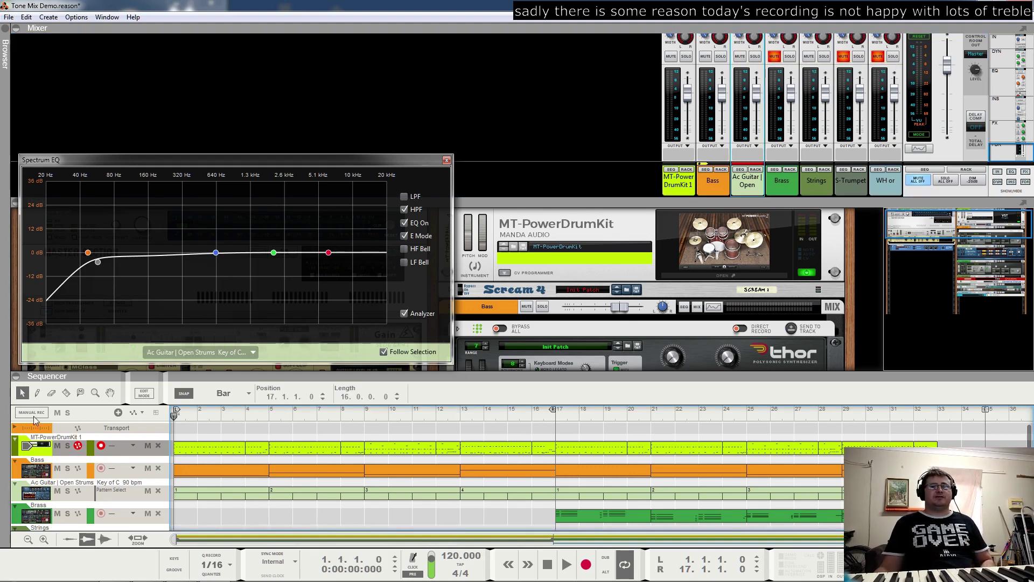
pyautogui.press('space')
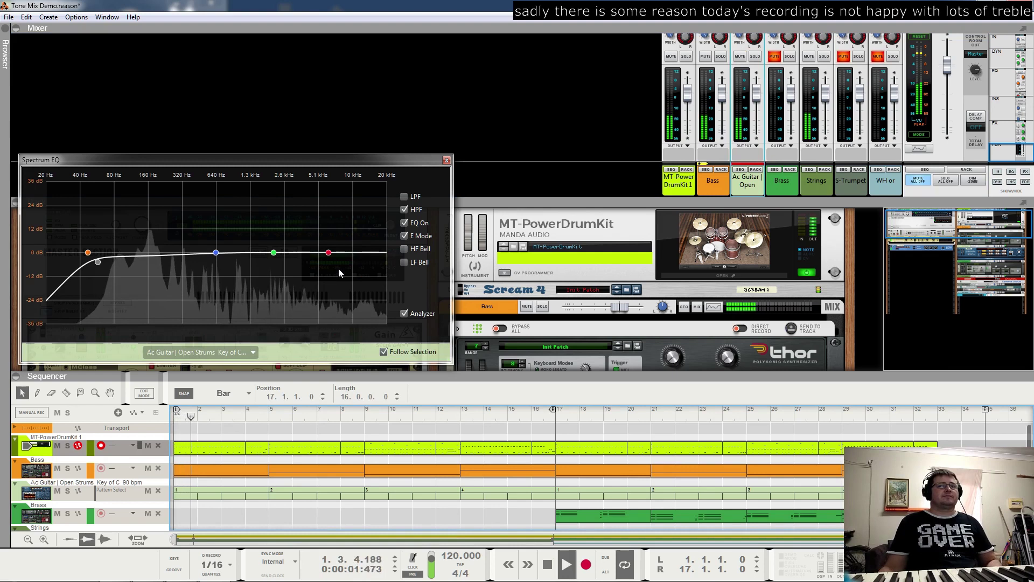
# Shape the Ac Guitar with a 4.44 dB cut at 73.6 Hz, slightly reduced highs, and mid boosts near 5 kHz and 5.71 dB at 839.5 Hz
pyautogui.moveTo(101, 266)
pyautogui.mouseDown()
pyautogui.moveTo(99, 257)
pyautogui.moveTo(158, 254)
pyautogui.moveTo(107, 255)
pyautogui.moveTo(114, 264)
pyautogui.mouseUp()
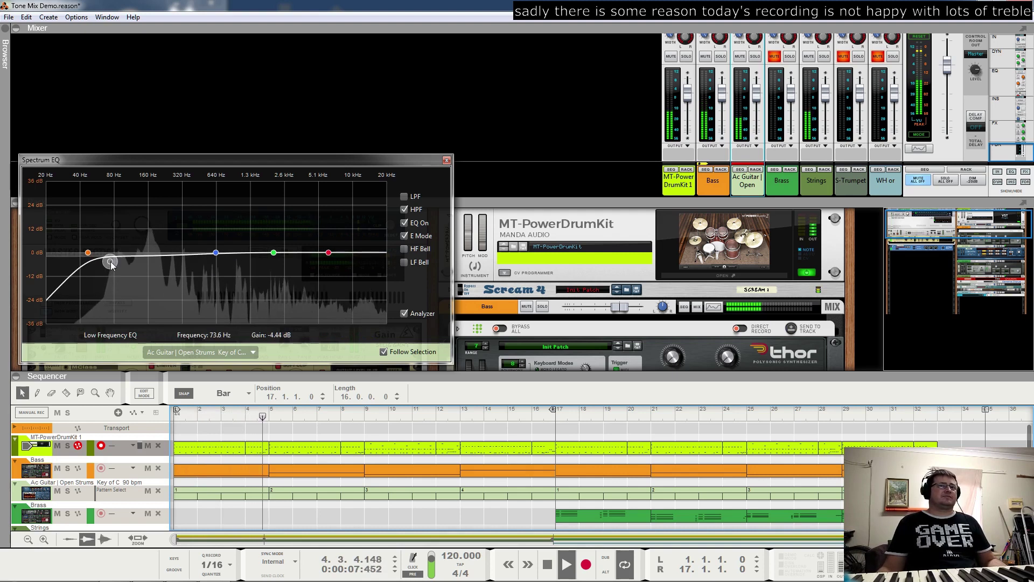
pyautogui.moveTo(329, 253); pyautogui.dragTo(396, 264)
pyautogui.moveTo(274, 256); pyautogui.dragTo(316, 250)
pyautogui.moveTo(216, 252)
pyautogui.mouseDown()
pyautogui.moveTo(200, 244)
pyautogui.moveTo(202, 225)
pyautogui.moveTo(159, 227)
pyautogui.moveTo(162, 212)
pyautogui.moveTo(212, 215)
pyautogui.moveTo(232, 244)
pyautogui.mouseUp()
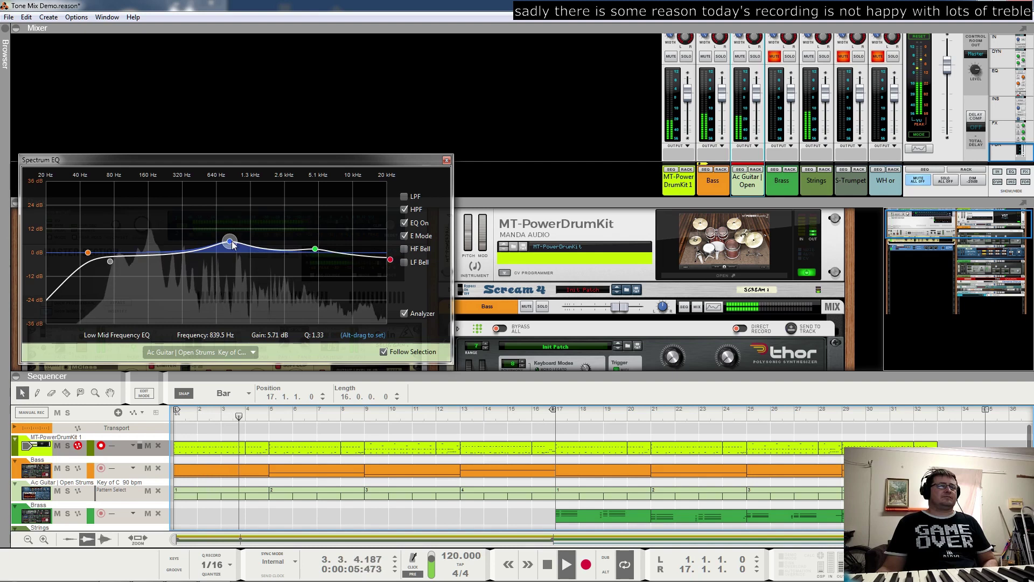
# Cut the Ac Guitar's low frequencies 6.98 dB at 99.1 Hz, trying LF Bell on and leaving it off
pyautogui.moveTo(115, 264); pyautogui.dragTo(112, 256)
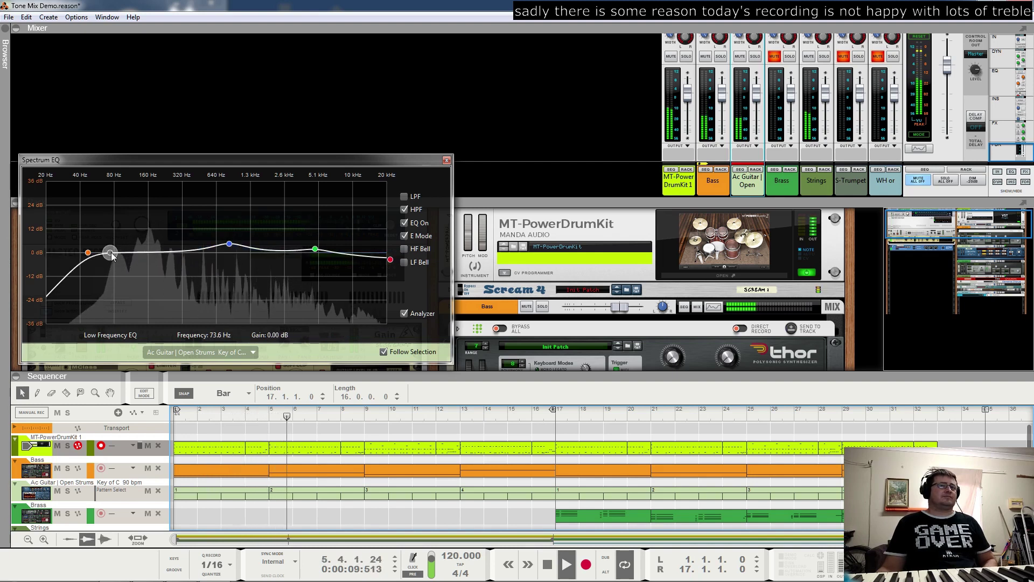
pyautogui.click(404, 262)
pyautogui.moveTo(112, 251); pyautogui.dragTo(124, 270)
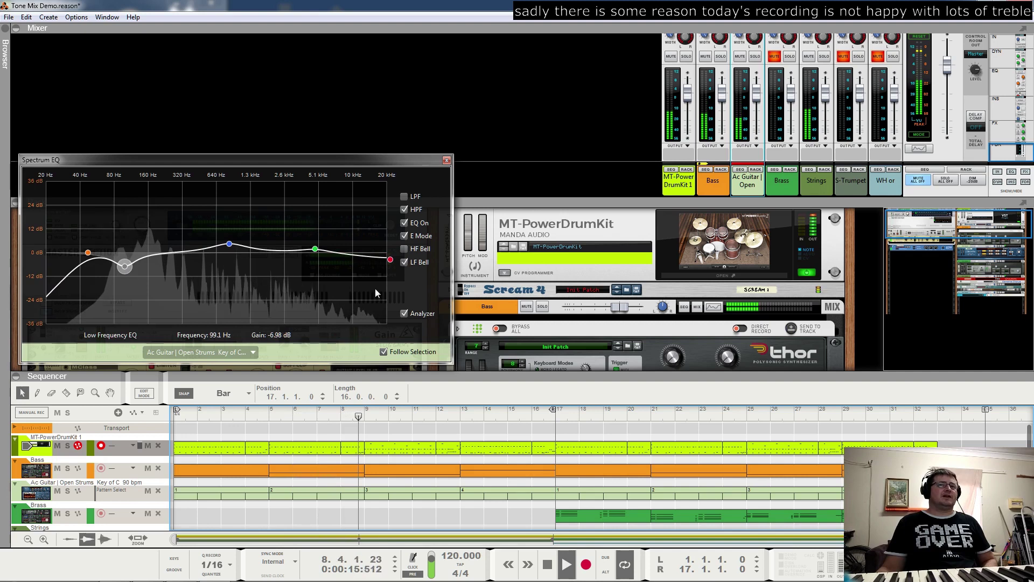
pyautogui.click(404, 262)
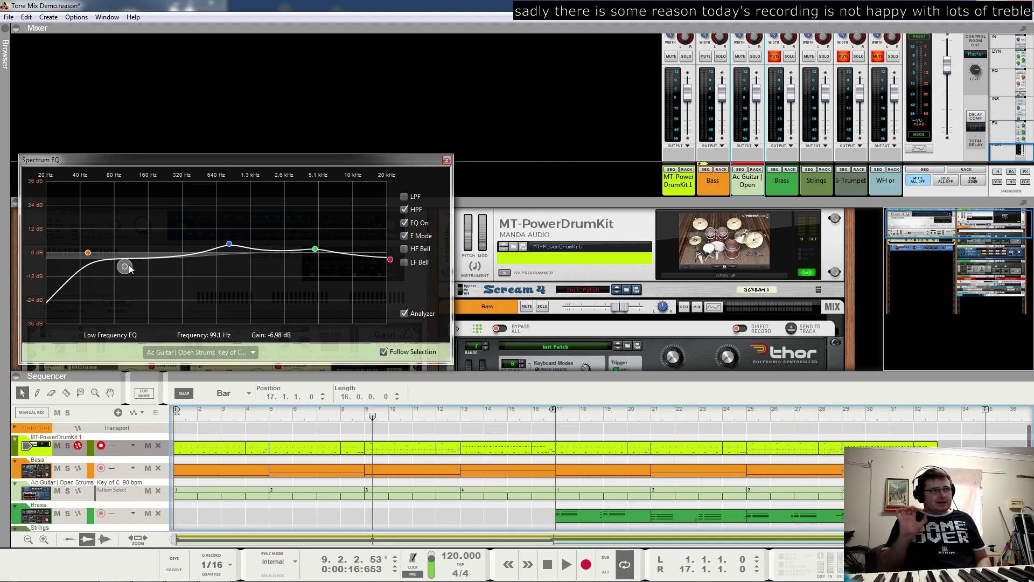
# Play and pause the mix to listen to the equalized Ac Guitar with the Strings, Bass and drums
pyautogui.press('space')
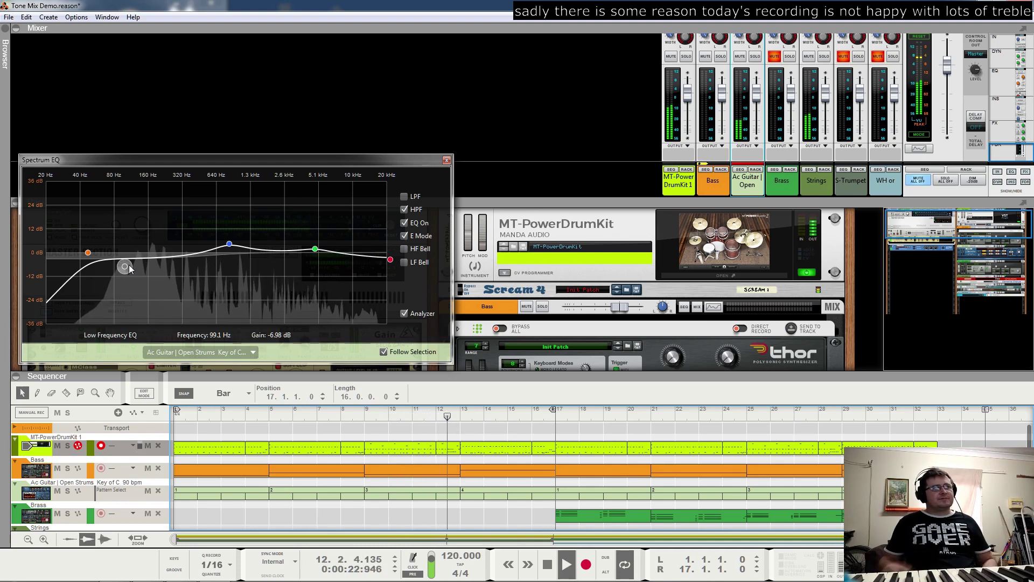
pyautogui.press('space')
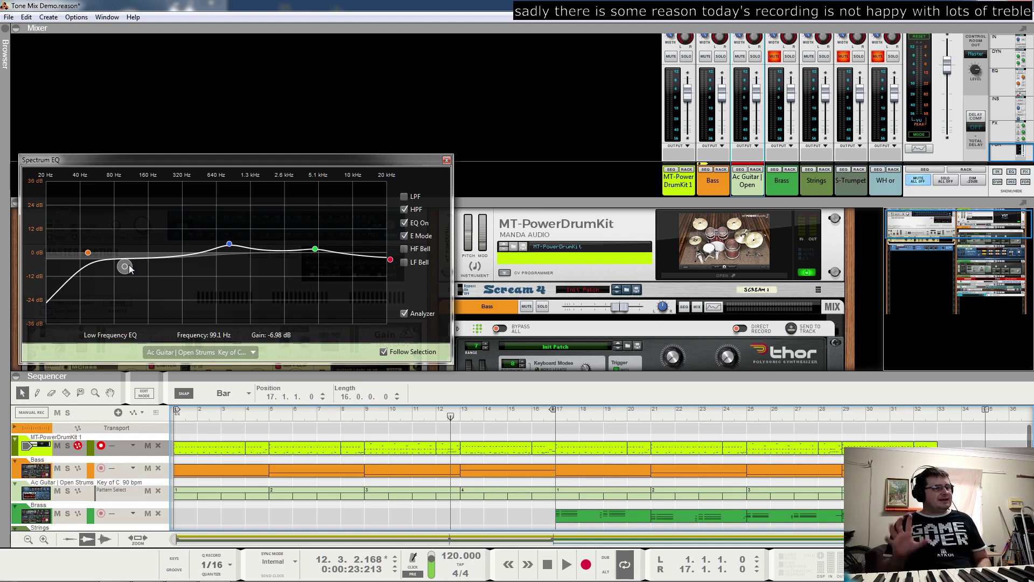
pyautogui.press('space')
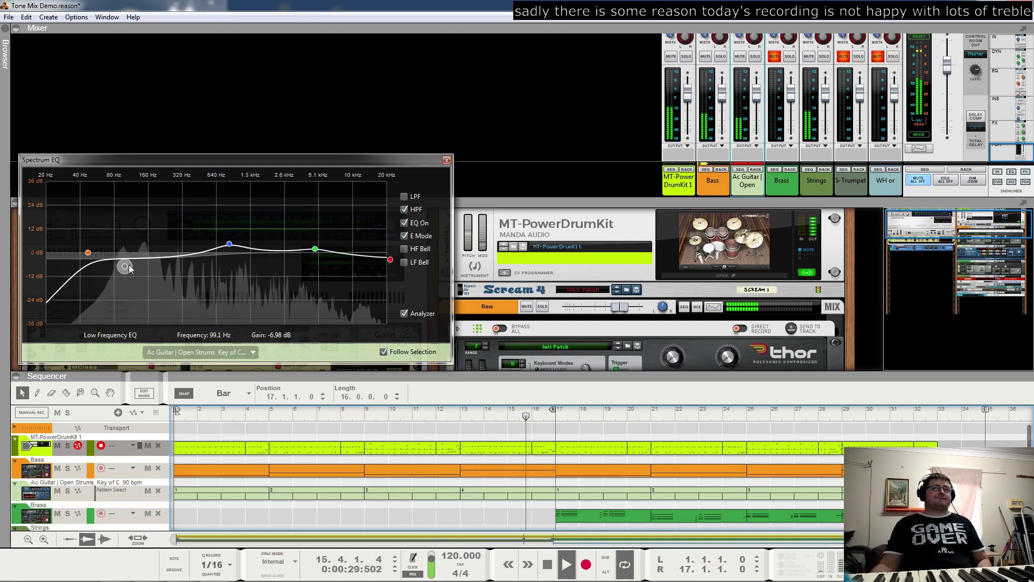
# Replay the opening bars of the mix to judge how the Ac Guitar sits with the other tracks
pyautogui.press('space')
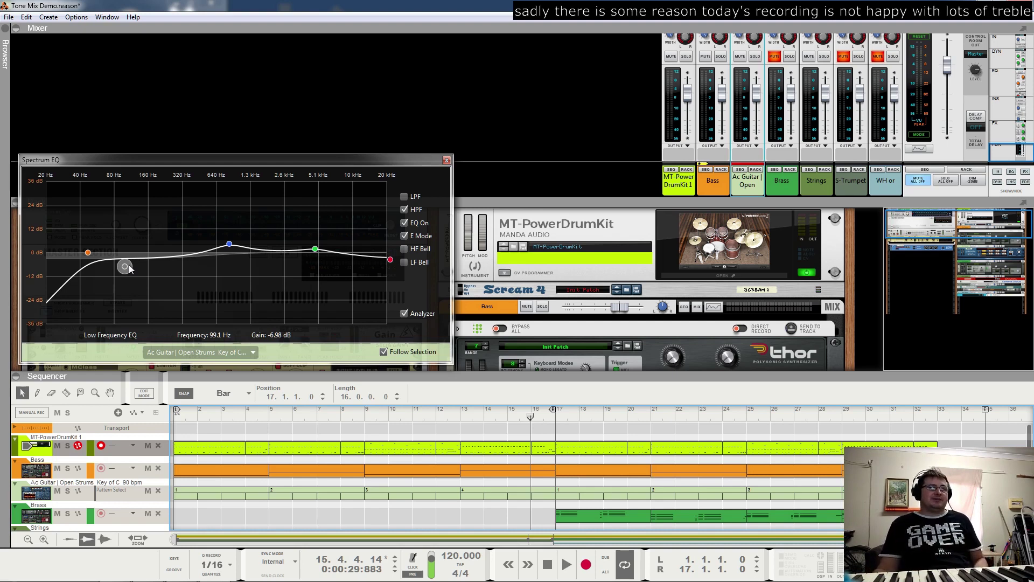
pyautogui.press('space')
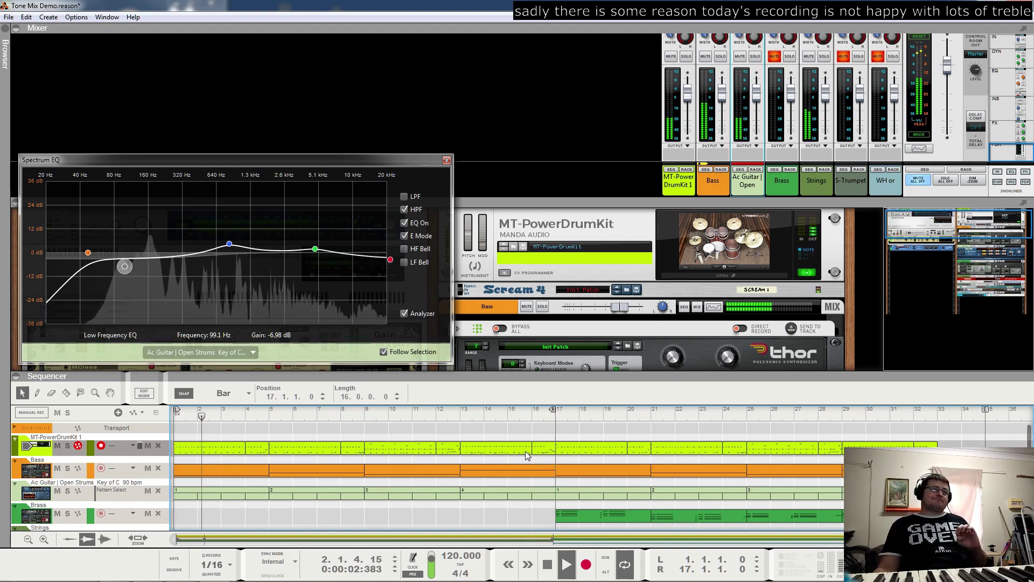
pyautogui.press('space')
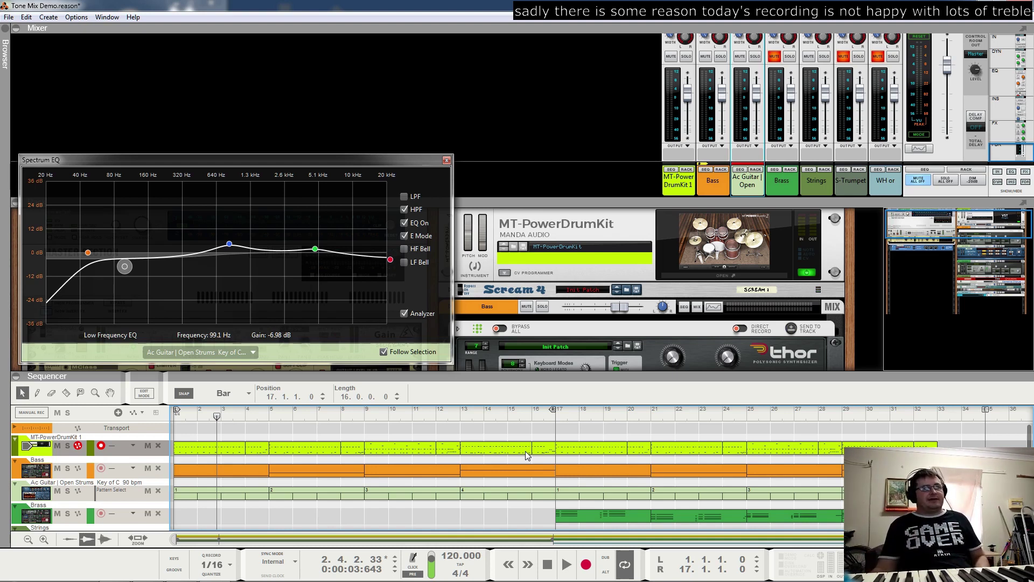
# Unmute the S-Trumpet channel and play the mix from the start to hear the trumpet in context
pyautogui.scroll(-1, 523, 433)
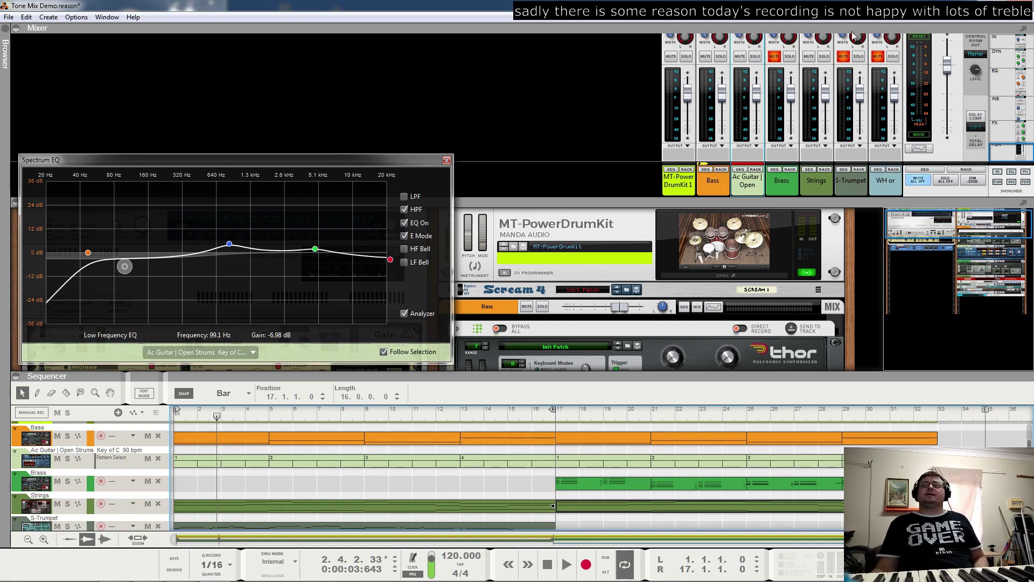
pyautogui.click(848, 65)
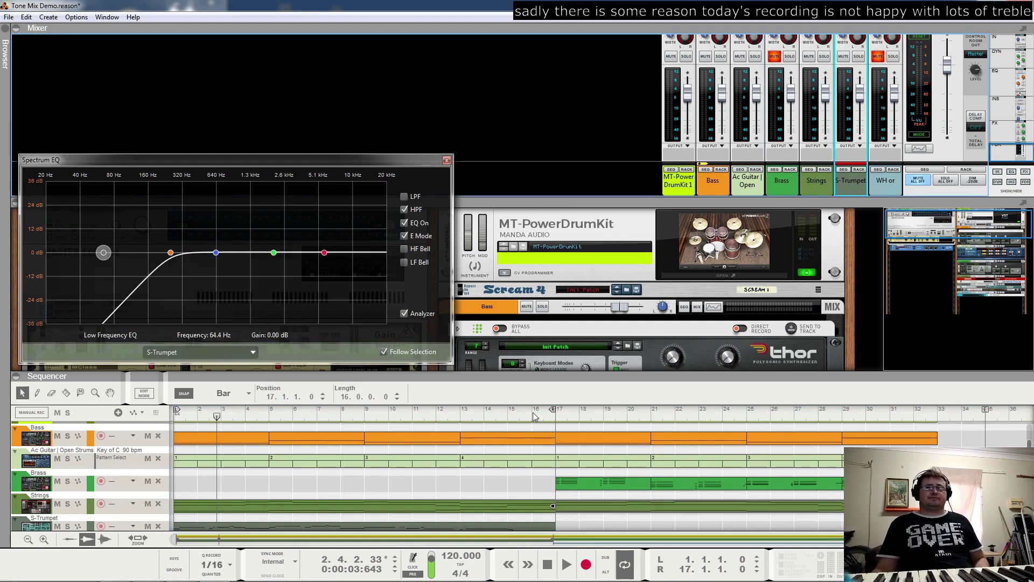
pyautogui.press('KP_0')
pyautogui.press('space')
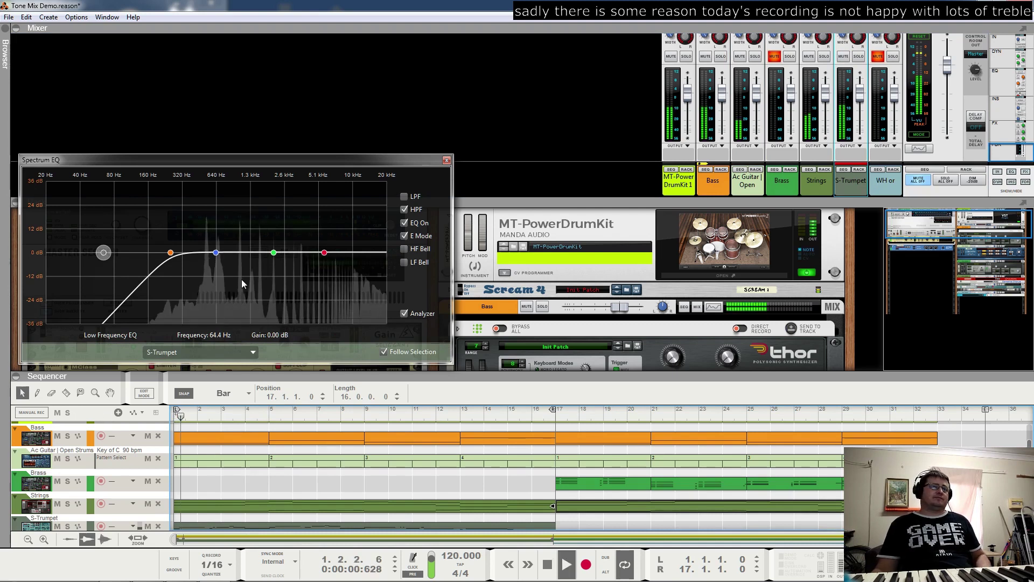
pyautogui.click(274, 252)
pyautogui.press('space')
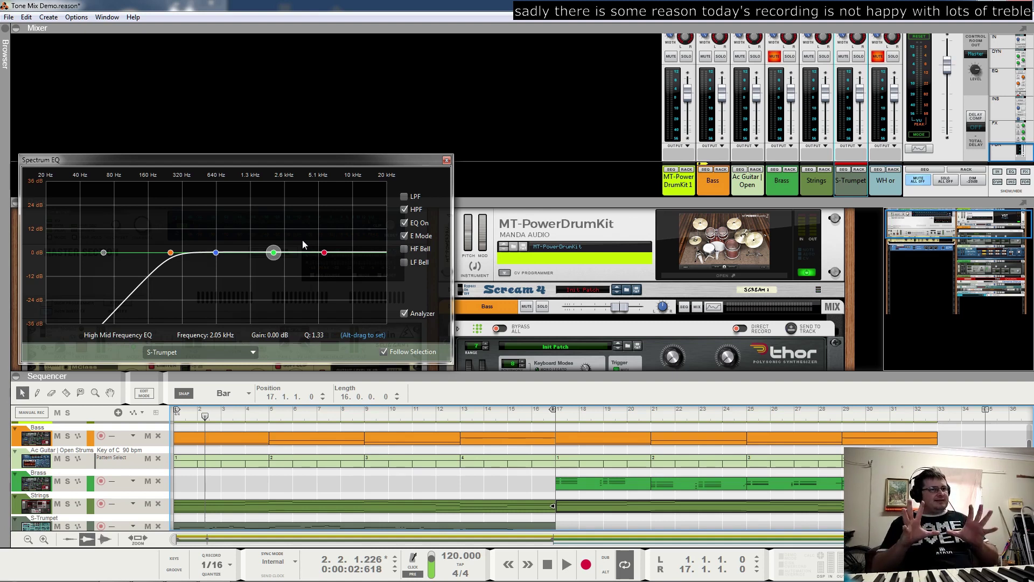
pyautogui.press('space')
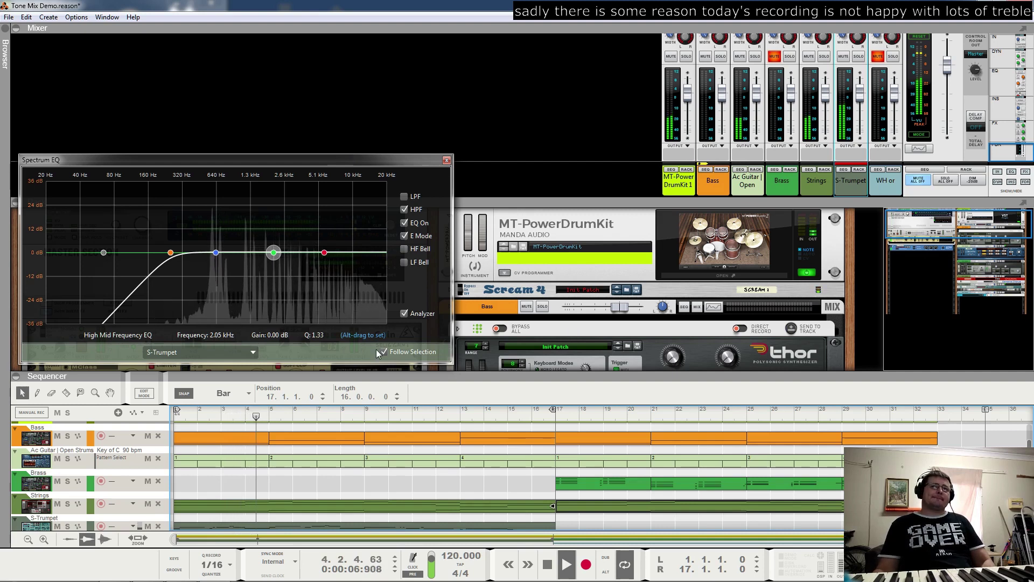
# Shape the S-Trumpet with a 1.27 dB boost at 4.47 kHz, a 1.90 dB cut at 776.3 Hz and a 2.54 dB high boost at 13.53 kHz
pyautogui.click(323, 253)
pyautogui.moveTo(323, 258); pyautogui.dragTo(384, 245)
pyautogui.click(273, 253)
pyautogui.moveTo(273, 252); pyautogui.dragTo(323, 241)
pyautogui.click(170, 253)
pyautogui.moveTo(216, 253)
pyautogui.mouseDown()
pyautogui.moveTo(218, 243)
pyautogui.moveTo(226, 262)
pyautogui.mouseUp()
pyautogui.moveTo(323, 241); pyautogui.dragTo(313, 252)
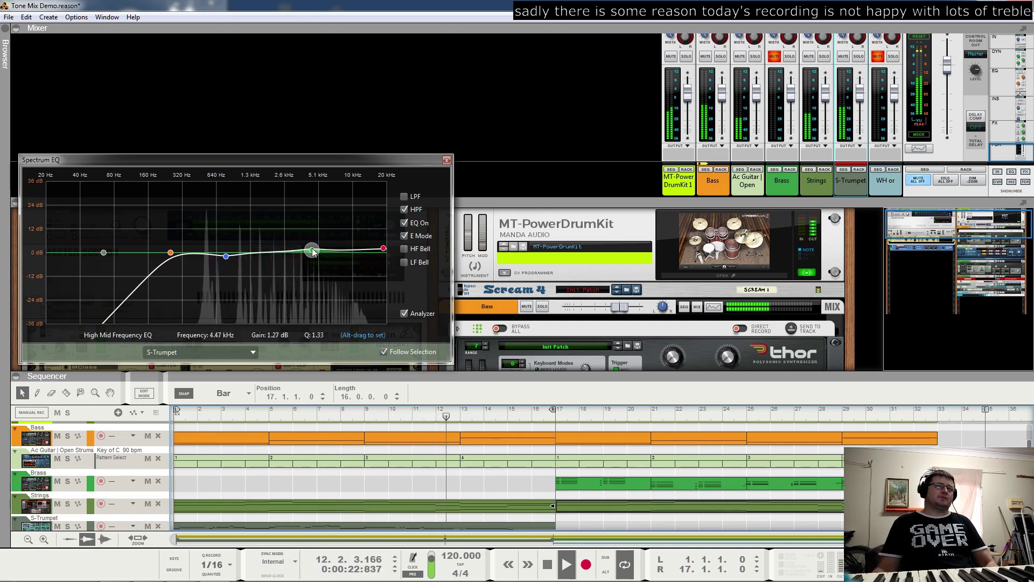
pyautogui.click(383, 248)
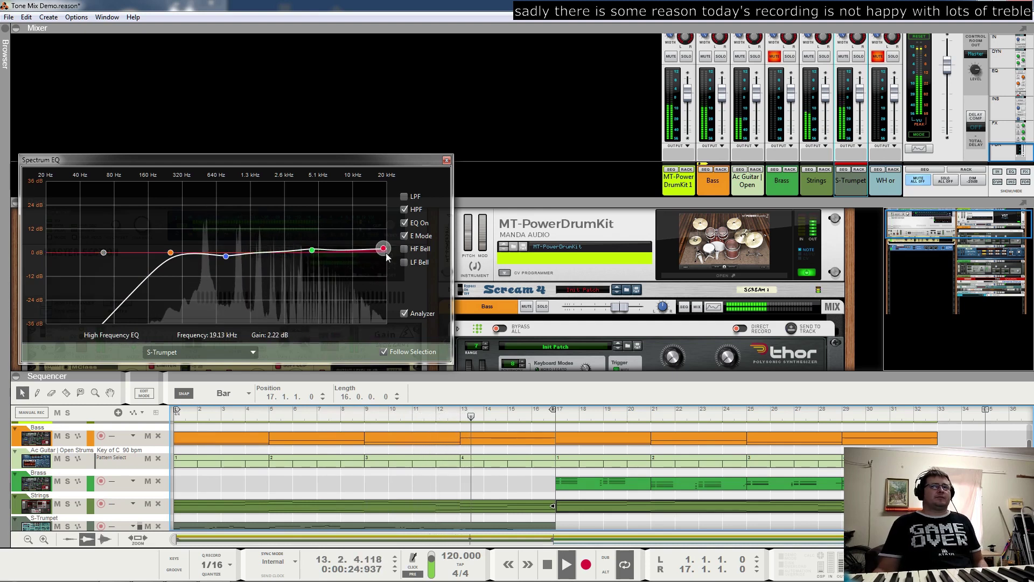
pyautogui.moveTo(383, 248); pyautogui.dragTo(366, 247)
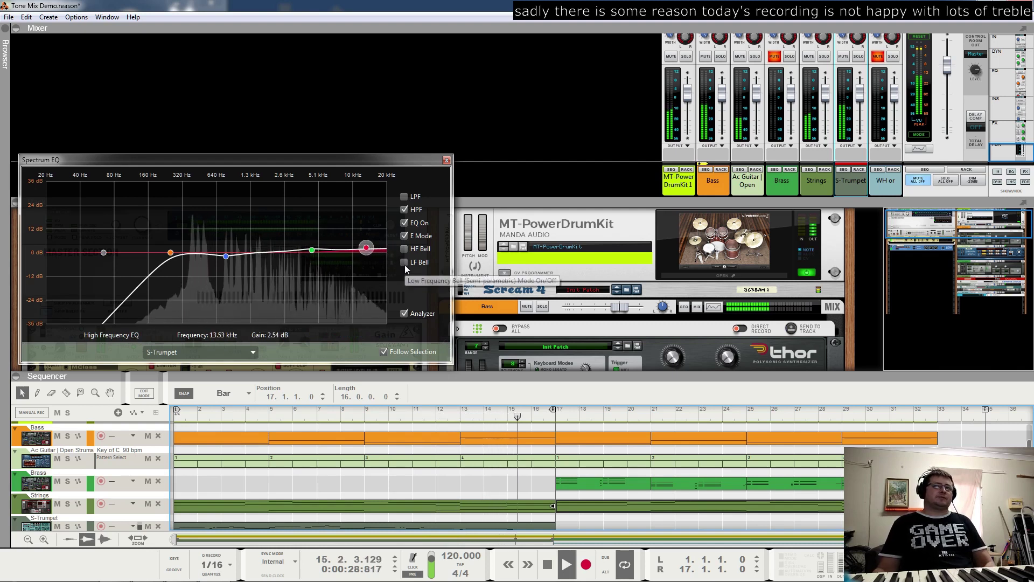
# Enable the S-Trumpet's low pass filter at 11.96 kHz and turn on HF Bell with a 1.27 dB boost at 15.68 kHz
pyautogui.click(405, 200)
pyautogui.moveTo(384, 253); pyautogui.dragTo(373, 253)
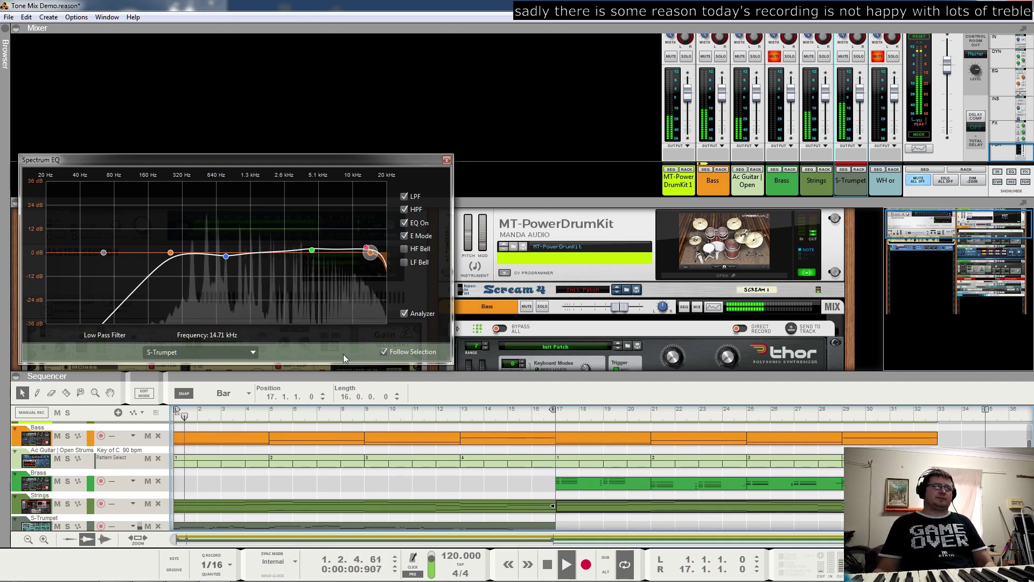
pyautogui.click(367, 247)
pyautogui.moveTo(367, 248); pyautogui.dragTo(351, 248)
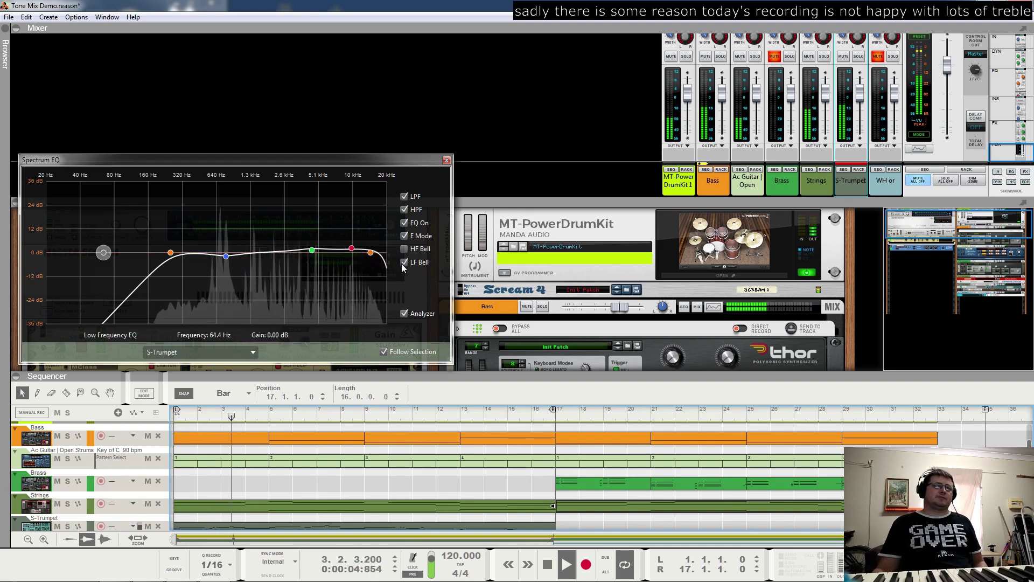
pyautogui.click(404, 248)
pyautogui.moveTo(351, 247); pyautogui.dragTo(375, 254)
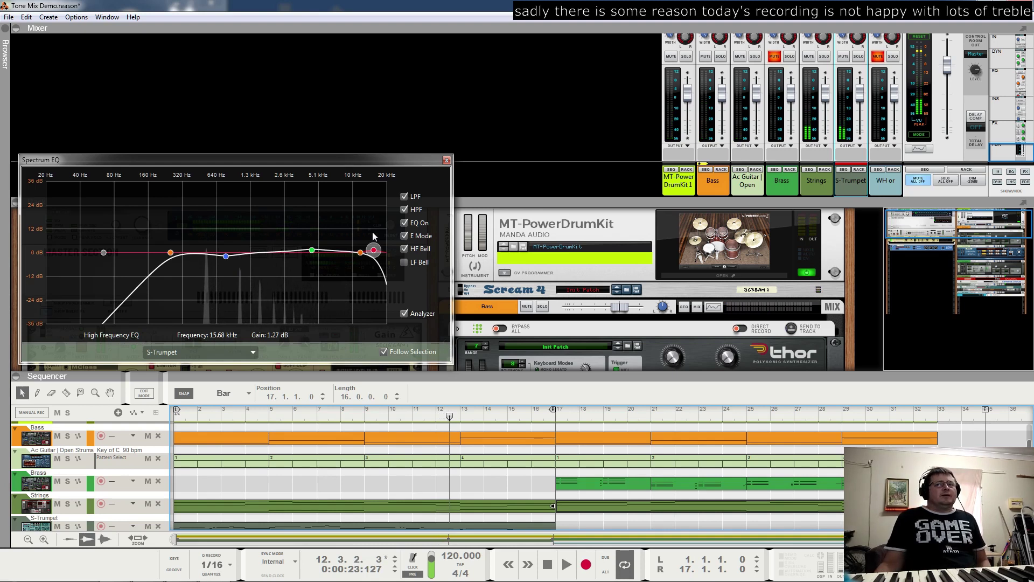
# Compare the Strings and S-Trumpet EQ curves while playing and pausing the mix
pyautogui.click(226, 256)
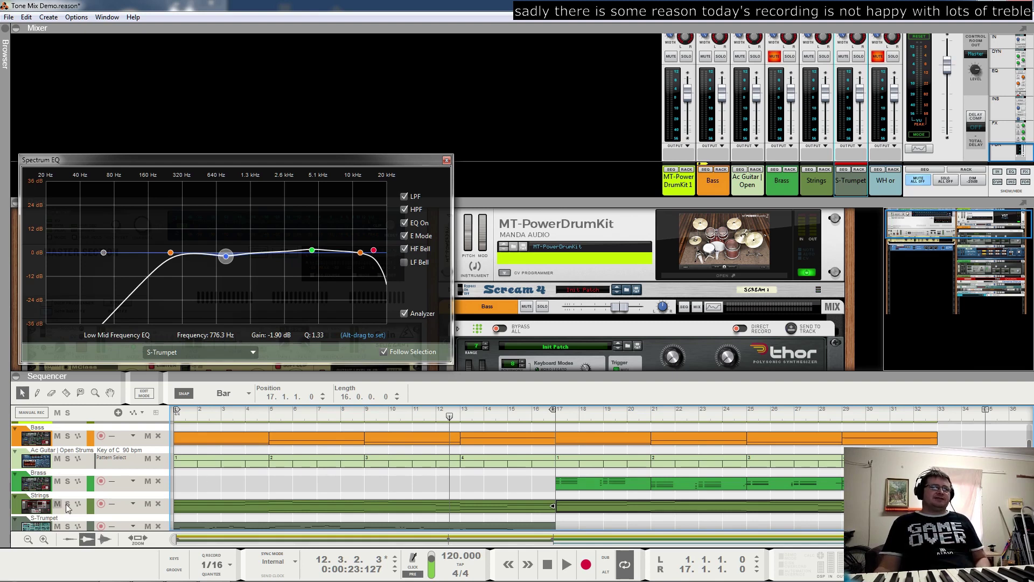
pyautogui.click(803, 182)
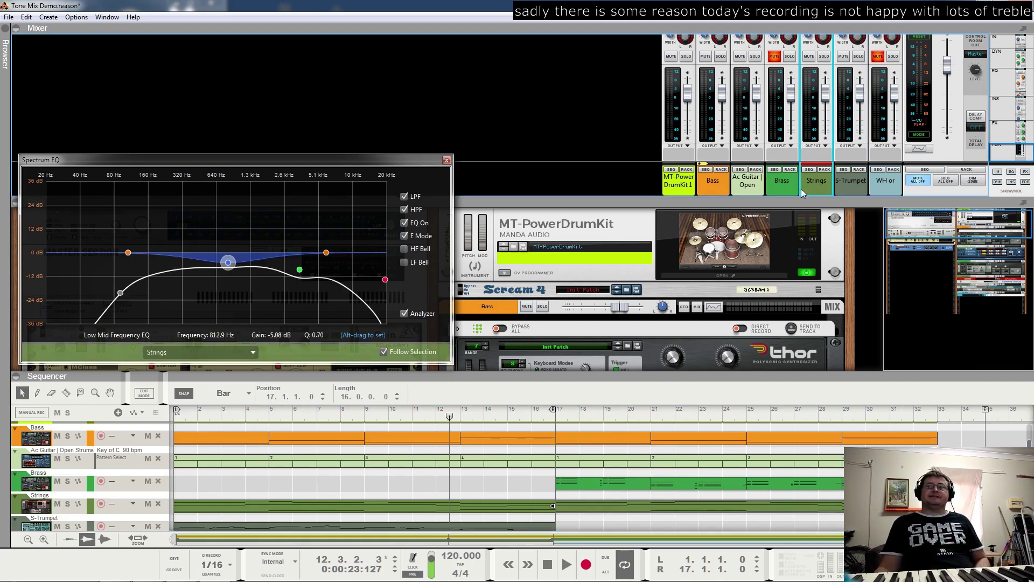
pyautogui.press('space')
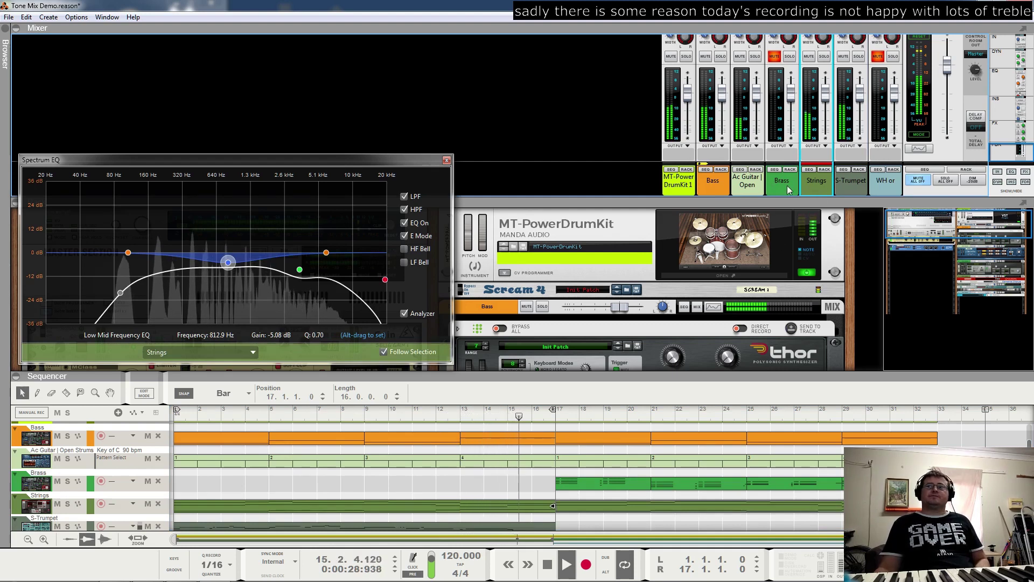
pyautogui.press('Down')
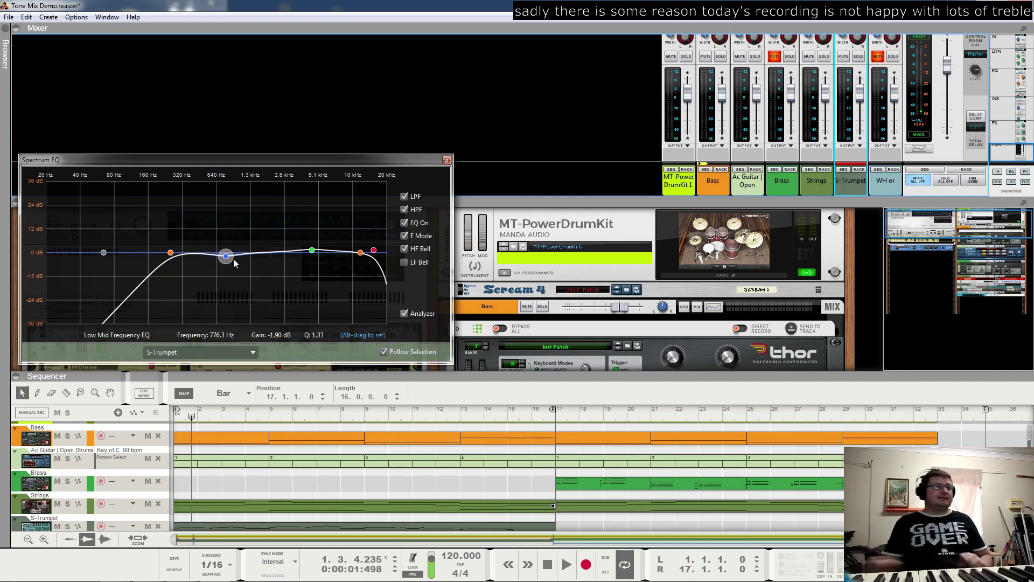
pyautogui.click(312, 250)
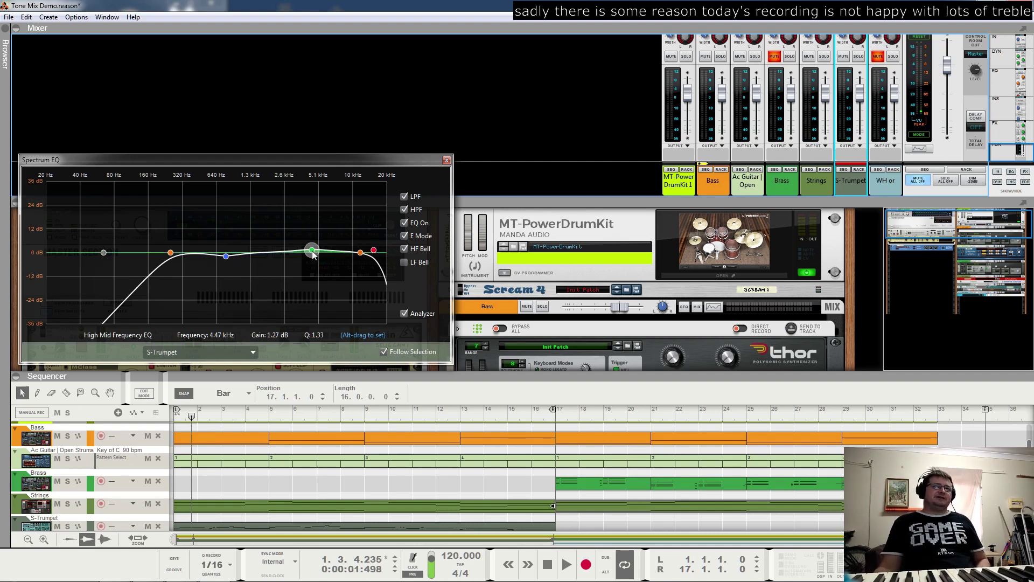
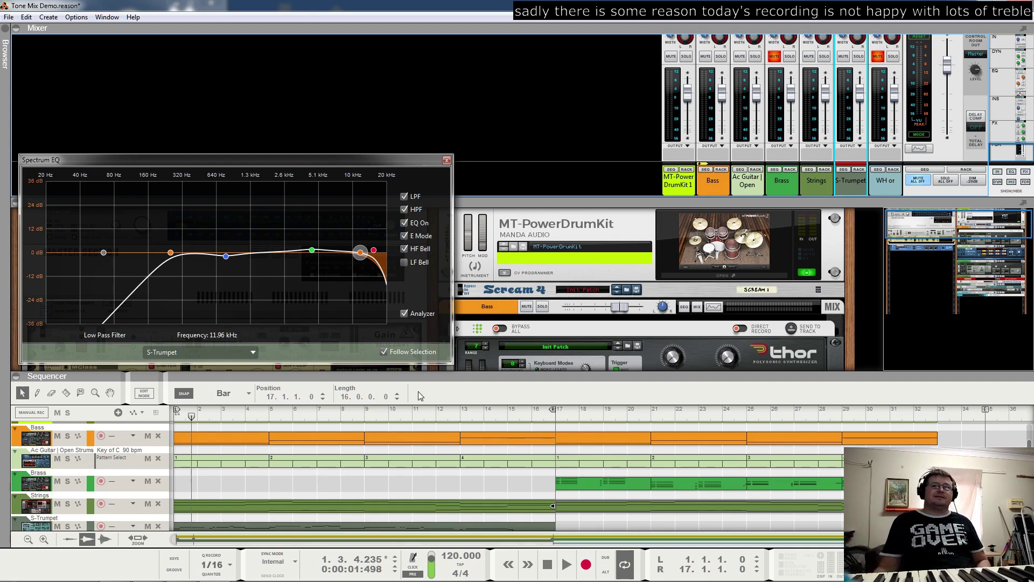
pyautogui.press('space')
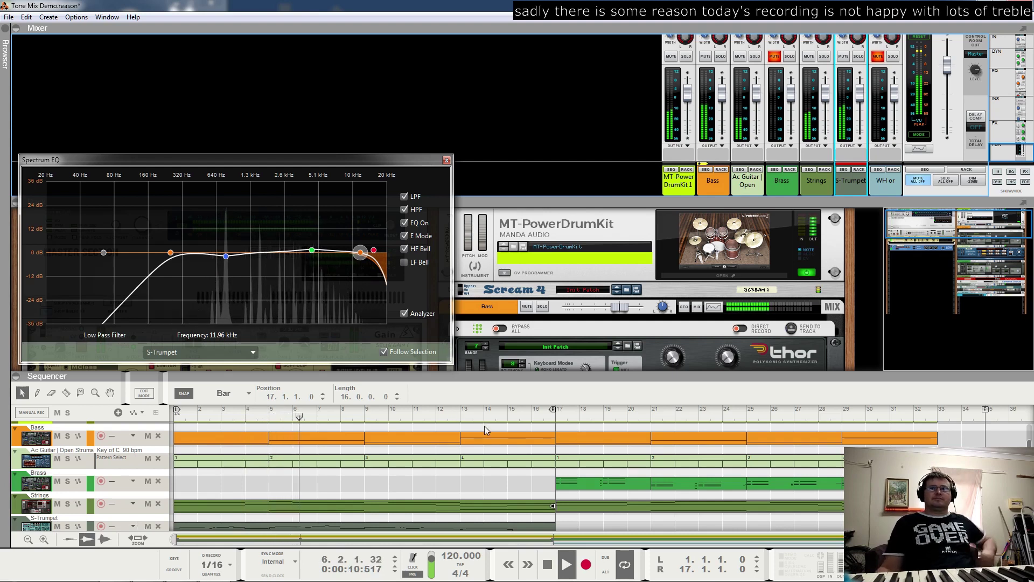
# Move the Spectrum EQ window clear of the rack, and set the loop from bar 17 to bar 33 with the playhead at bar 17
pyautogui.moveTo(289, 159); pyautogui.dragTo(273, 9)
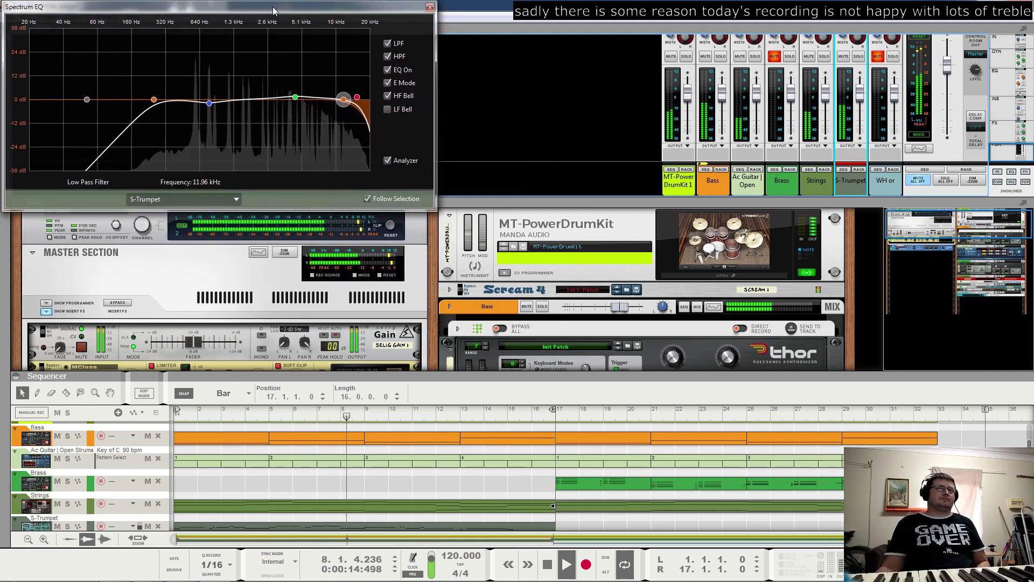
pyautogui.click(547, 564)
pyautogui.moveTo(553, 420); pyautogui.dragTo(935, 423)
pyautogui.keyDown('ctrl'); pyautogui.click(558, 415); pyautogui.keyUp('ctrl')
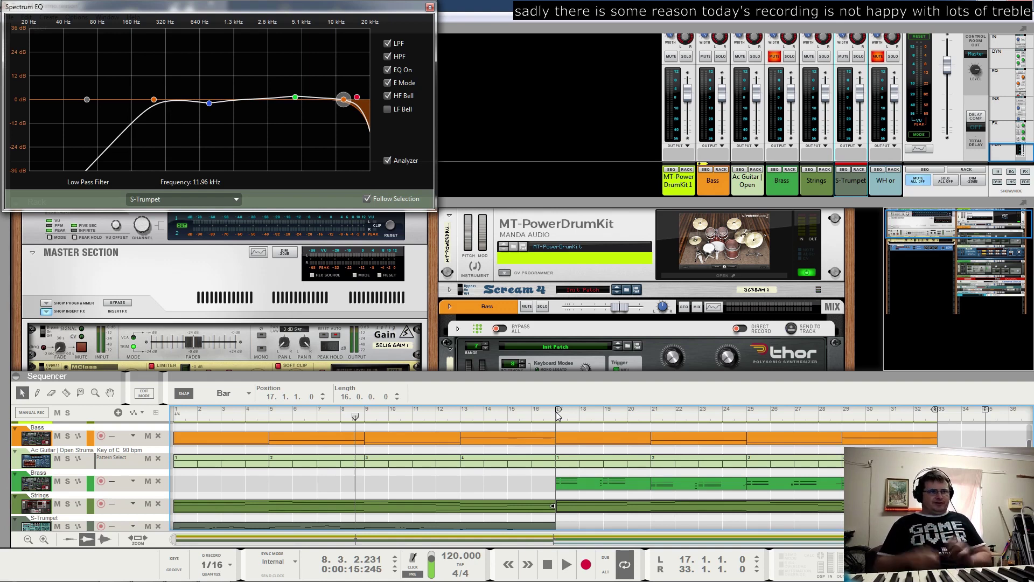
pyautogui.press('space')
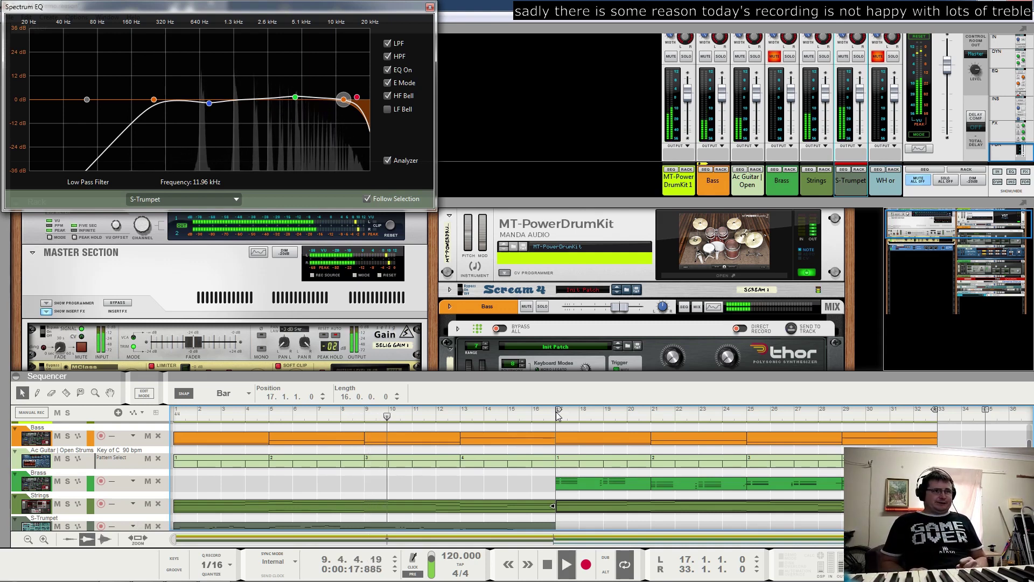
pyautogui.press('space')
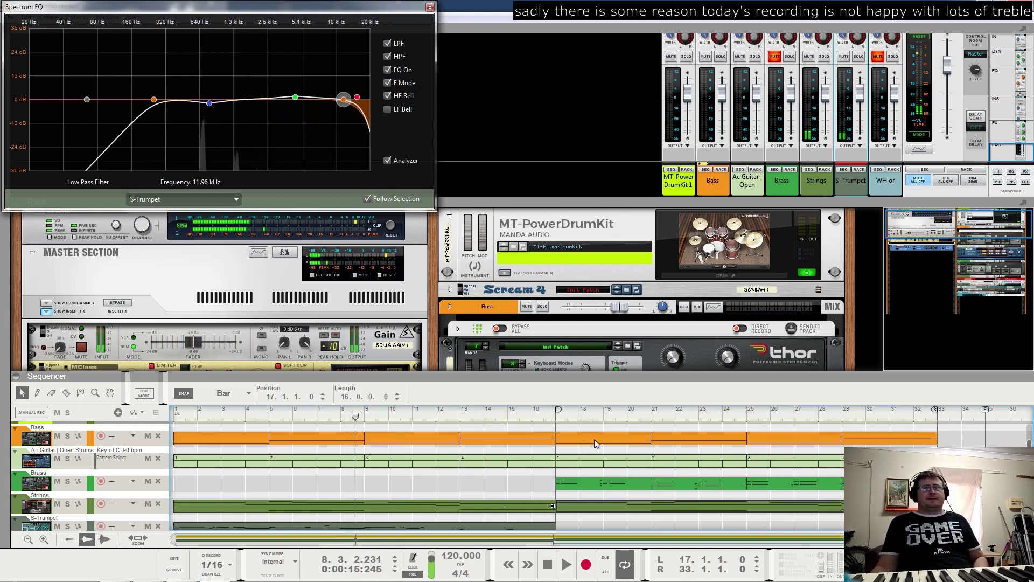
pyautogui.click(555, 421)
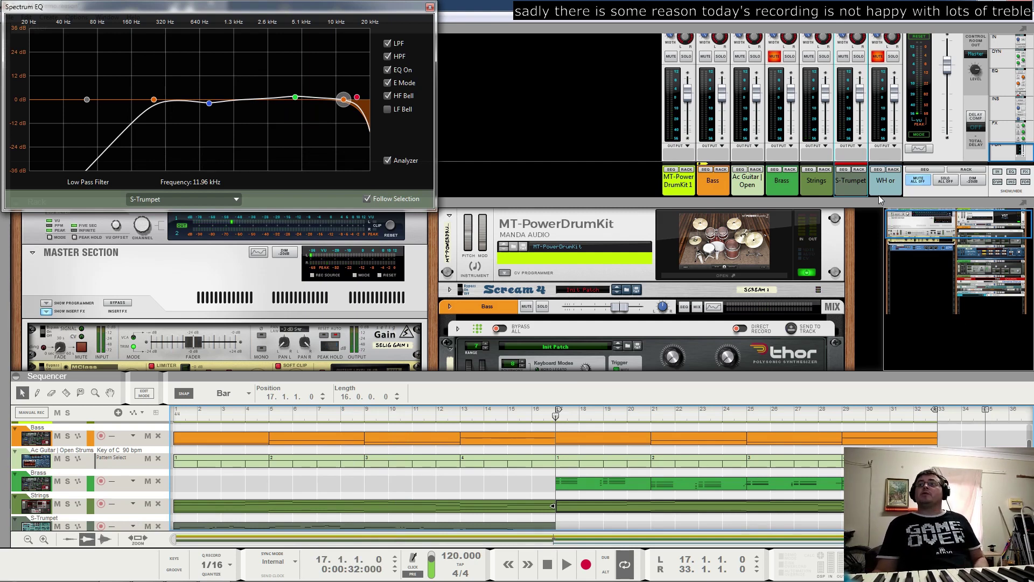
# Unmute the Brass channel, select its sequencer track and listen to the brass in the looped section
pyautogui.click(774, 57)
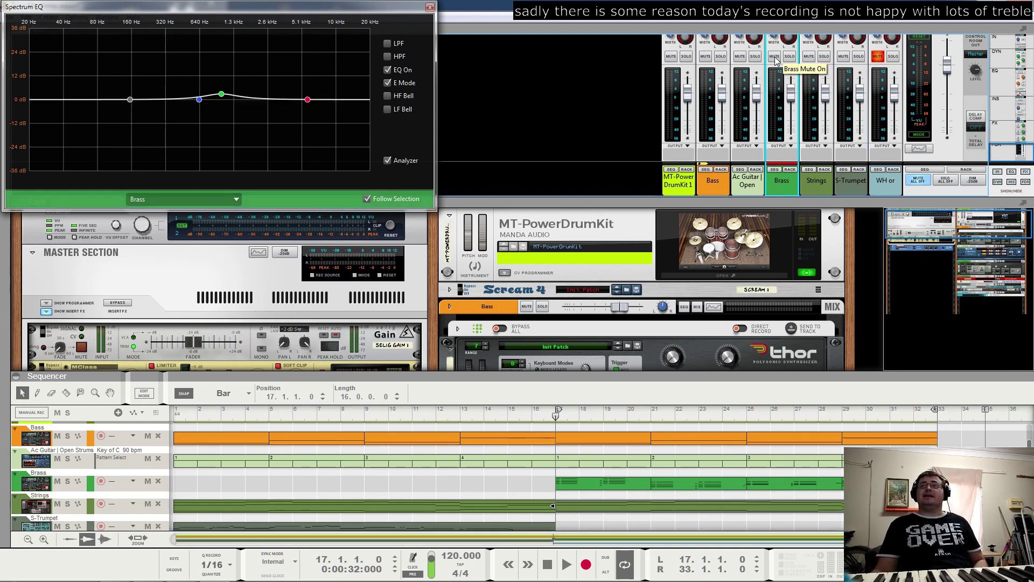
pyautogui.press('space')
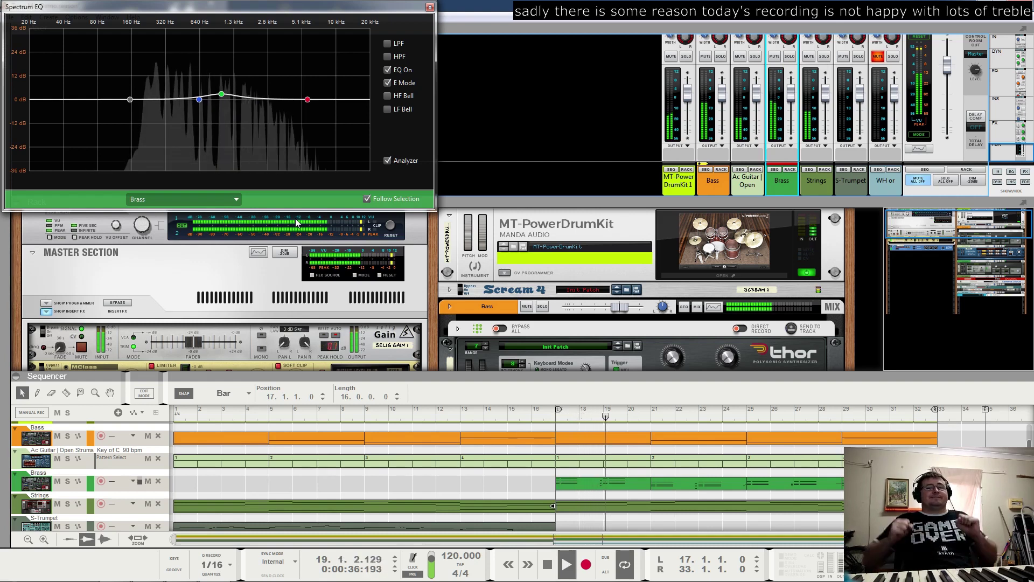
pyautogui.press('space')
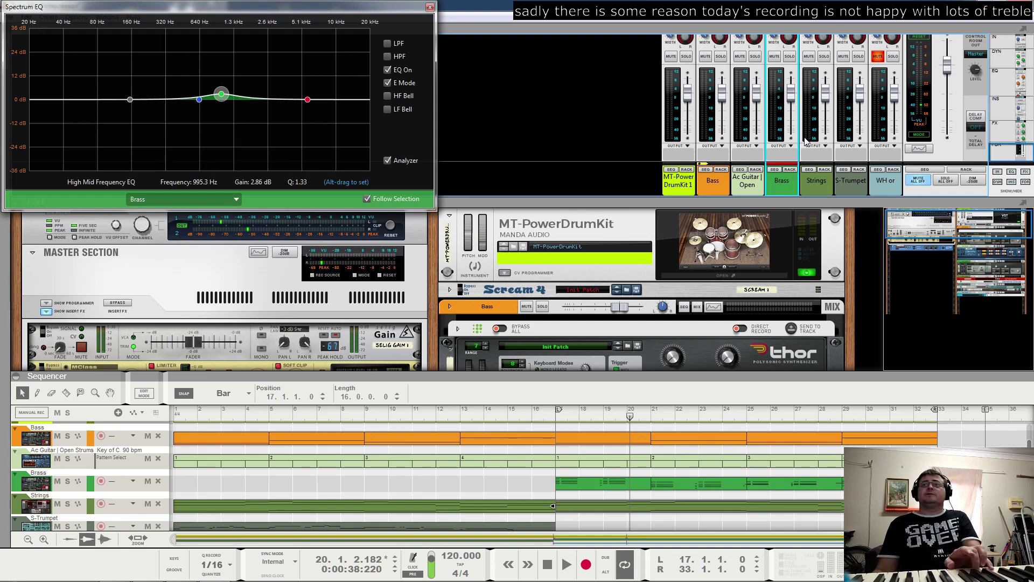
pyautogui.click(46, 488)
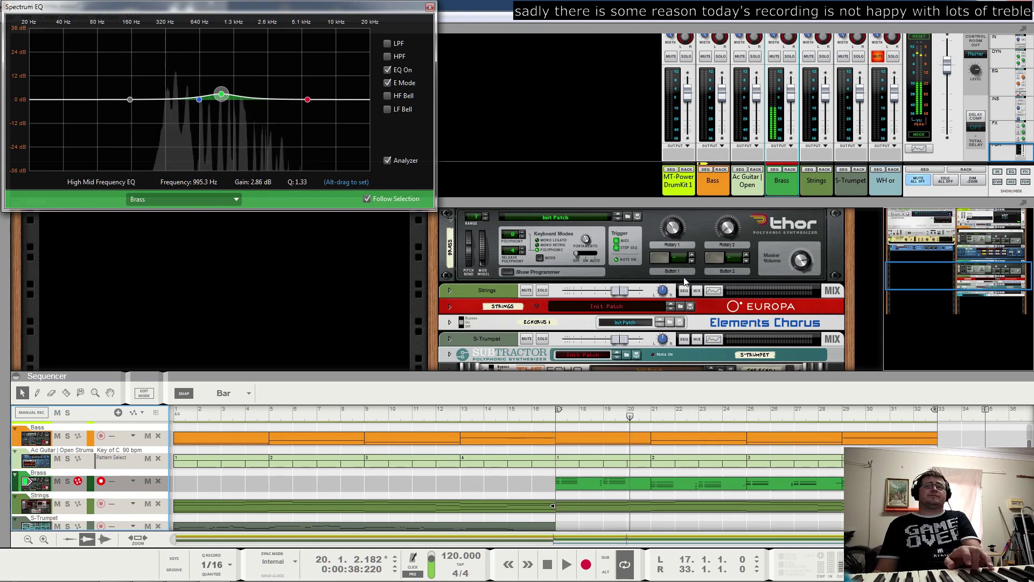
pyautogui.moveTo(946, 275); pyautogui.dragTo(943, 227)
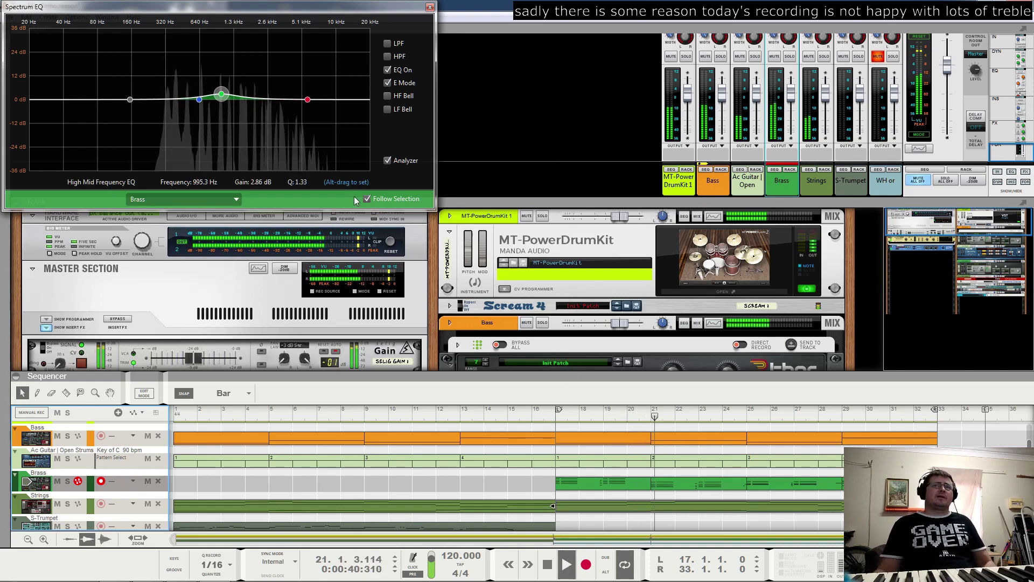
# Shape the Brass with a 3.49 dB boost at 406.5 Hz, reduced low frequencies and a 6.03 dB high cut at 14.43 kHz
pyautogui.moveTo(222, 95); pyautogui.dragTo(325, 99)
pyautogui.moveTo(199, 99)
pyautogui.mouseDown()
pyautogui.moveTo(172, 85)
pyautogui.moveTo(180, 95)
pyautogui.mouseUp()
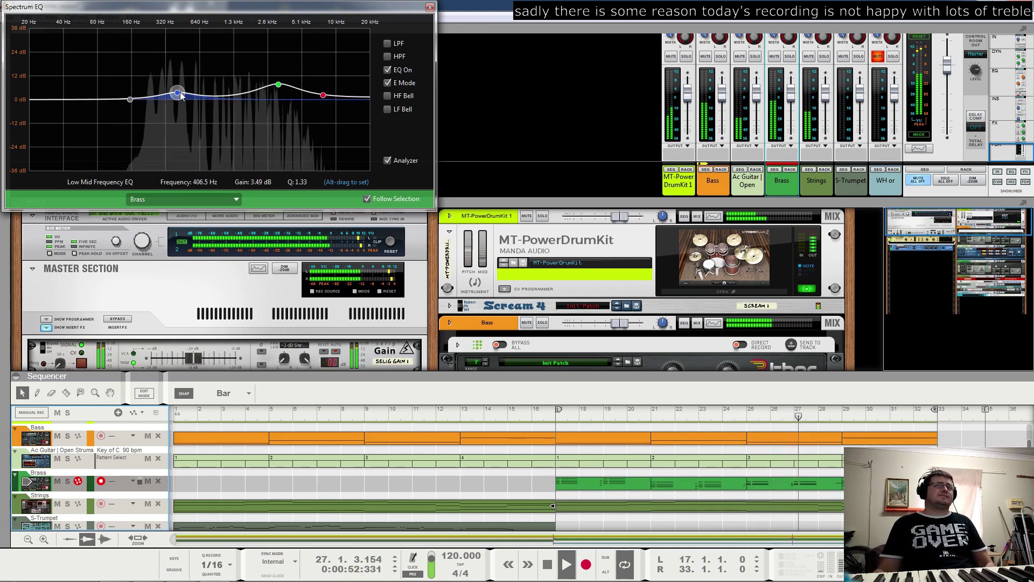
pyautogui.moveTo(130, 99); pyautogui.dragTo(124, 137)
pyautogui.moveTo(278, 85); pyautogui.dragTo(352, 115)
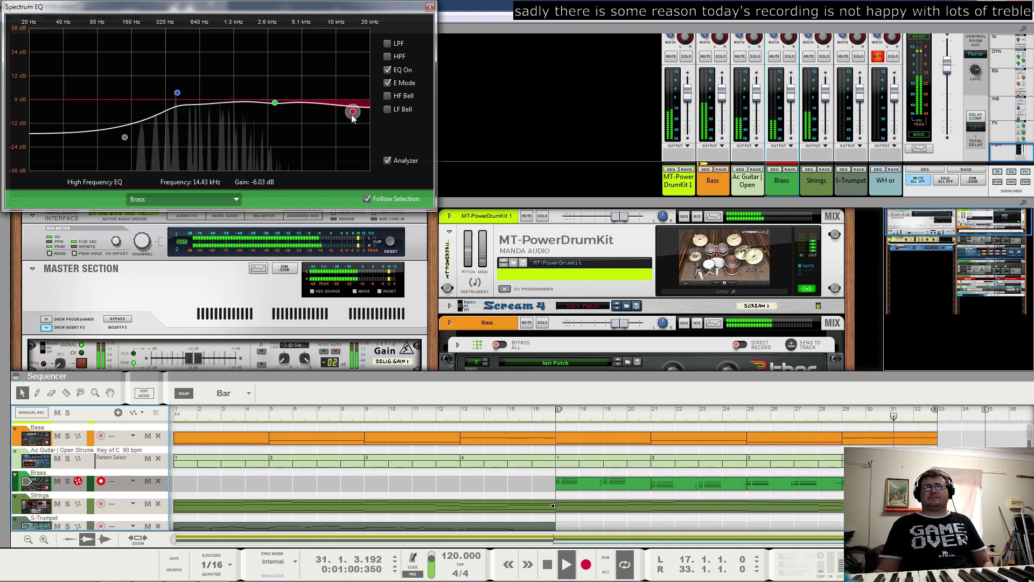
# Replay from bar 17 and thin the Brass with a low mid cut, a deeper high cut and a 6.03 dB cut at 2.72 kHz
pyautogui.click(557, 411)
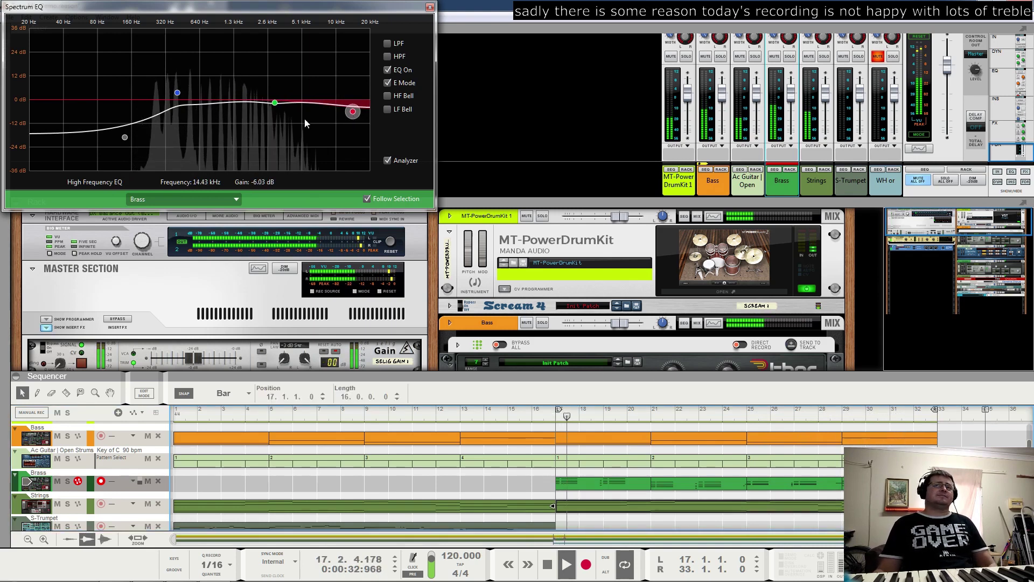
pyautogui.moveTo(274, 102)
pyautogui.mouseDown()
pyautogui.moveTo(270, 113)
pyautogui.moveTo(279, 98)
pyautogui.mouseUp()
pyautogui.moveTo(177, 92)
pyautogui.mouseDown()
pyautogui.moveTo(194, 116)
pyautogui.moveTo(178, 99)
pyautogui.moveTo(188, 106)
pyautogui.mouseUp()
pyautogui.click(279, 97)
pyautogui.moveTo(353, 112); pyautogui.dragTo(358, 123)
pyautogui.moveTo(278, 97); pyautogui.dragTo(271, 111)
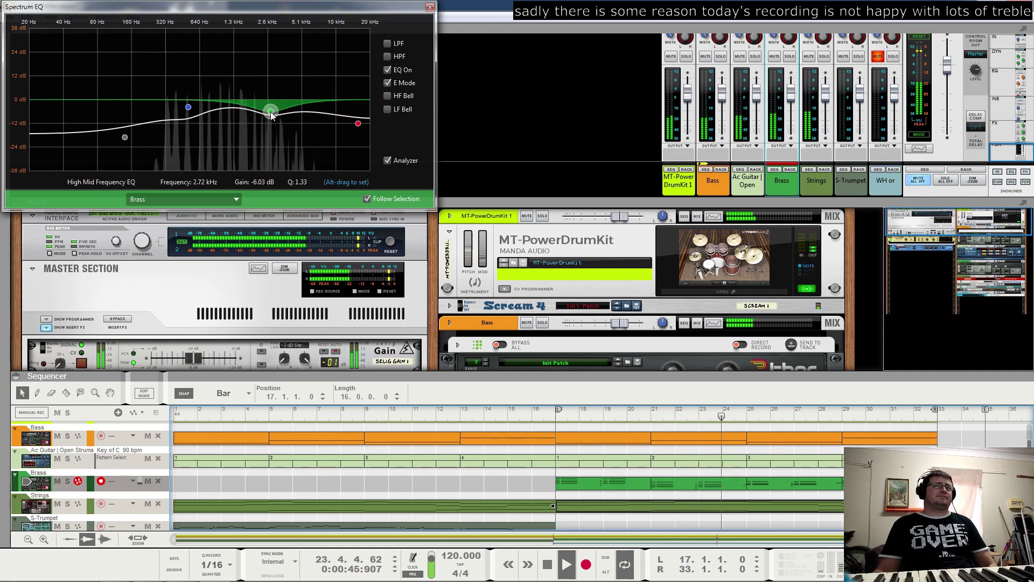
# Try the Brass with E Mode off, a flat high mid band at 2.27 kHz and an 8.57 dB high cut at 14.90 kHz
pyautogui.click(388, 71)
pyautogui.click(388, 71)
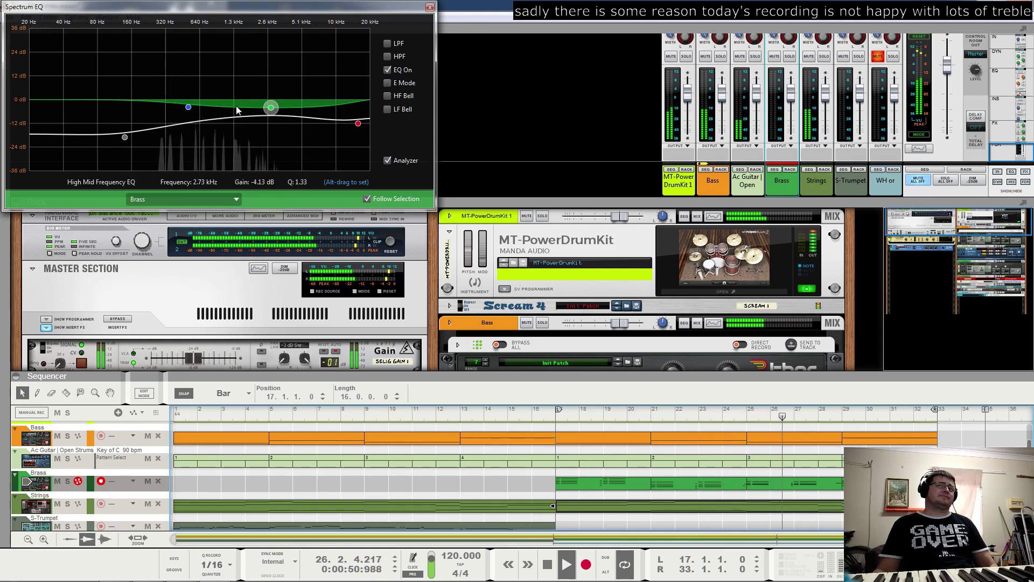
pyautogui.moveTo(187, 109)
pyautogui.mouseDown()
pyautogui.moveTo(171, 98)
pyautogui.moveTo(189, 105)
pyautogui.mouseUp()
pyautogui.moveTo(271, 111); pyautogui.dragTo(278, 108)
pyautogui.moveTo(357, 126)
pyautogui.mouseDown()
pyautogui.moveTo(367, 111)
pyautogui.moveTo(353, 119)
pyautogui.mouseUp()
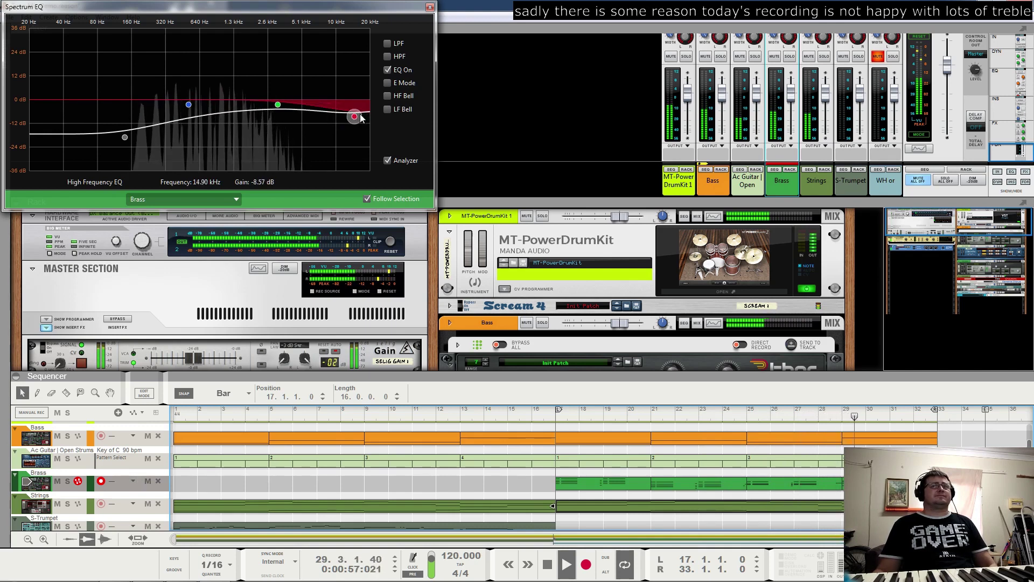
pyautogui.moveTo(278, 105); pyautogui.dragTo(262, 101)
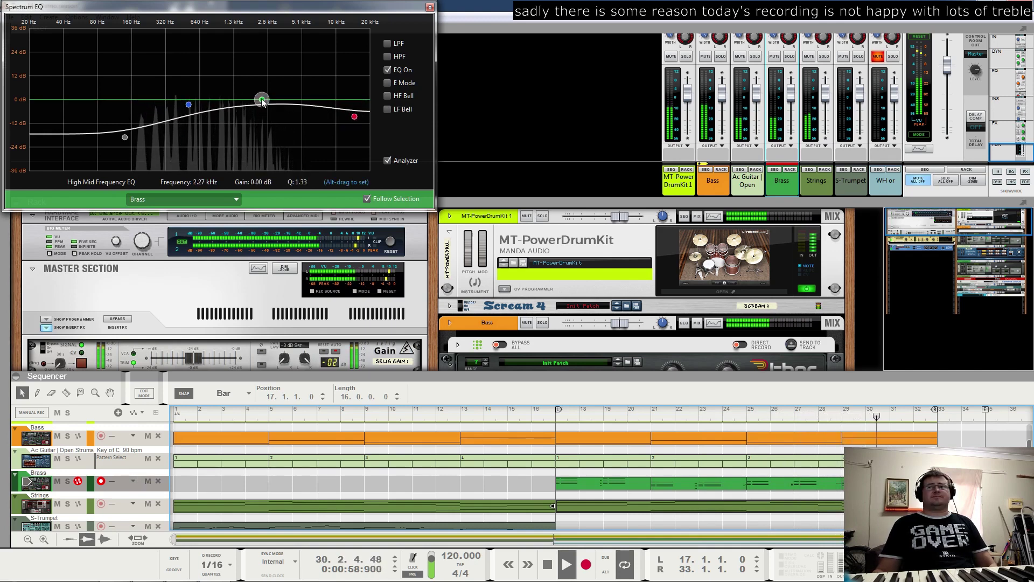
# Replay from bar 17 and try brightening the Brass with a 7.30 dB boost at 2.95 kHz and a raised high band
pyautogui.click(551, 425)
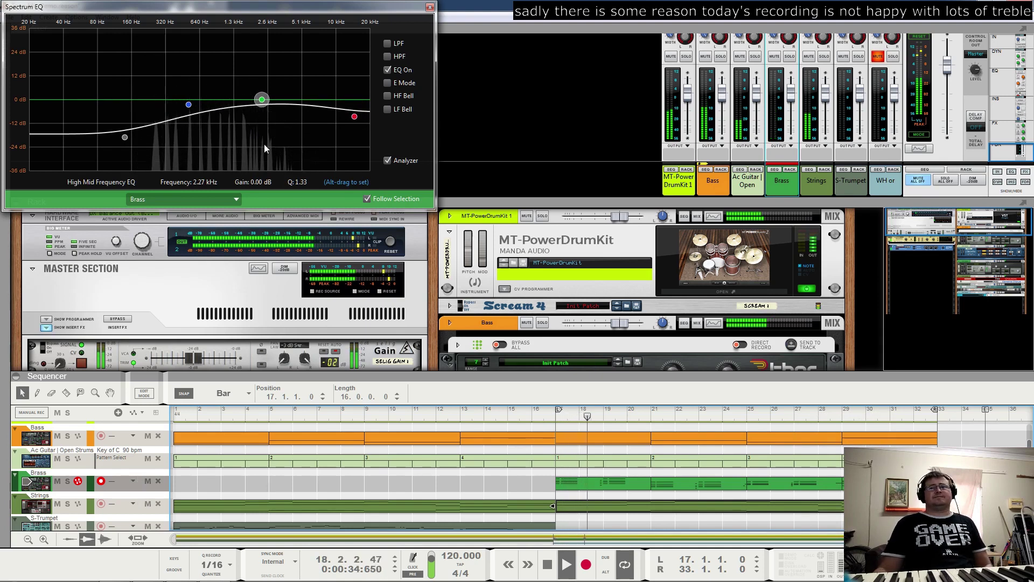
pyautogui.moveTo(261, 101)
pyautogui.mouseDown()
pyautogui.moveTo(259, 87)
pyautogui.moveTo(263, 94)
pyautogui.mouseUp()
pyautogui.moveTo(189, 105); pyautogui.dragTo(200, 117)
pyautogui.moveTo(263, 93); pyautogui.dragTo(275, 85)
pyautogui.moveTo(354, 116)
pyautogui.mouseDown()
pyautogui.moveTo(366, 93)
pyautogui.moveTo(365, 101)
pyautogui.mouseUp()
pyautogui.click(464, 413)
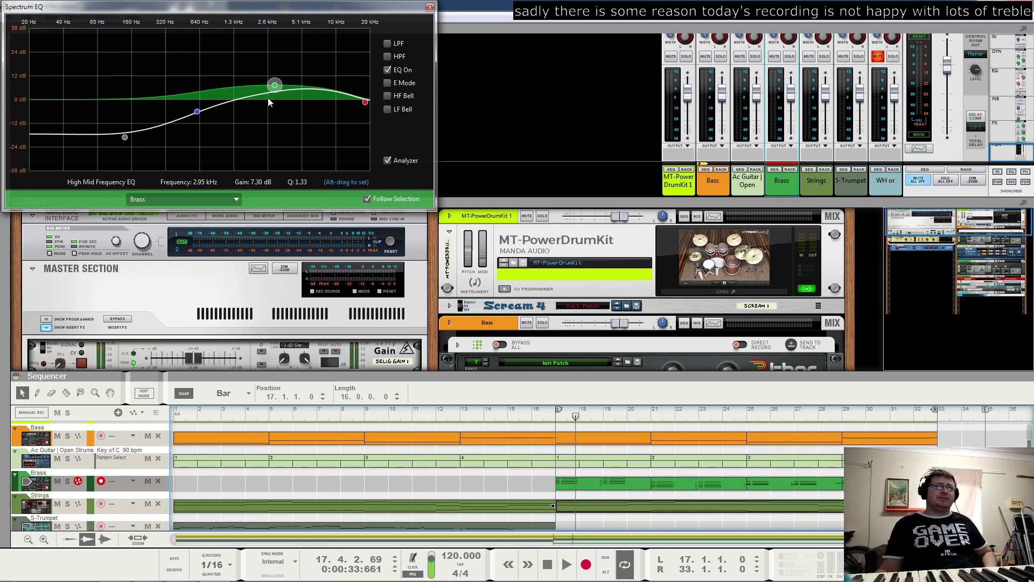
# Try a 13.02 dB high cut at 13.21 kHz on the Brass, a lower high mid frequency and a 2.54 dB cut at 515.3 Hz
pyautogui.moveTo(365, 101); pyautogui.dragTo(351, 129)
pyautogui.moveTo(275, 86); pyautogui.dragTo(191, 110)
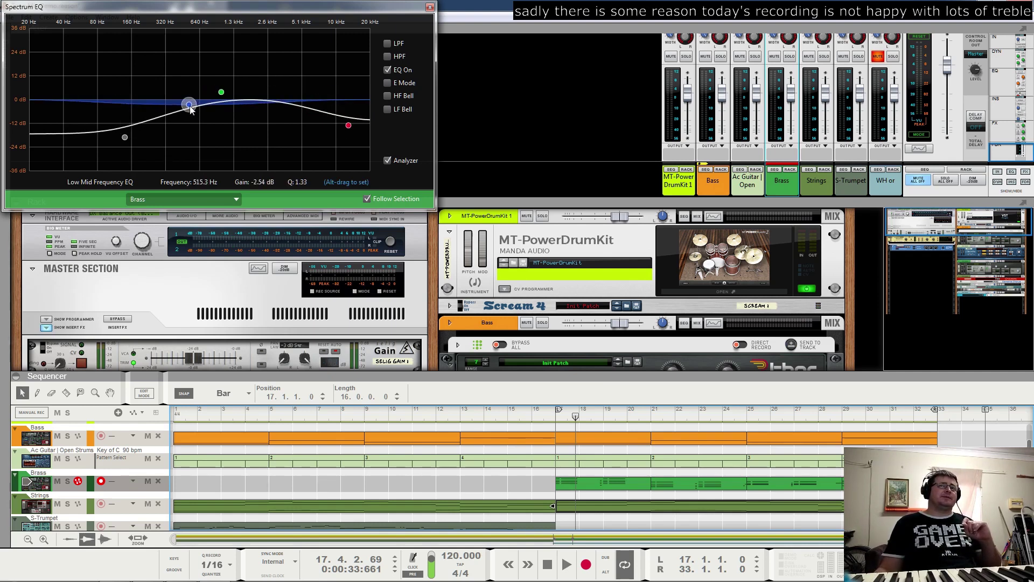
# Unmute the WH or channel, mute the Brass channel and start playback
pyautogui.click(878, 57)
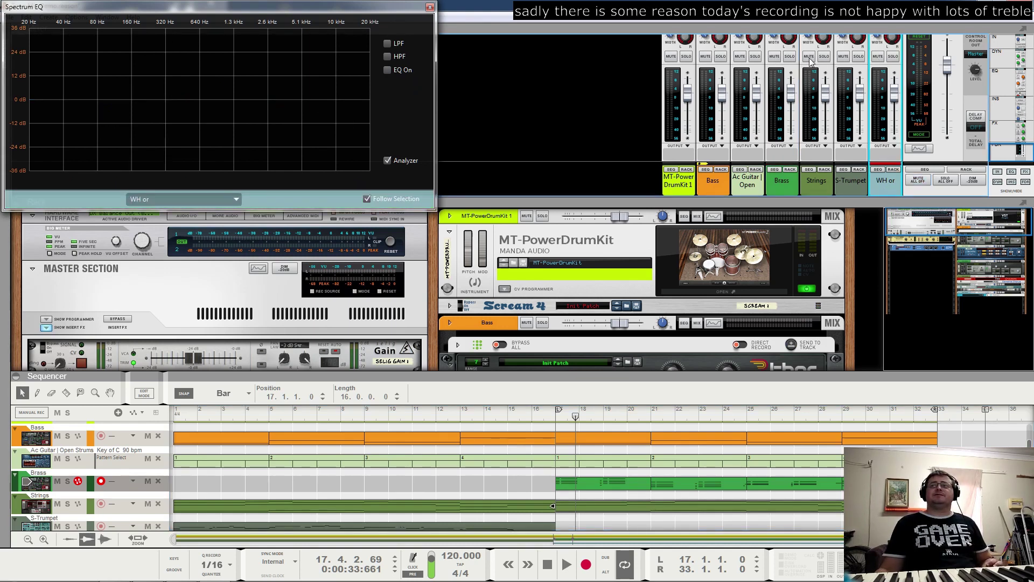
pyautogui.click(776, 57)
pyautogui.press('space')
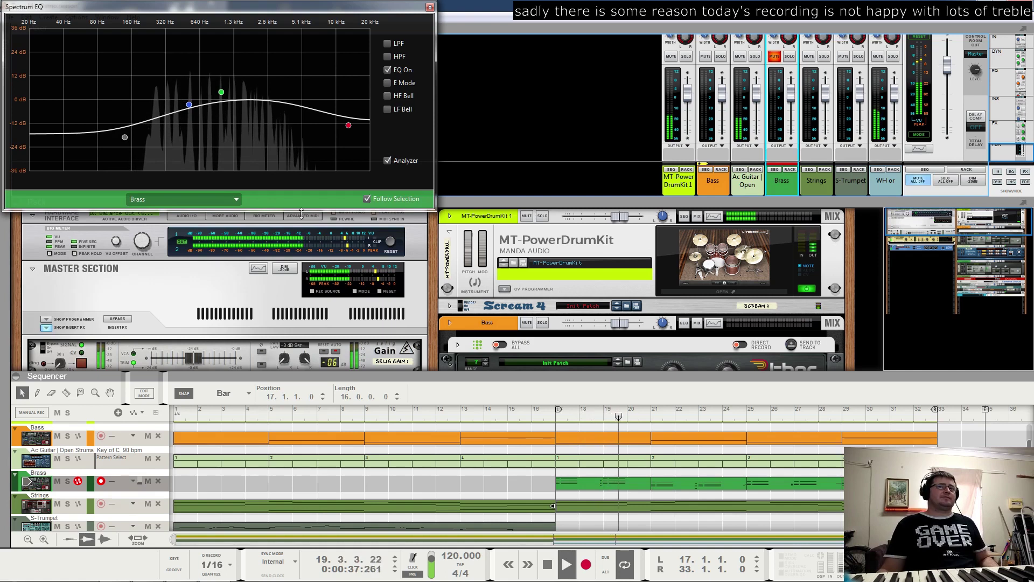
# Enable the WH or EQ and boost 13.33 dB at 3.14 kHz and 3.81 dB at 9.59 kHz, with the low frequencies reduced
pyautogui.click(886, 186)
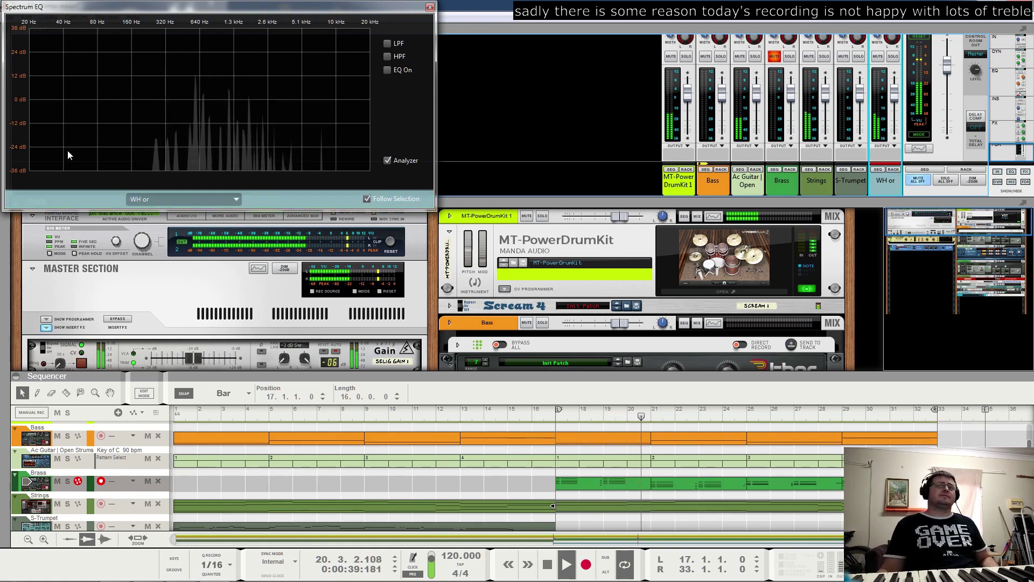
pyautogui.click(387, 69)
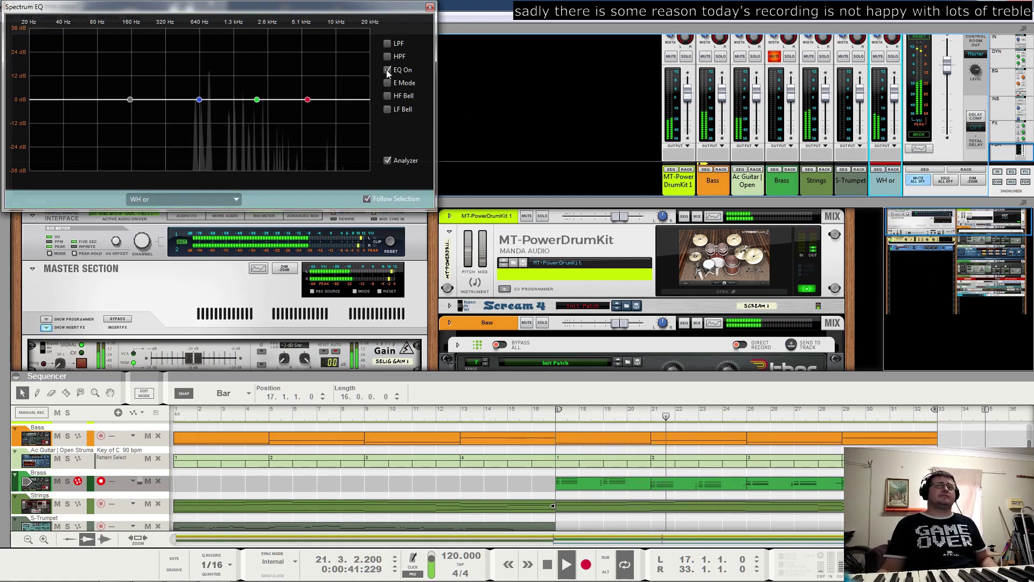
pyautogui.moveTo(258, 100); pyautogui.dragTo(332, 92)
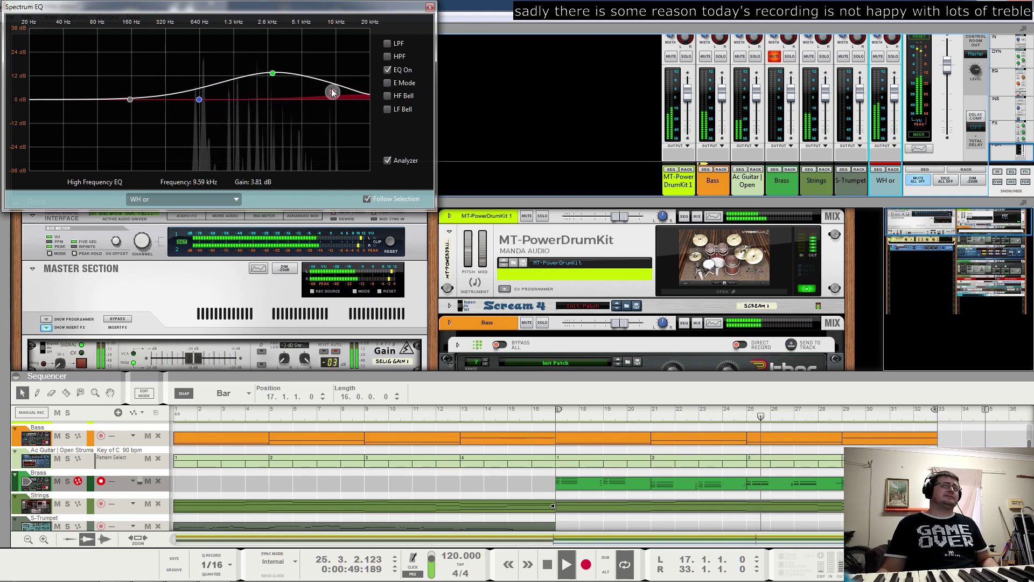
pyautogui.moveTo(130, 99); pyautogui.dragTo(109, 123)
pyautogui.moveTo(273, 73)
pyautogui.mouseDown()
pyautogui.moveTo(224, 67)
pyautogui.moveTo(299, 73)
pyautogui.moveTo(293, 40)
pyautogui.moveTo(260, 33)
pyautogui.moveTo(281, 31)
pyautogui.moveTo(280, 75)
pyautogui.mouseUp()
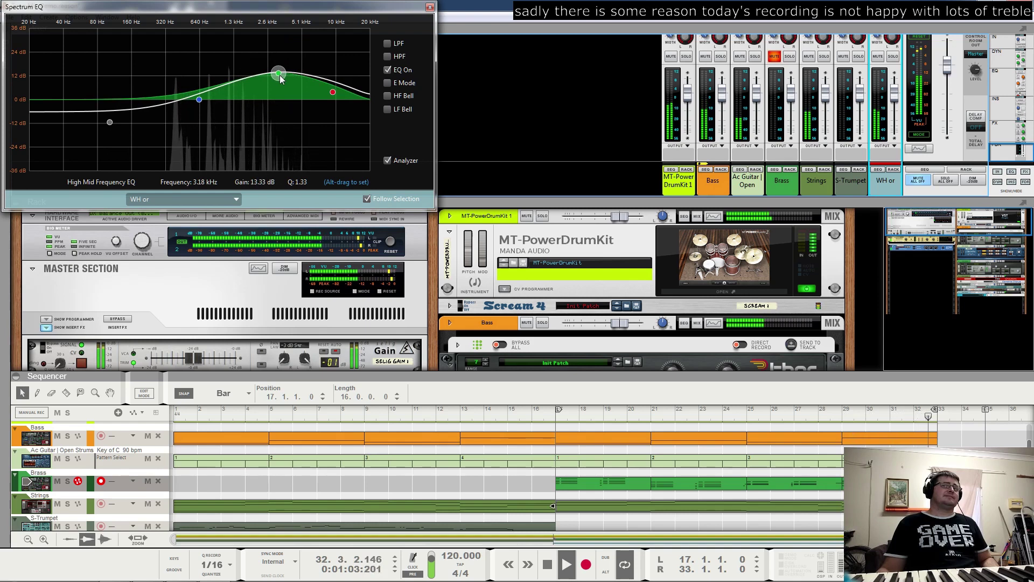
pyautogui.moveTo(280, 76); pyautogui.dragTo(279, 75)
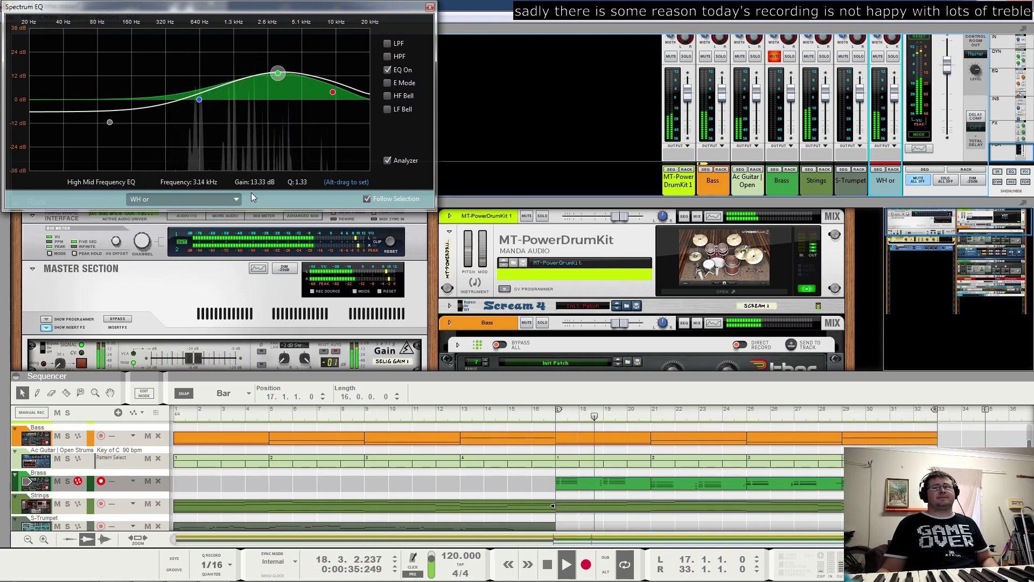
pyautogui.click(333, 93)
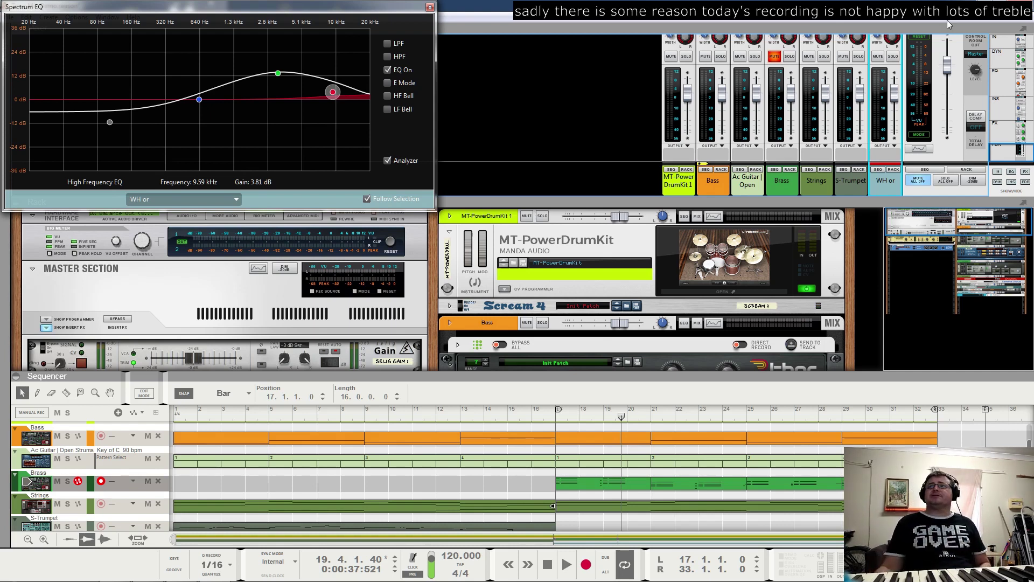
# Unmute the Brass, reset all four of its EQ bands to 0 dB and listen to the flat sound
pyautogui.click(773, 58)
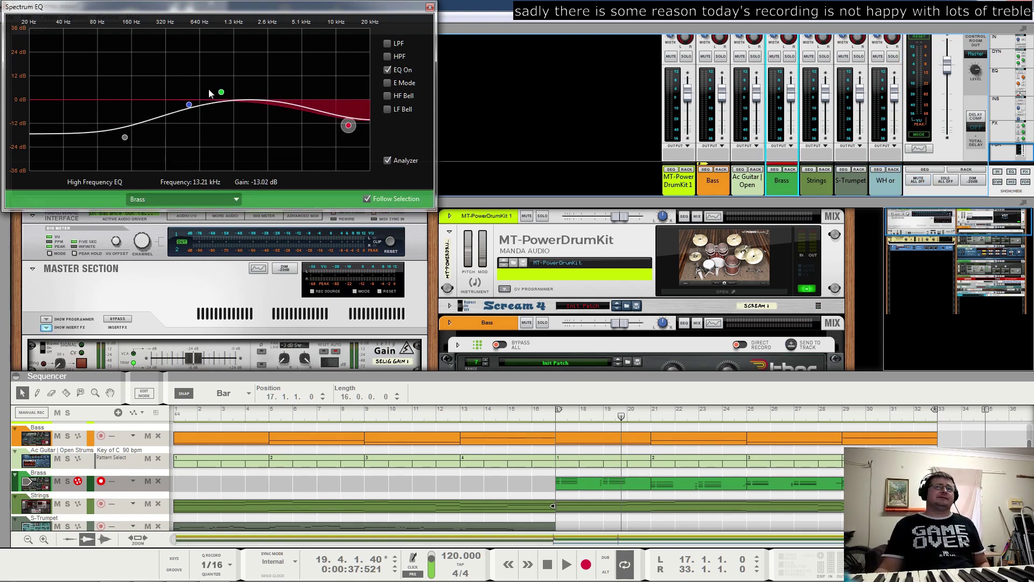
pyautogui.keyDown('ctrl'); pyautogui.click(125, 137); pyautogui.keyUp('ctrl')
pyautogui.keyDown('ctrl'); pyautogui.click(188, 104); pyautogui.keyUp('ctrl')
pyautogui.keyDown('ctrl'); pyautogui.click(221, 93); pyautogui.keyUp('ctrl')
pyautogui.keyDown('ctrl'); pyautogui.click(349, 125); pyautogui.keyUp('ctrl')
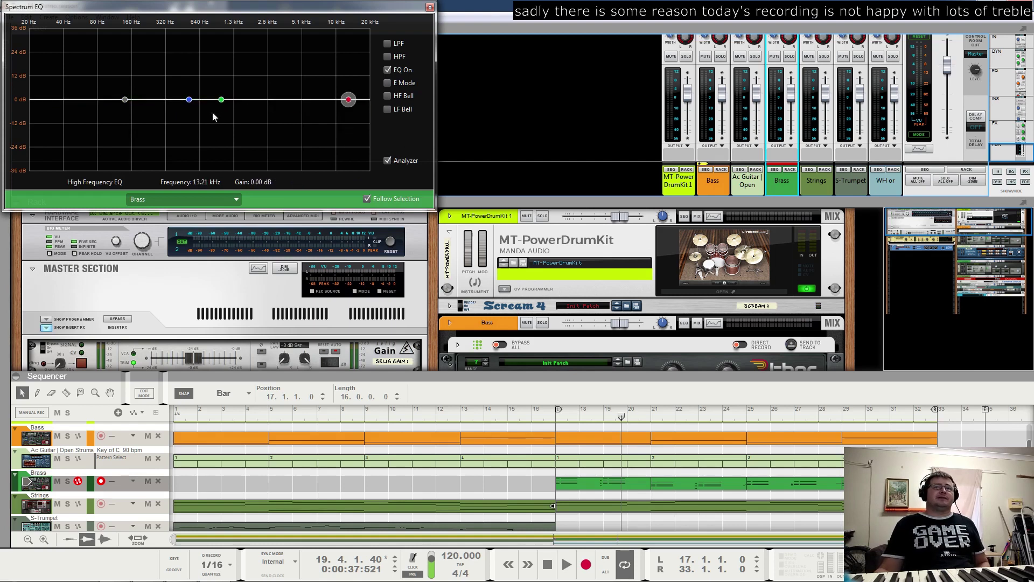
pyautogui.press('space')
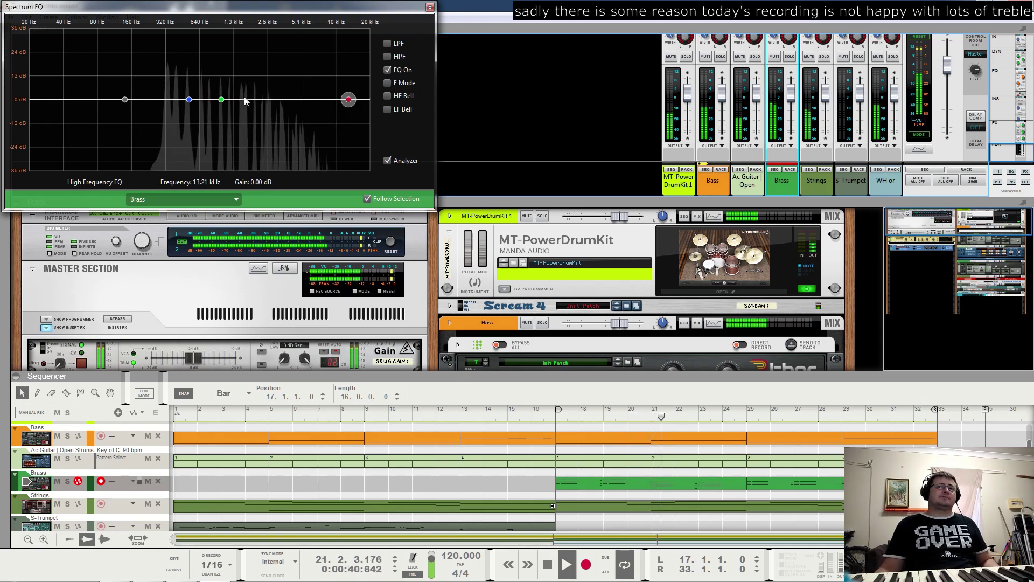
# Cut the low frequencies of the Brass and apply a 16.19 dB high cut at 22.00 kHz, keeping the high mid flat
pyautogui.moveTo(348, 100)
pyautogui.mouseDown()
pyautogui.moveTo(321, 69)
pyautogui.moveTo(325, 92)
pyautogui.moveTo(351, 110)
pyautogui.mouseUp()
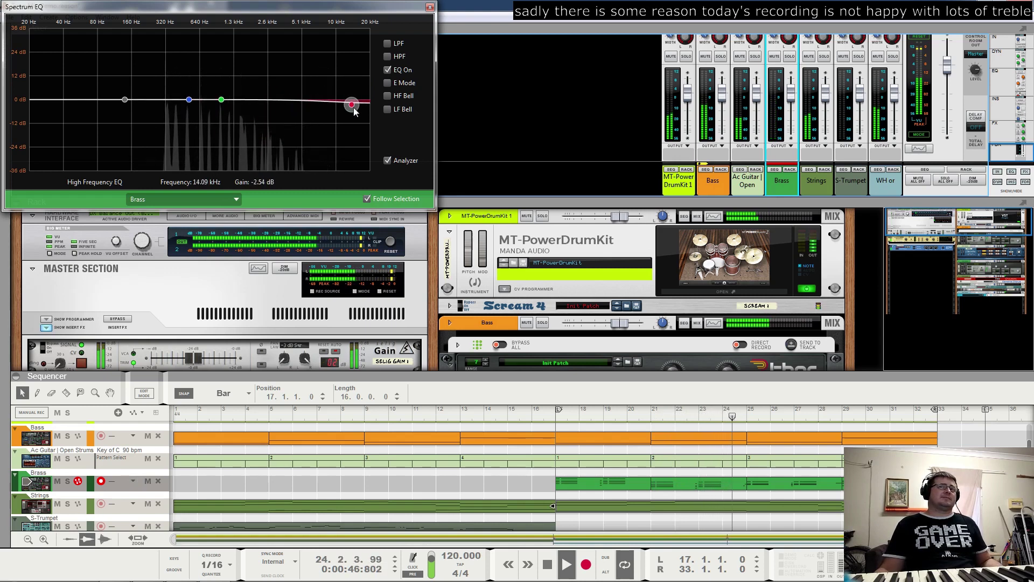
pyautogui.moveTo(123, 100); pyautogui.dragTo(63, 131)
pyautogui.moveTo(222, 101); pyautogui.dragTo(268, 107)
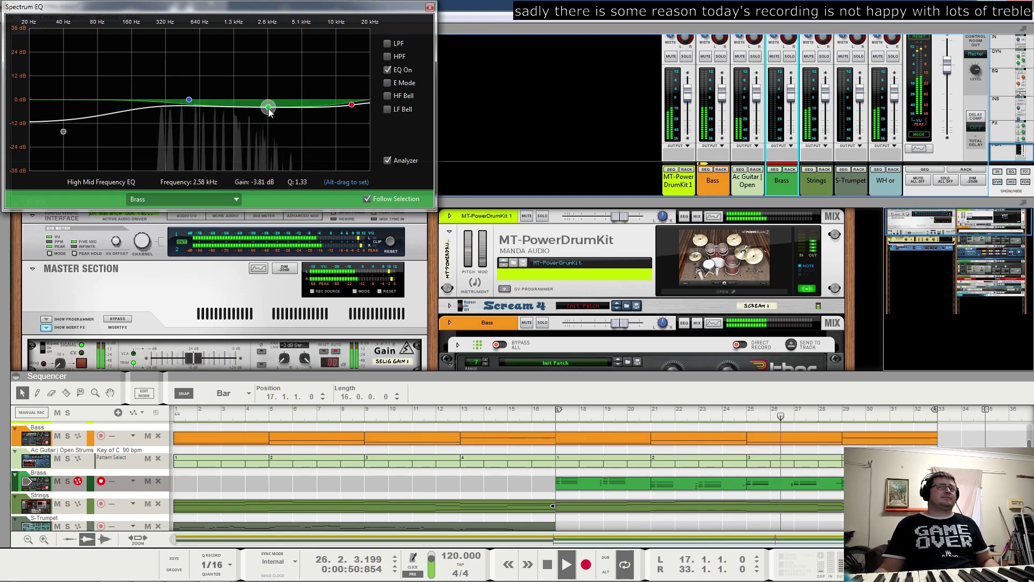
pyautogui.moveTo(351, 104)
pyautogui.mouseDown()
pyautogui.moveTo(352, 138)
pyautogui.moveTo(355, 123)
pyautogui.mouseUp()
pyautogui.moveTo(269, 107); pyautogui.dragTo(268, 99)
pyautogui.moveTo(355, 123); pyautogui.dragTo(373, 131)
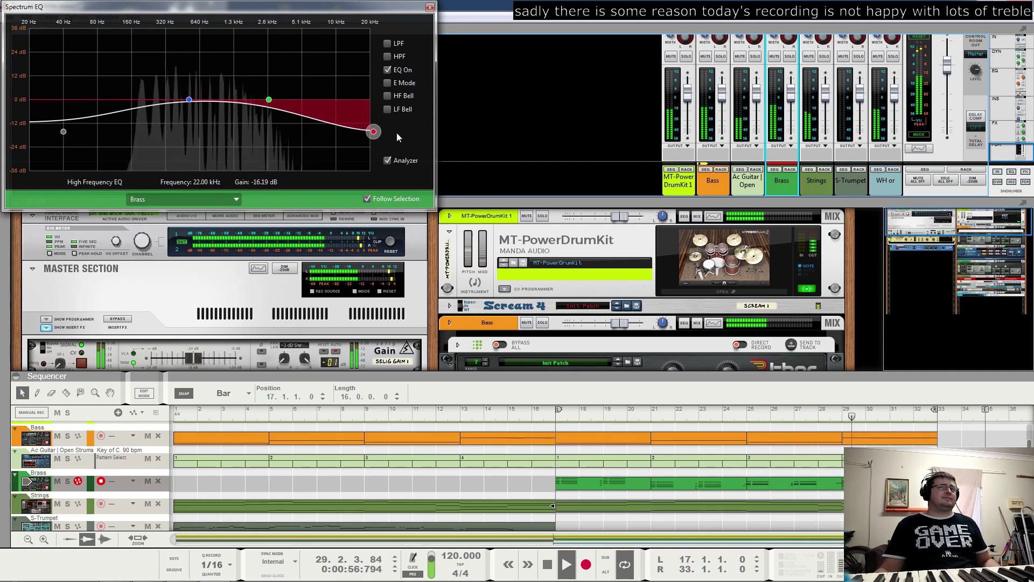
# Turn on E Mode for the Brass and set its low mid band to 0.95 dB at 798.0 Hz
pyautogui.moveTo(191, 97); pyautogui.dragTo(187, 89)
pyautogui.click(390, 82)
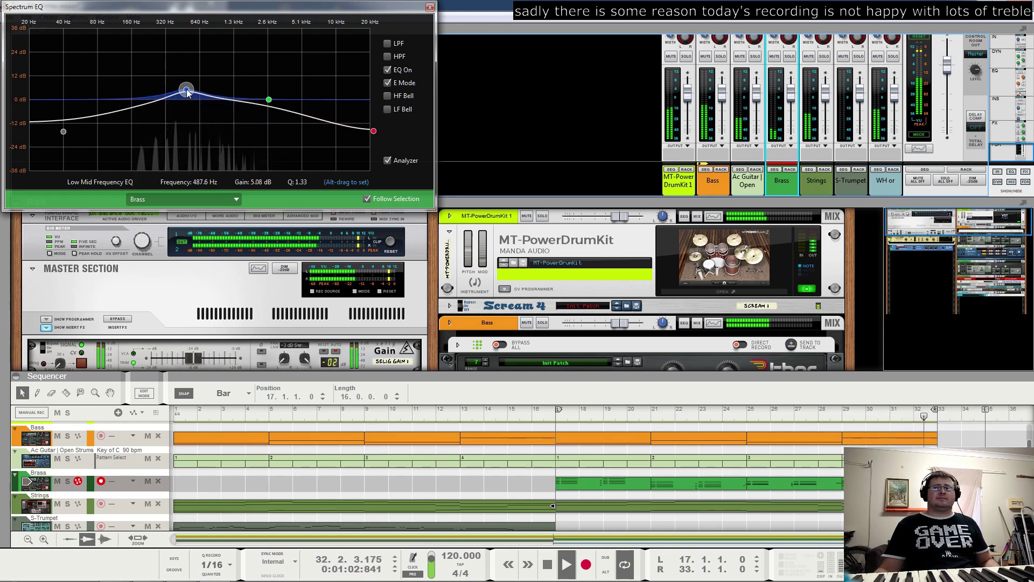
pyautogui.moveTo(187, 89); pyautogui.dragTo(212, 93)
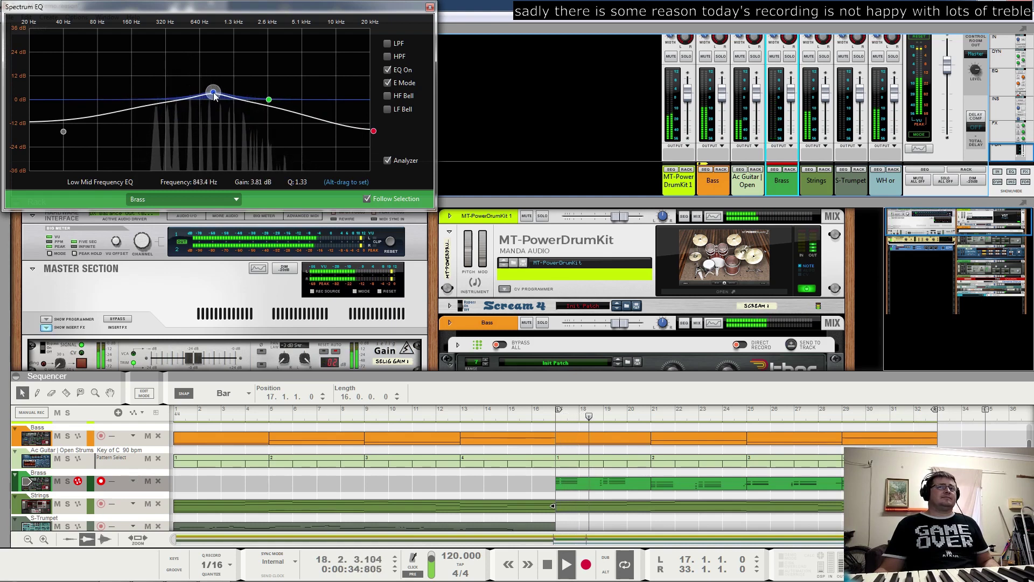
pyautogui.moveTo(212, 94); pyautogui.dragTo(210, 101)
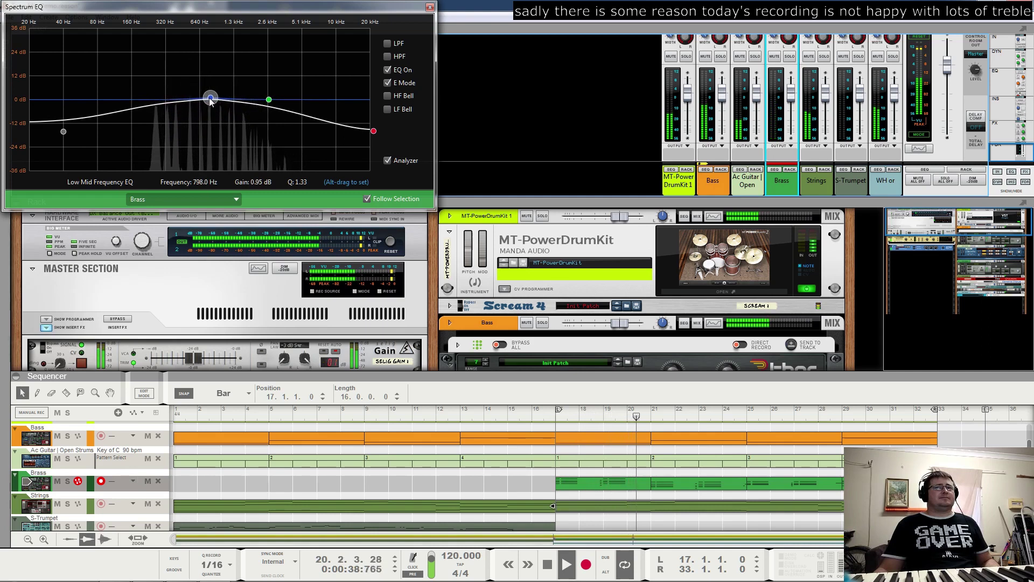
# Deepen the Brass low and high cuts, lift the low mid slightly and boost 1.59 dB at 3.33 kHz with Q 2.50
pyautogui.moveTo(63, 131); pyautogui.dragTo(88, 141)
pyautogui.moveTo(374, 131); pyautogui.dragTo(375, 135)
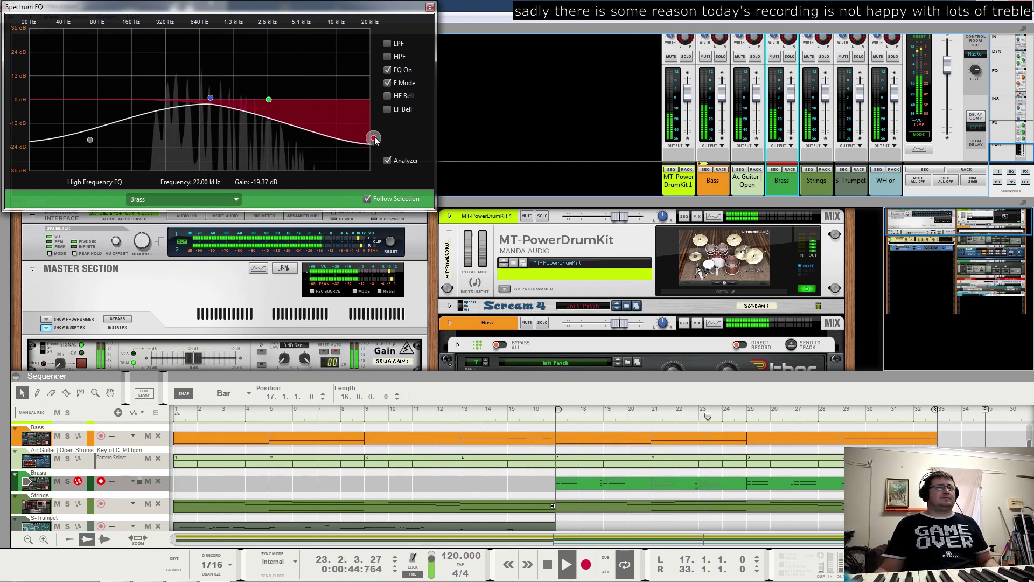
pyautogui.click(211, 99)
pyautogui.moveTo(213, 100); pyautogui.dragTo(286, 98)
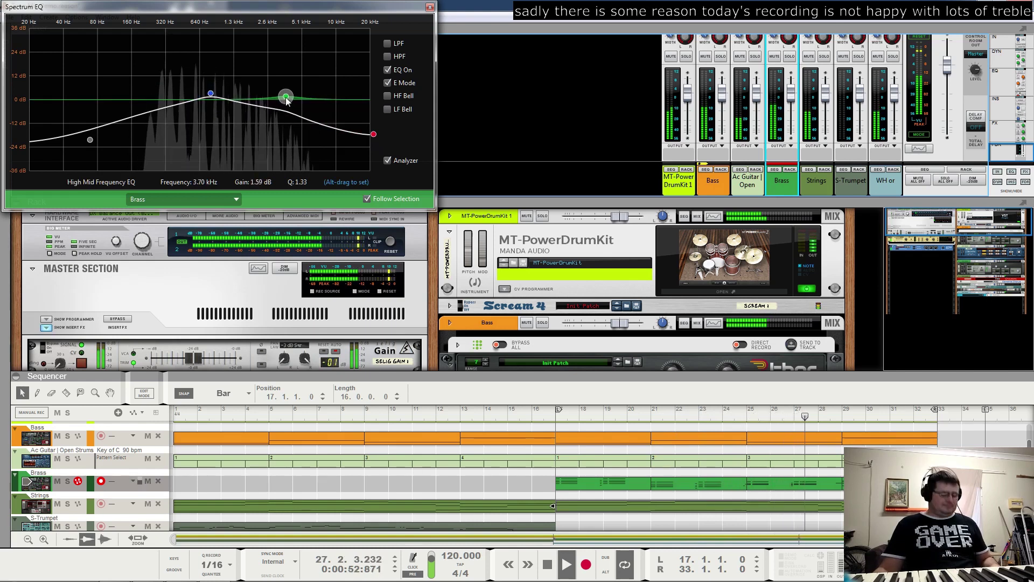
pyautogui.scroll(5, 286, 97)
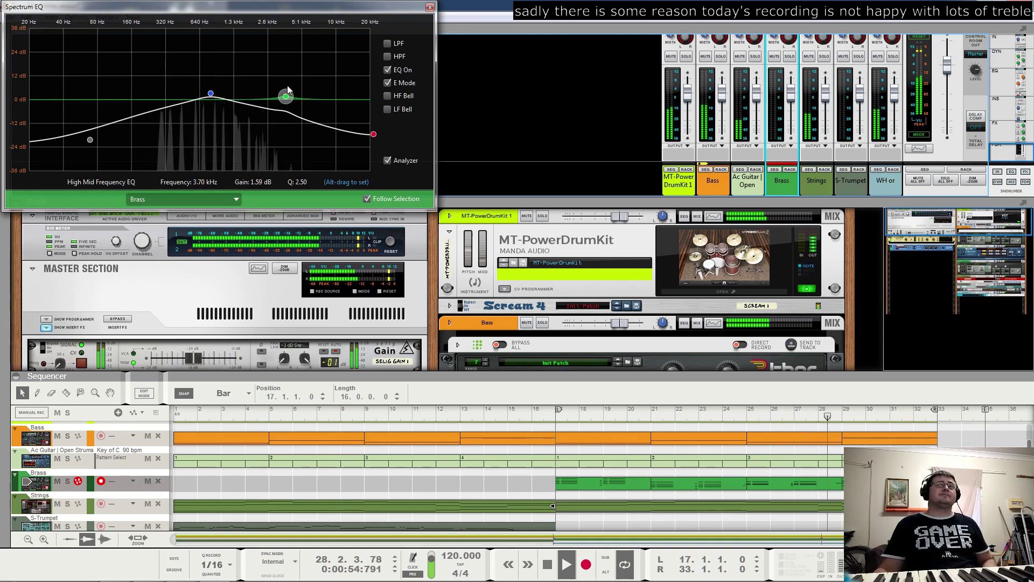
pyautogui.moveTo(286, 97); pyautogui.dragTo(283, 97)
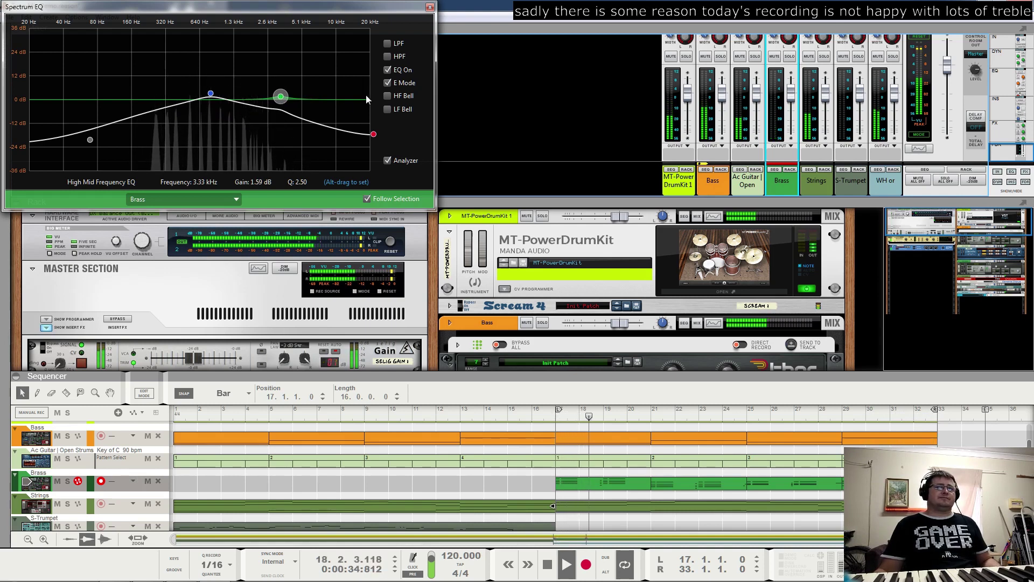
pyautogui.click(430, 8)
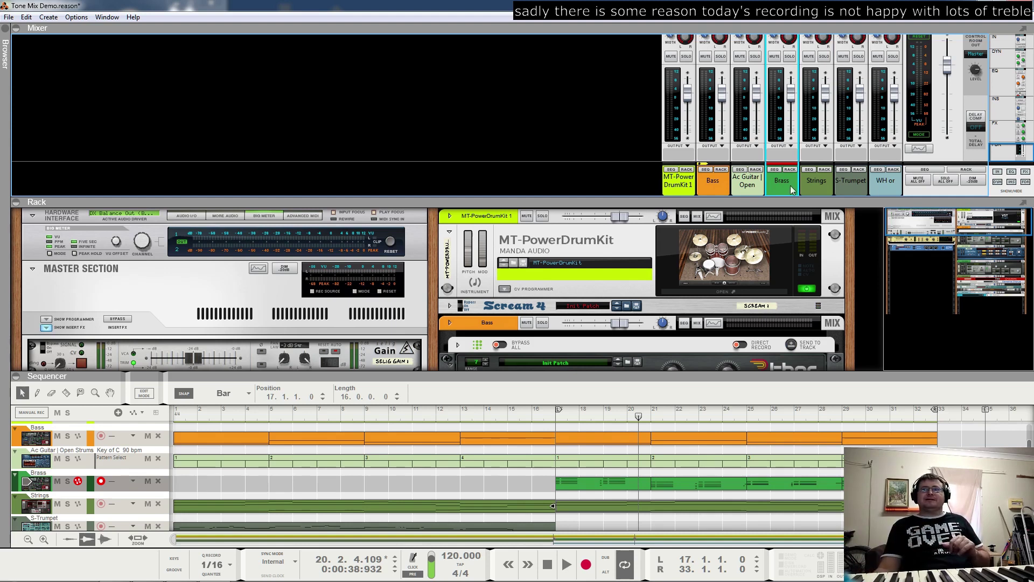
# Reopen the Spectrum EQ, move the left locator to bar 1 and play the whole song from the beginning with looping off
pyautogui.press('F2')
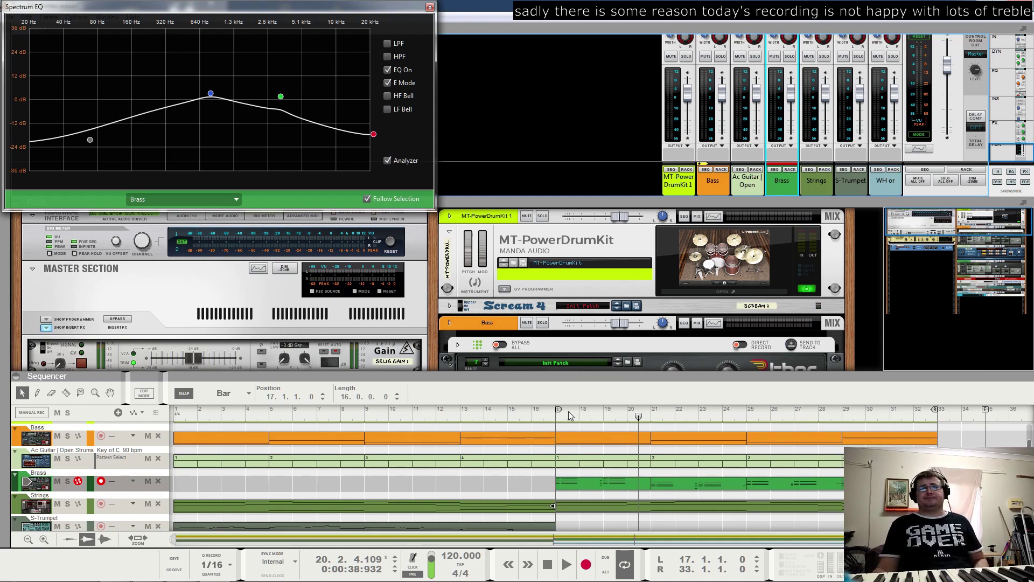
pyautogui.moveTo(560, 413); pyautogui.dragTo(175, 416)
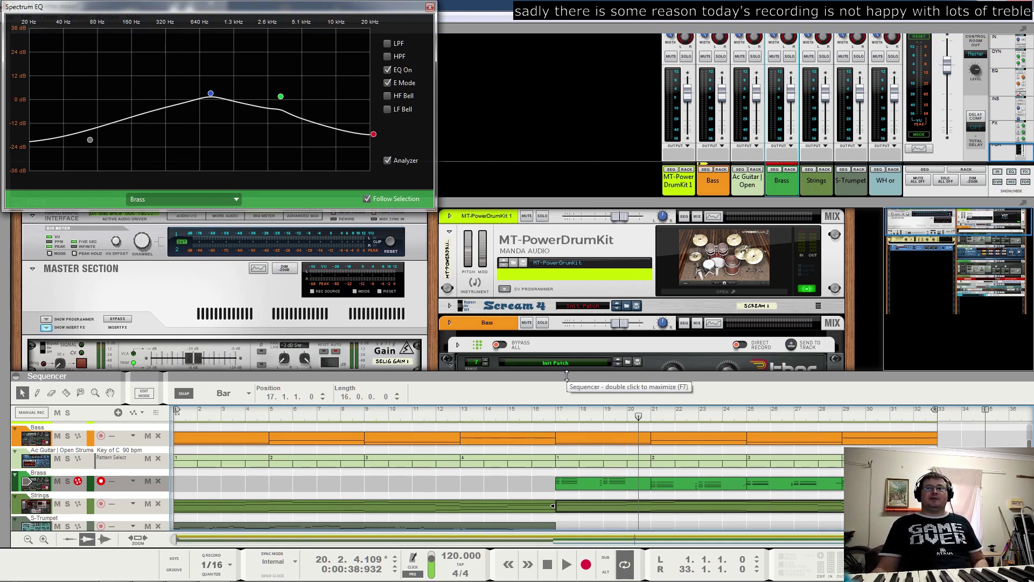
pyautogui.press('KP_0')
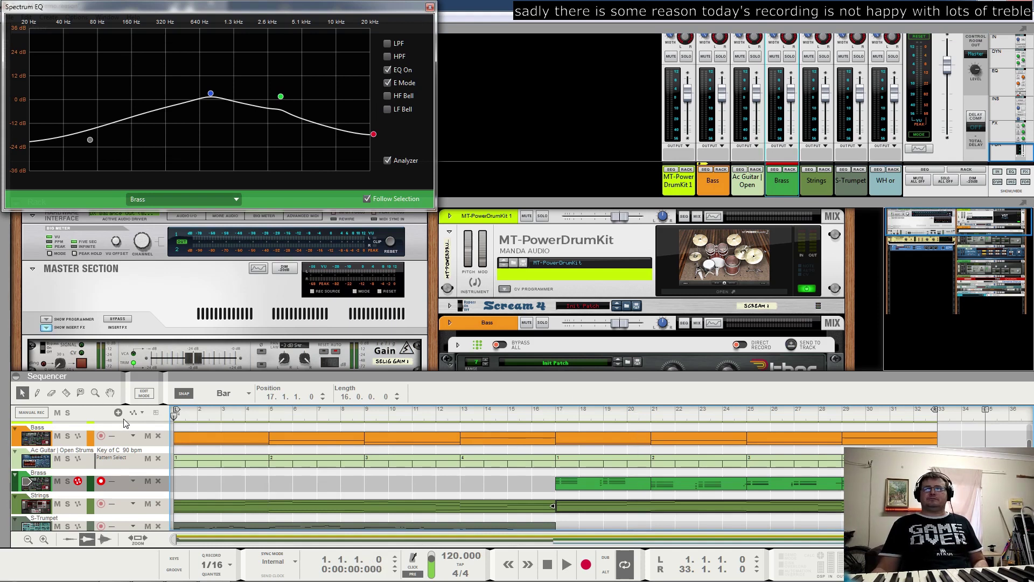
pyautogui.press('space')
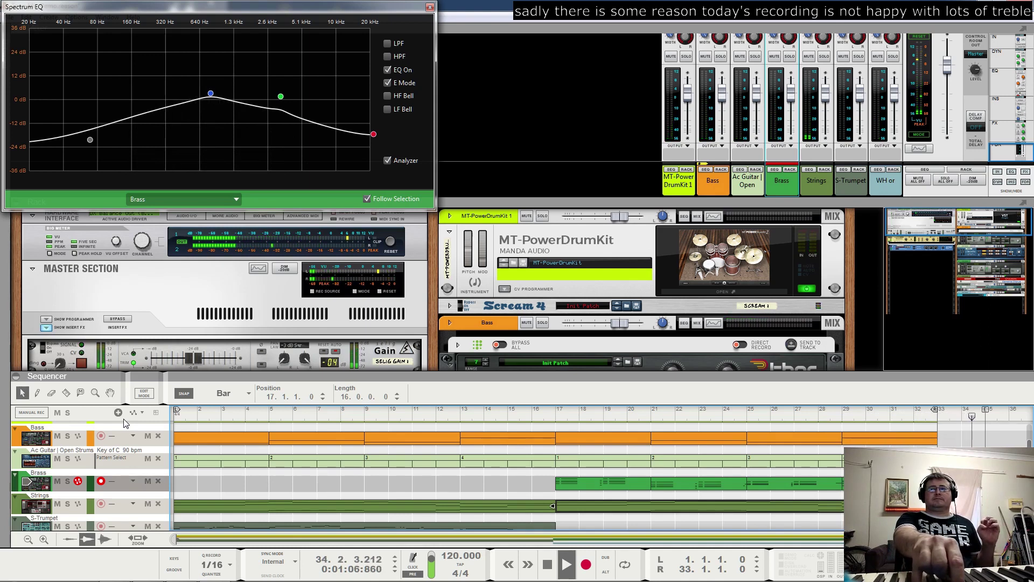
pyautogui.press('space')
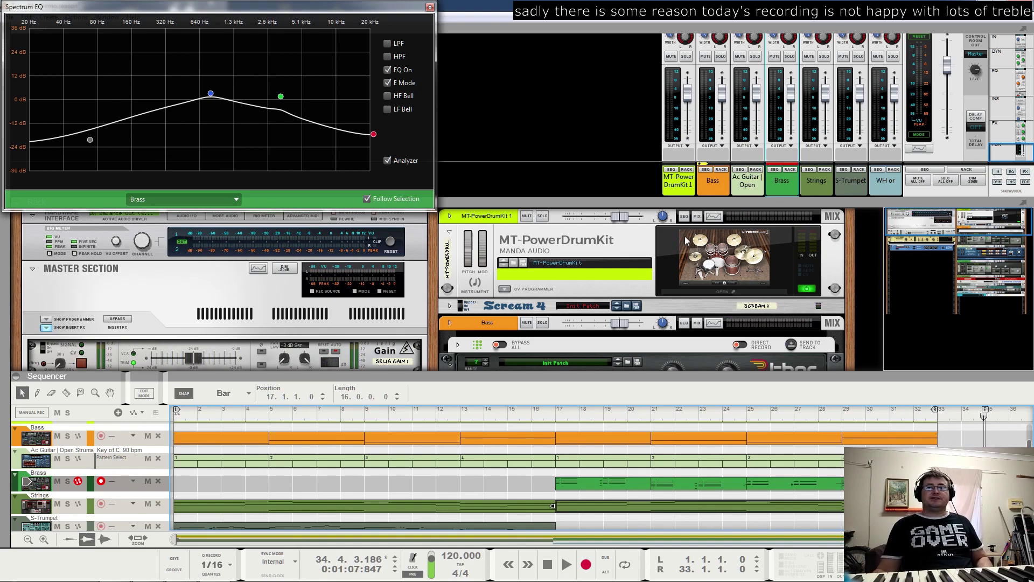
# Look through the rack devices from the drum kit down to Parsec, selecting The Echo on the S-Trumpet
pyautogui.scroll(-3, 545, 289)
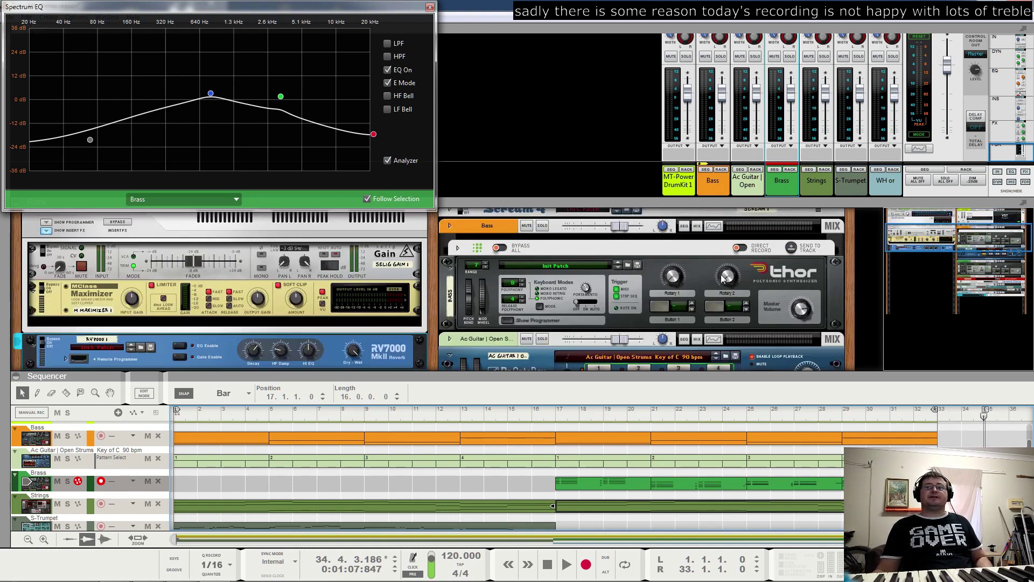
pyautogui.scroll(-5, 720, 274)
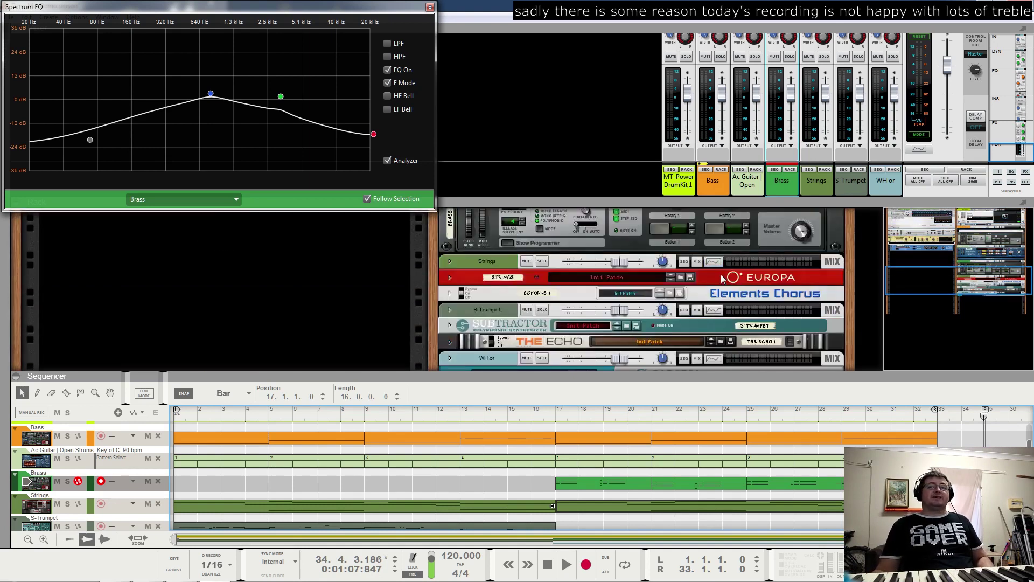
pyautogui.scroll(2, 720, 274)
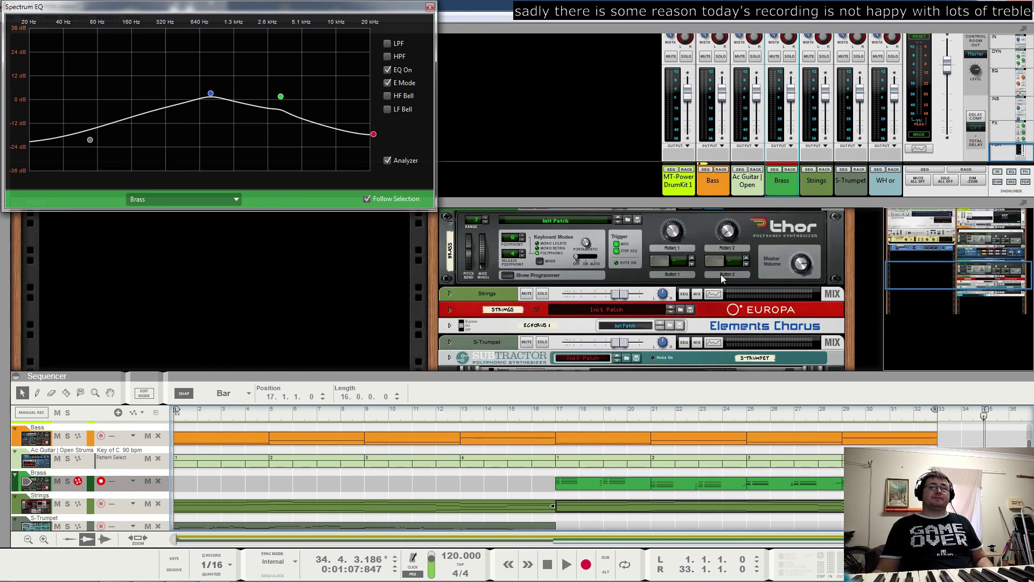
pyautogui.scroll(-1, 503, 346)
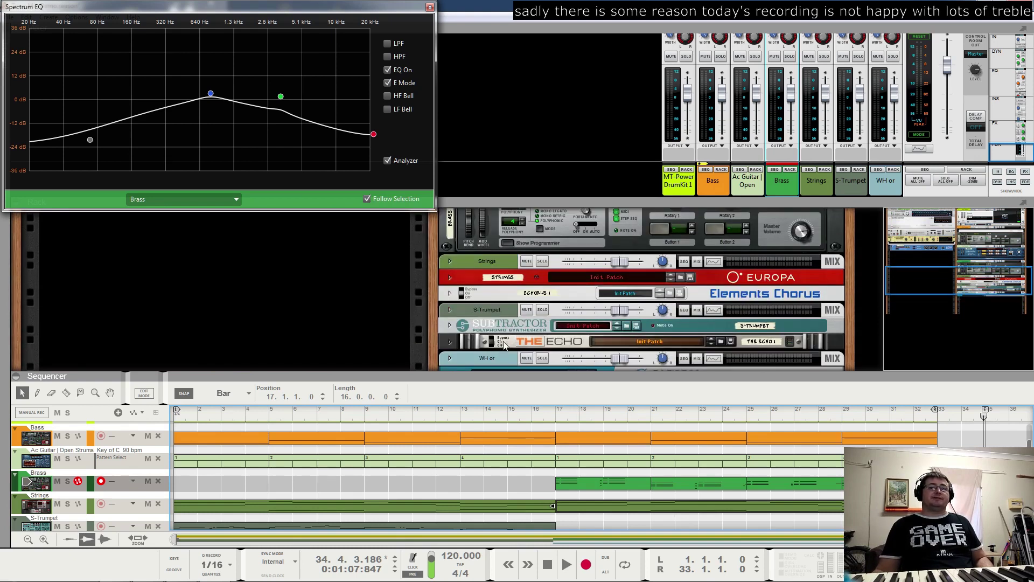
pyautogui.click(525, 343)
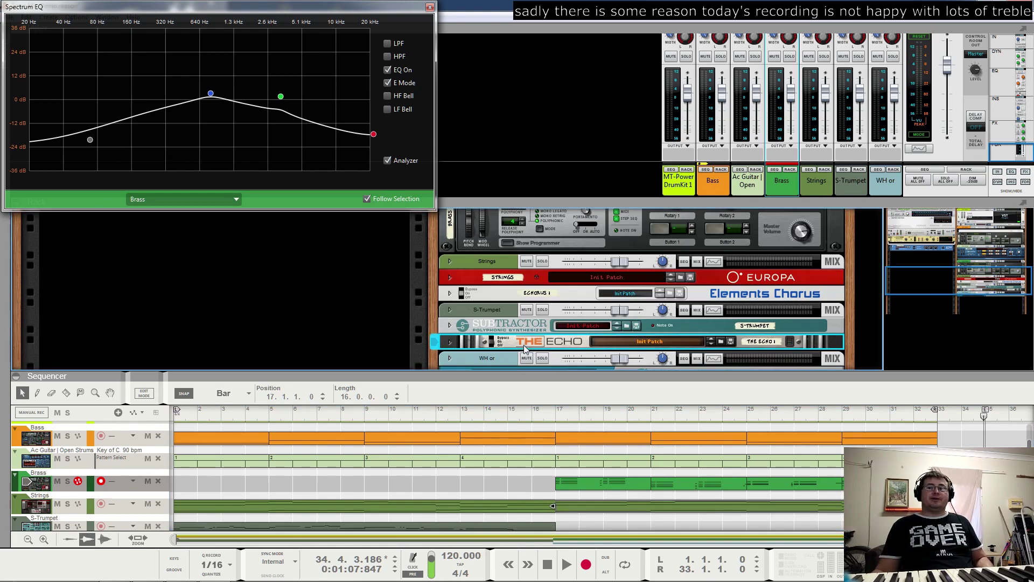
pyautogui.scroll(-2, 688, 337)
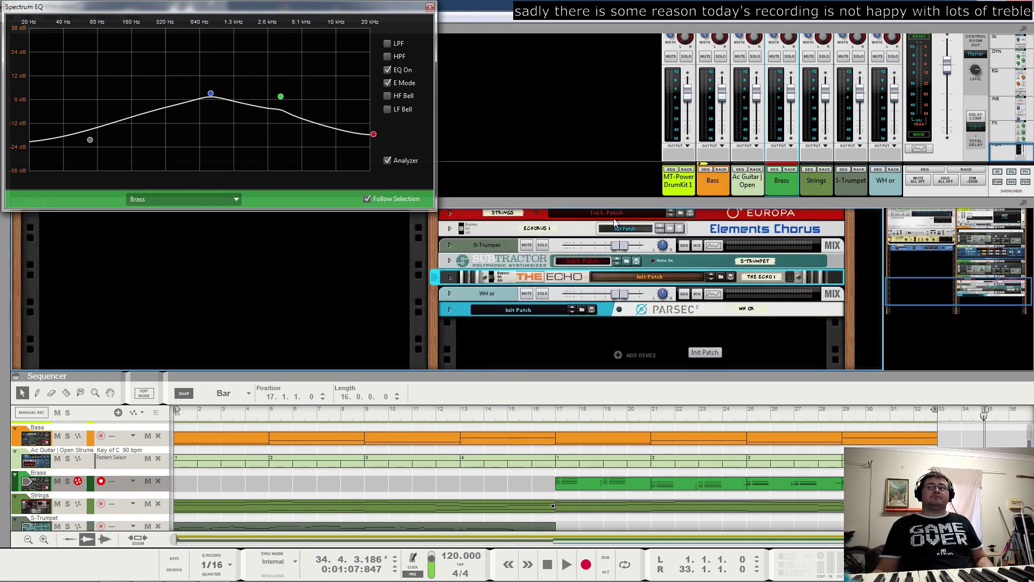
# Unfold the Elements Chorus on the Strings to view its LFO, delay and global controls, and fold it again
pyautogui.click(552, 228)
pyautogui.click(448, 229)
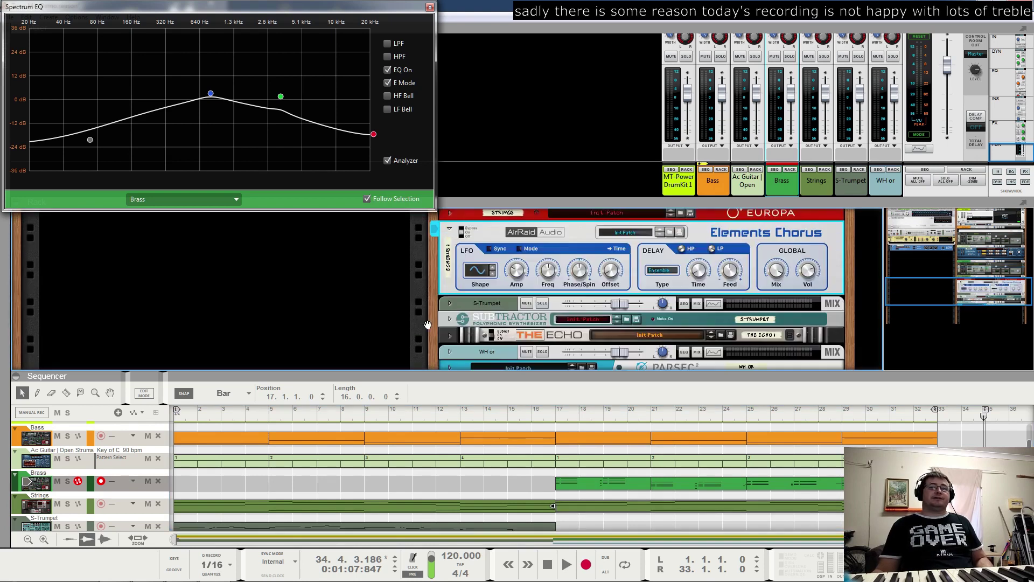
pyautogui.click(450, 229)
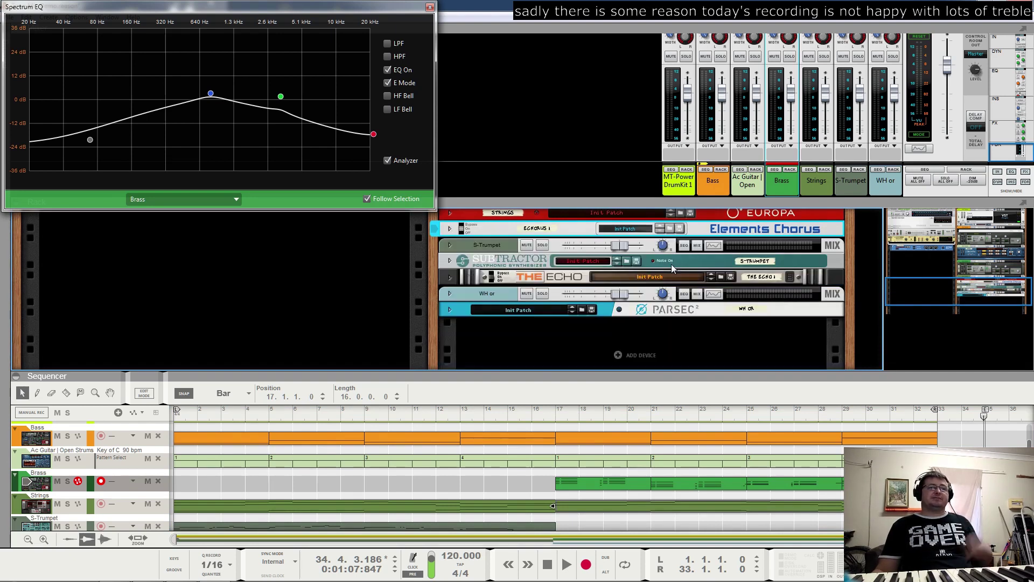
# Unfold the Parsec synthesizer of the WH or track, examine its envelopes, modulation, reverb and delay sections, and fold it again
pyautogui.click(451, 310)
pyautogui.scroll(-3, 797, 301)
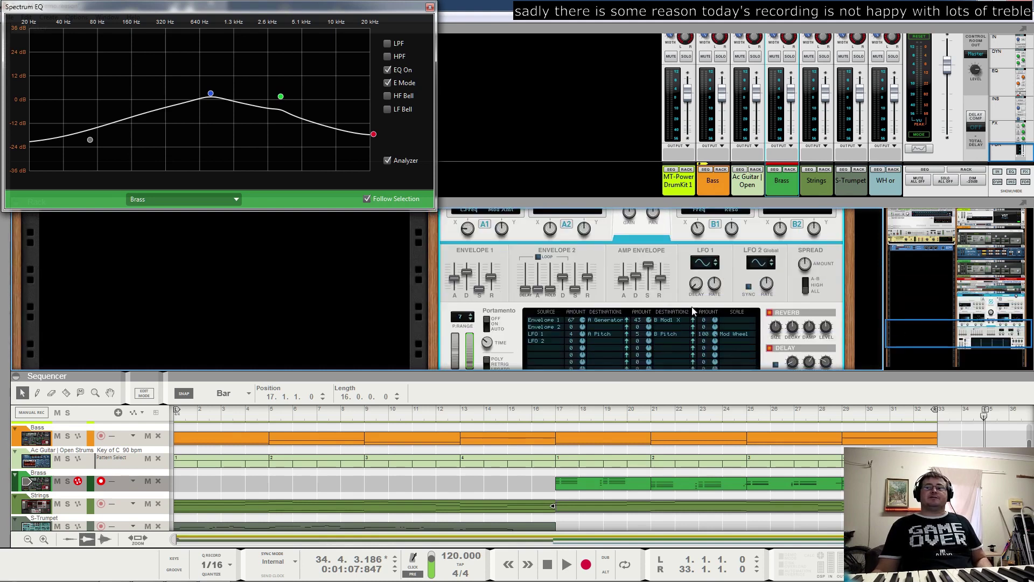
pyautogui.scroll(4, 541, 289)
pyautogui.click(451, 249)
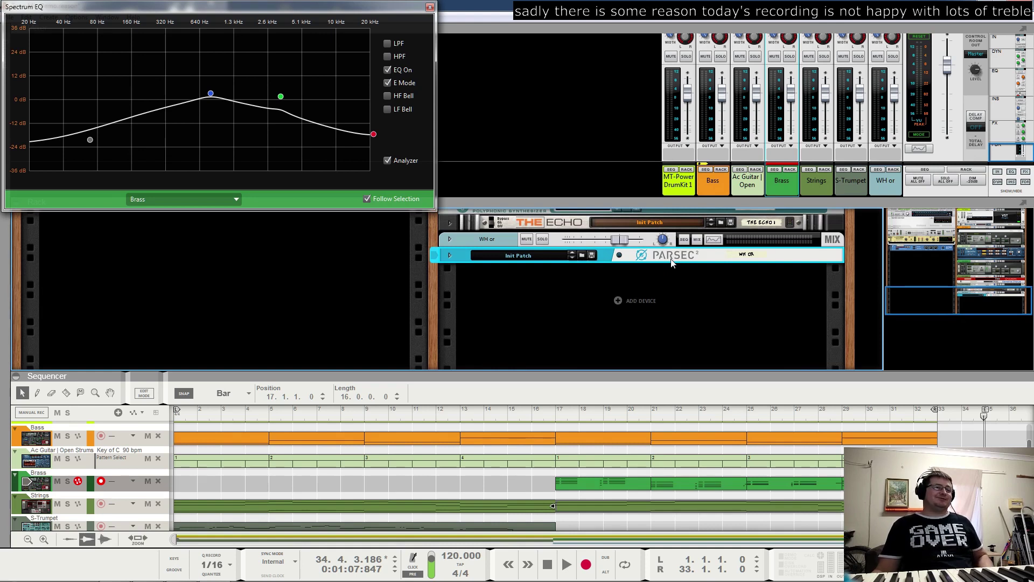
pyautogui.scroll(10, 671, 273)
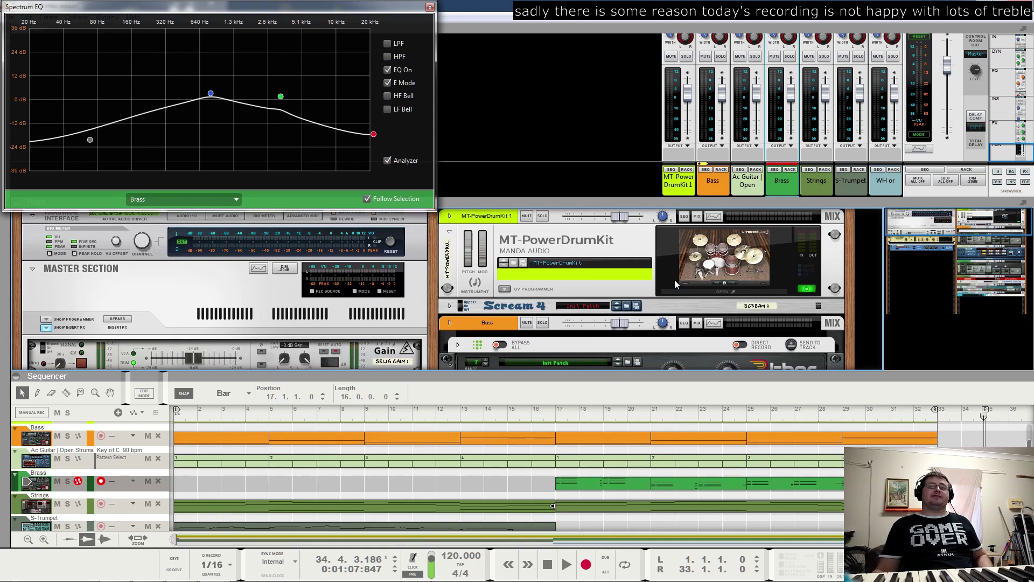